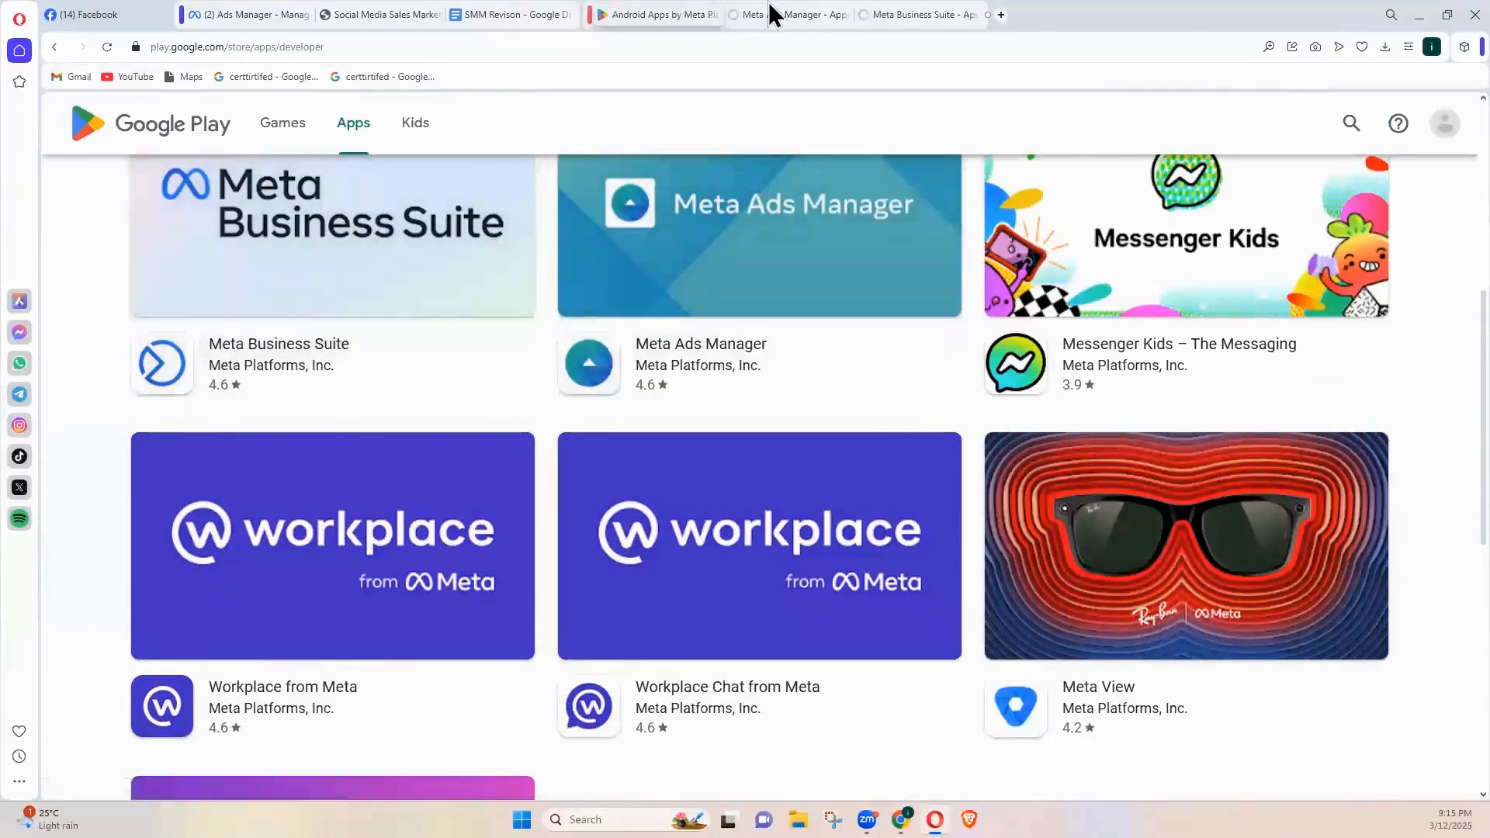
# Look over the Google Play pages for Meta Ads Manager and Meta Business Suite and the list of Meta Platforms apps
pyautogui.click(769, 14)
pyautogui.click(920, 14)
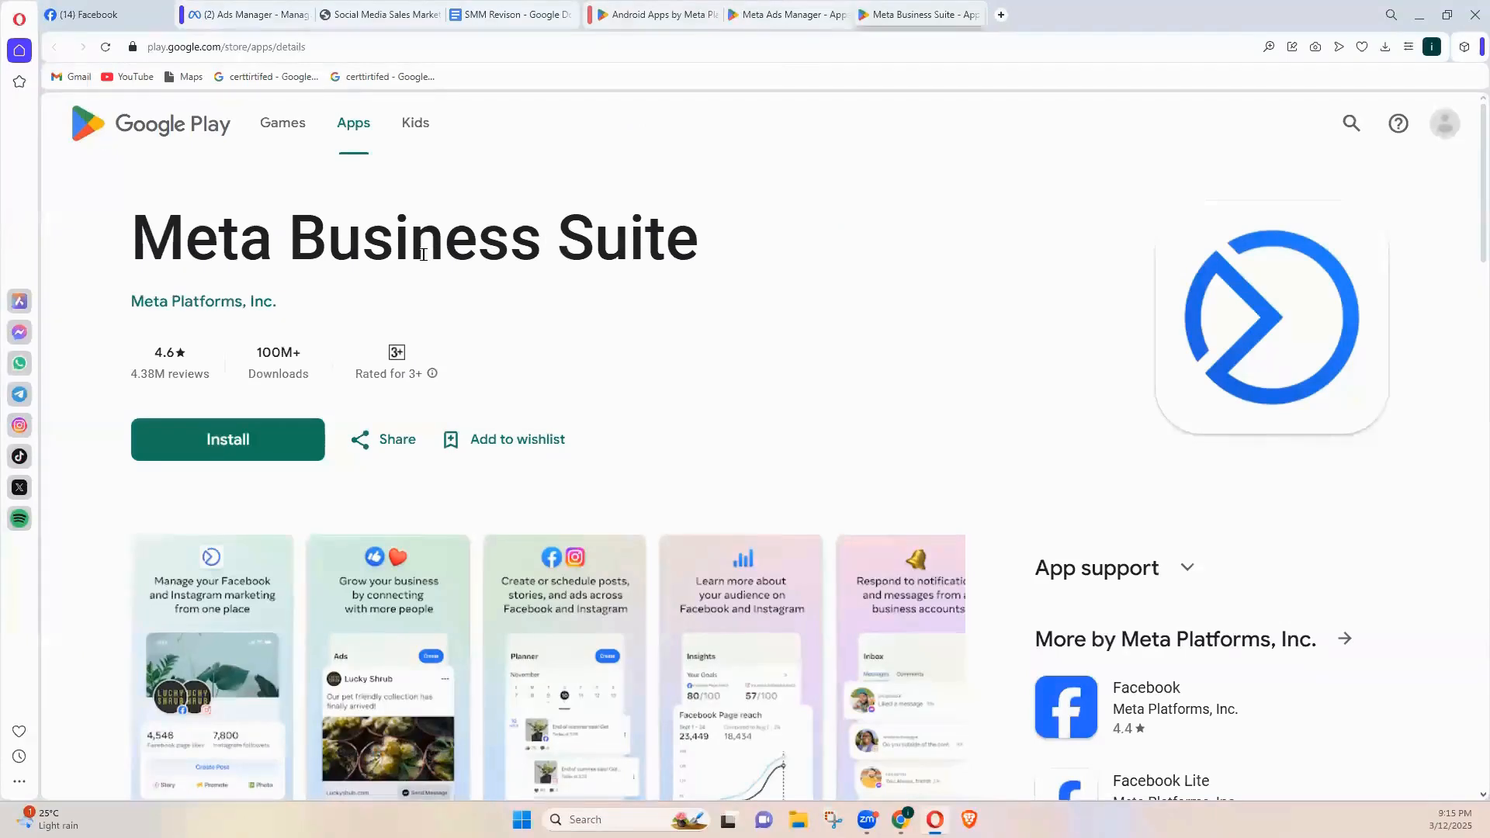
pyautogui.click(688, 6)
pyautogui.scroll(-4, 768, 575)
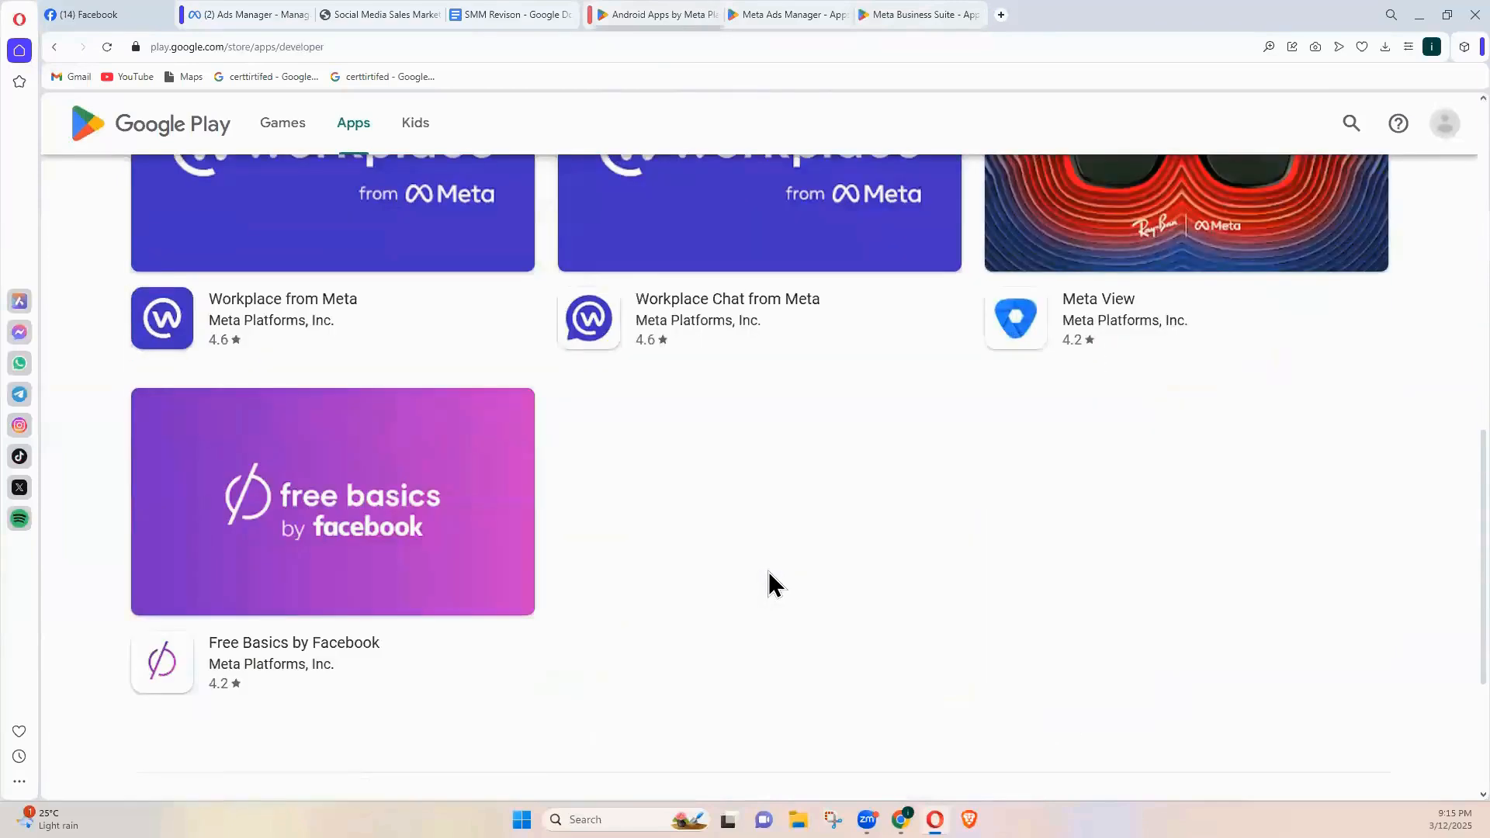
pyautogui.scroll(10, 769, 582)
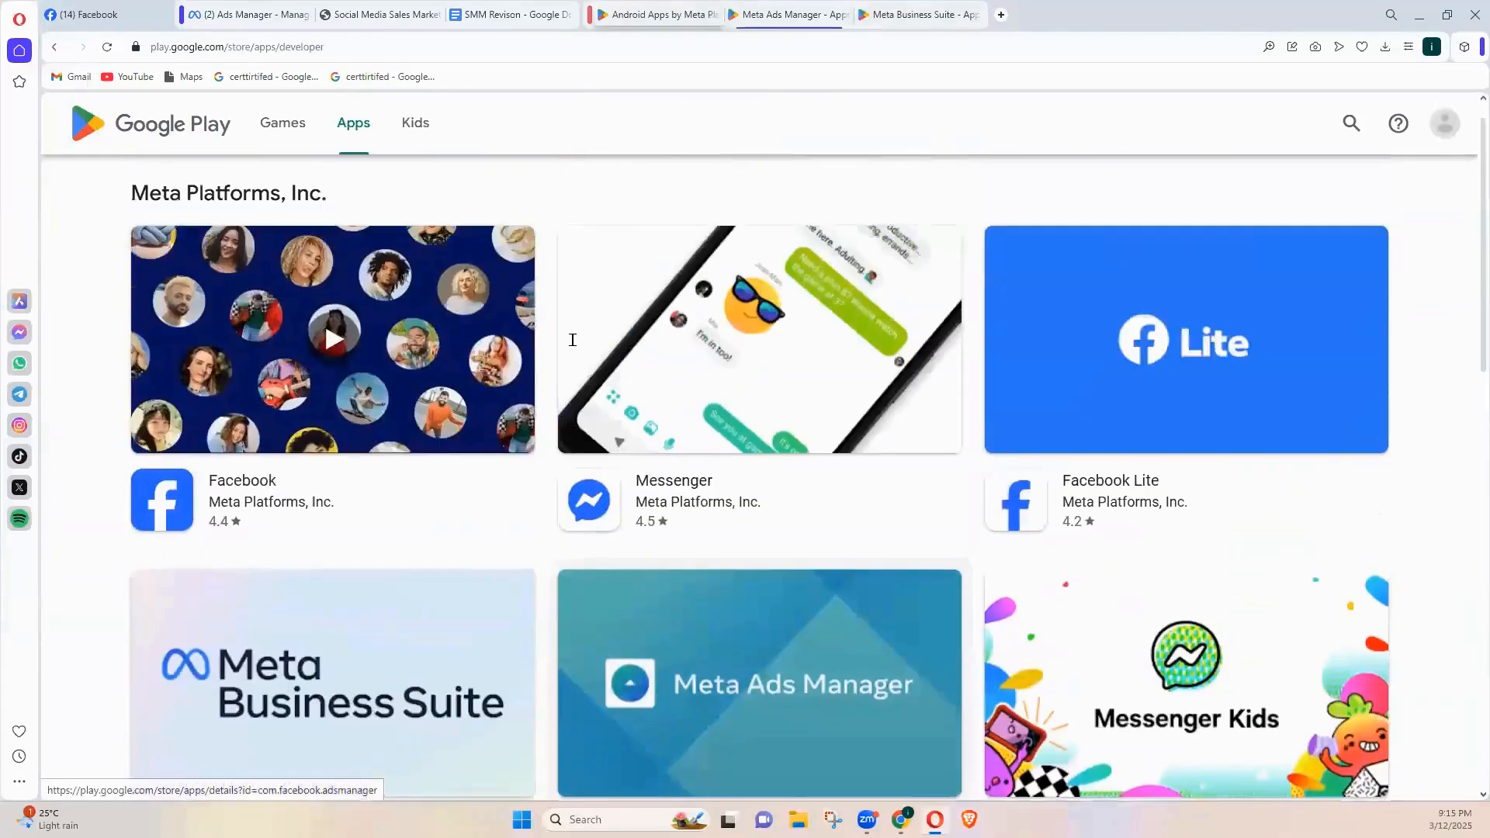
# Switch to Facebook and examine the Skill Circle page's Digital Skills Training posts and their Boost post option
pyautogui.click(285, 16)
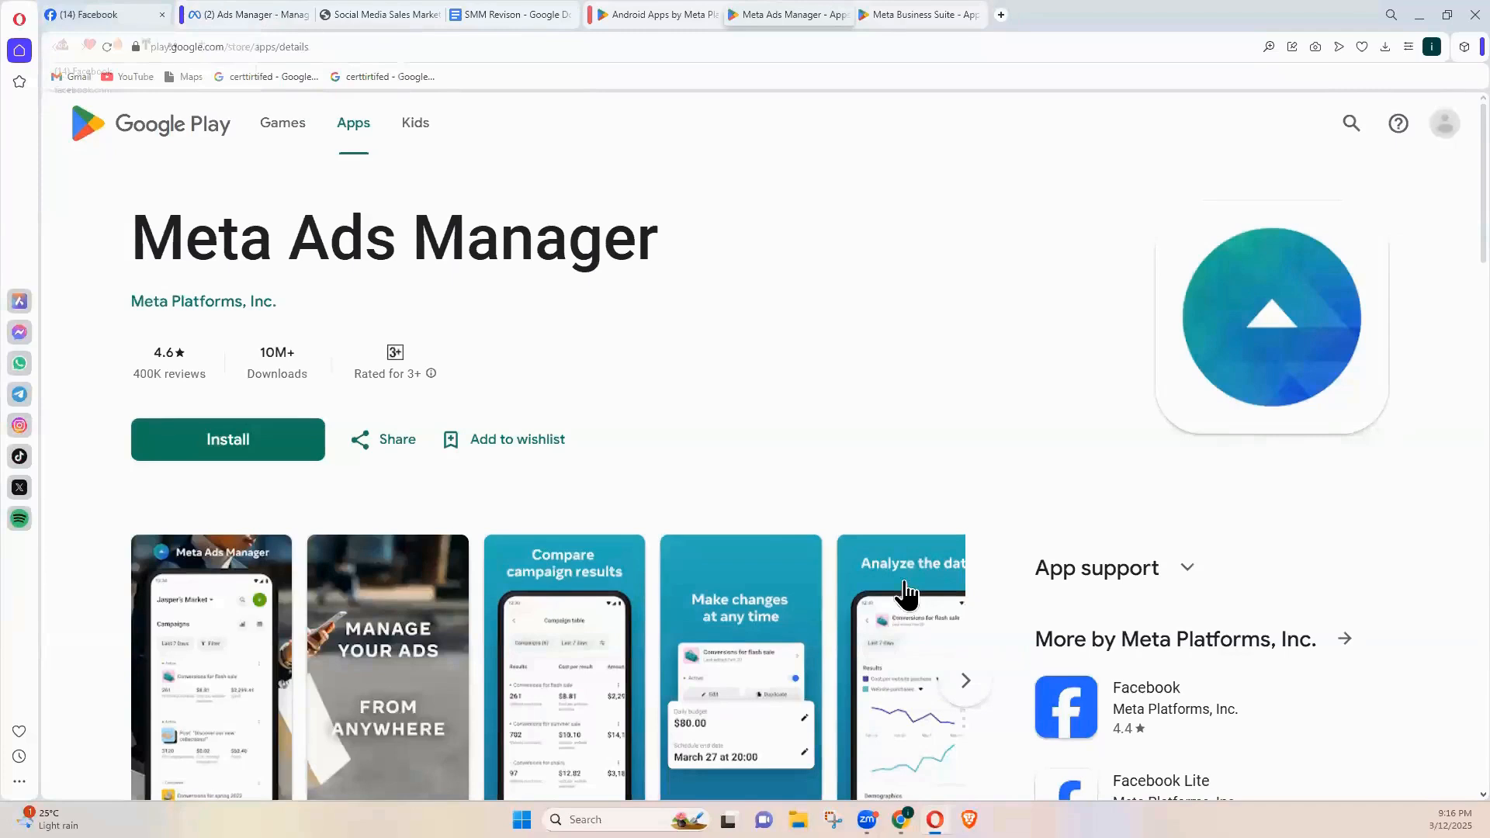
pyautogui.scroll(-5, 891, 590)
pyautogui.hotkey('ctrl', '-')
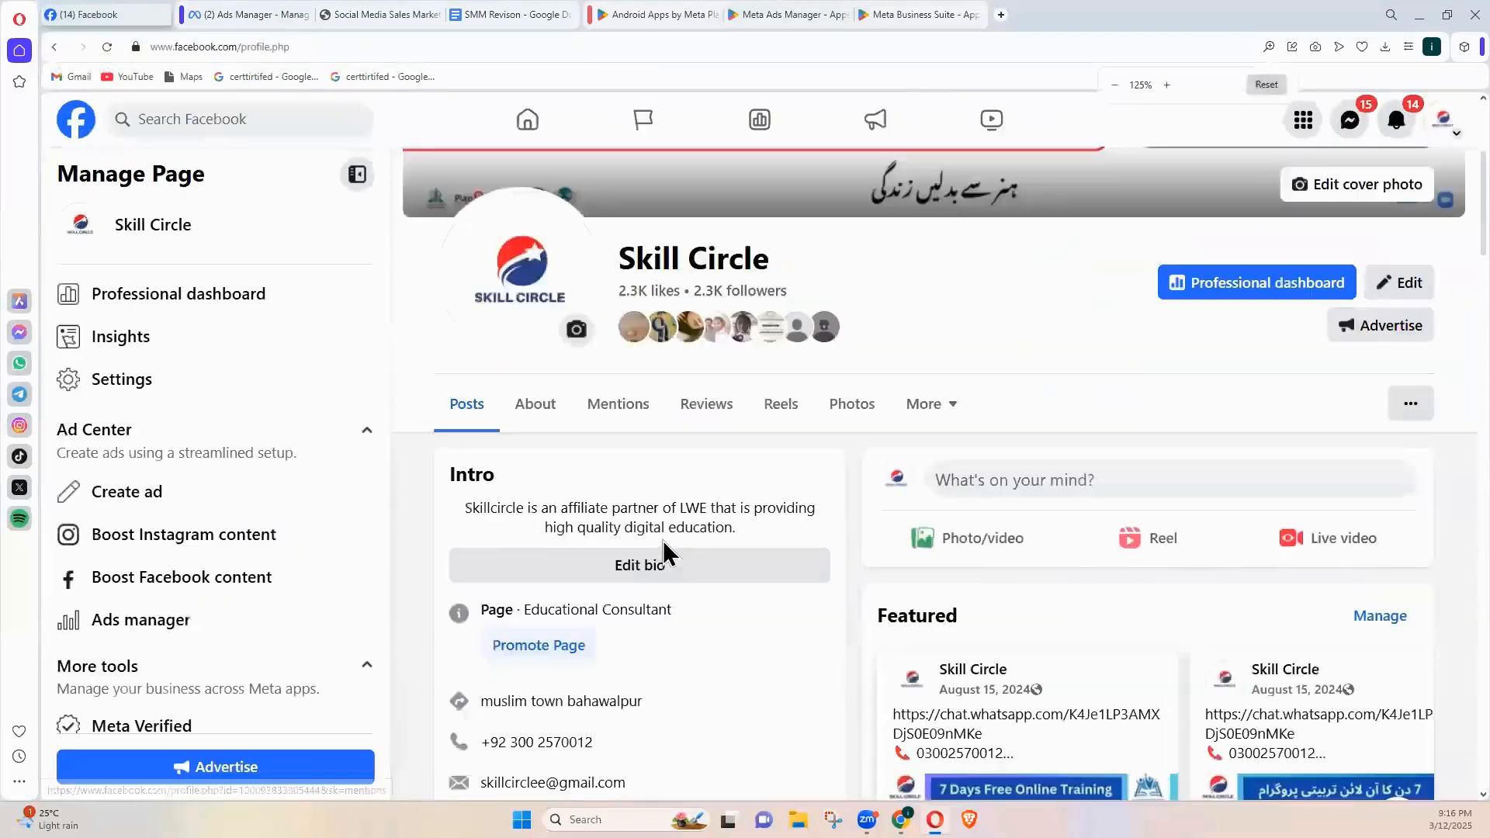
pyautogui.scroll(-5, 915, 632)
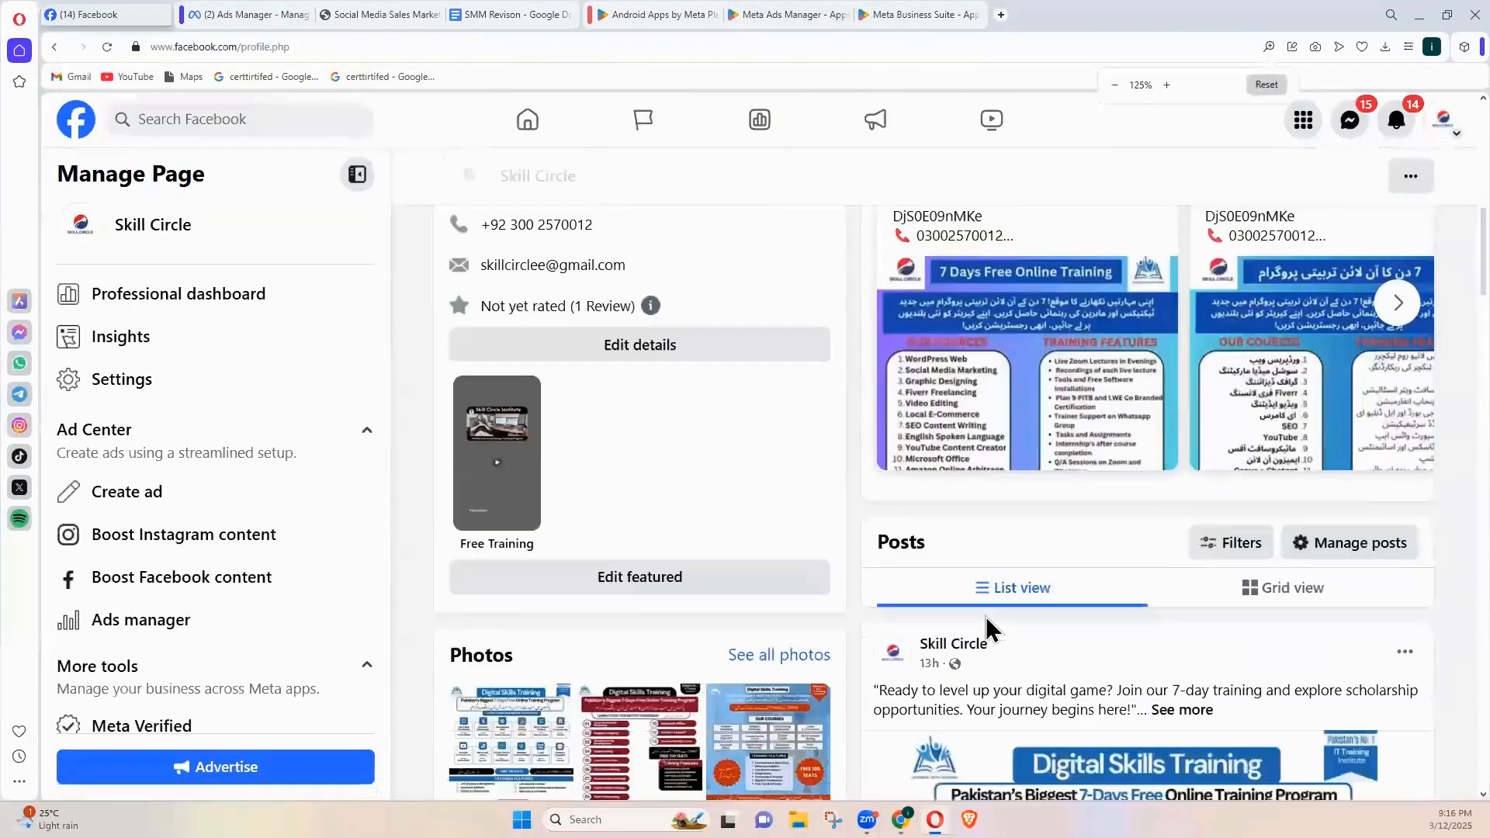
pyautogui.scroll(-3, 1176, 654)
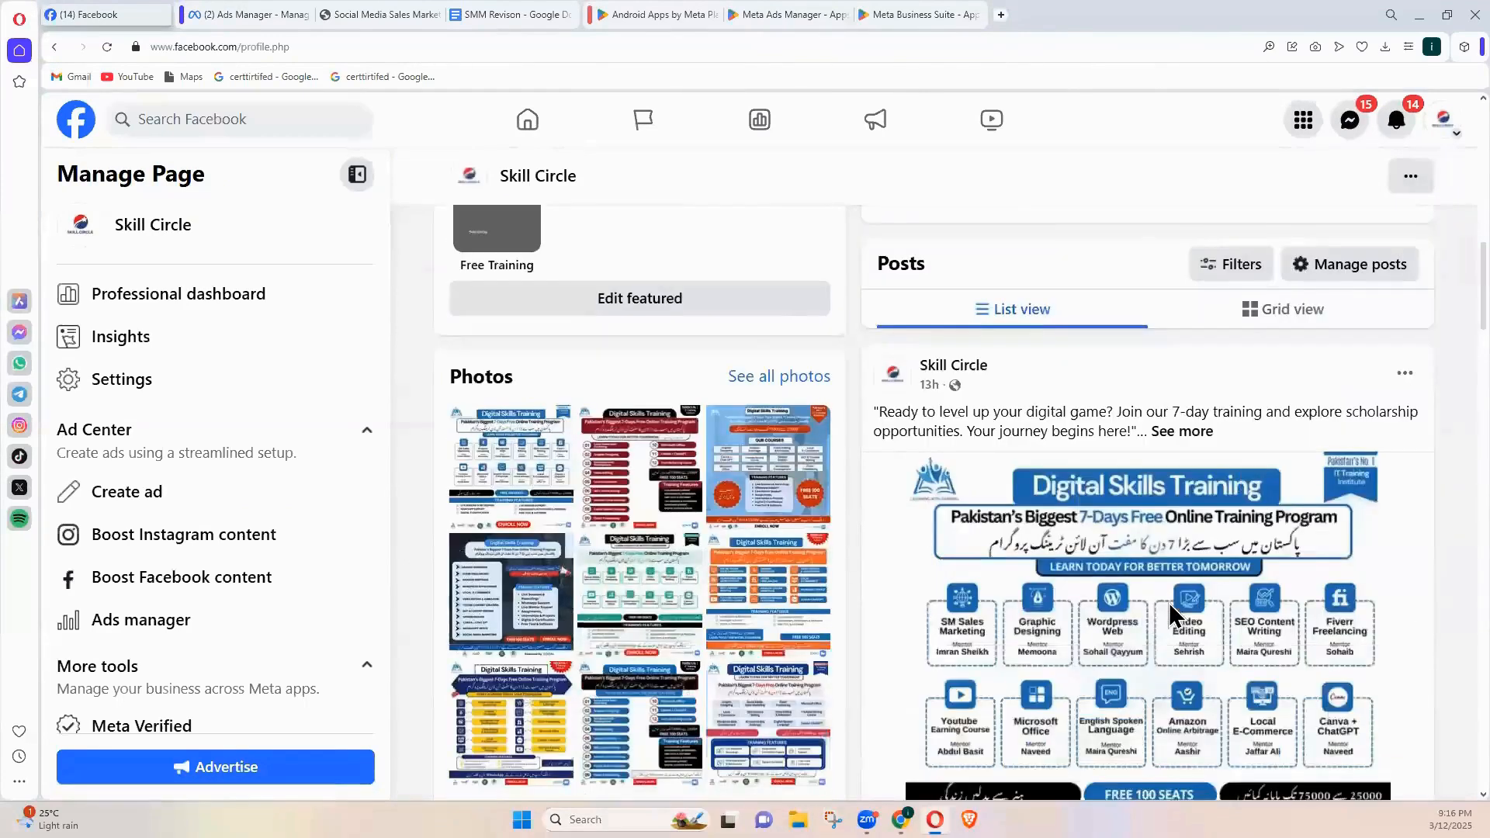
pyautogui.scroll(-3, 1211, 605)
pyautogui.scroll(4, 1341, 549)
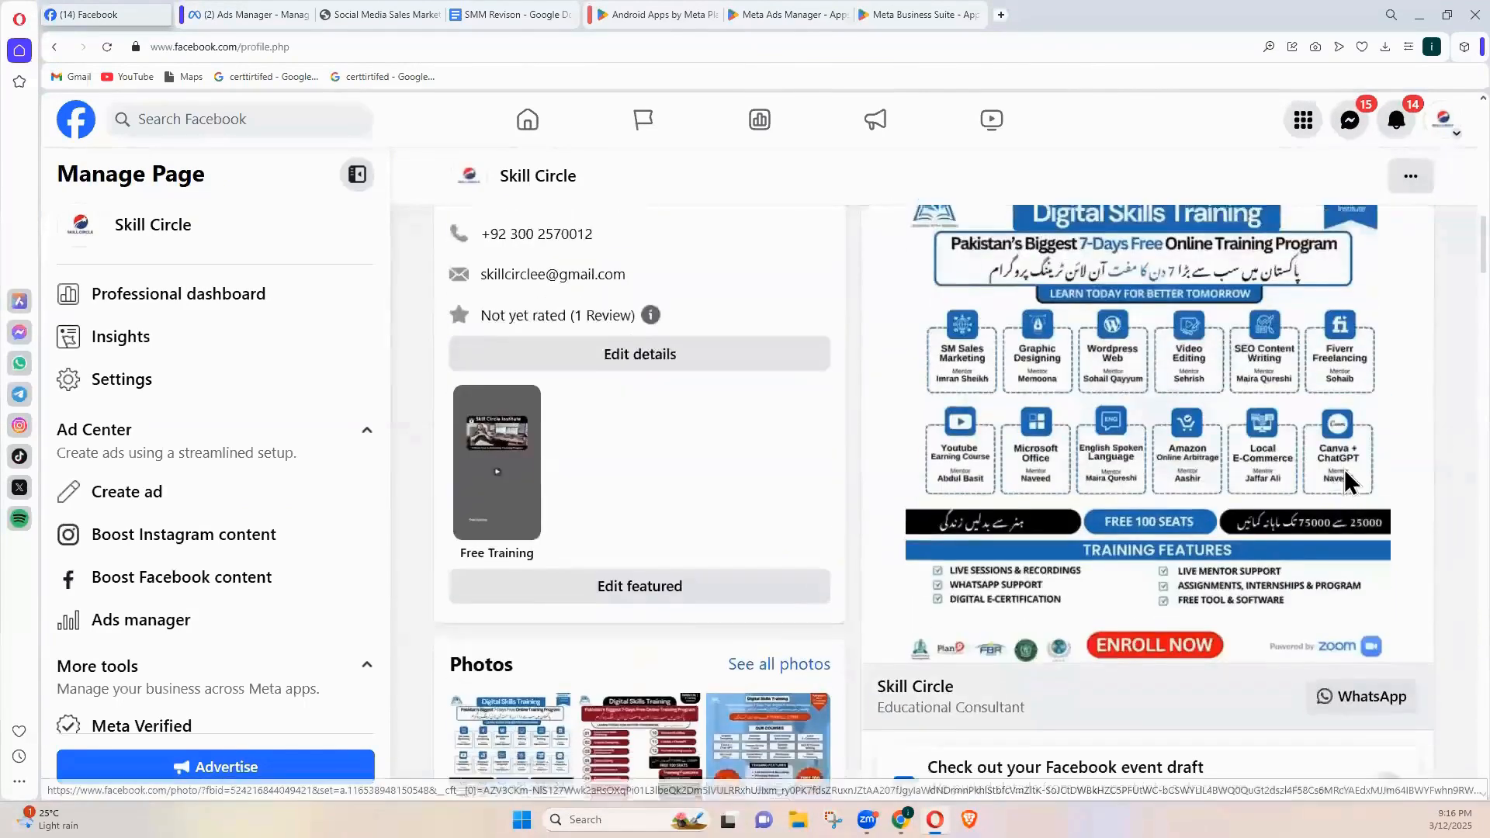
pyautogui.scroll(-5, 1355, 466)
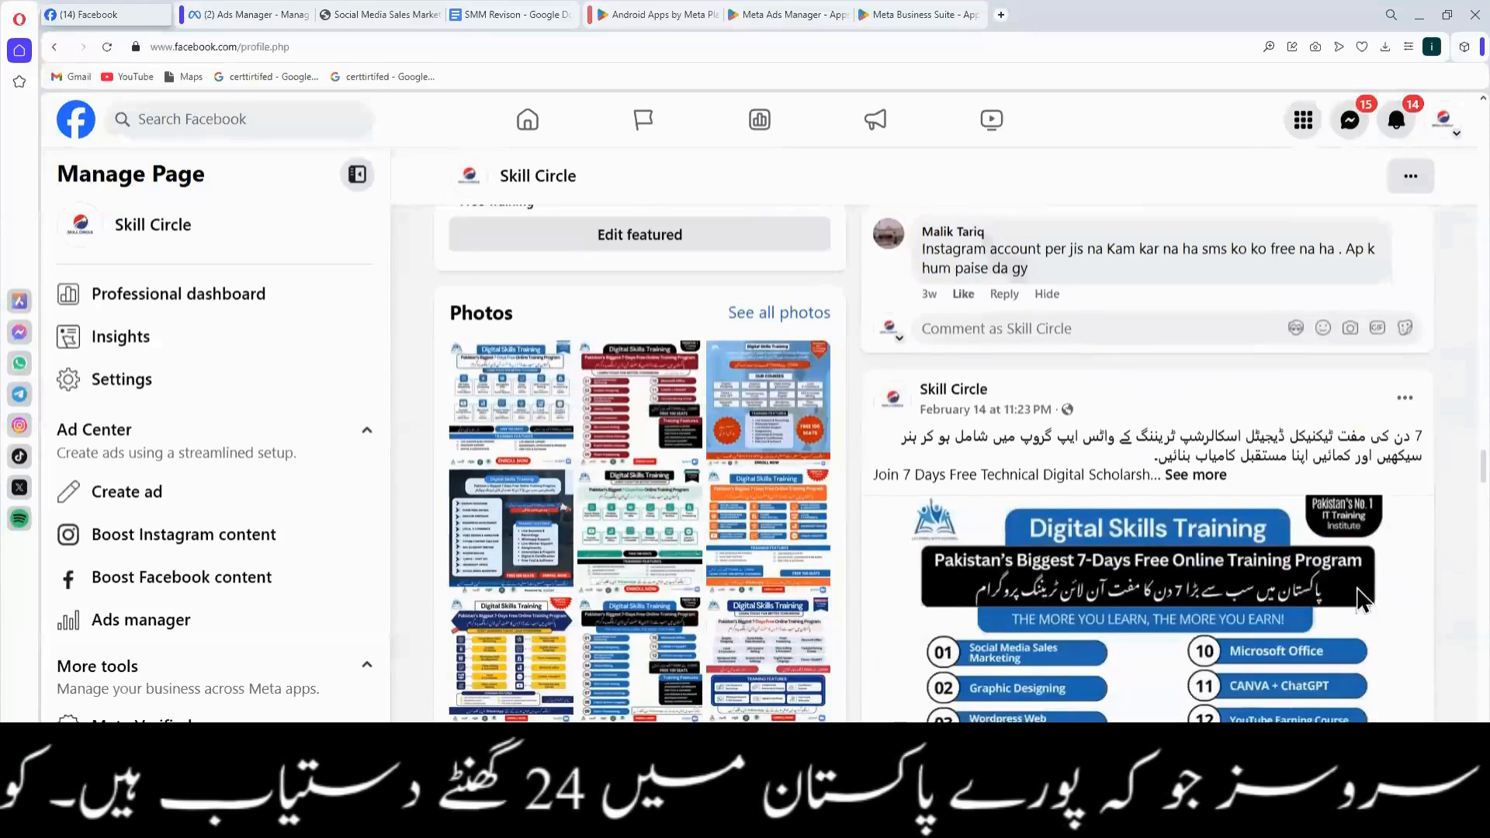
pyautogui.scroll(-5, 1343, 613)
pyautogui.scroll(3, 1363, 691)
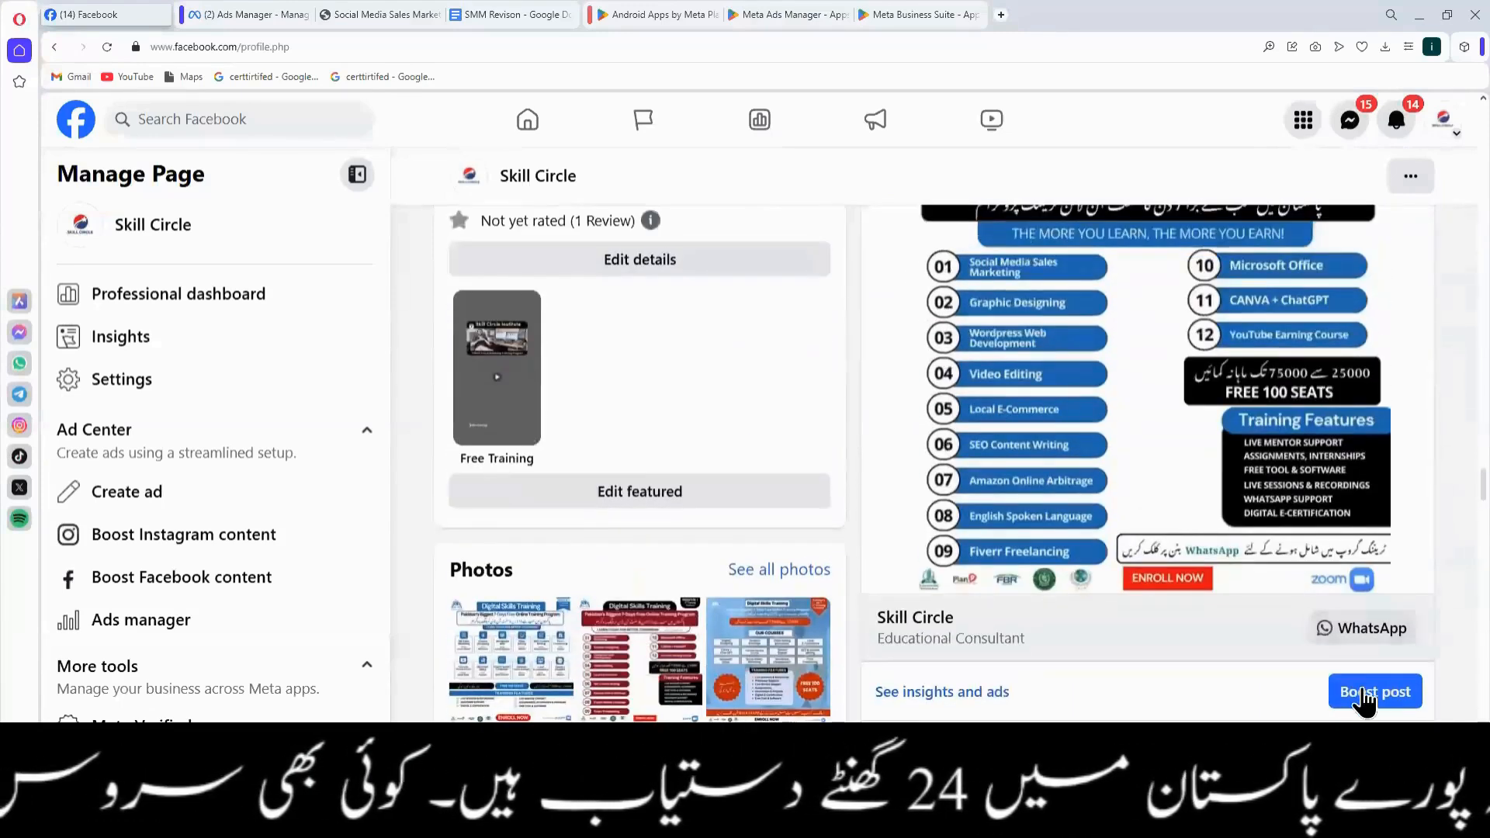
# Start boosting the blue-and-orange Digital Skills Training post with the WhatsApp button on the Skill Circle page
pyautogui.keyDown('ctrl'); pyautogui.scroll(1, 1363, 692); pyautogui.keyUp('ctrl')
pyautogui.scroll(-4, 1335, 677)
pyautogui.scroll(-5, 1334, 635)
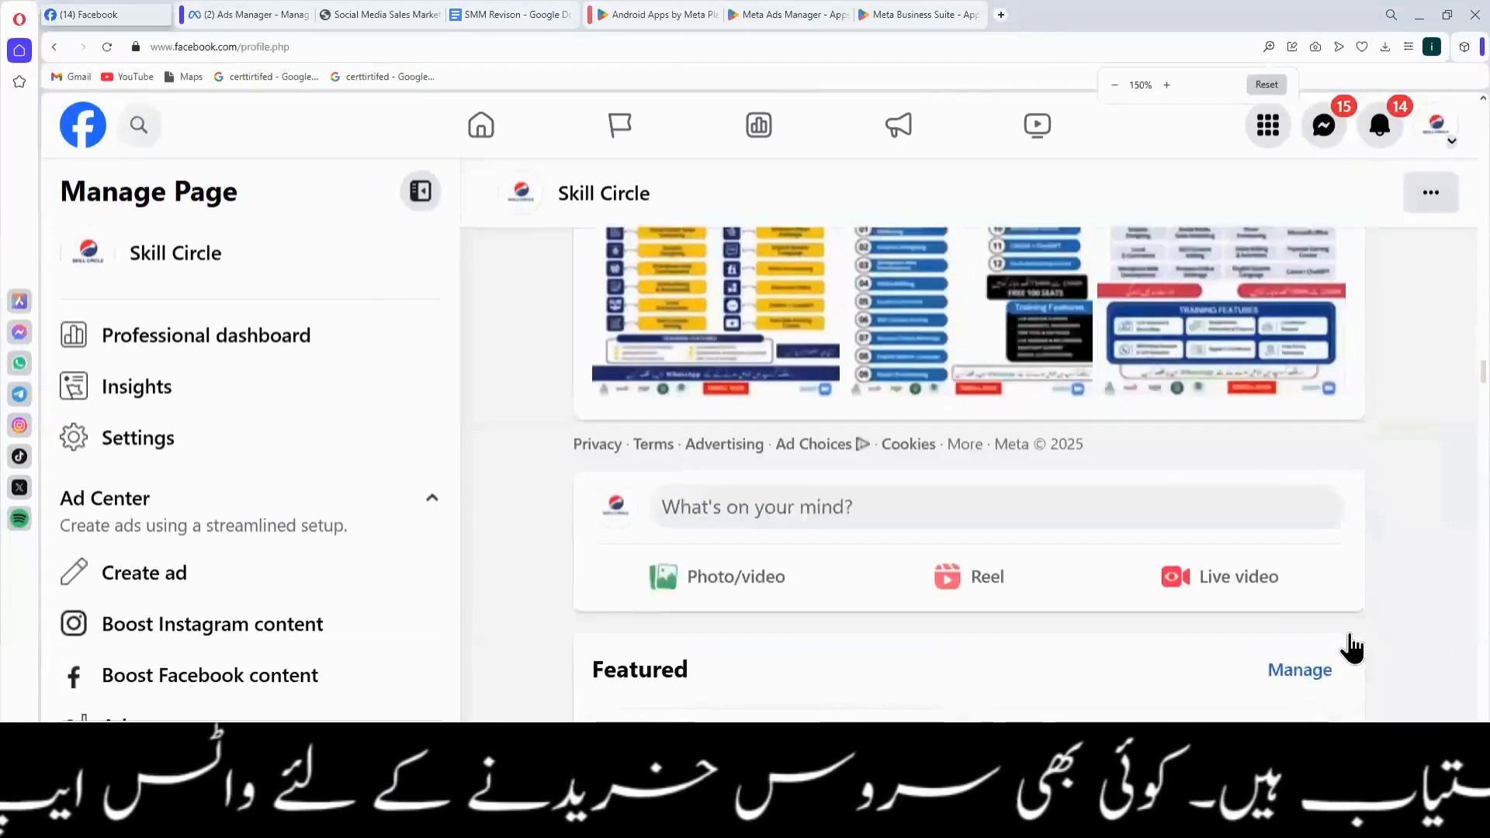
pyautogui.scroll(-10, 1351, 646)
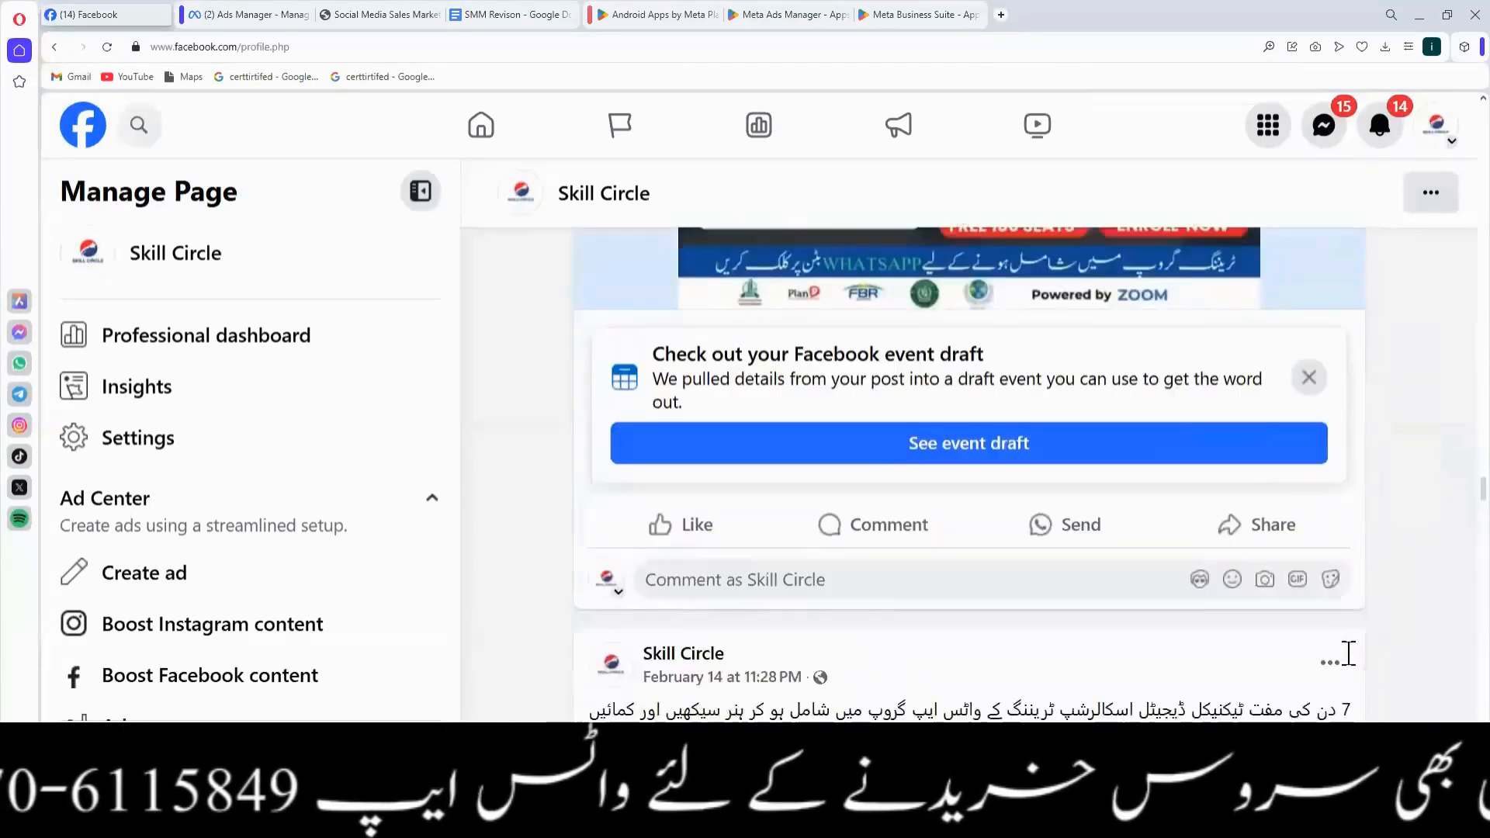
pyautogui.scroll(-10, 1350, 652)
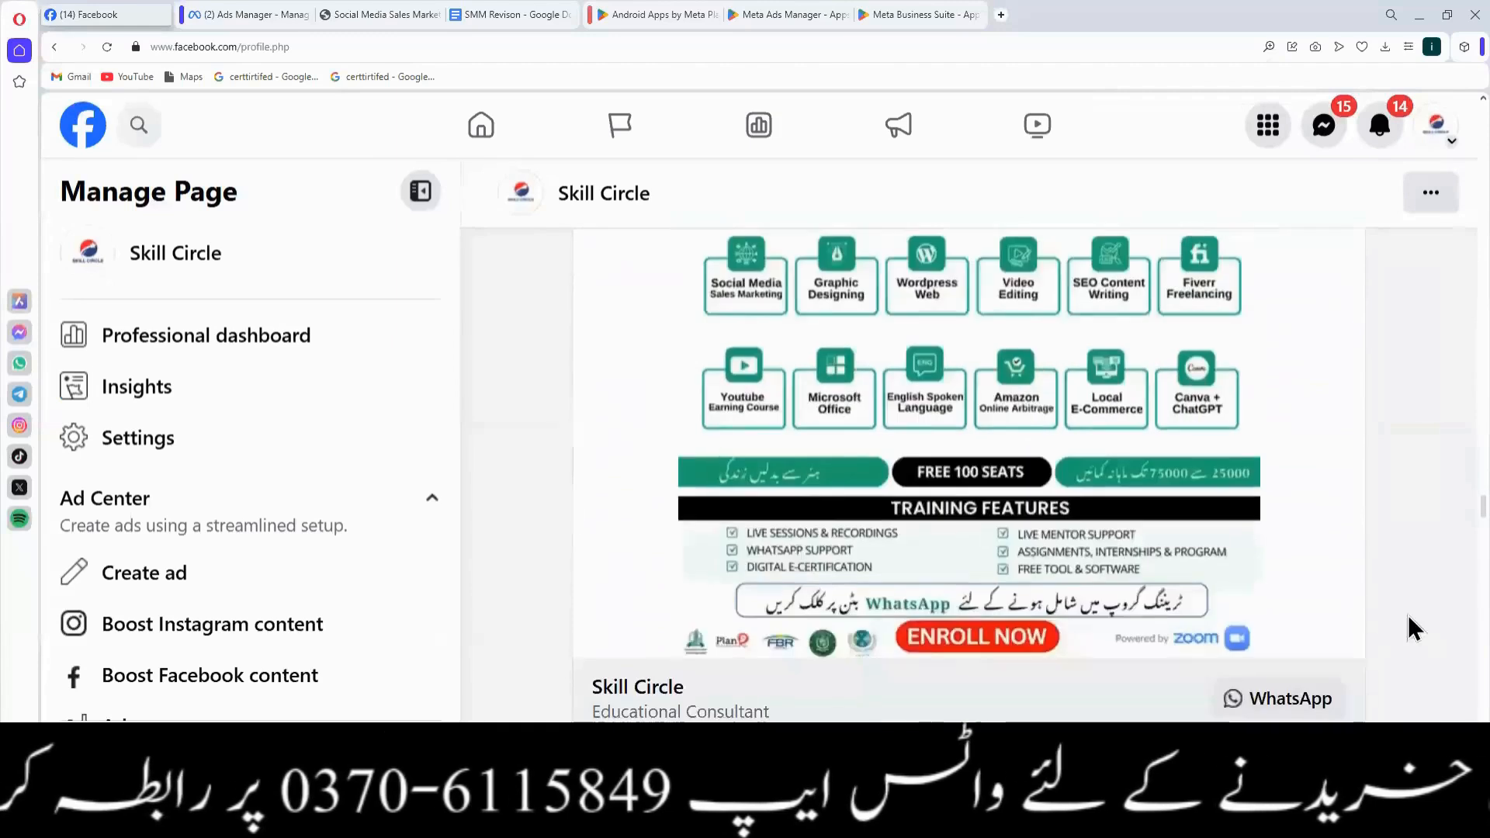
pyautogui.scroll(-5, 1192, 475)
pyautogui.scroll(-10, 1156, 532)
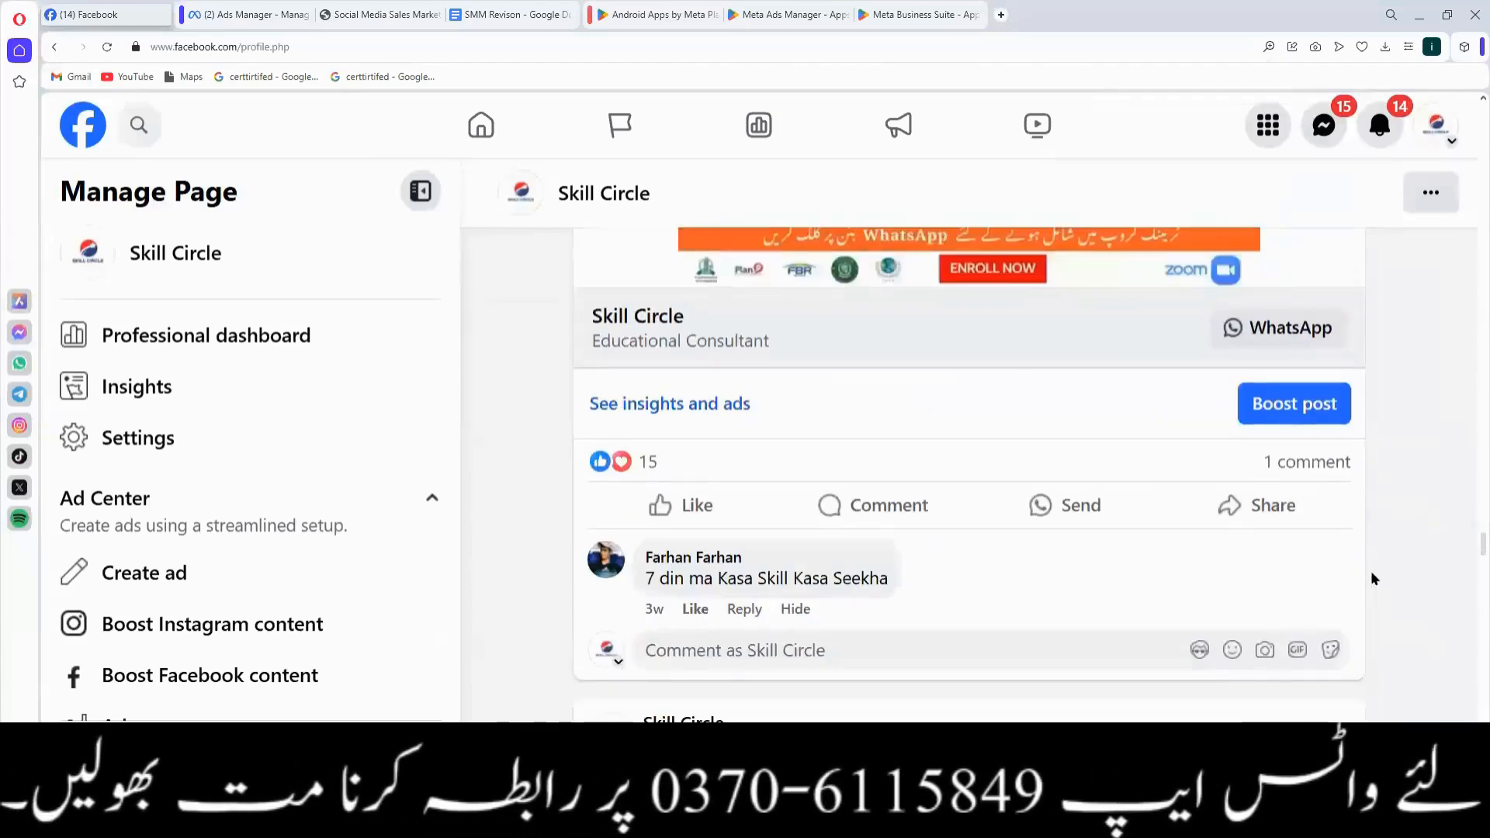
pyautogui.scroll(2, 1371, 574)
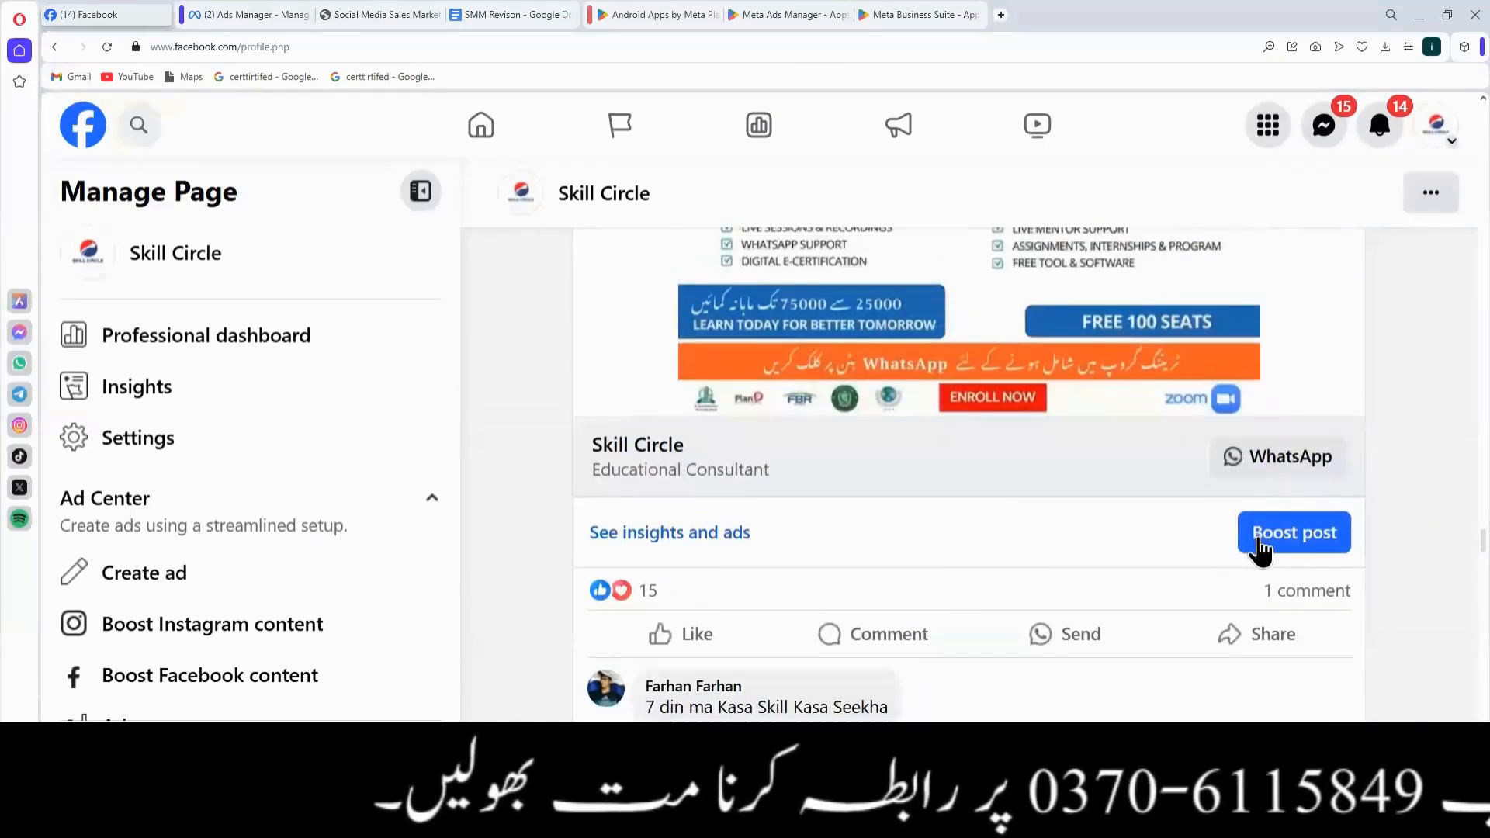
pyautogui.click(144, 573)
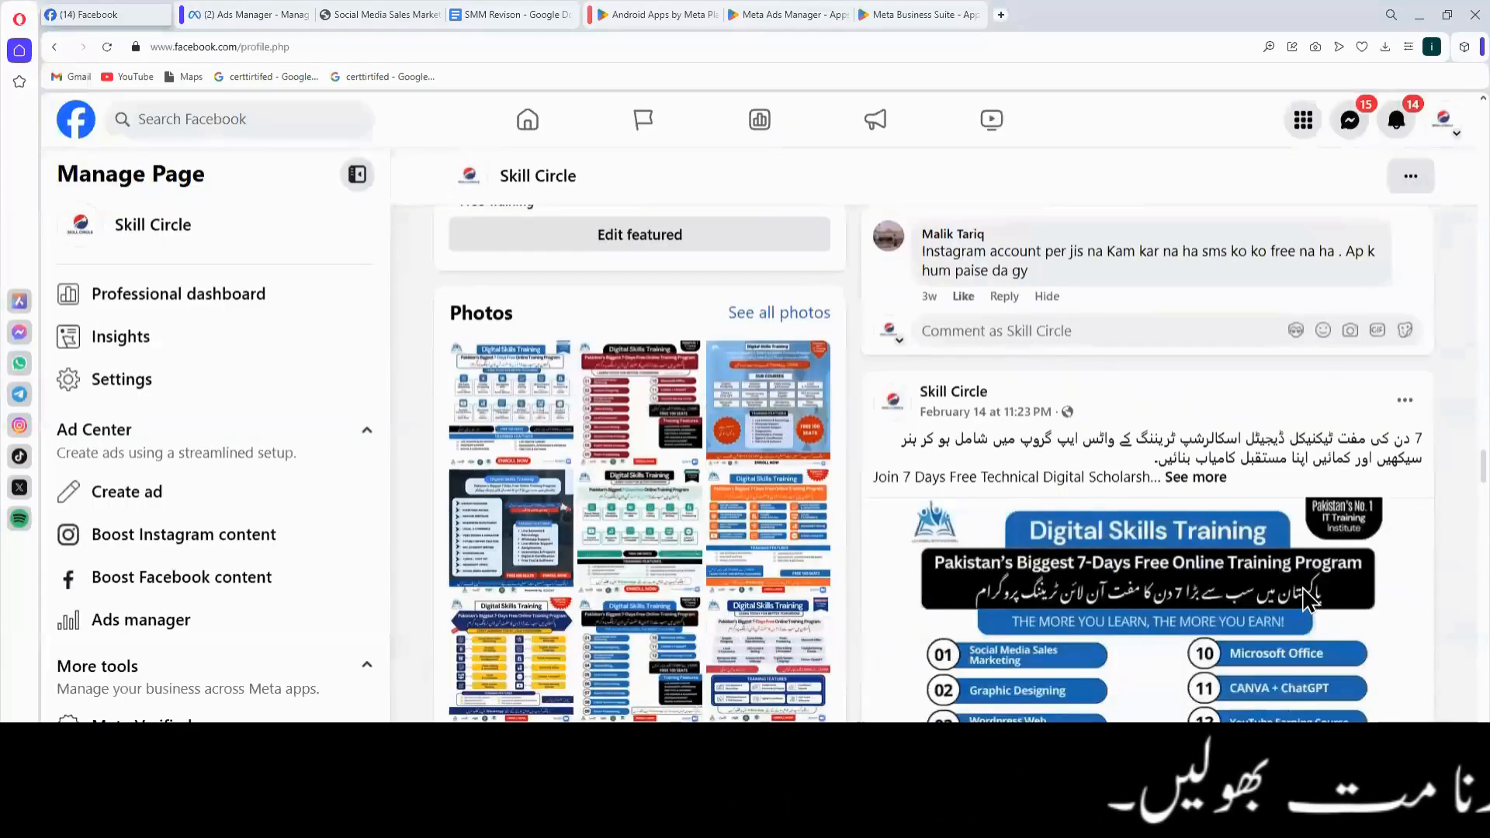
pyautogui.scroll(-7, 1320, 621)
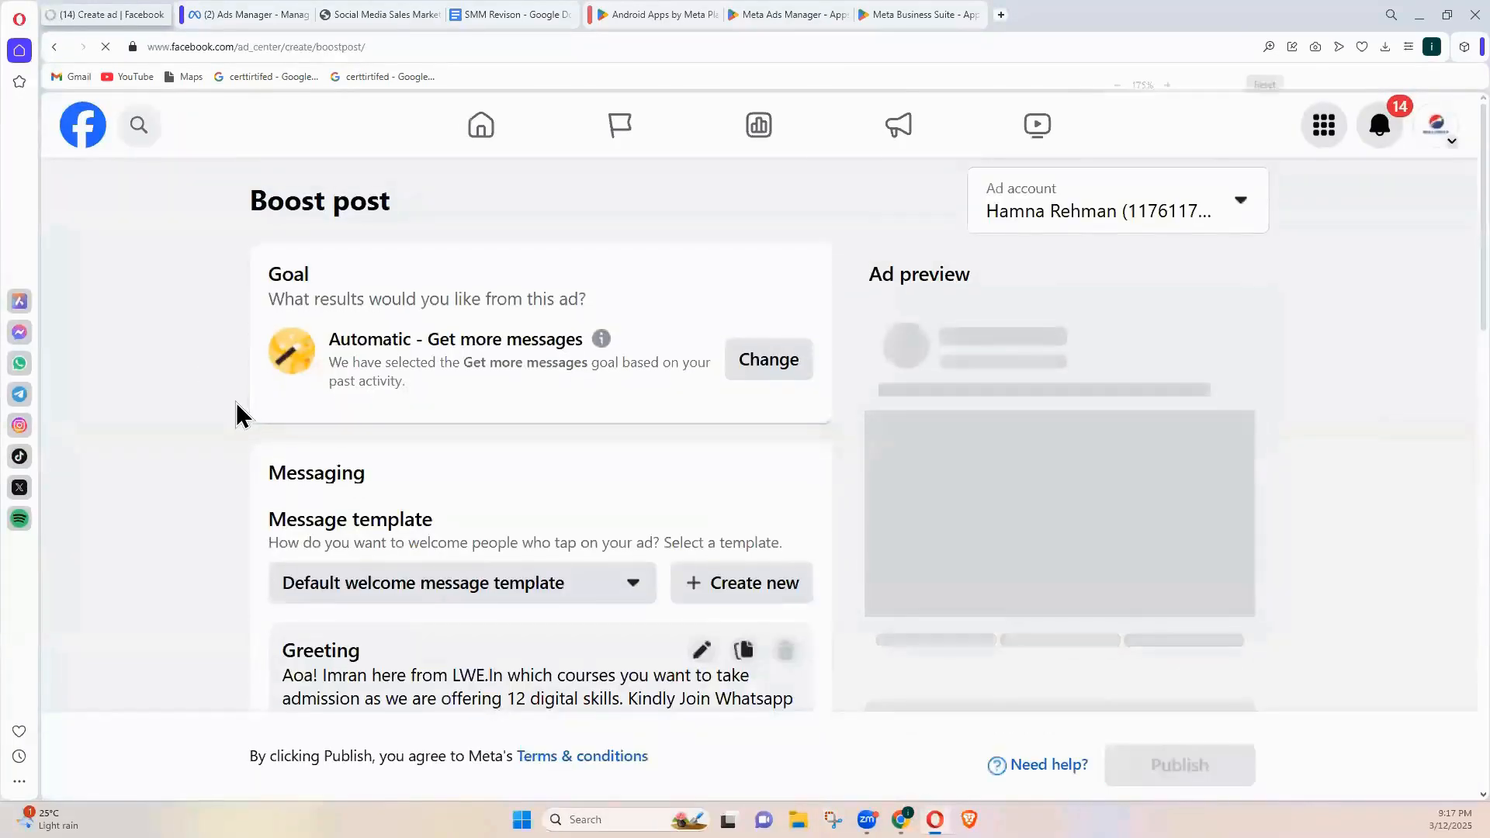
pyautogui.hotkey('ctrl', '+')
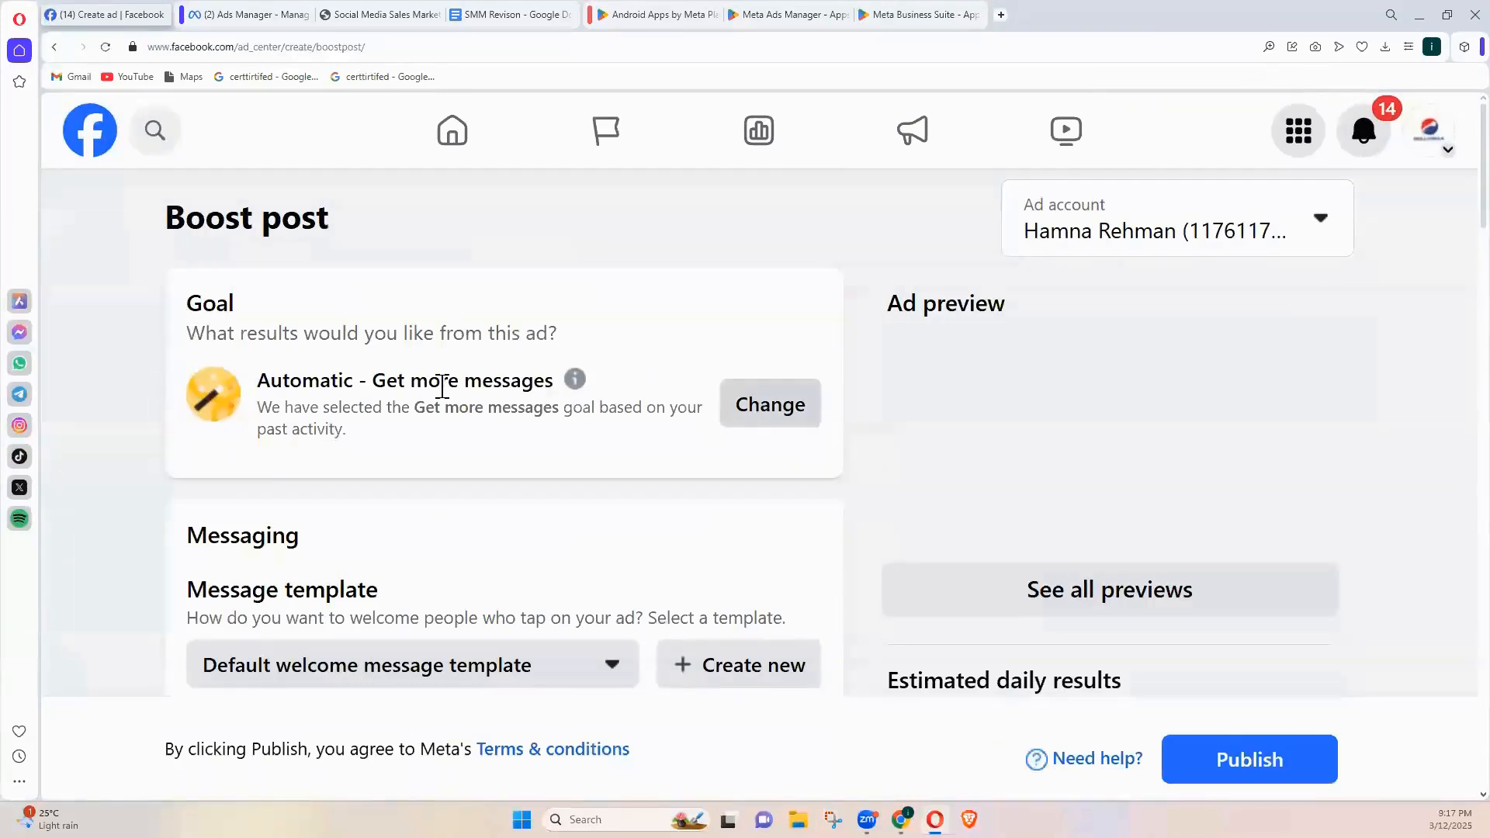
pyautogui.hotkey('ctrl', '-')
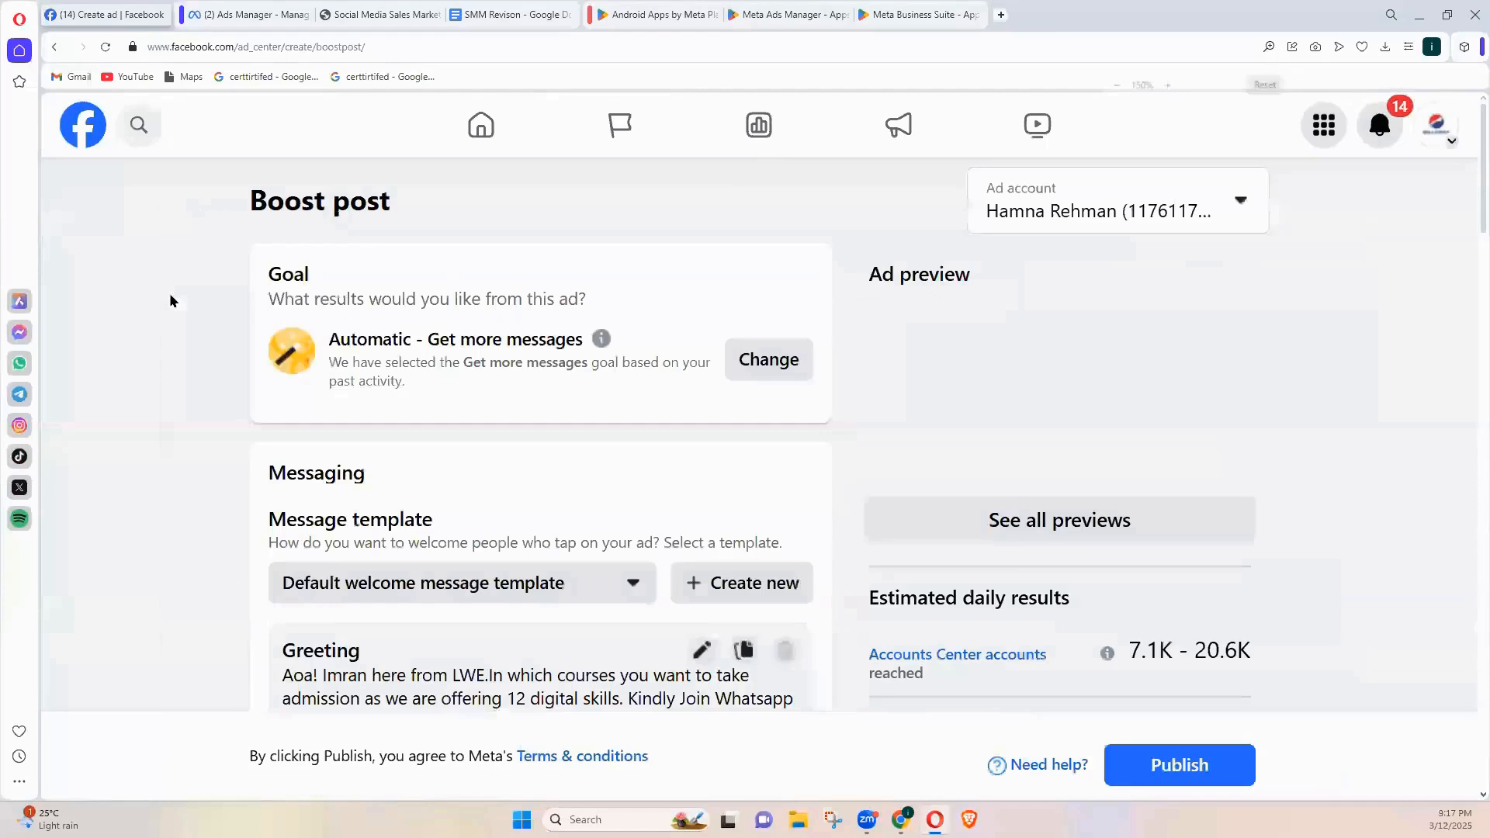
pyautogui.click(53, 47)
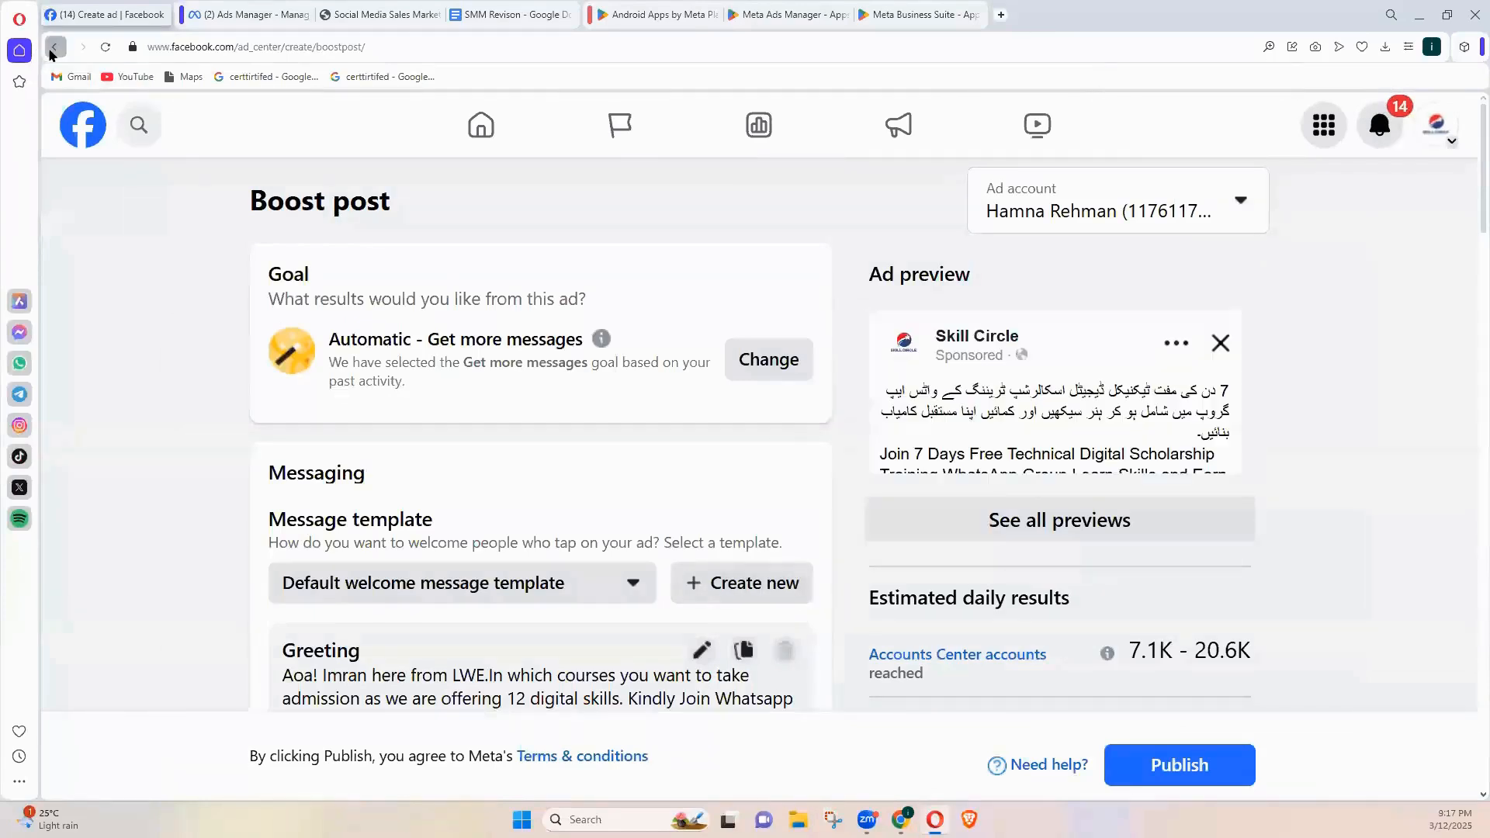
pyautogui.press('Escape')
# Examine the boosted post's ad preview, its WhatsApp button, the message template greeting and the messaging app settings
pyautogui.scroll(-6, 1258, 559)
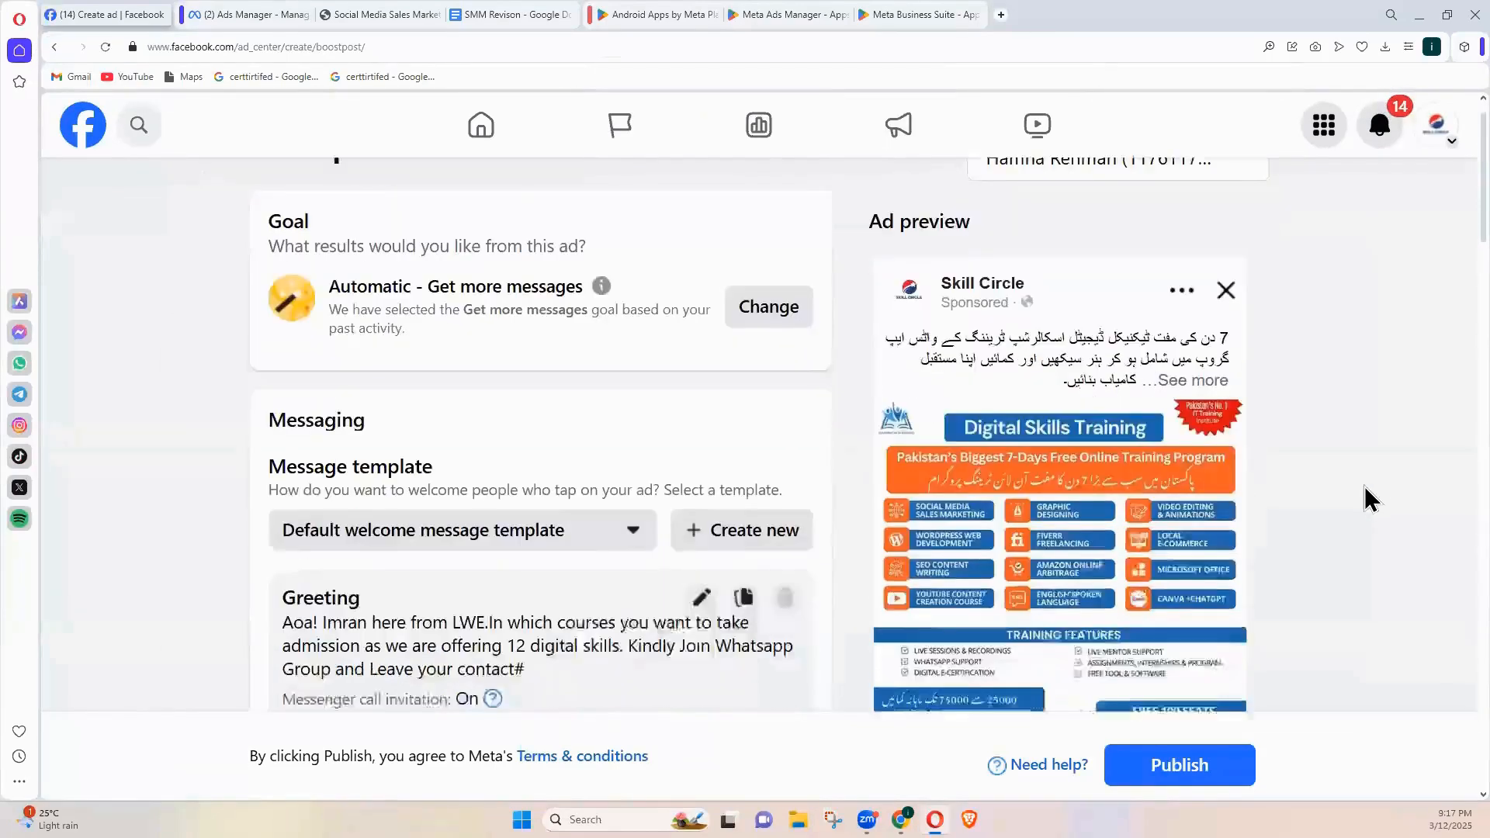
pyautogui.scroll(2, 1169, 488)
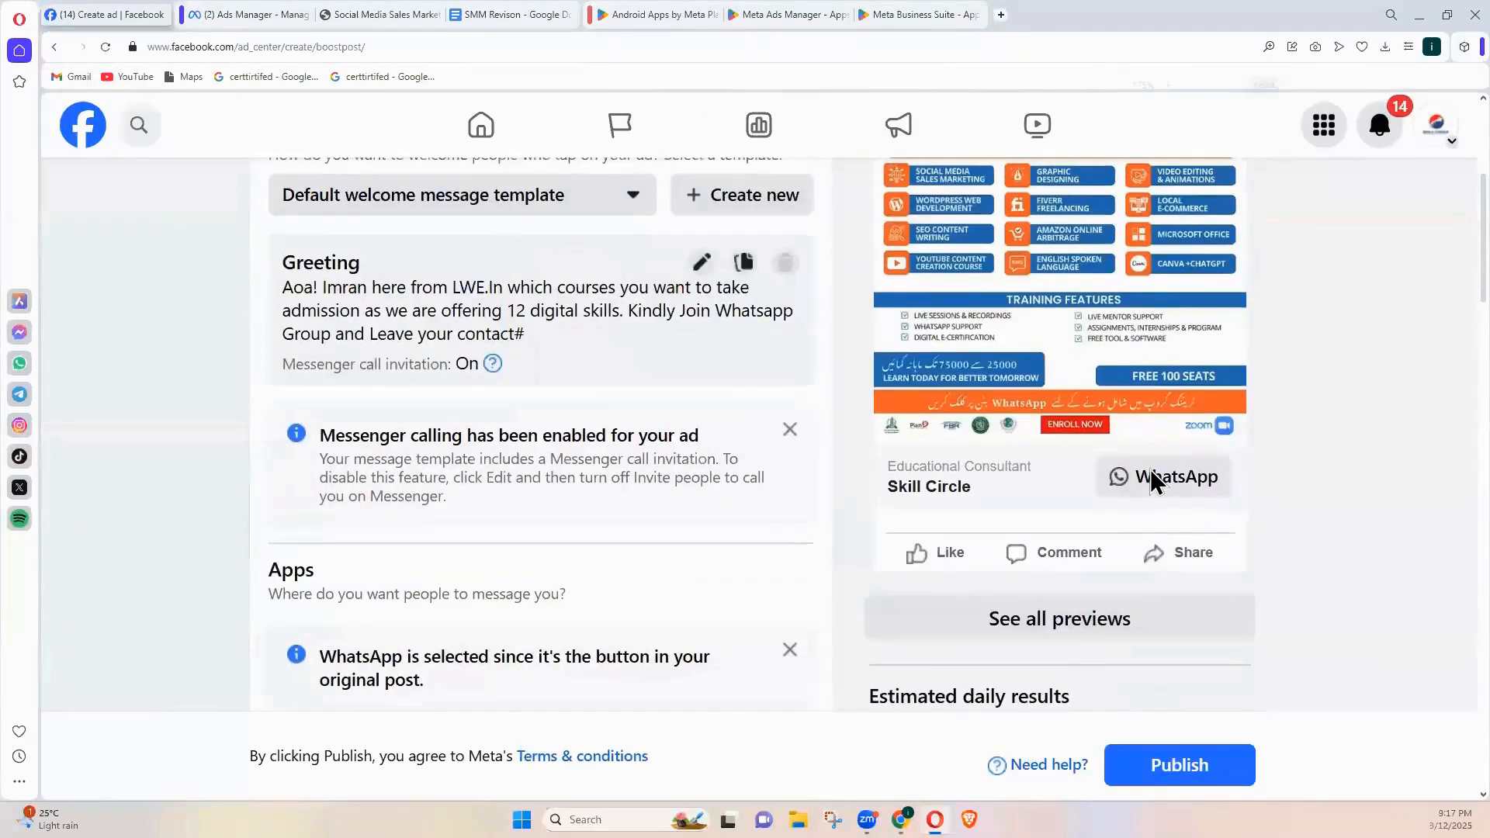
pyautogui.hotkey('ctrl', '+')
pyautogui.scroll(-1, 1233, 424)
pyautogui.scroll(-1, 1231, 426)
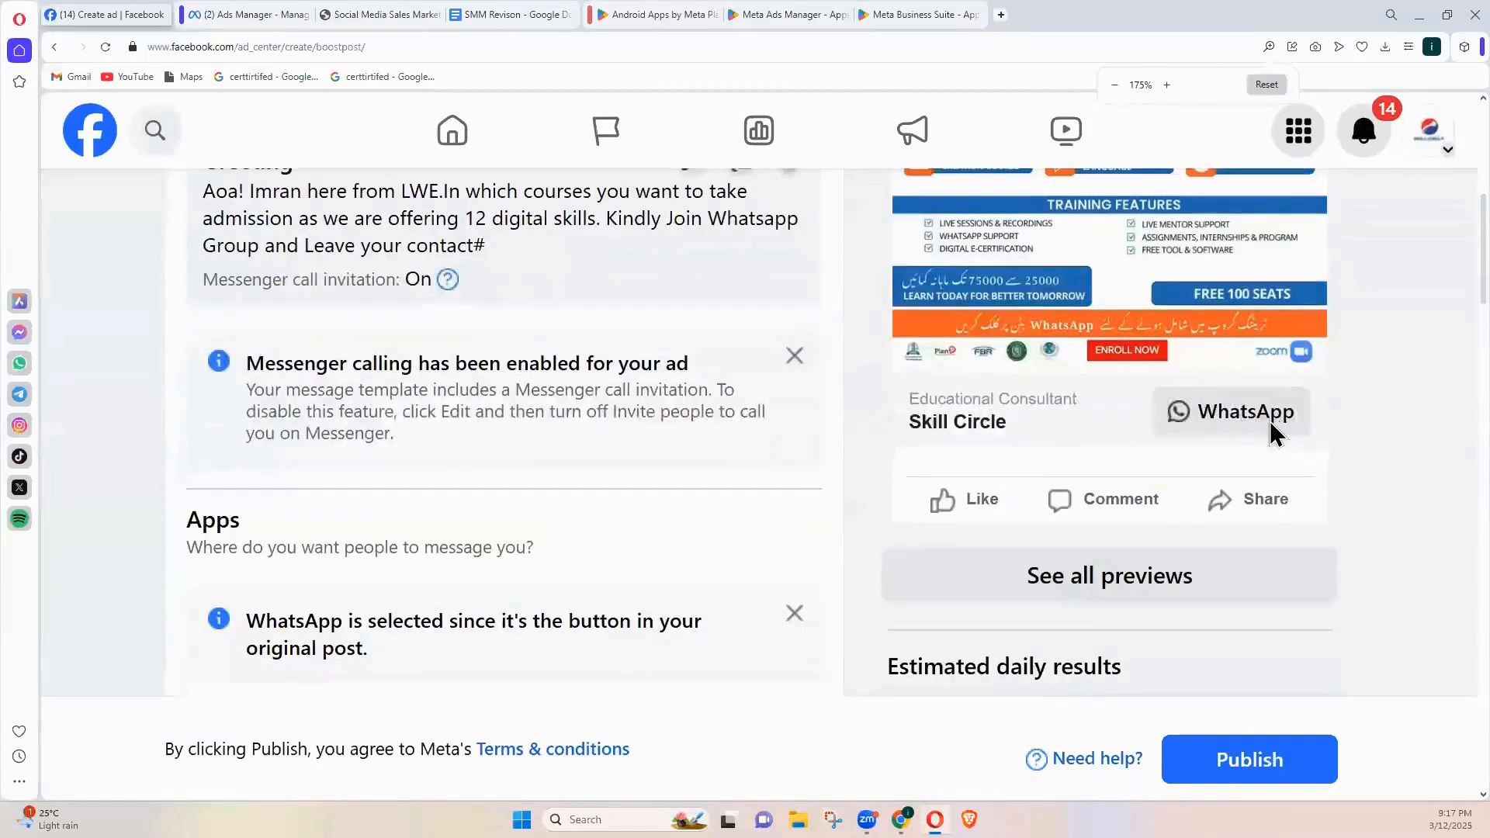
pyautogui.scroll(3, 1178, 418)
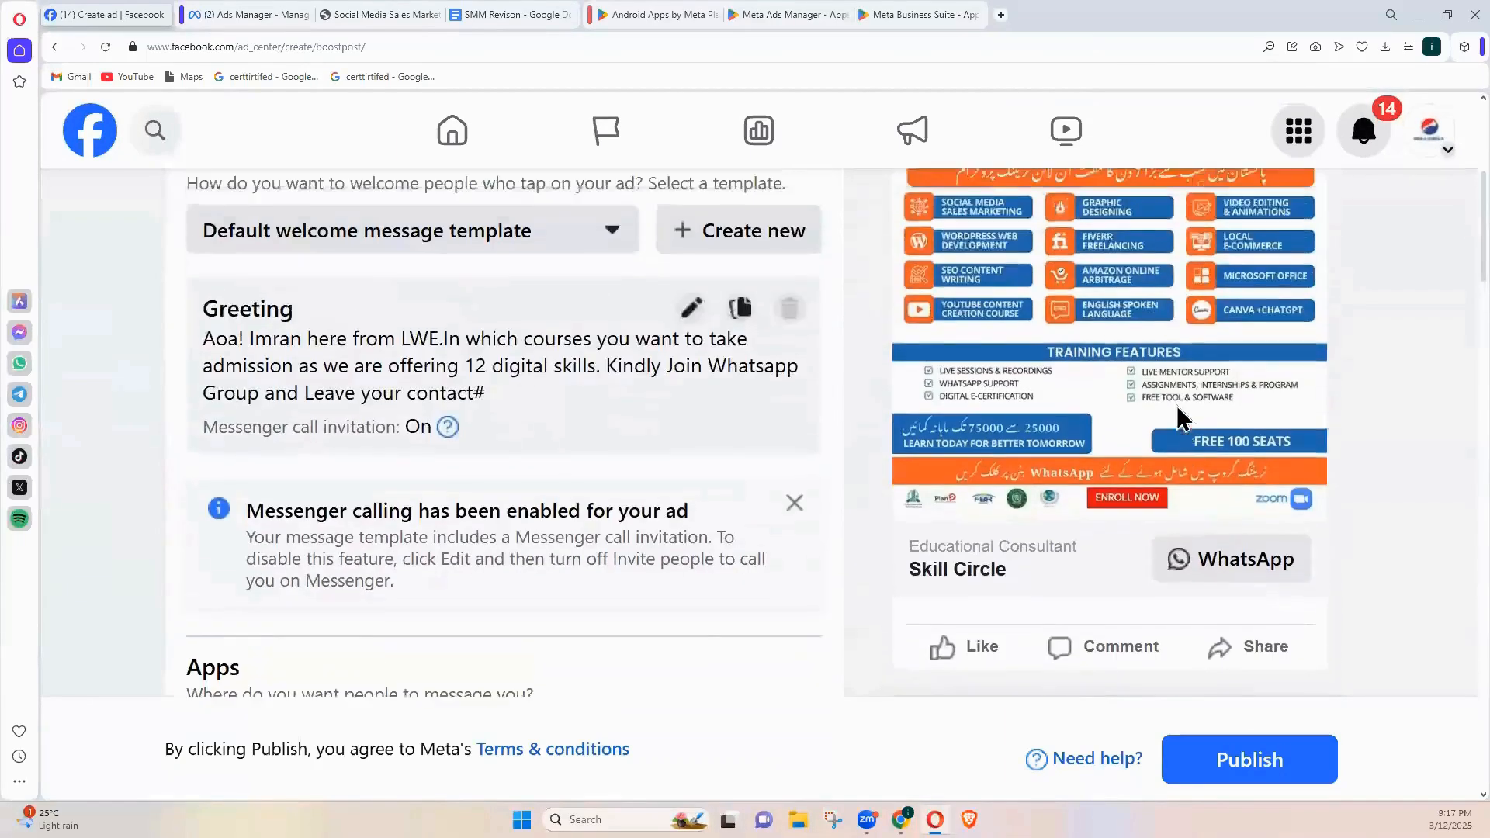
pyautogui.scroll(-3, 1188, 410)
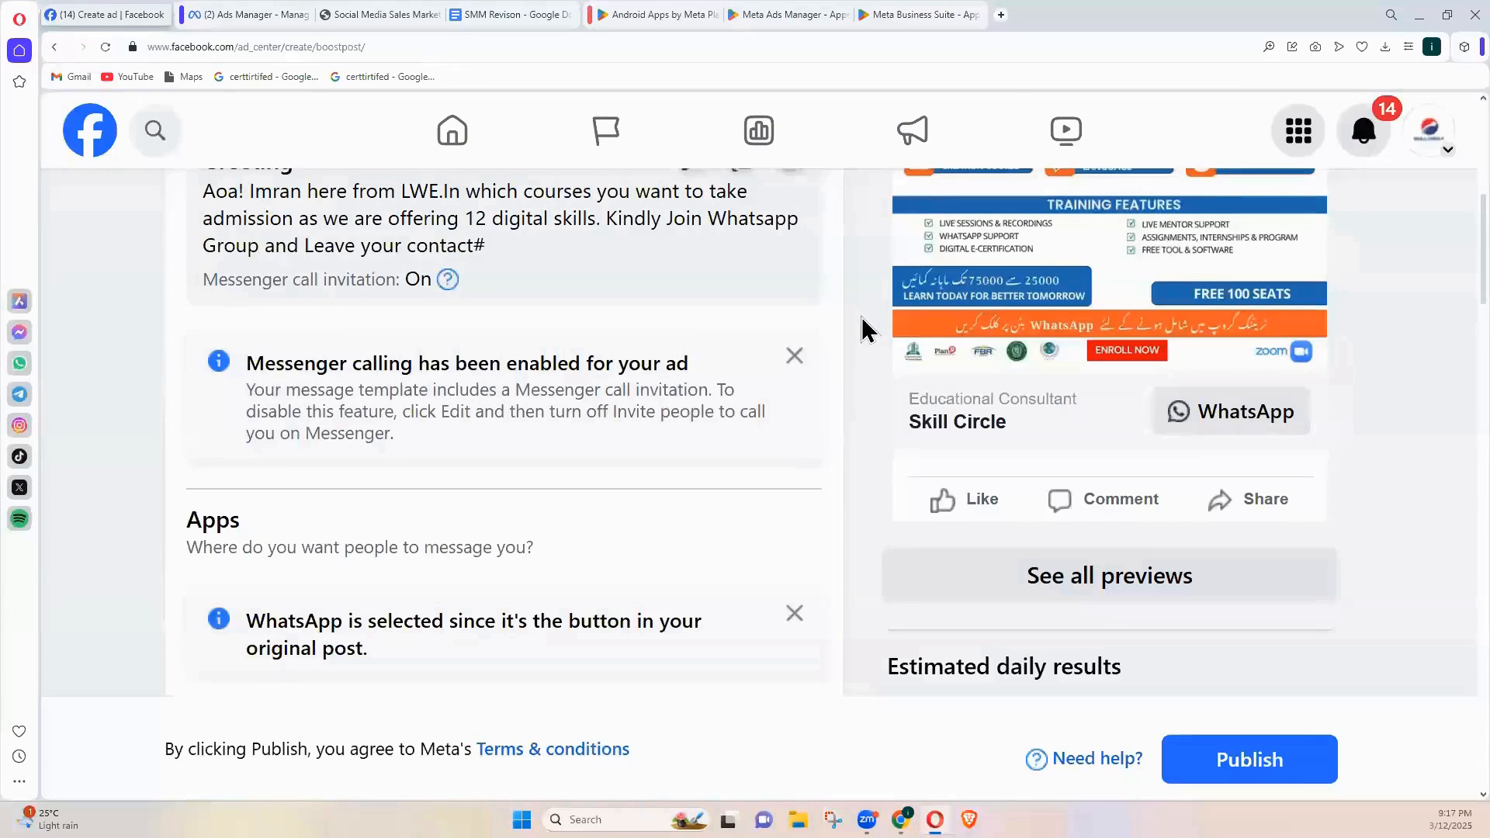
pyautogui.scroll(5, 867, 330)
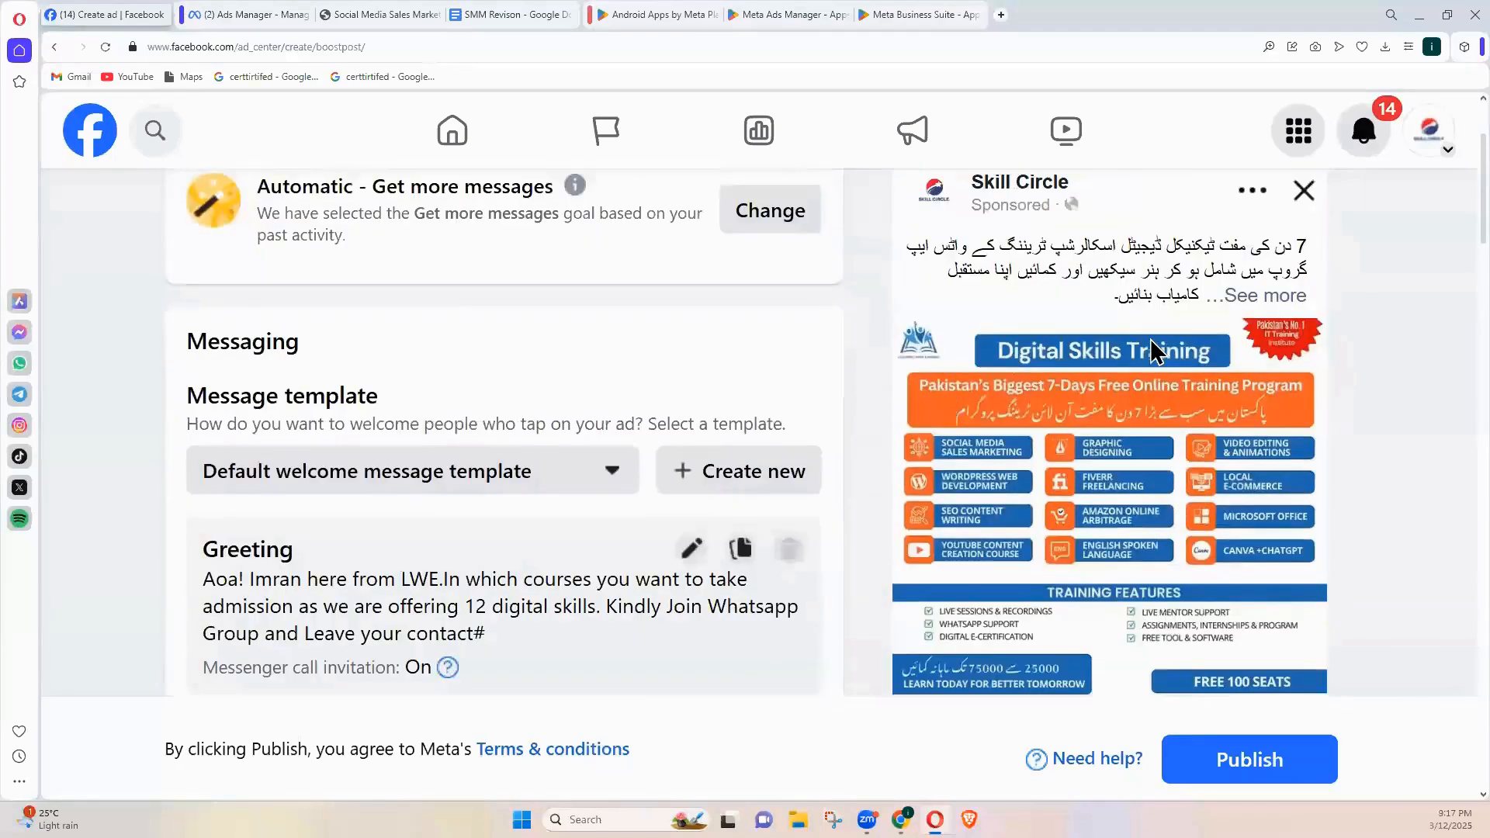
pyautogui.scroll(-1, 1134, 341)
pyautogui.scroll(1, 1121, 343)
pyautogui.scroll(-5, 1200, 350)
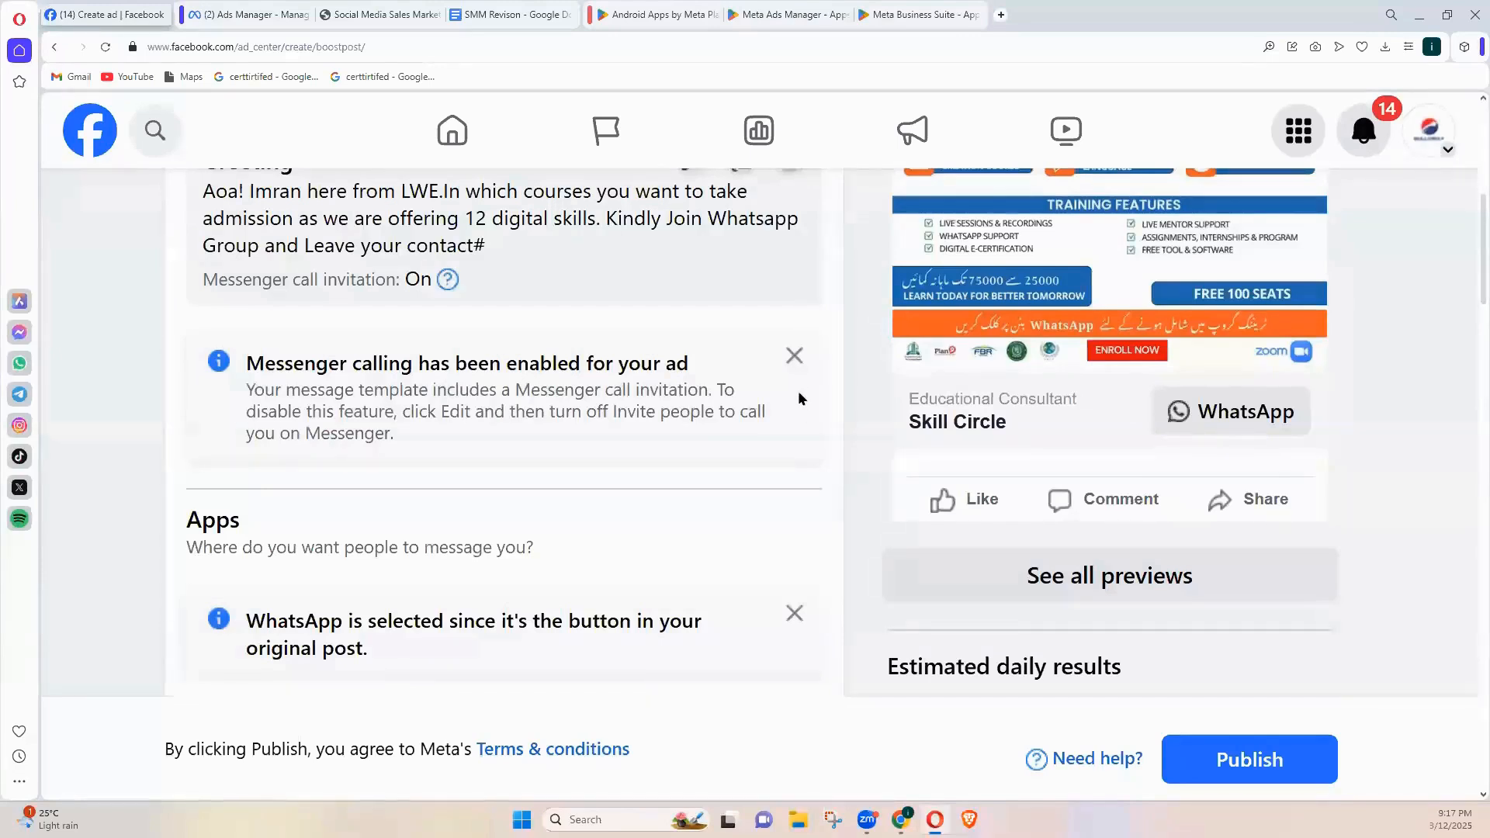
pyautogui.scroll(10, 561, 379)
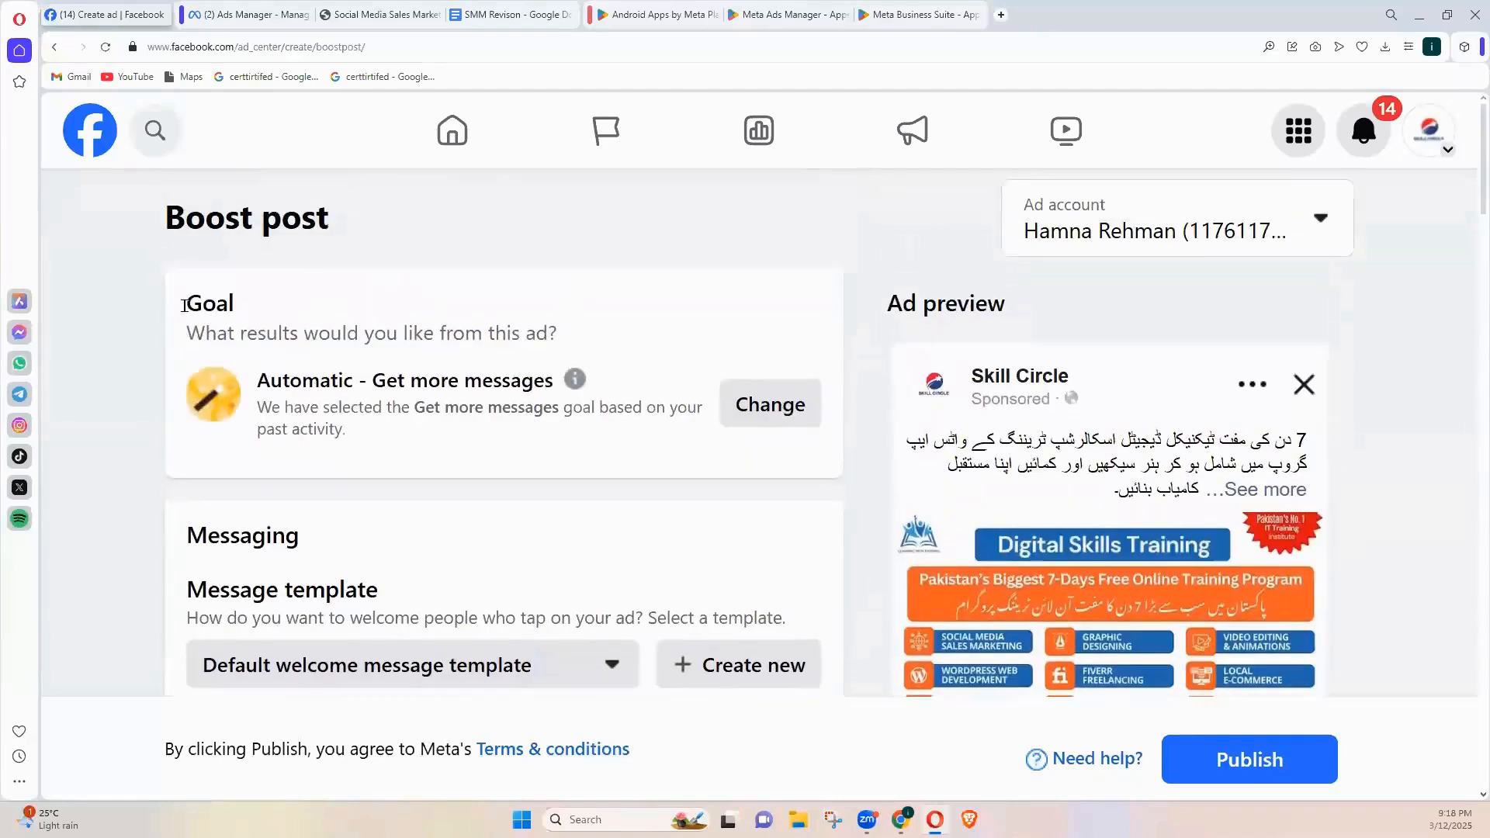
# Review the ad's goal options and save Automatic - Get more messages as the goal
pyautogui.moveTo(184, 305); pyautogui.dragTo(252, 310)
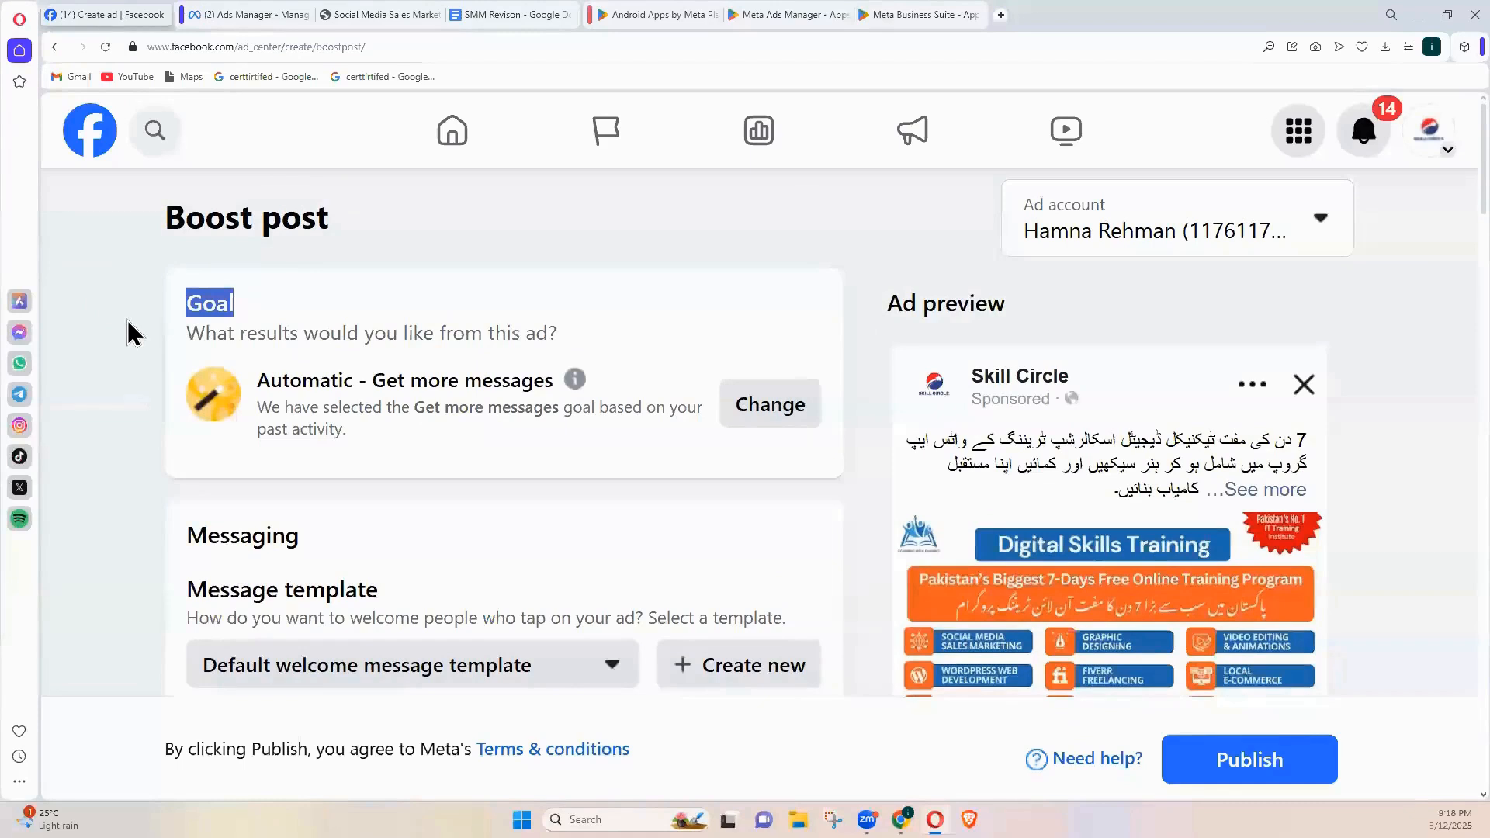
pyautogui.click(190, 341)
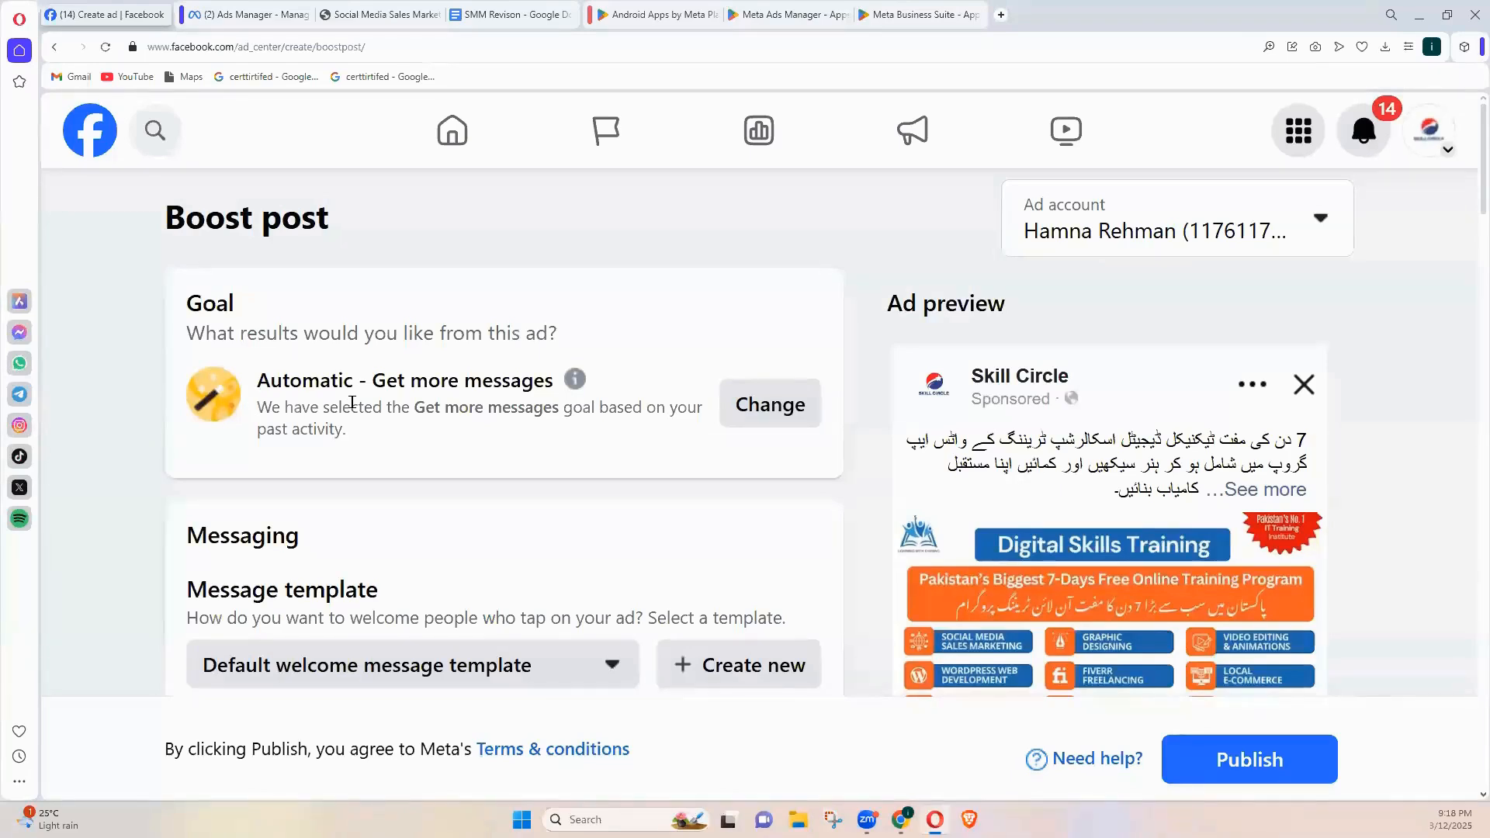
pyautogui.hotkey('ctrl', '+')
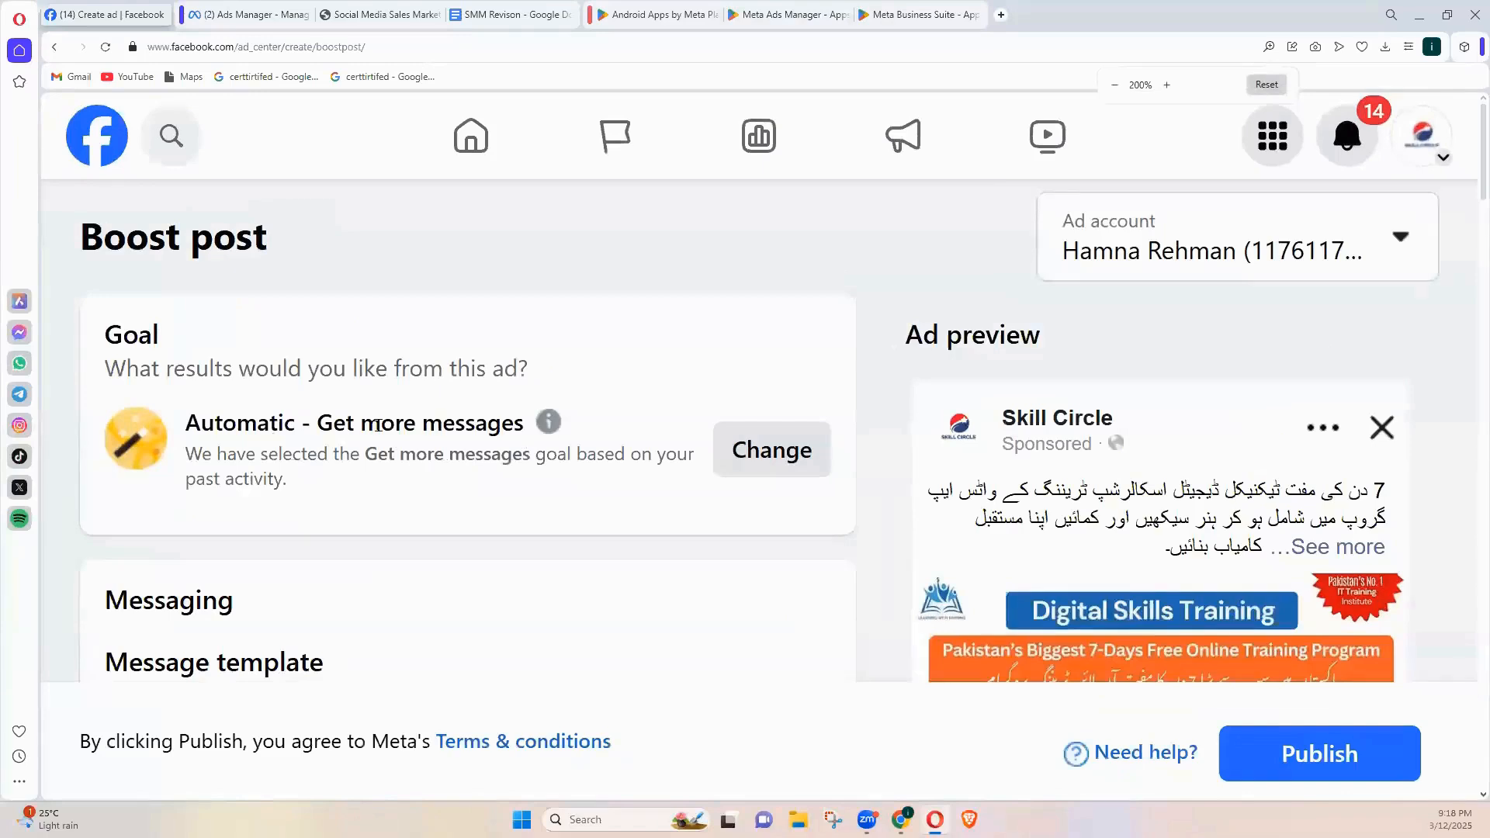
pyautogui.hotkey('ctrl', '-')
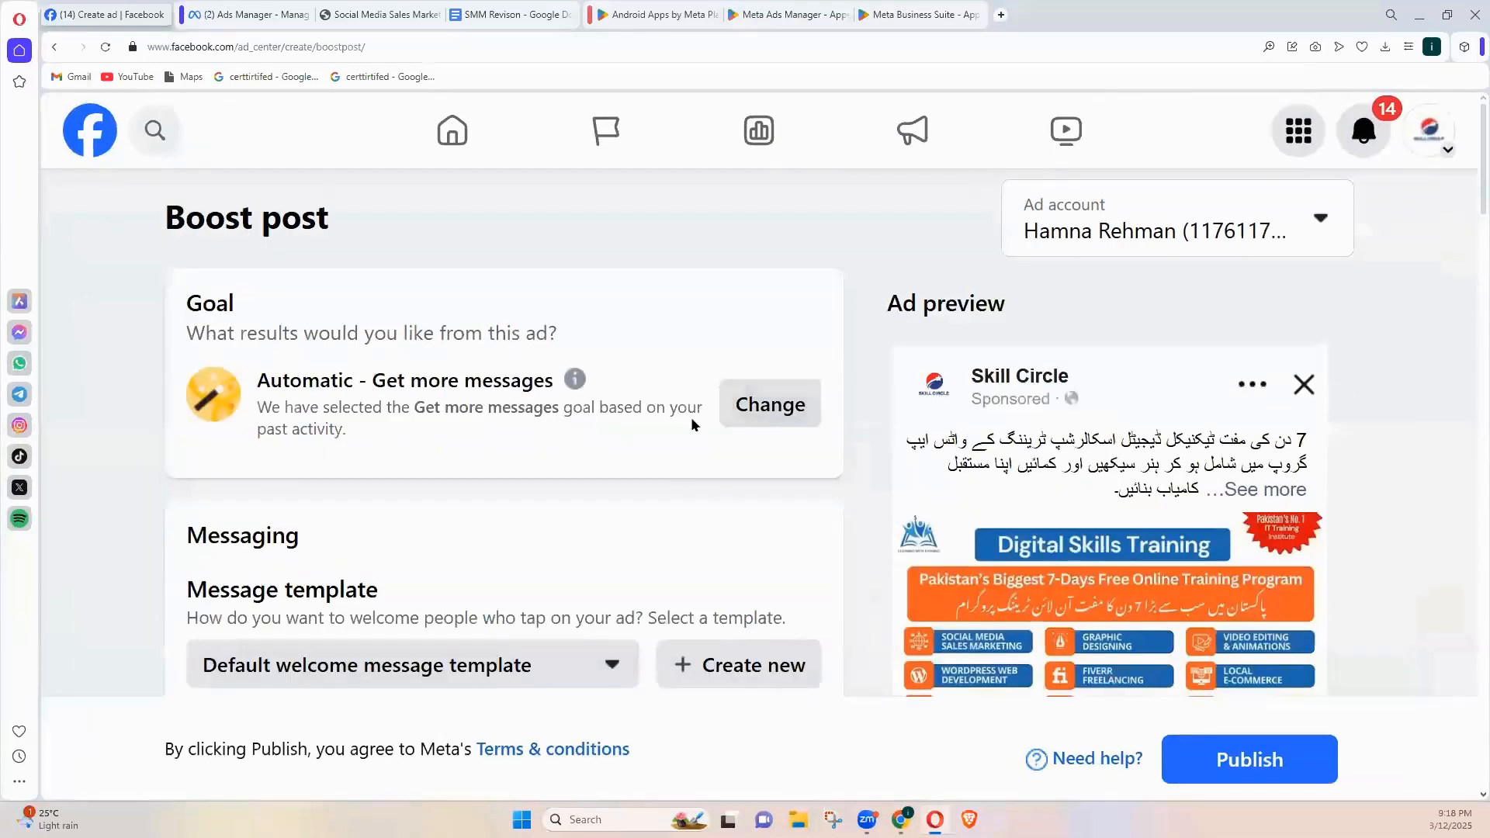
pyautogui.click(783, 405)
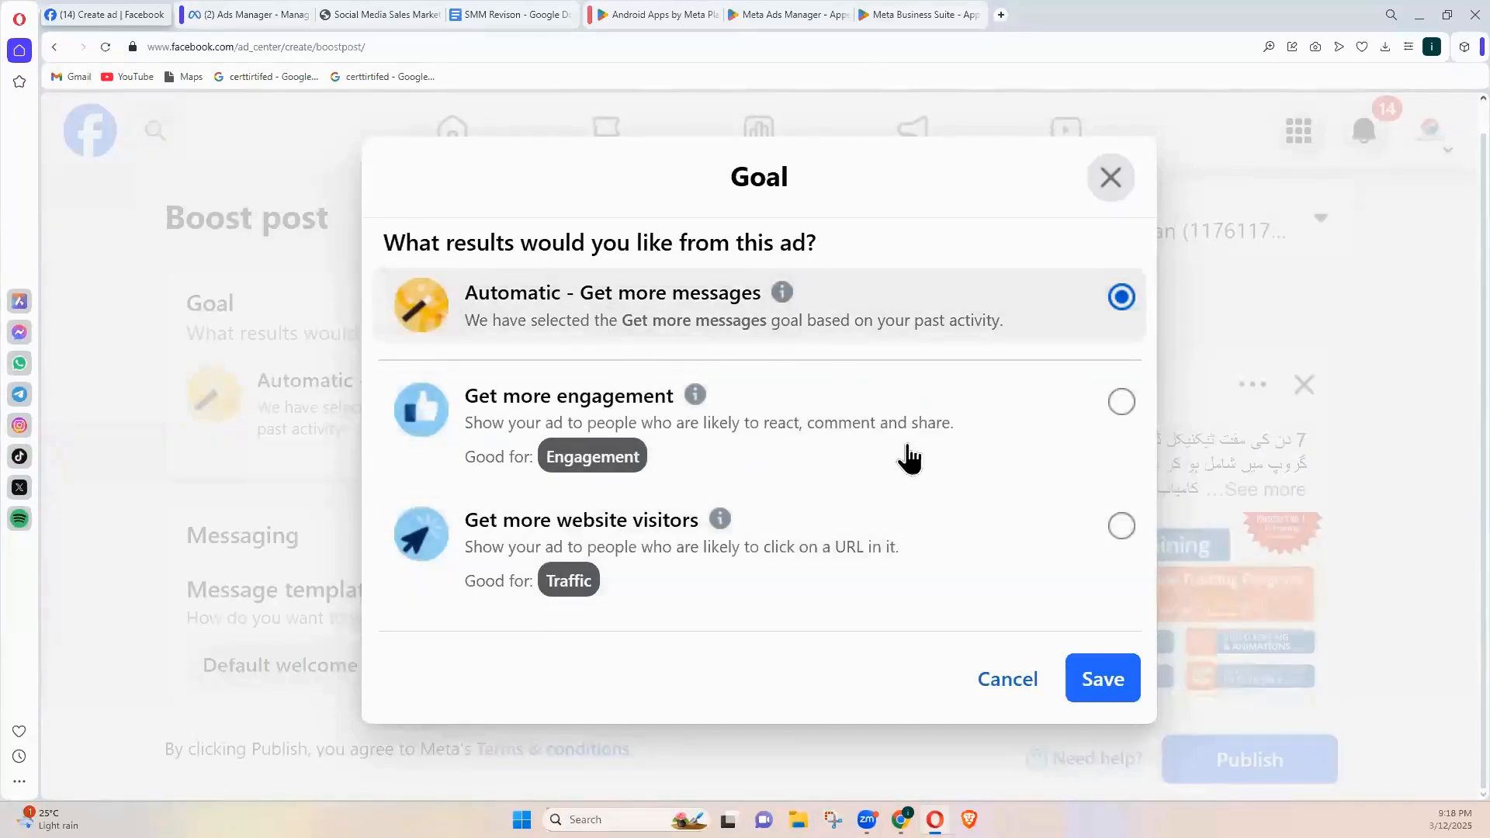
pyautogui.click(1092, 682)
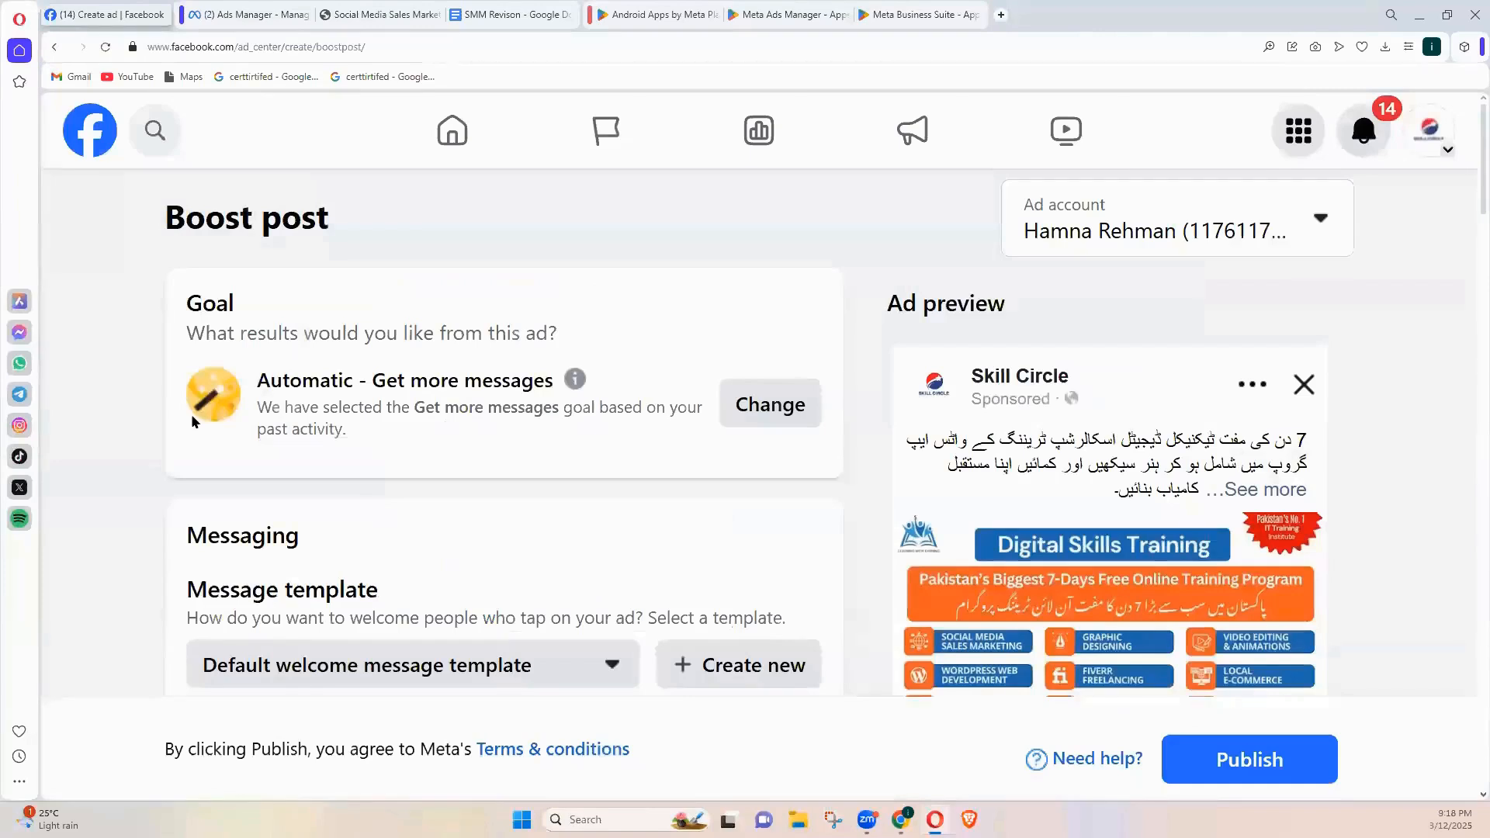
pyautogui.hotkey('ctrl', '-')
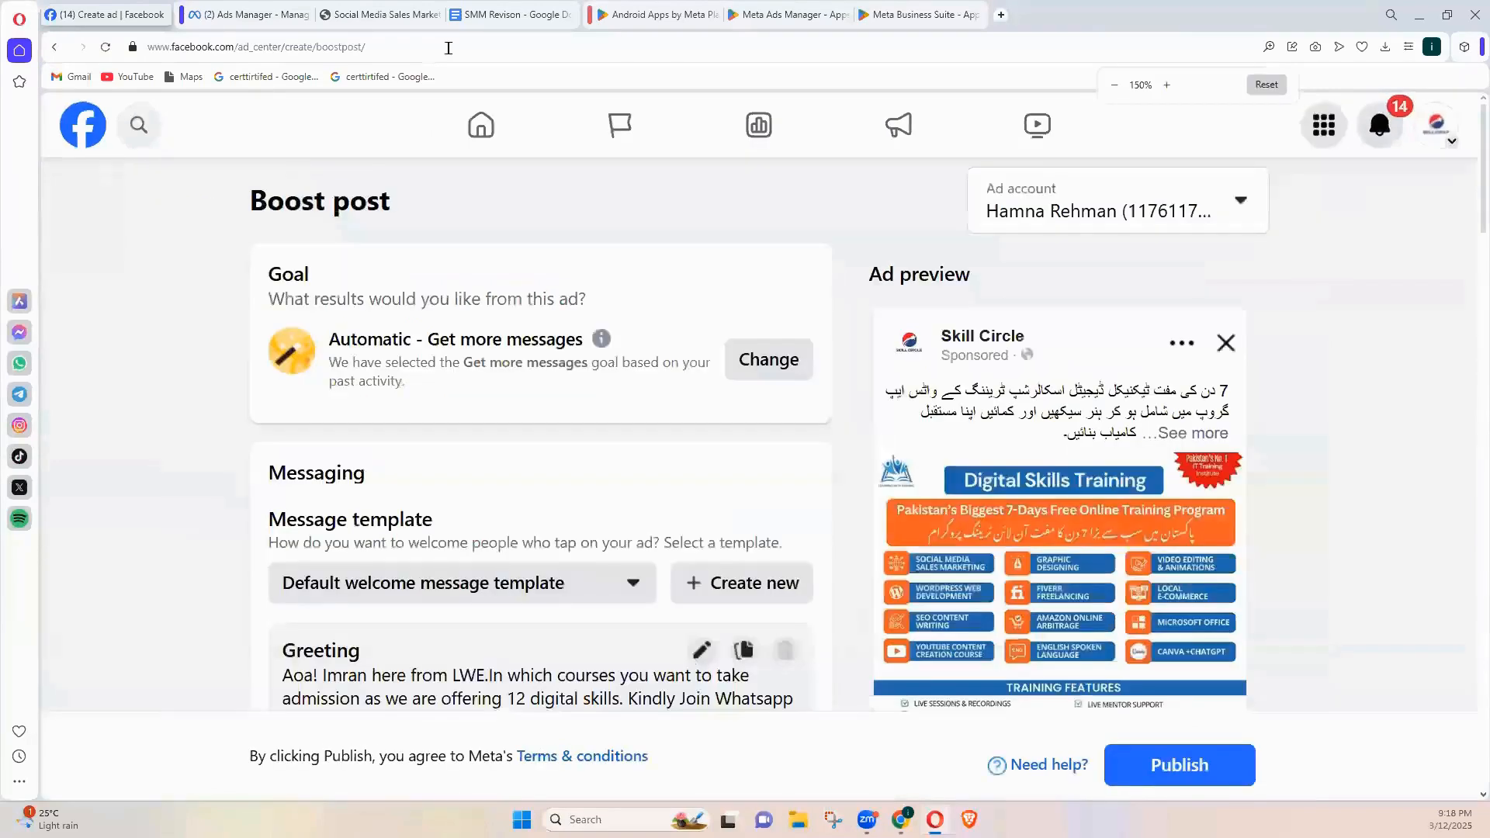
# Review the three ad steps in the SMM Revison document and return to the Facebook boost
pyautogui.click(503, 15)
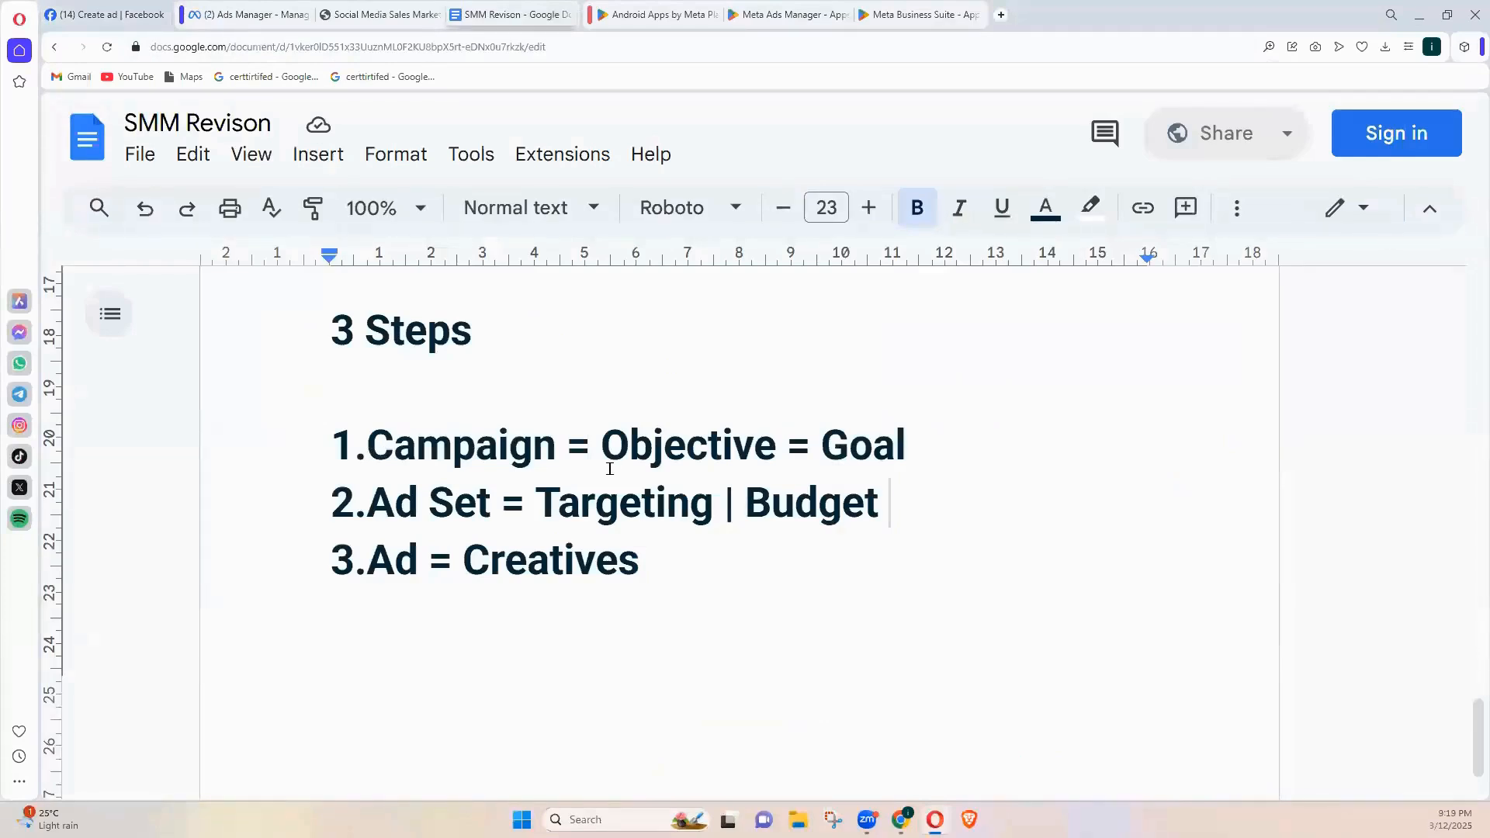
pyautogui.click(101, 15)
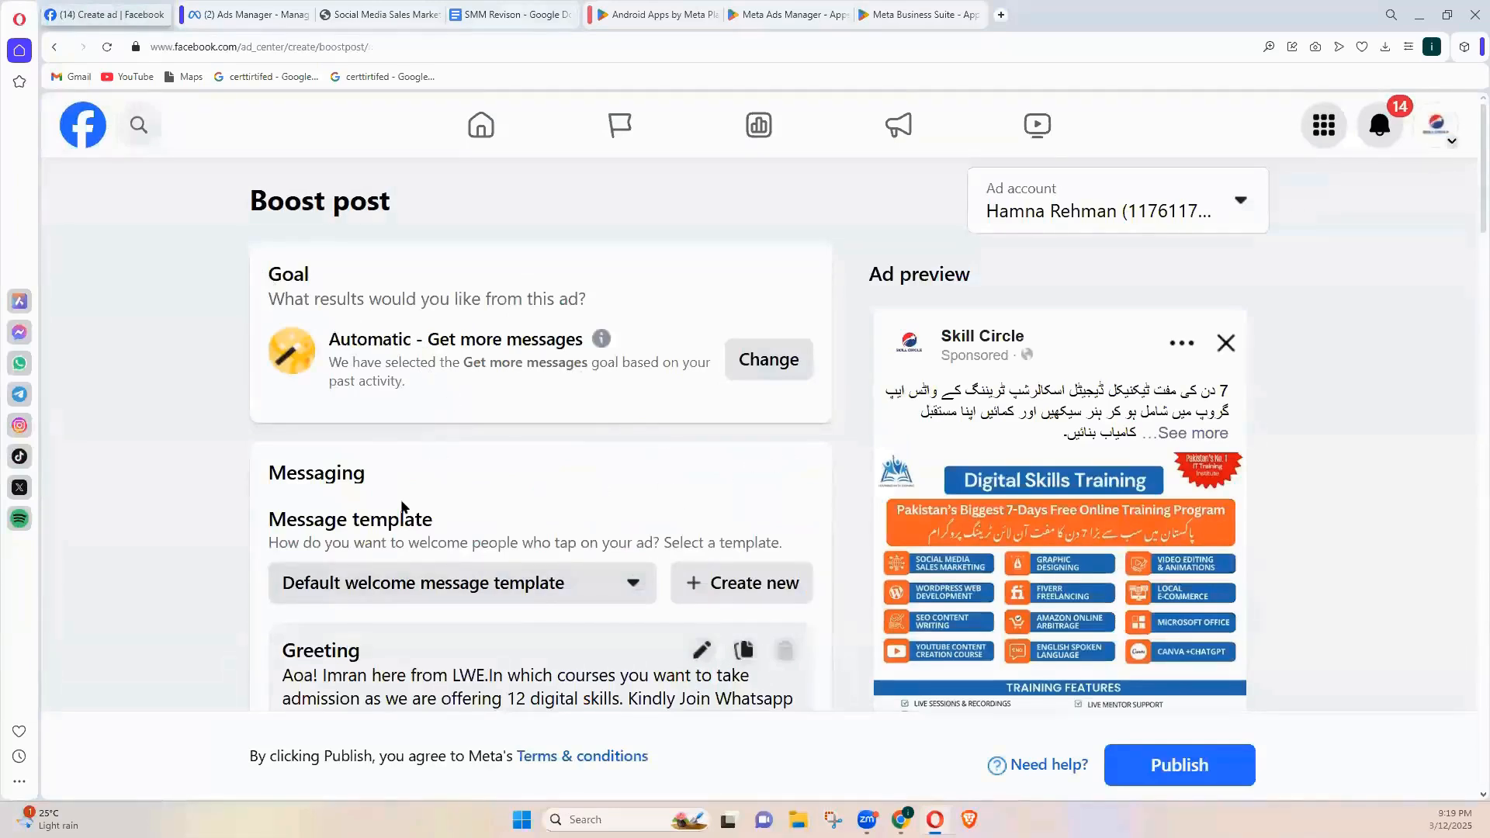
# Abandon the current boost draft and start boosting the Skill Circle page's maroon-and-black Digital Skills Training post
pyautogui.click(54, 48)
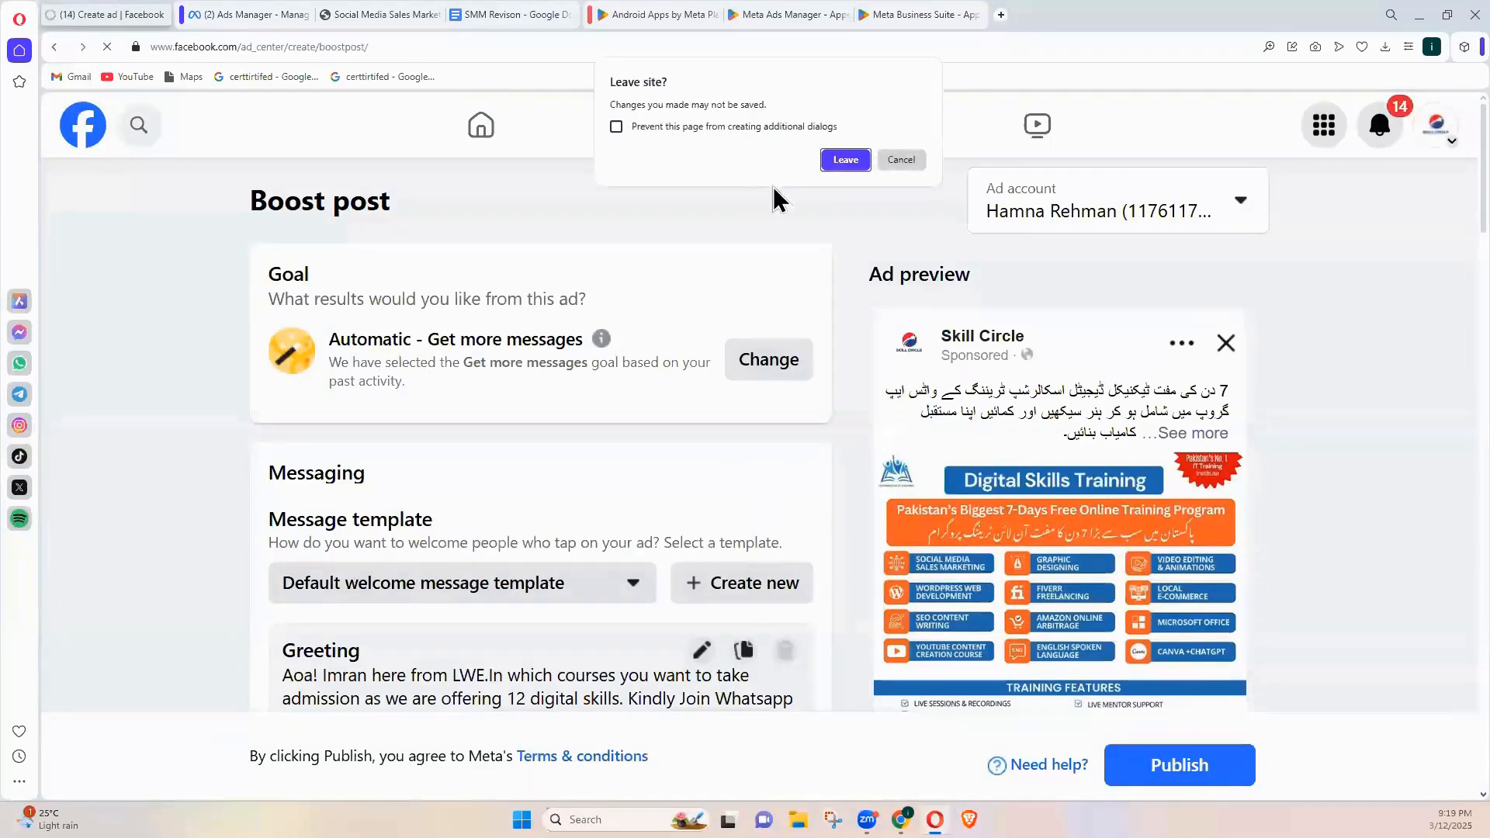
pyautogui.click(845, 163)
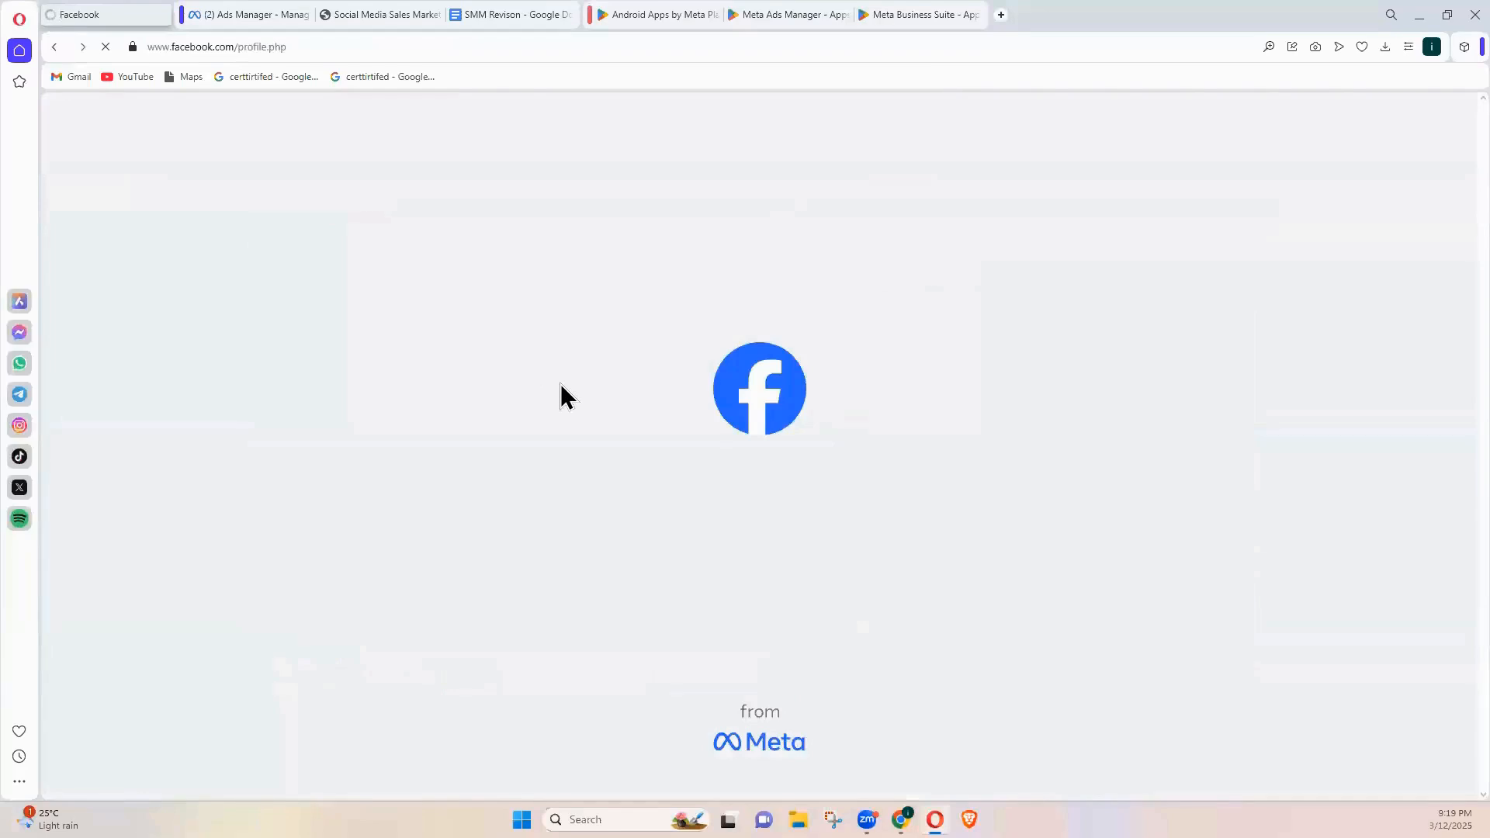
pyautogui.scroll(-15, 981, 575)
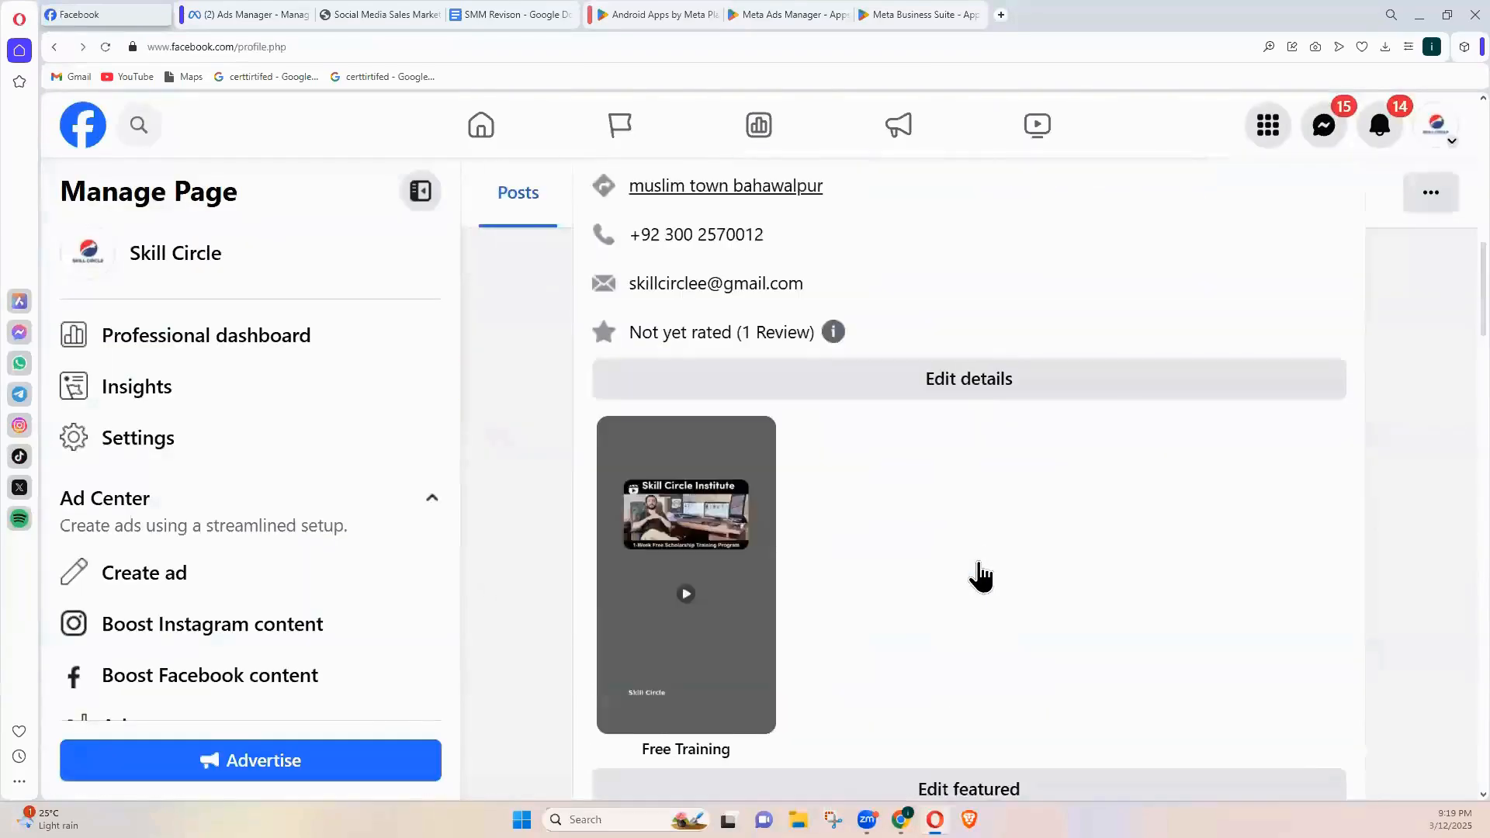
pyautogui.hotkey('ctrl', '-')
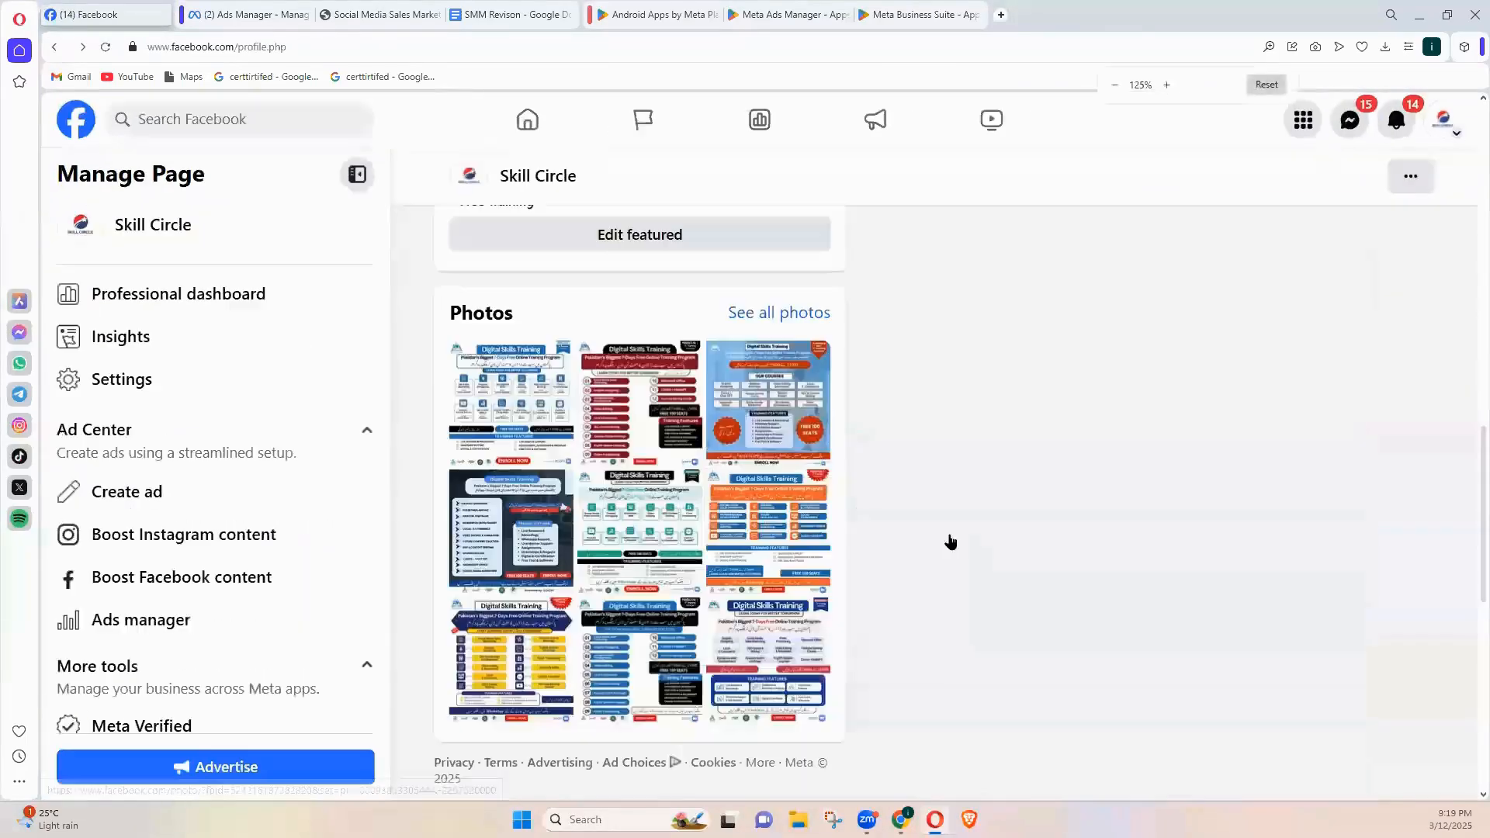
pyautogui.scroll(-5, 1009, 559)
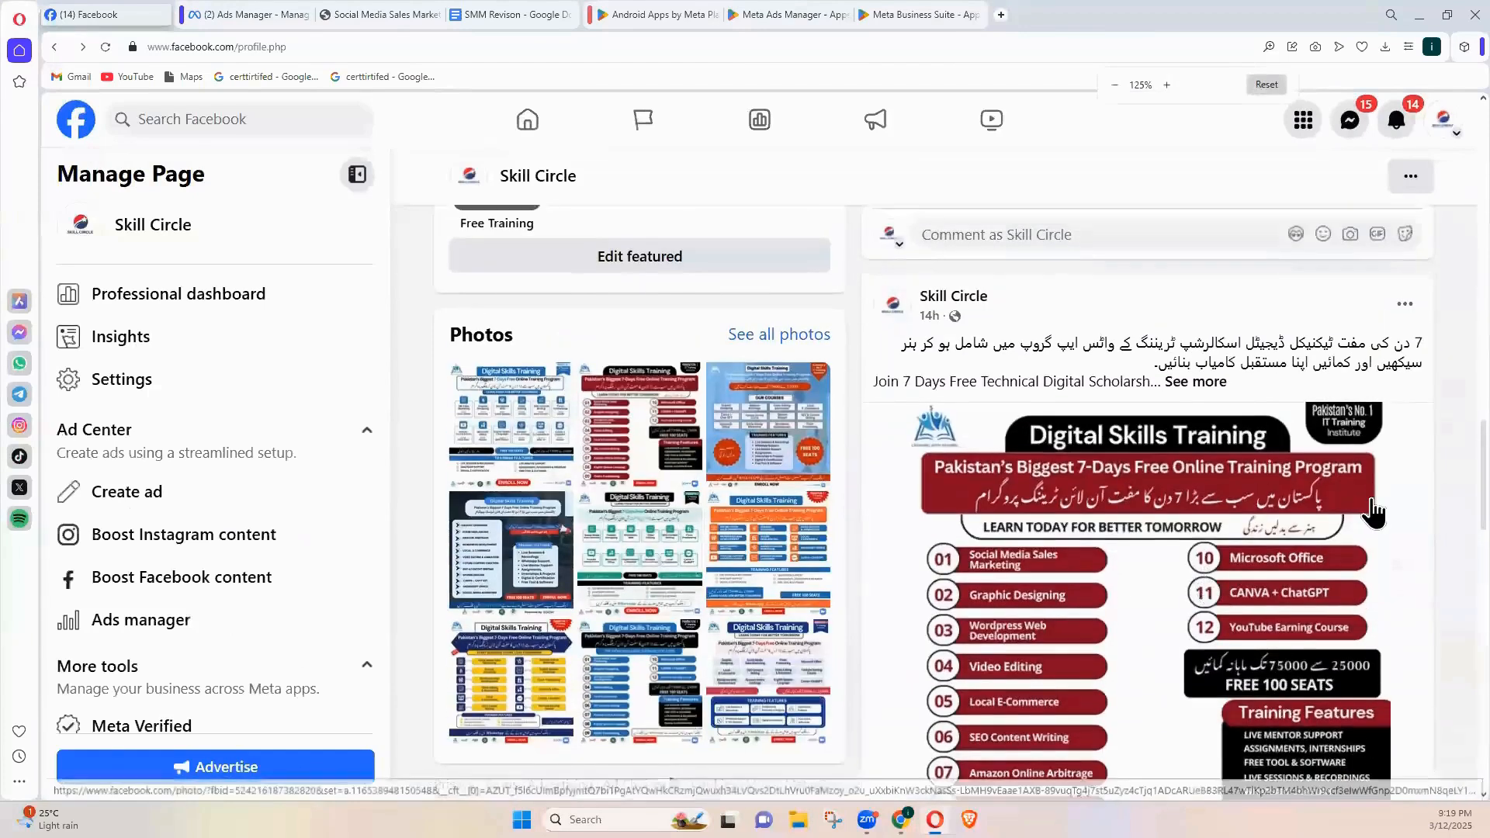
pyautogui.scroll(6, 855, 543)
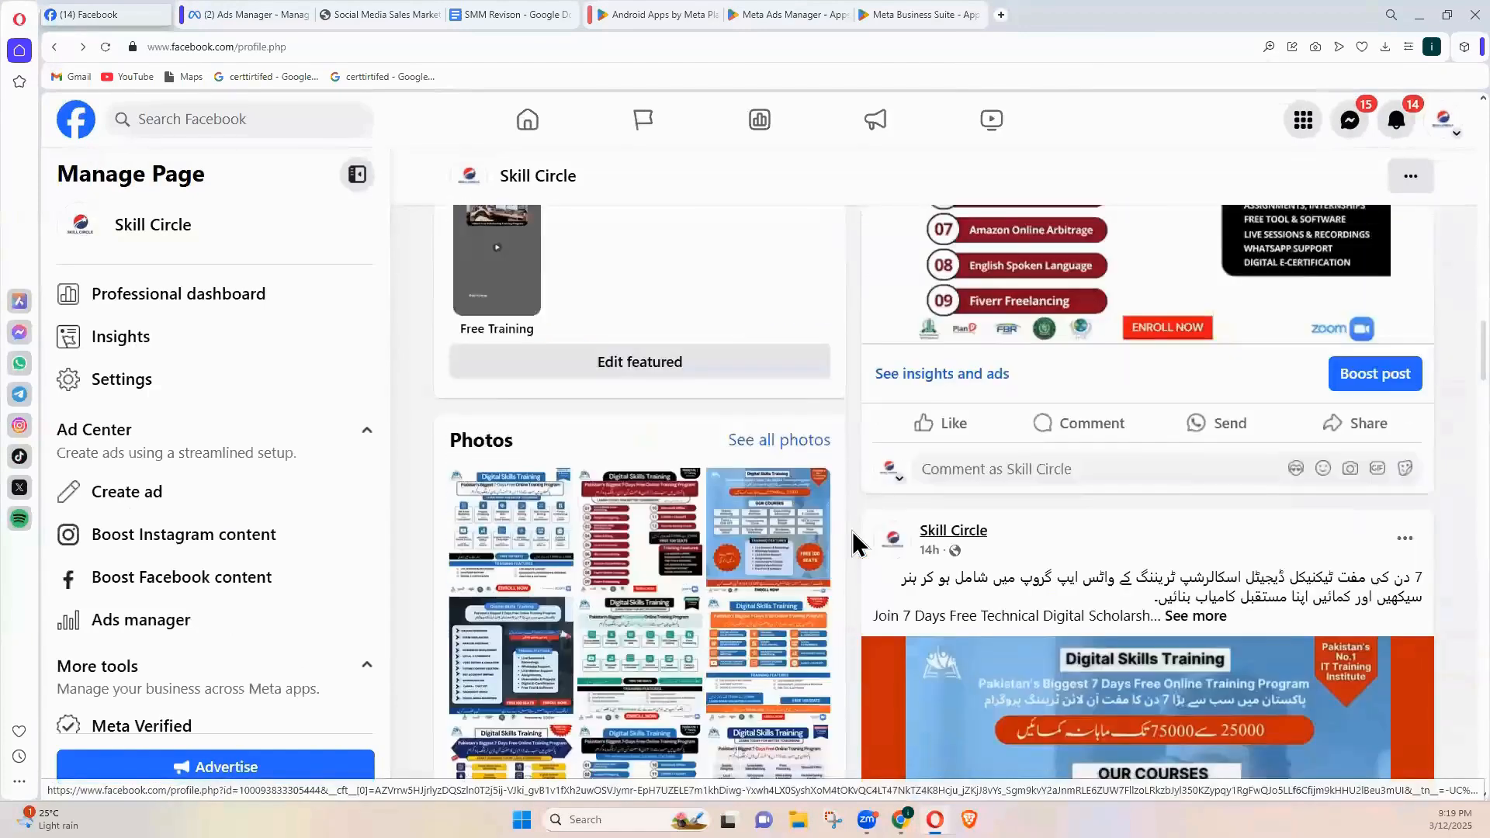
pyautogui.scroll(-3, 841, 546)
pyautogui.click(1374, 502)
pyautogui.hotkey('ctrl', '+')
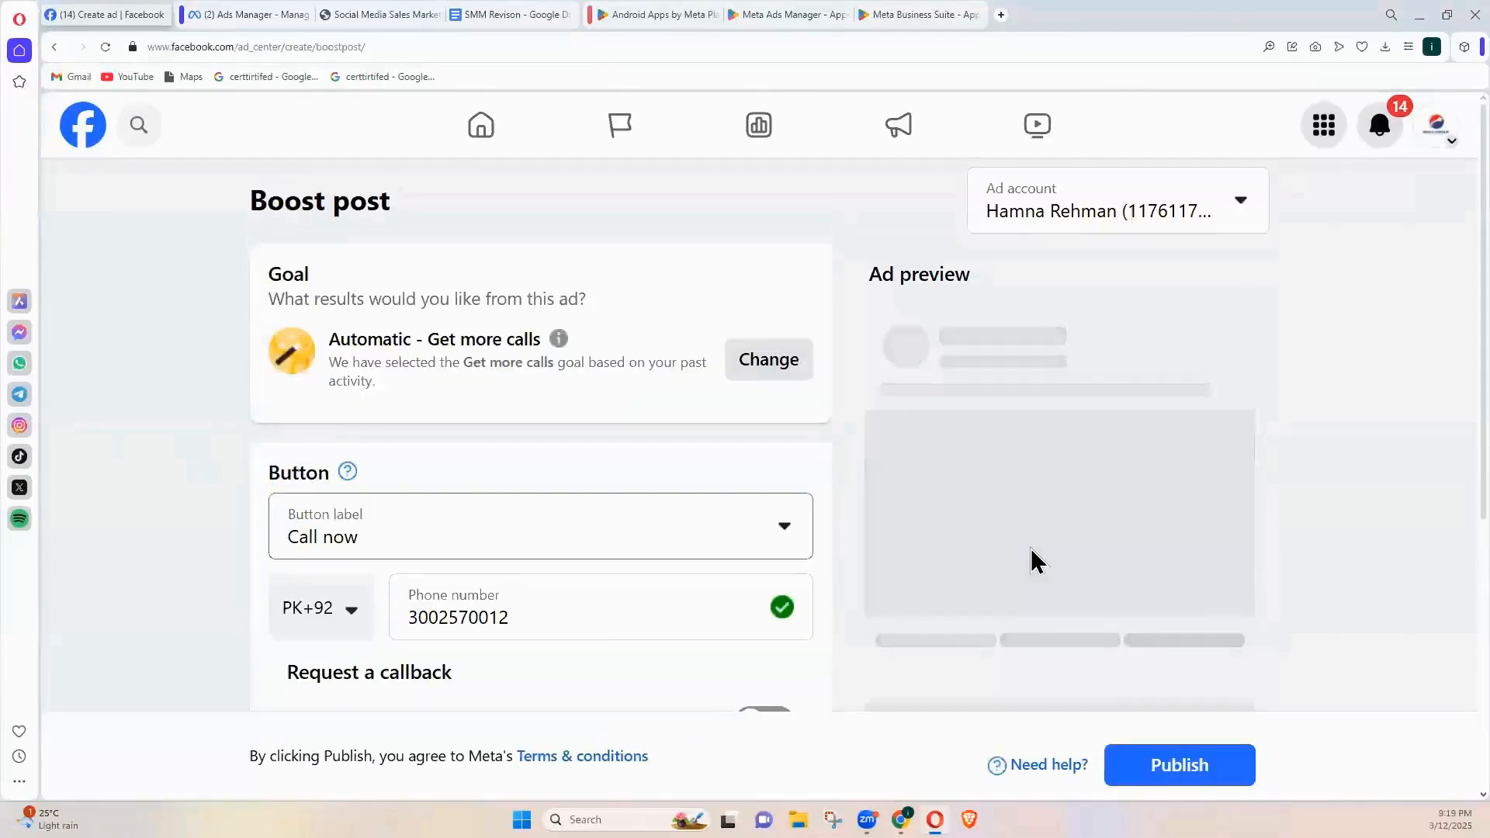
# Examine the maroon post's ad preview, Call now button settings, Advantage+ creative and audience options
pyautogui.scroll(-2, 1283, 562)
pyautogui.scroll(2, 1285, 491)
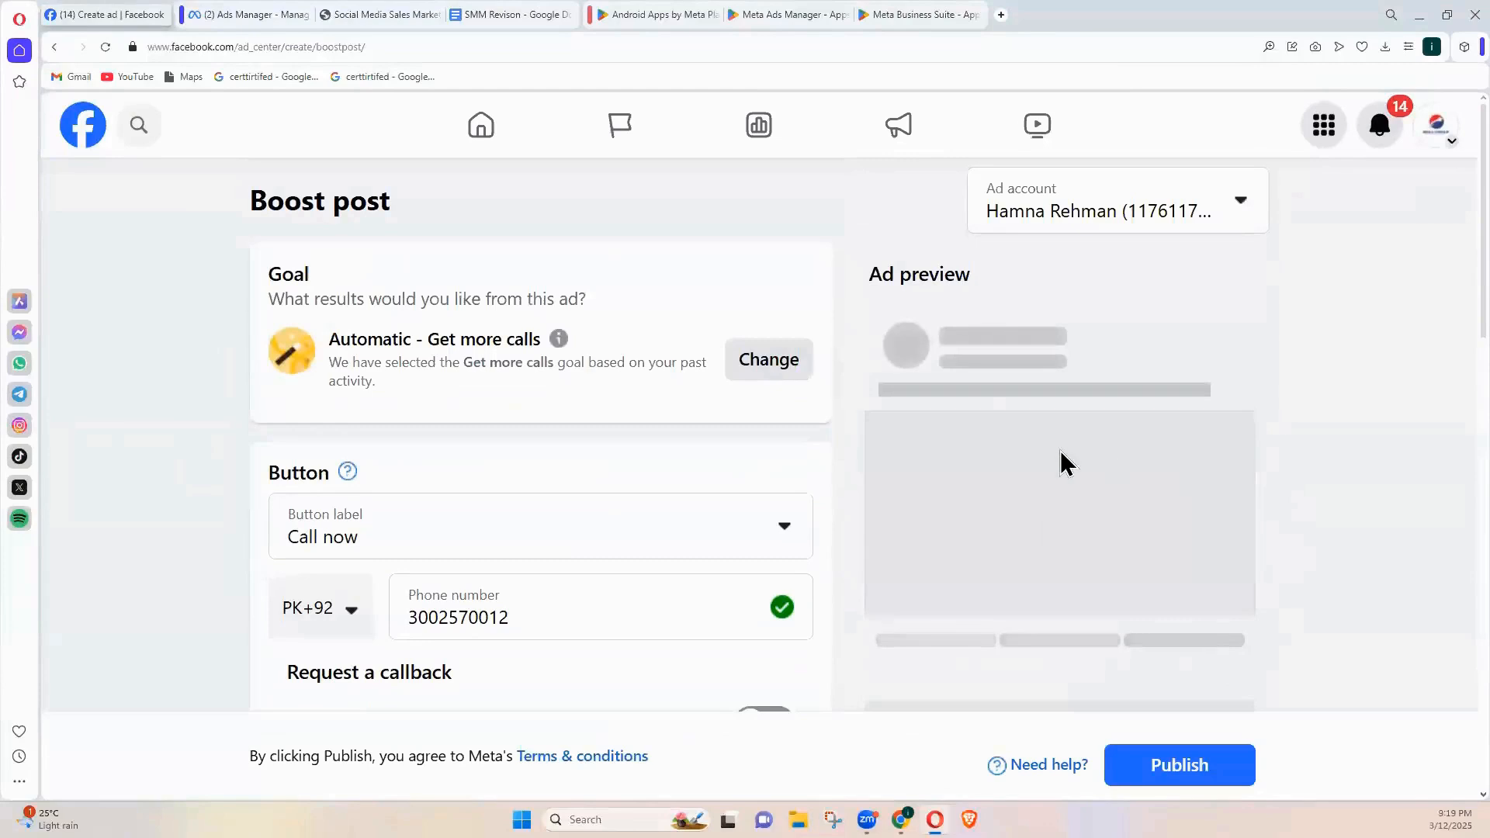
pyautogui.scroll(-4, 1152, 544)
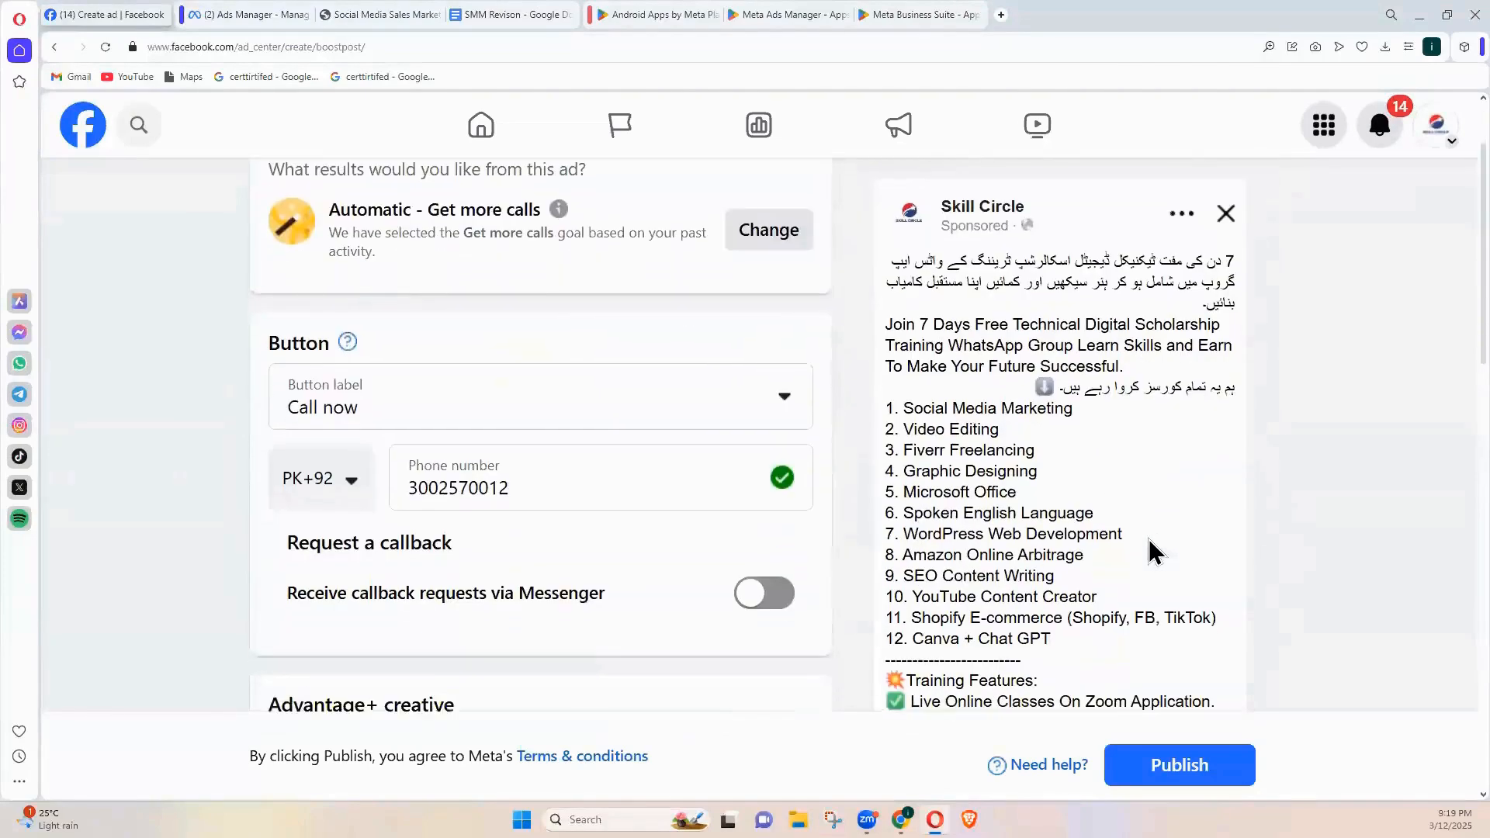
pyautogui.scroll(3, 1075, 349)
pyautogui.scroll(-10, 1078, 385)
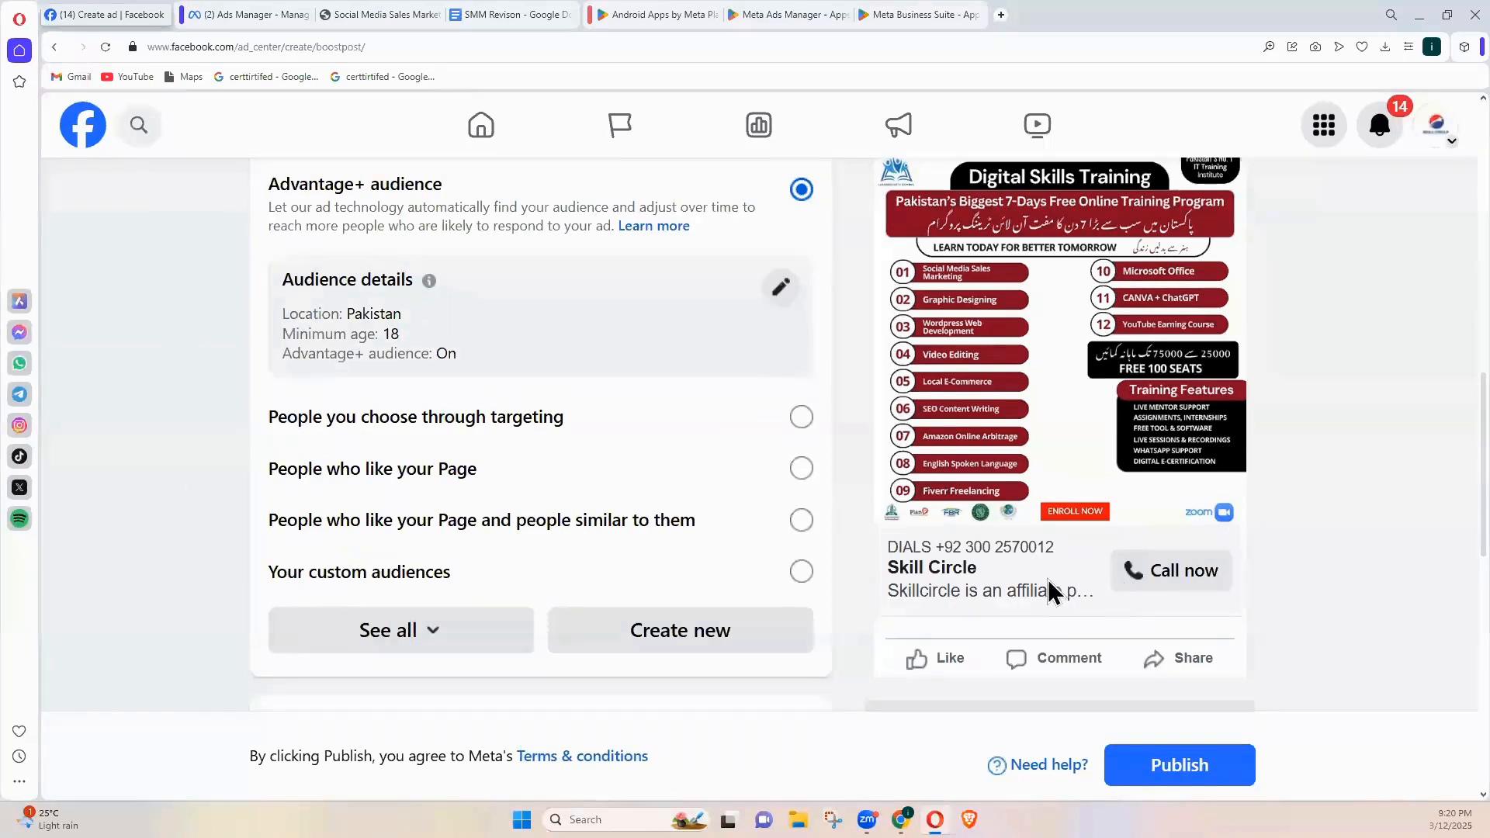
pyautogui.scroll(10, 612, 482)
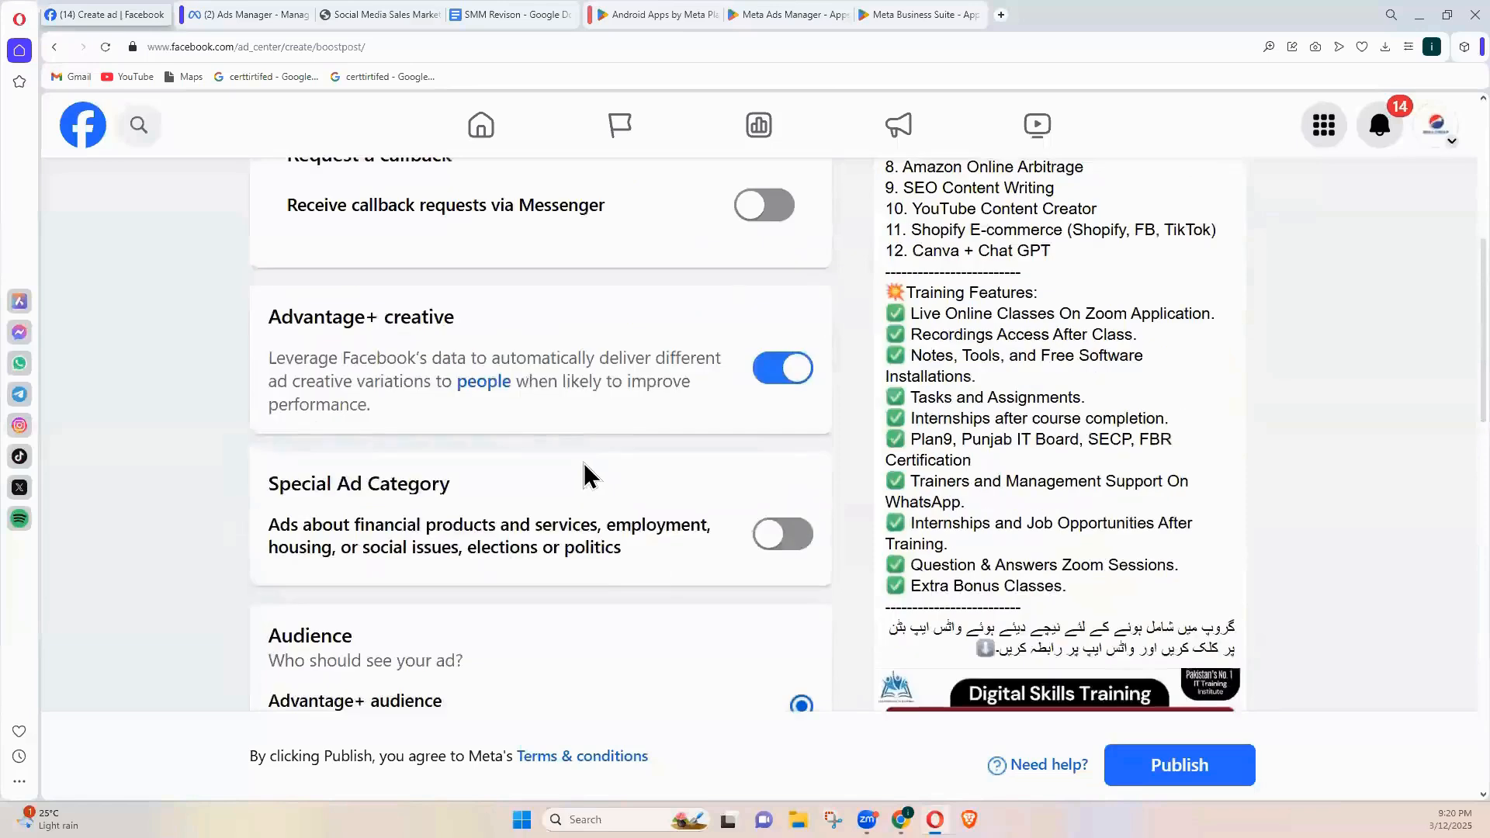
pyautogui.scroll(3, 390, 342)
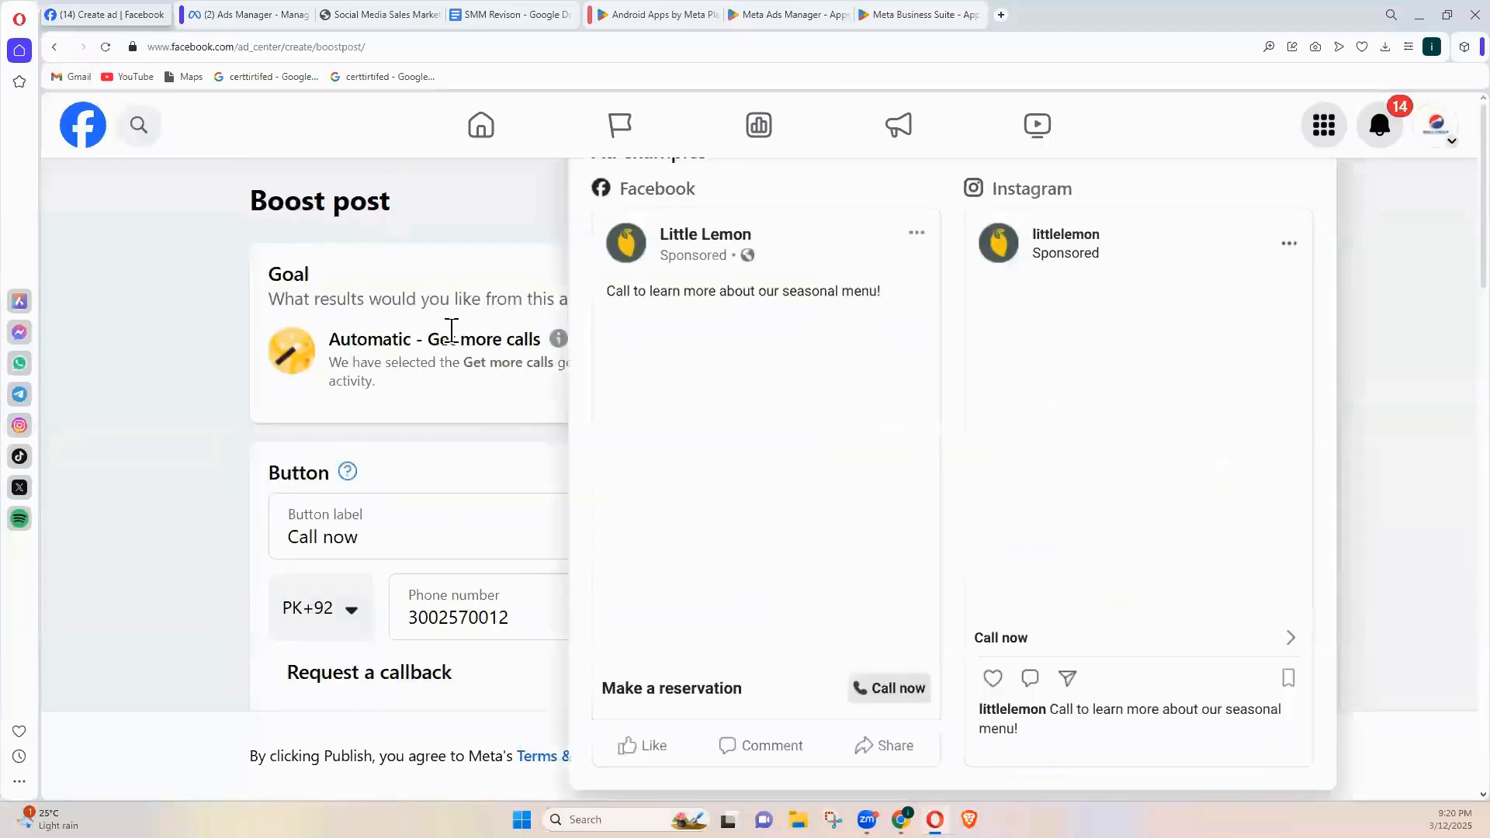
# Review the alternative ad goals offered for the maroon post, from more messages to more website visitors
pyautogui.click(753, 351)
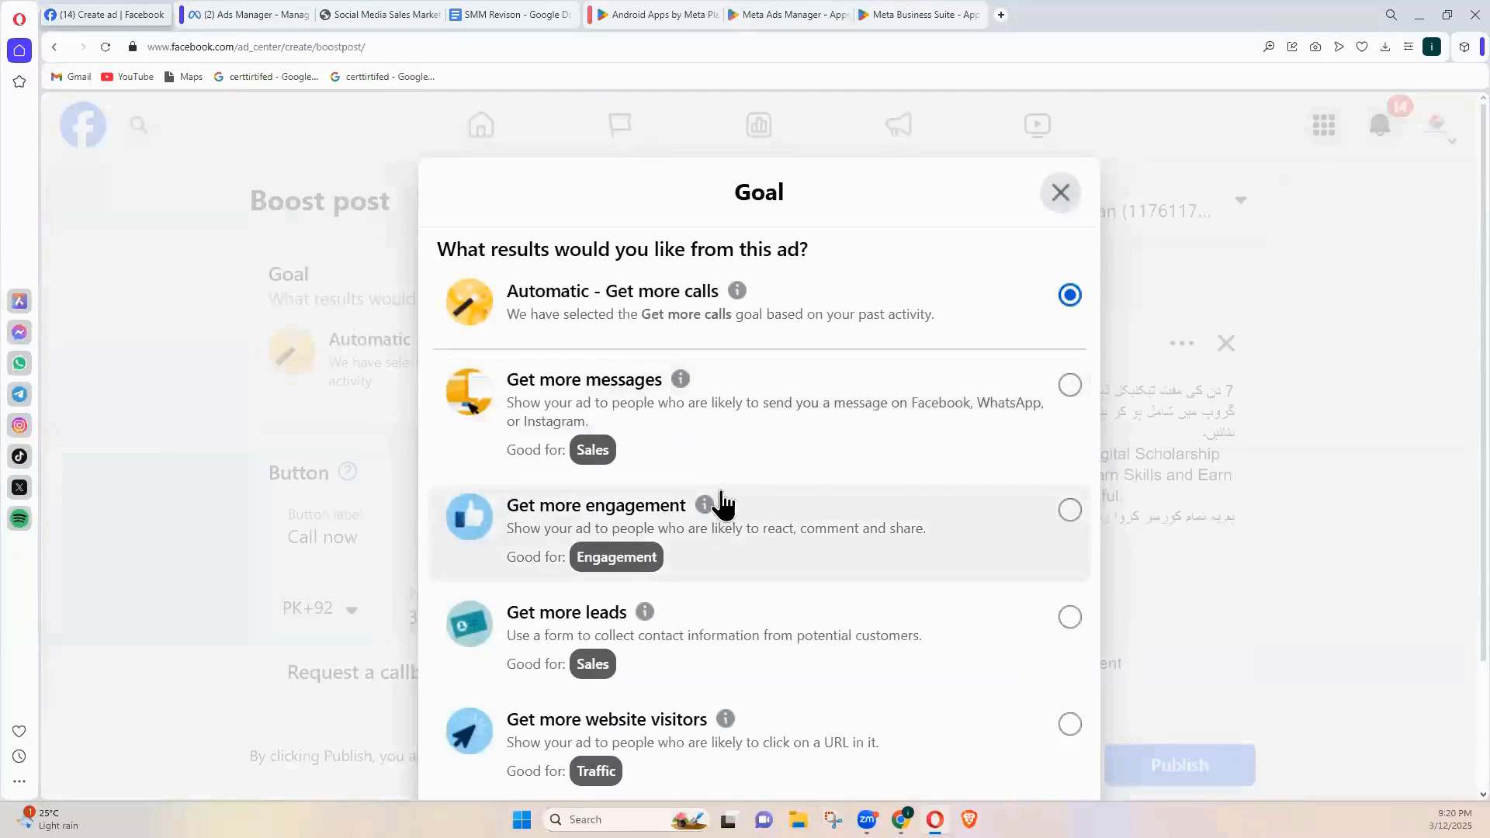
pyautogui.scroll(-2, 698, 449)
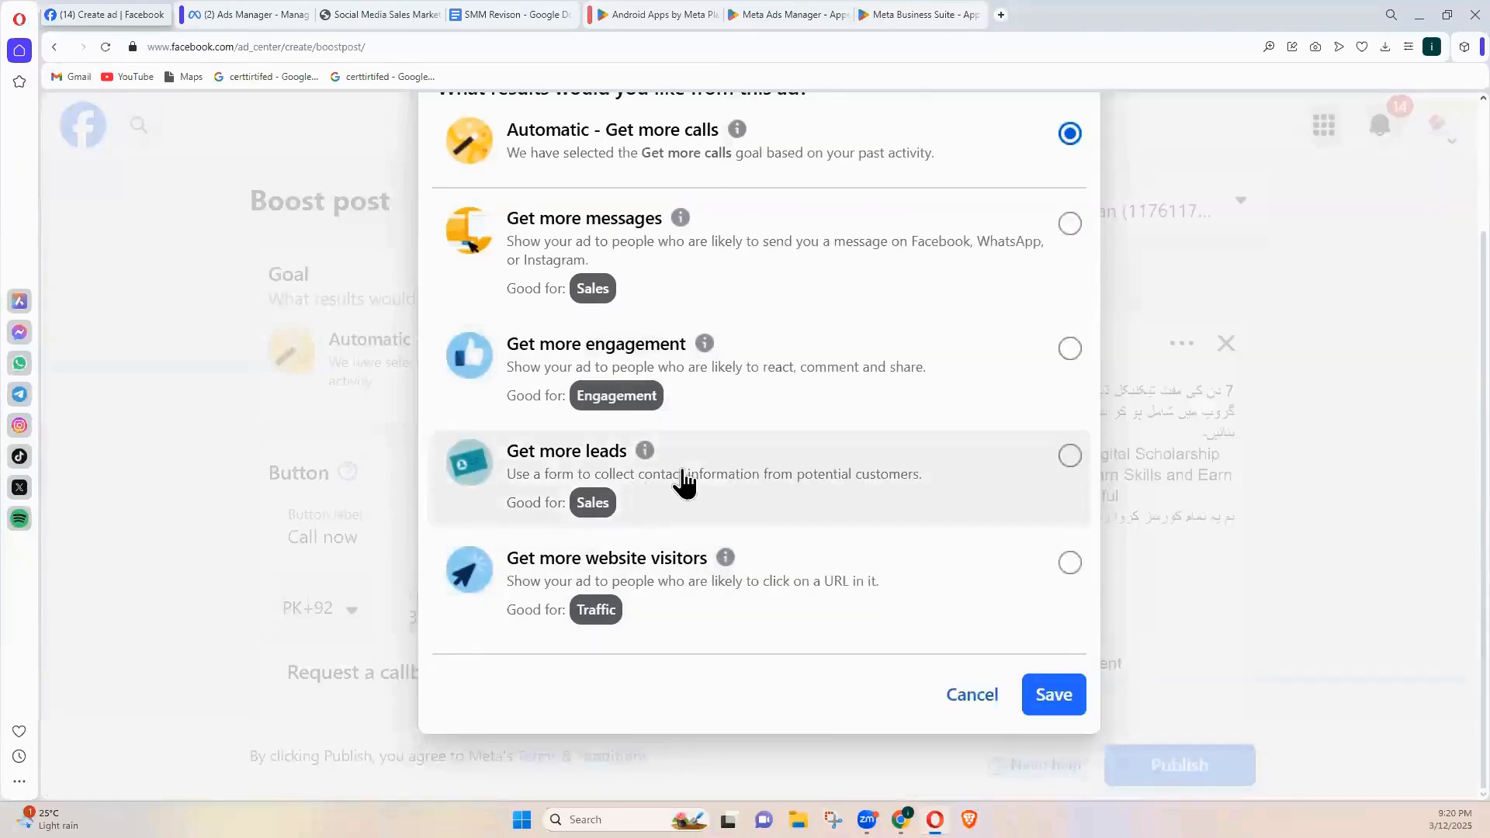
pyautogui.scroll(2, 686, 483)
pyautogui.scroll(-2, 434, 186)
pyautogui.scroll(2, 439, 193)
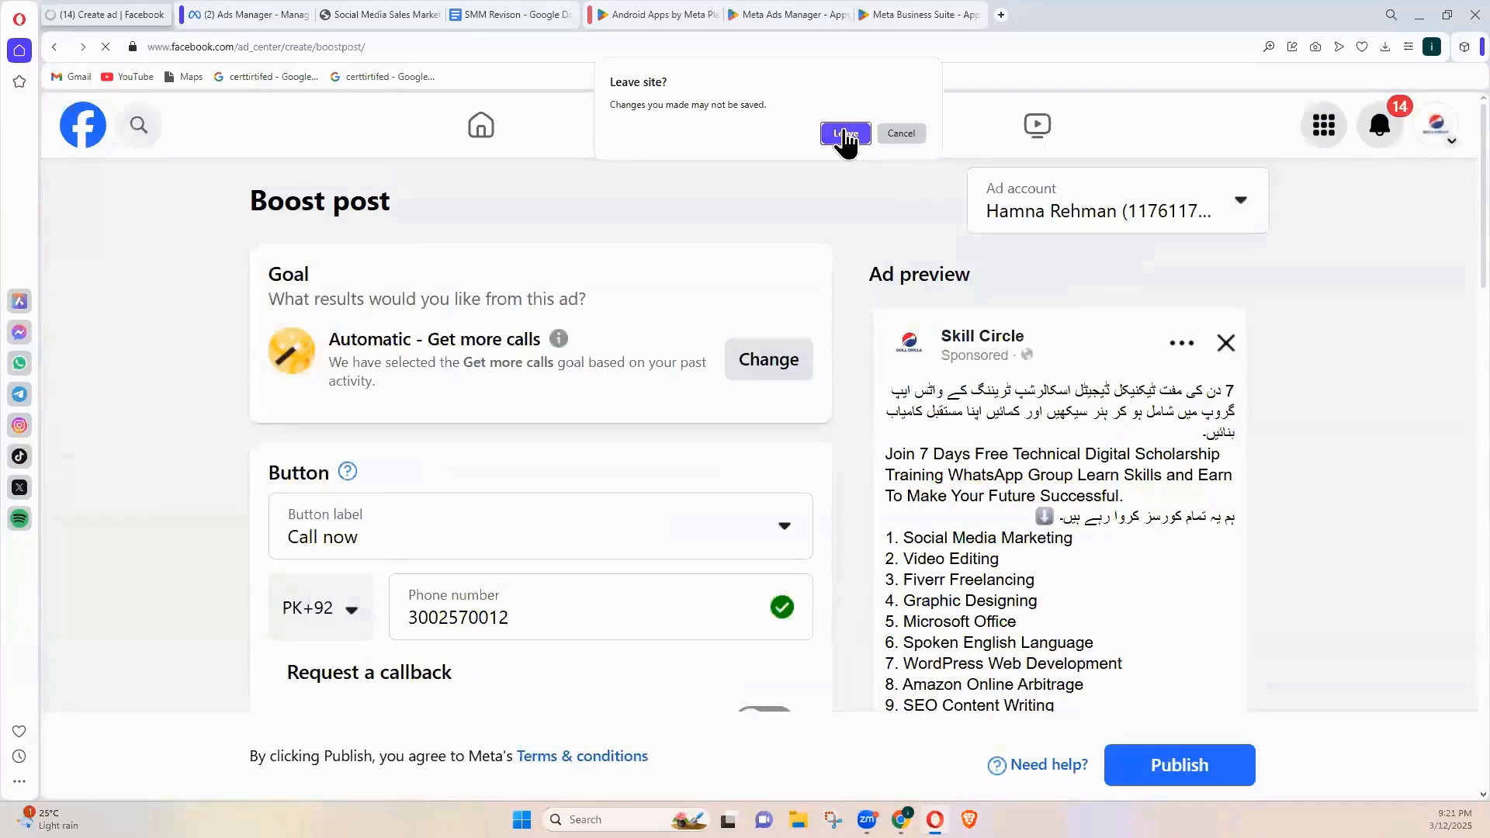
# Abandon the maroon post's boost and start boosting the white-and-blue Digital Skills Training post with the WhatsApp button
pyautogui.click(846, 135)
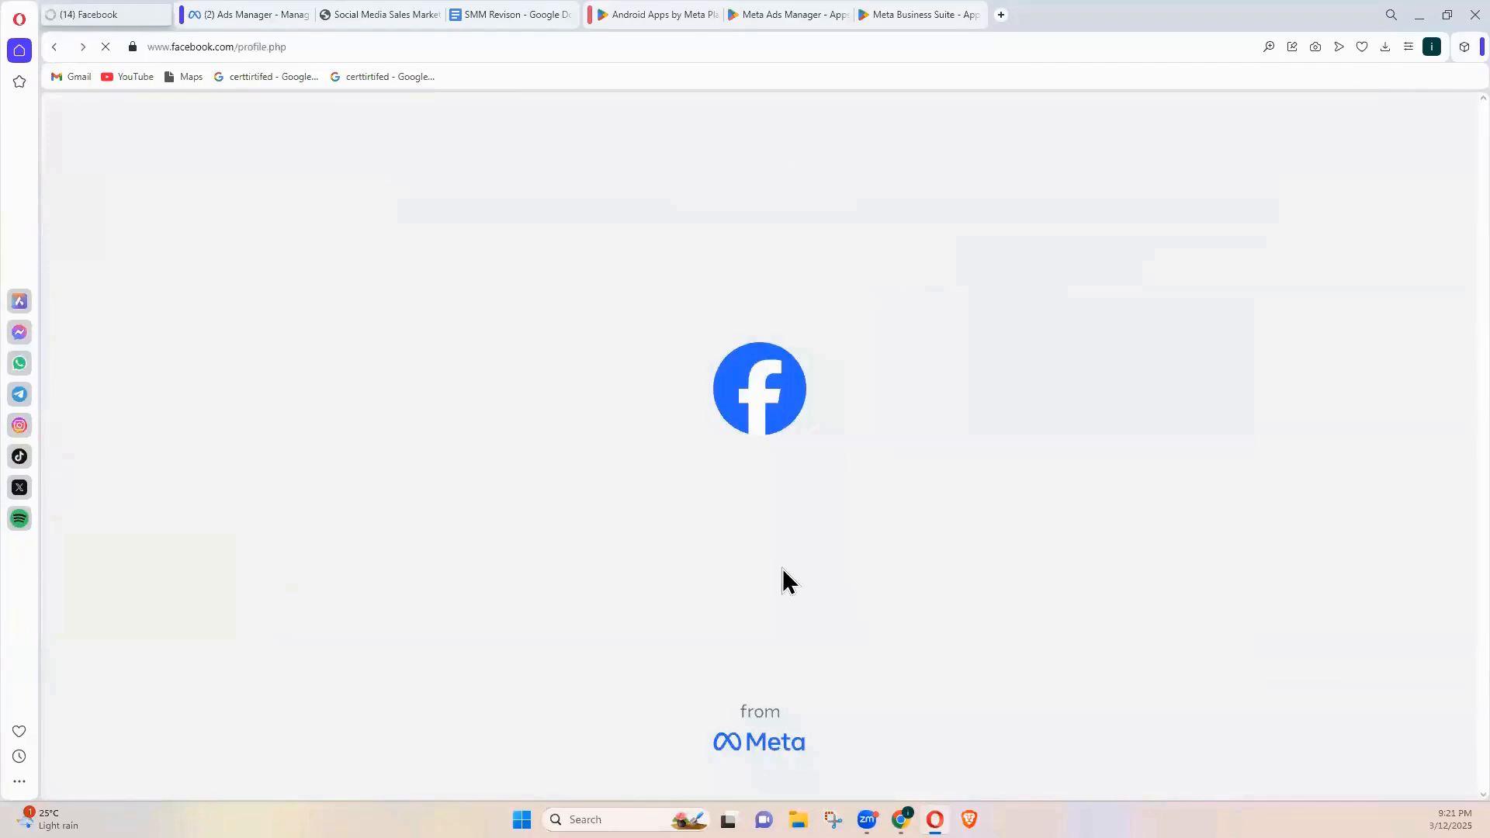
pyautogui.scroll(-5, 968, 621)
pyautogui.scroll(-15, 968, 621)
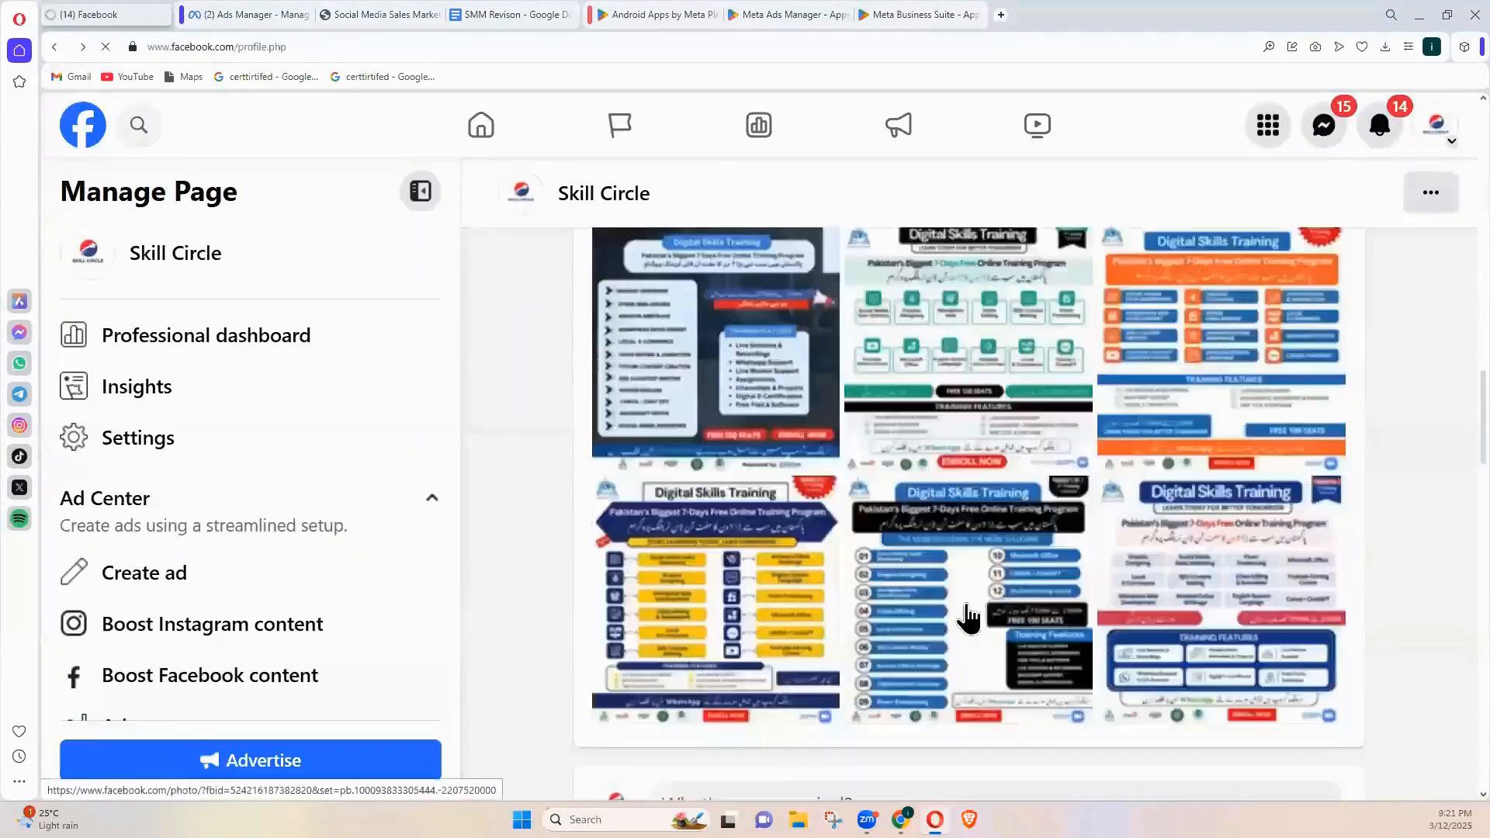
pyautogui.scroll(-15, 957, 613)
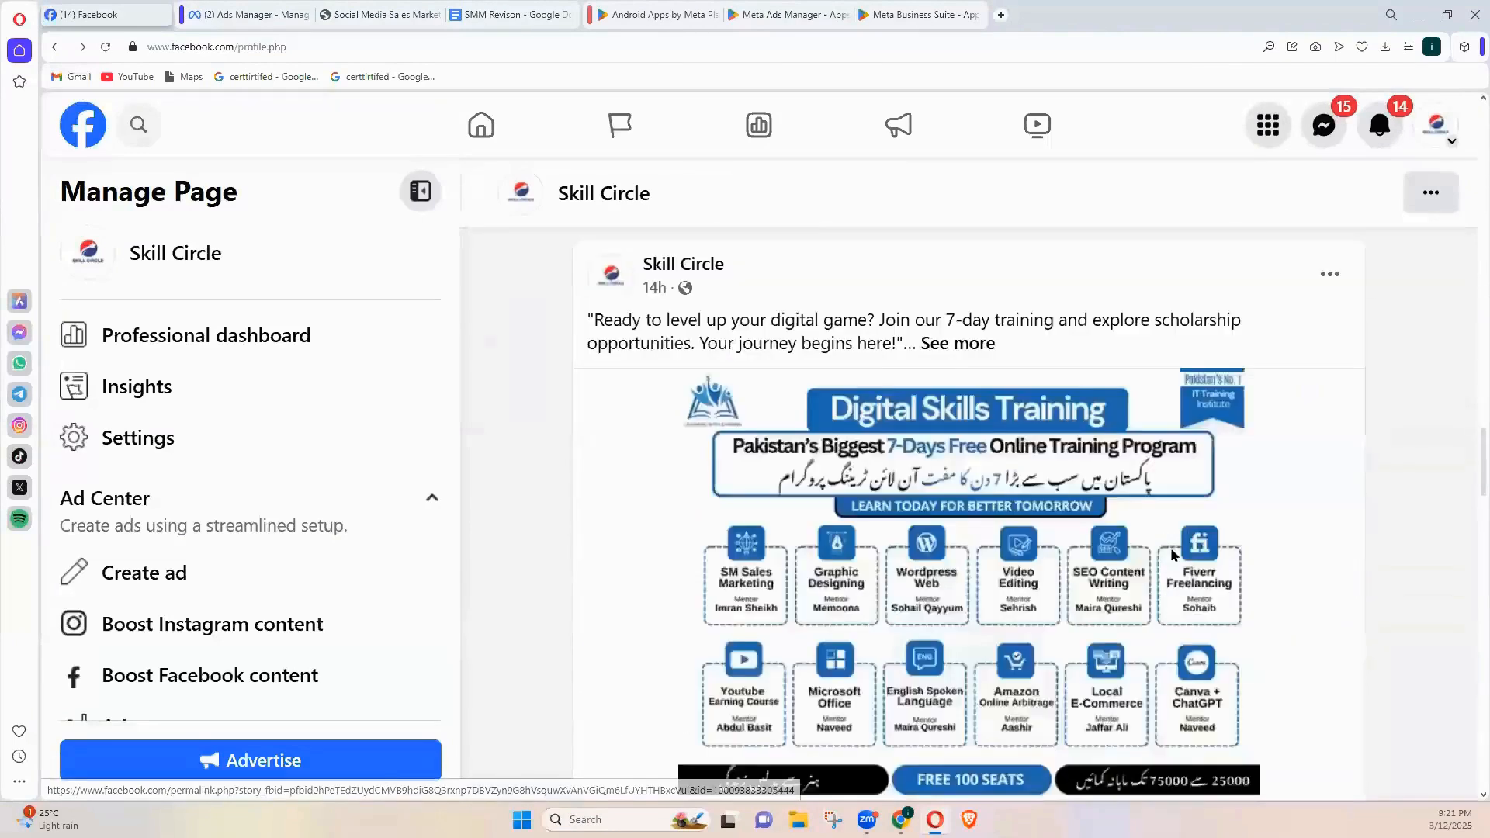
pyautogui.scroll(-2, 1242, 521)
pyautogui.scroll(2, 1273, 563)
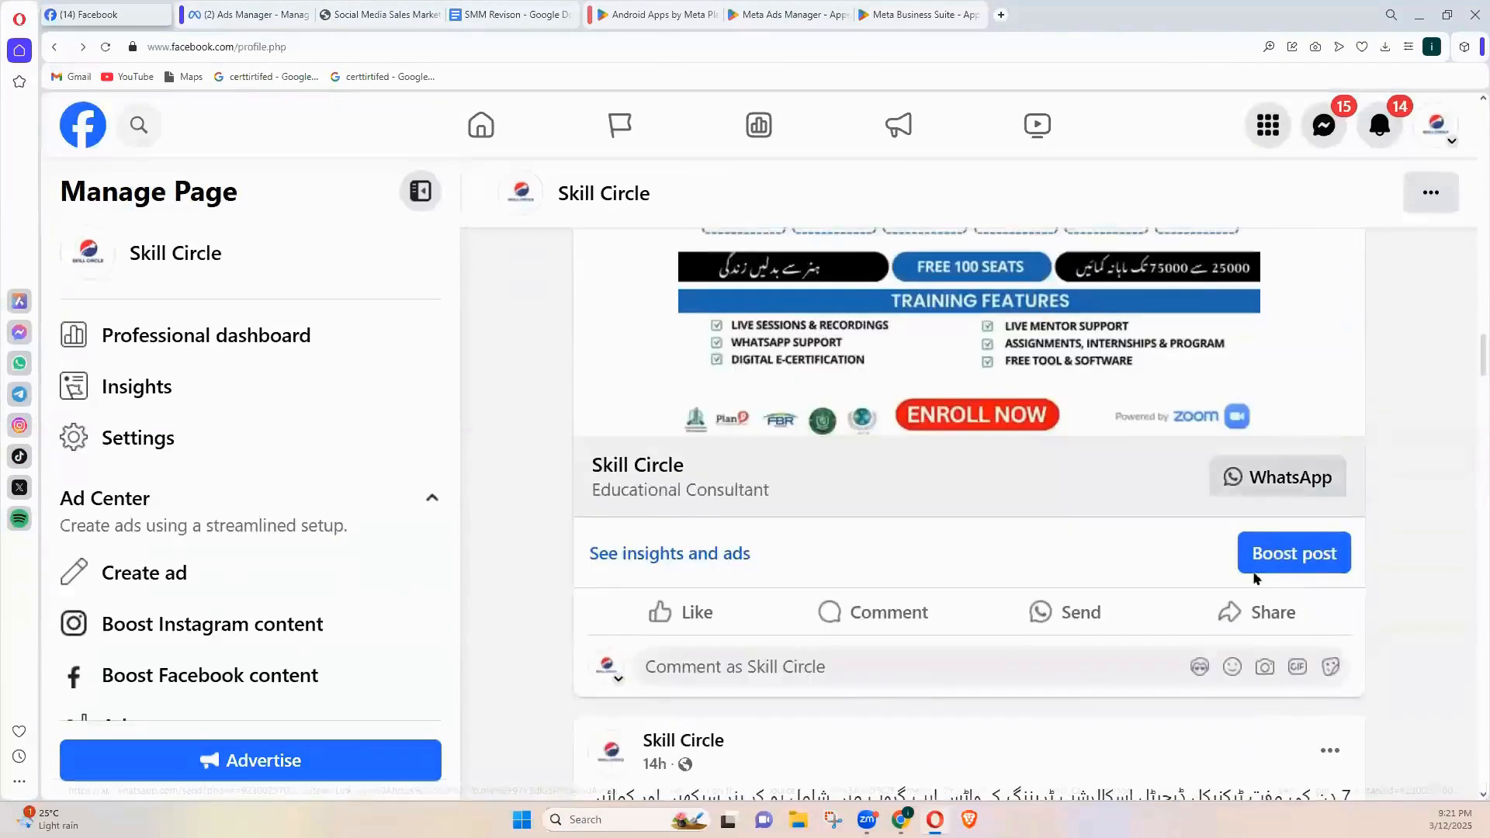
pyautogui.click(1292, 552)
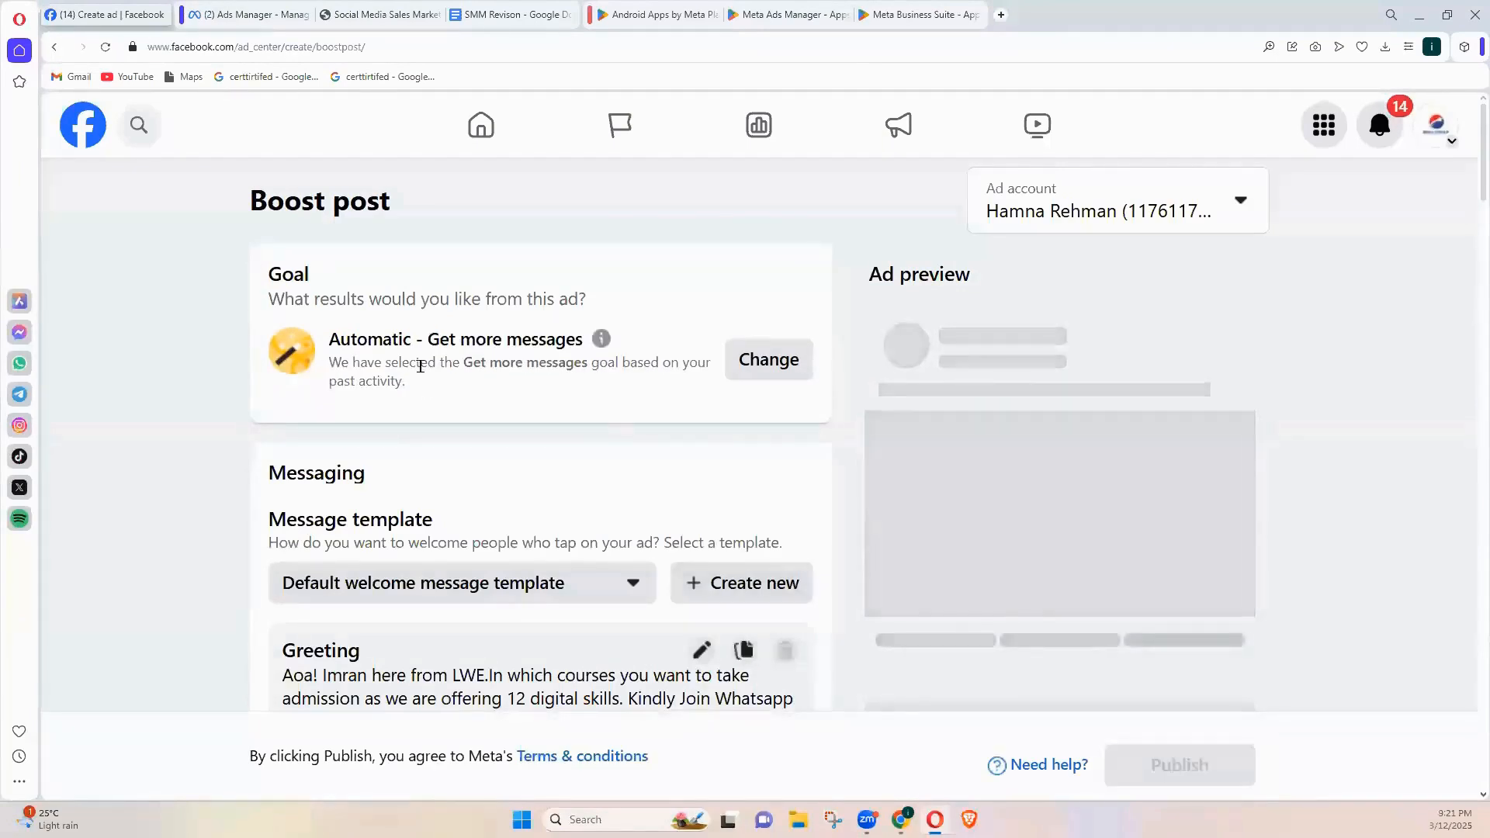
# Examine the new boost's goal and messaging settings and compare them with the three ad steps in the SMM Revison document
pyautogui.scroll(-3, 1035, 516)
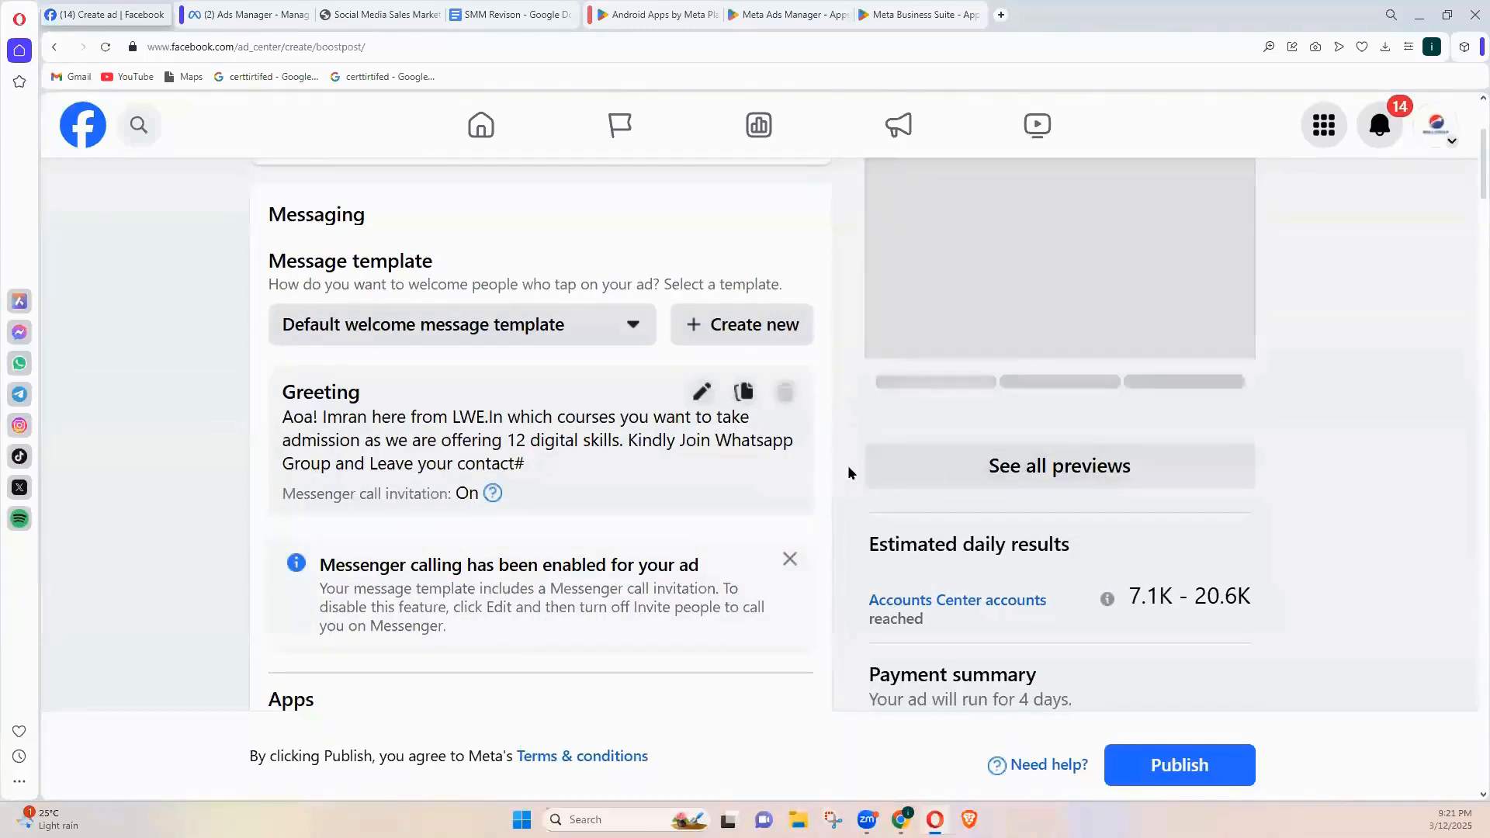
pyautogui.scroll(3, 489, 456)
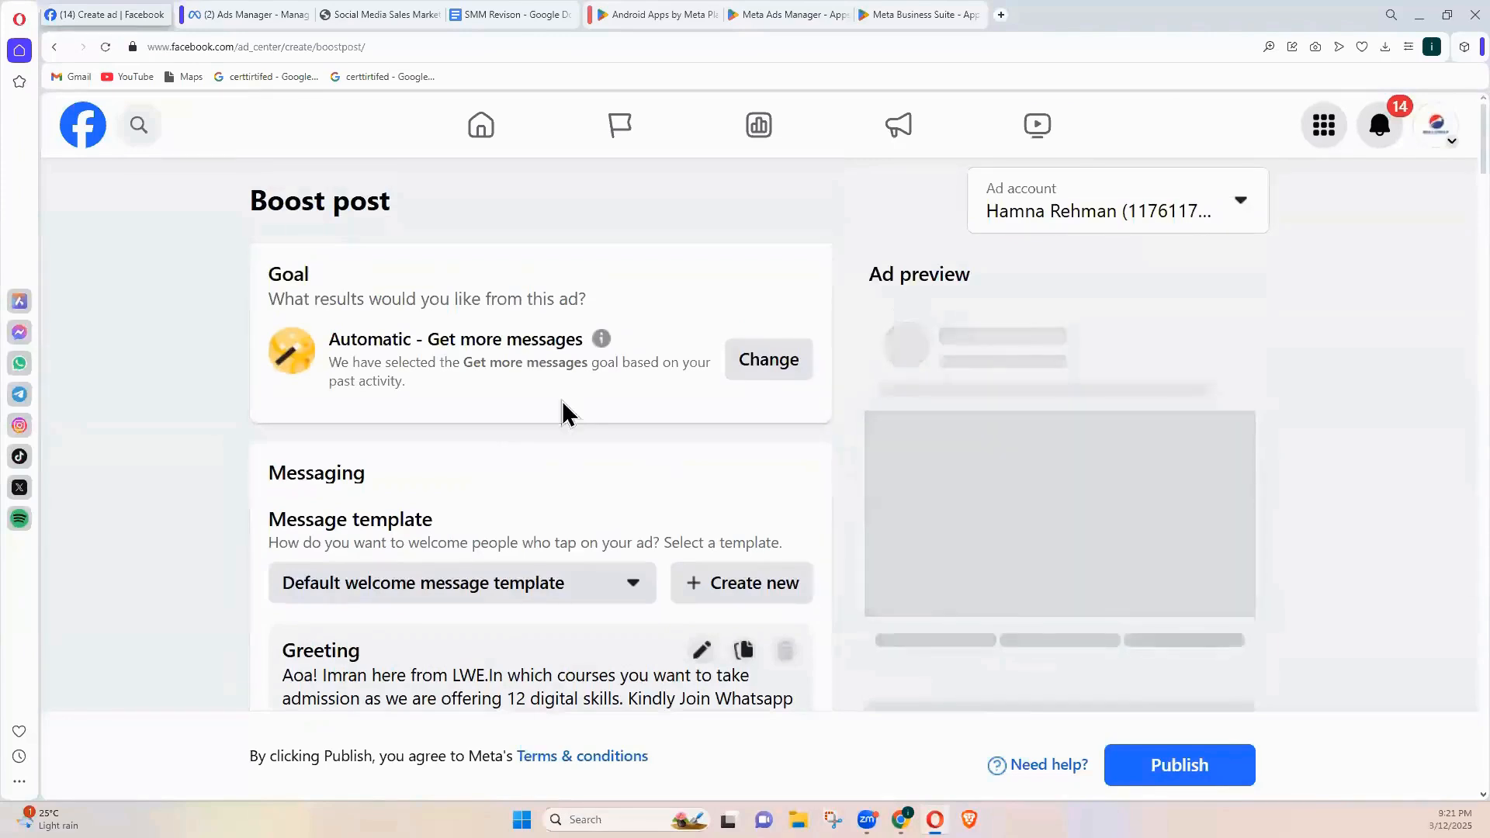
pyautogui.scroll(-4, 1164, 481)
pyautogui.scroll(4, 465, 349)
pyautogui.click(482, 14)
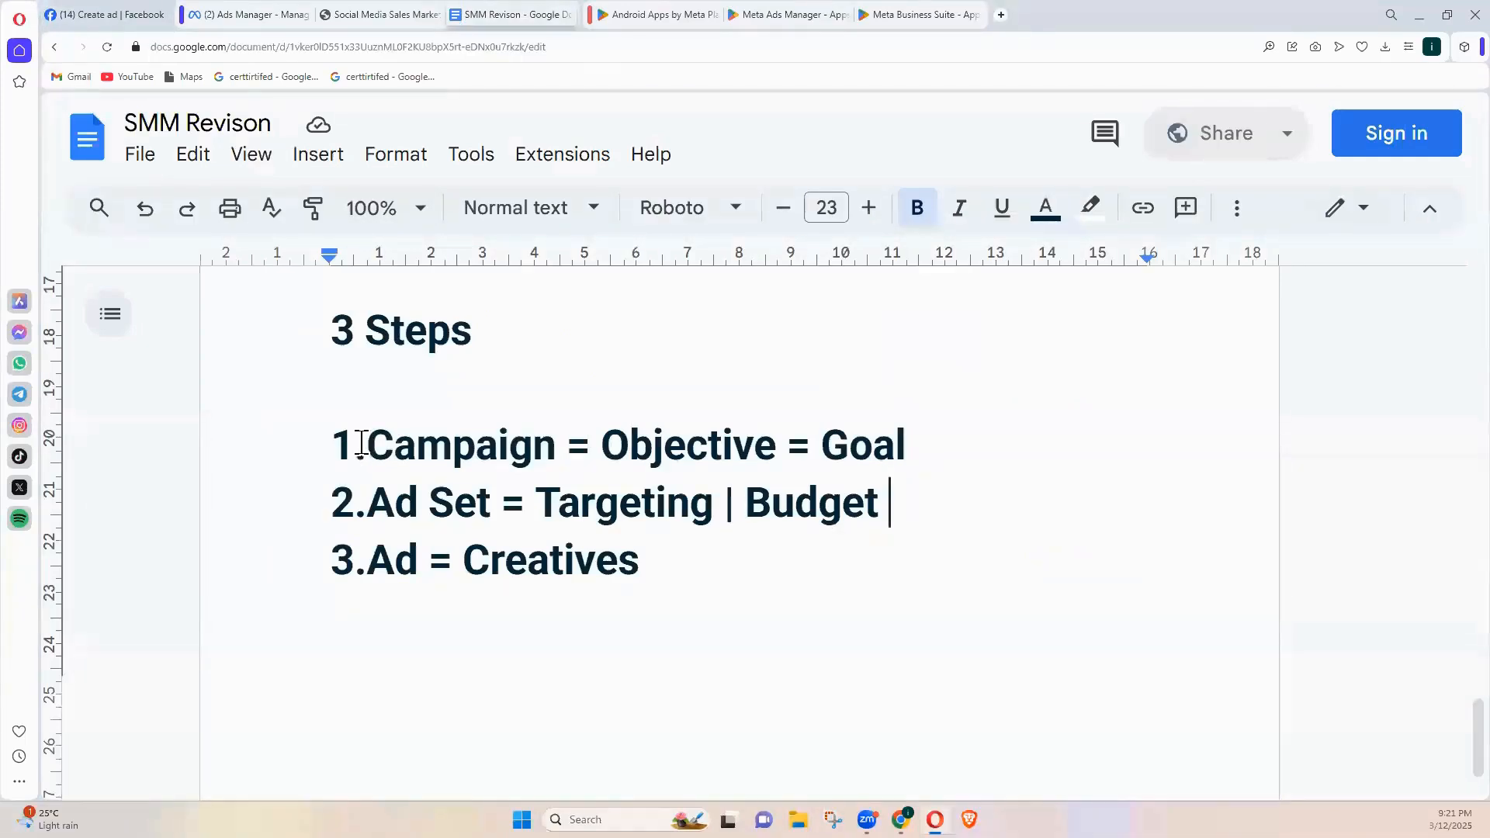
pyautogui.click(124, 14)
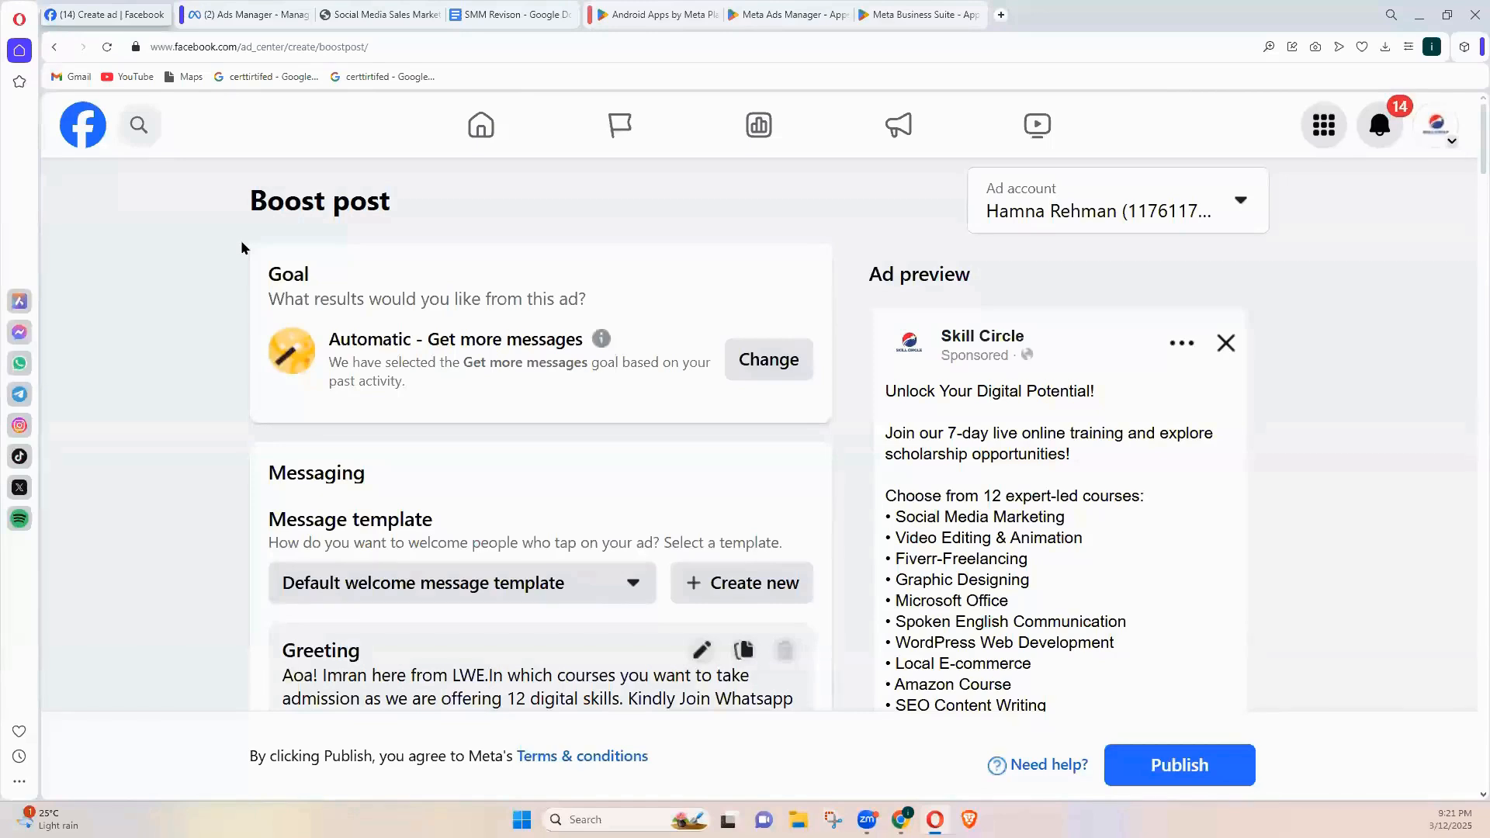
# Examine the boost's goal, ad preview text and Messaging section with the default welcome message template and greeting
pyautogui.scroll(-2, 314, 435)
pyautogui.scroll(2, 350, 458)
pyautogui.scroll(-1, 280, 443)
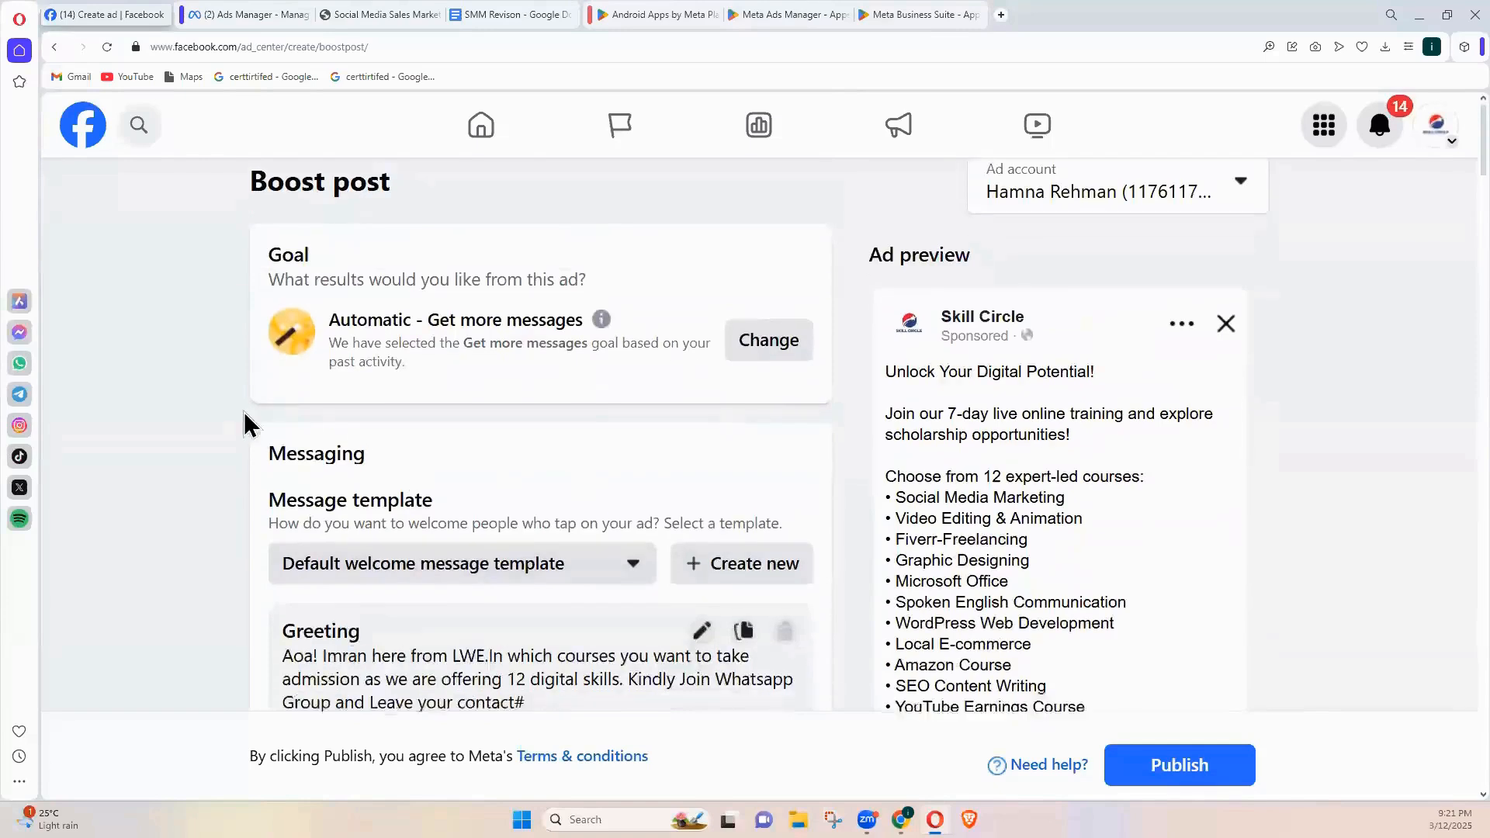
pyautogui.scroll(-1, 247, 419)
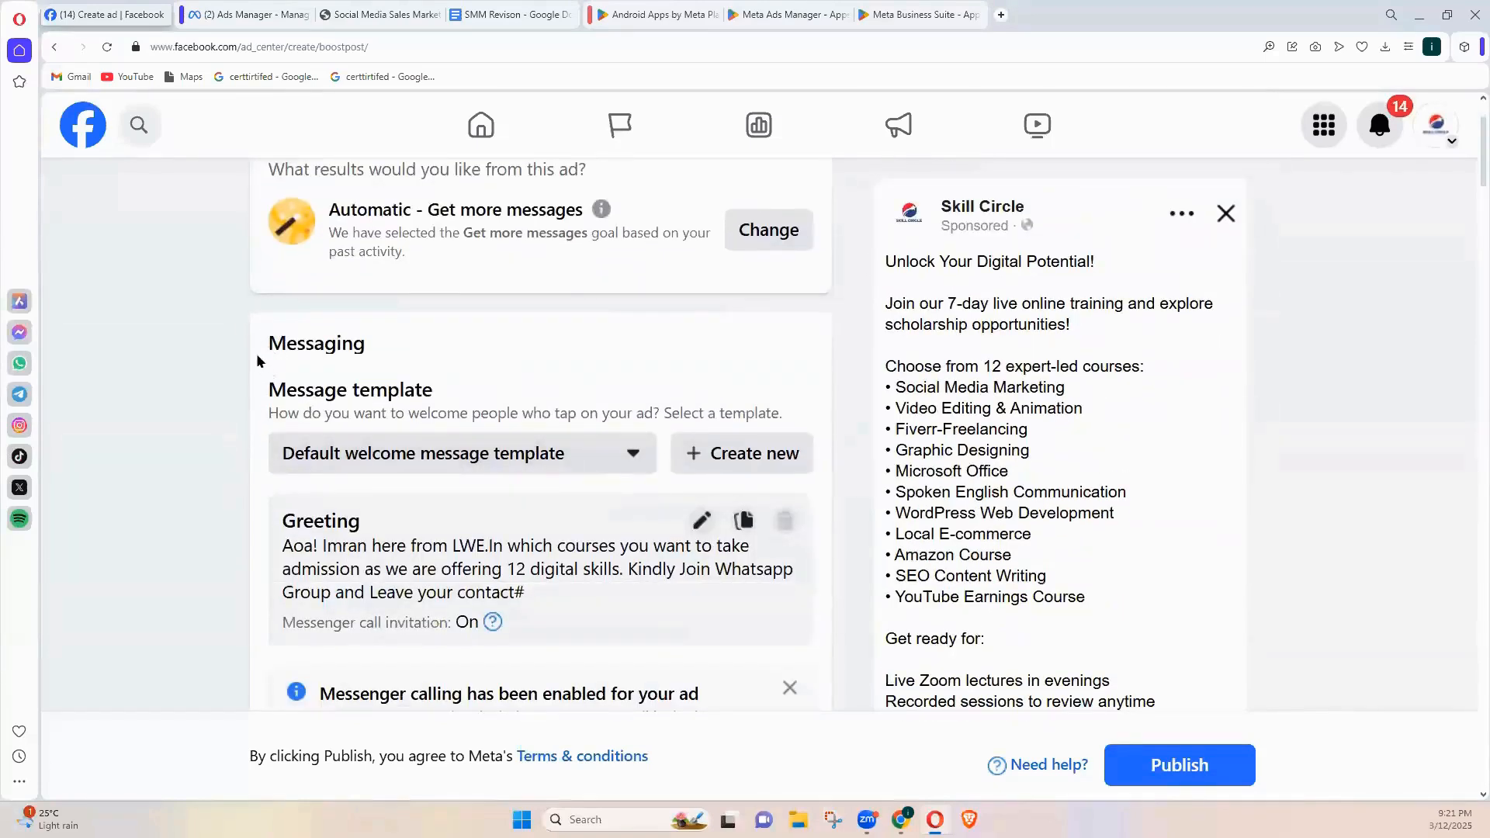
pyautogui.scroll(-1, 263, 364)
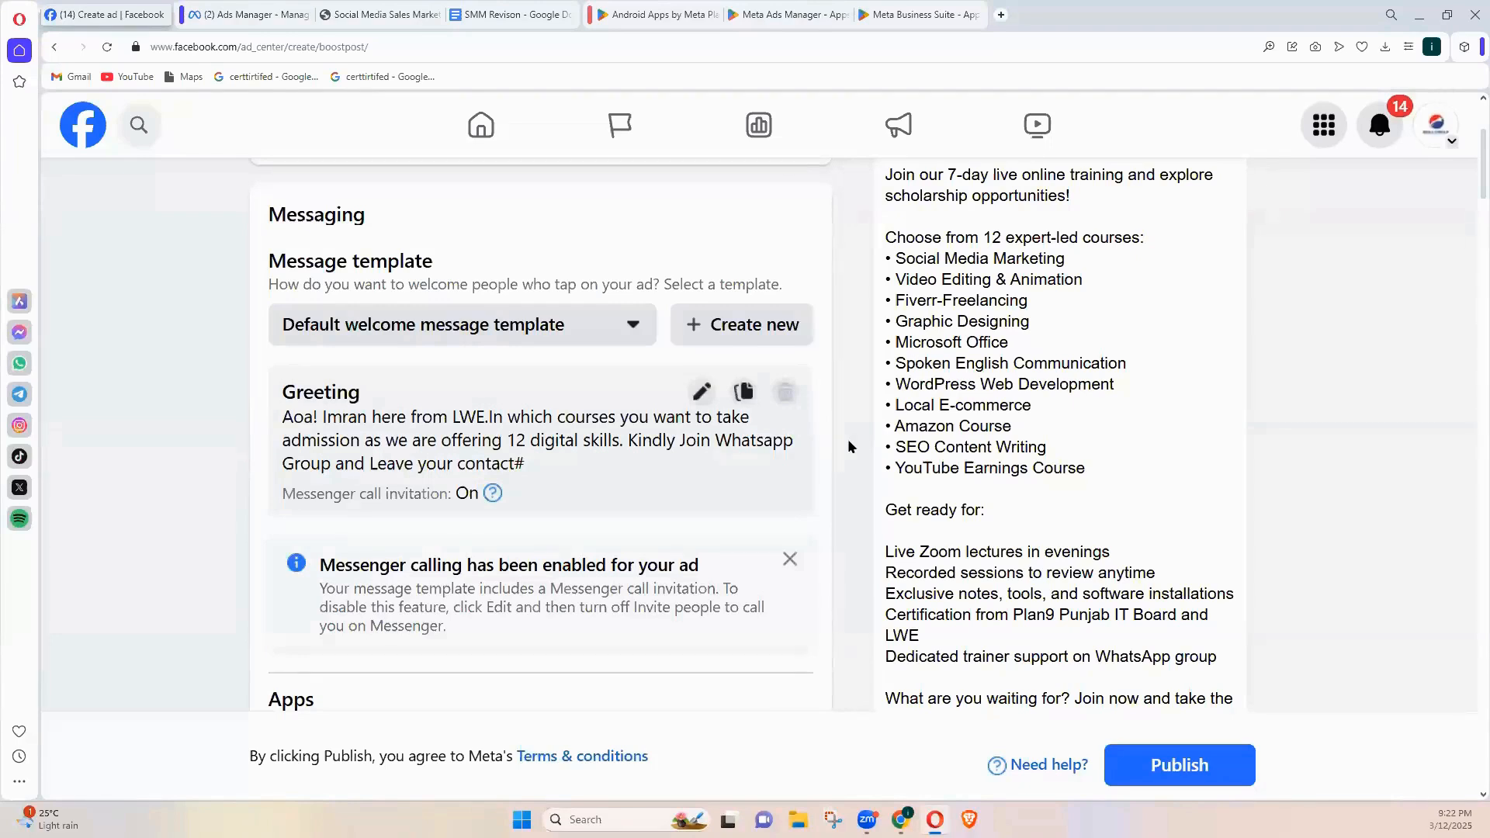
pyautogui.scroll(3, 365, 435)
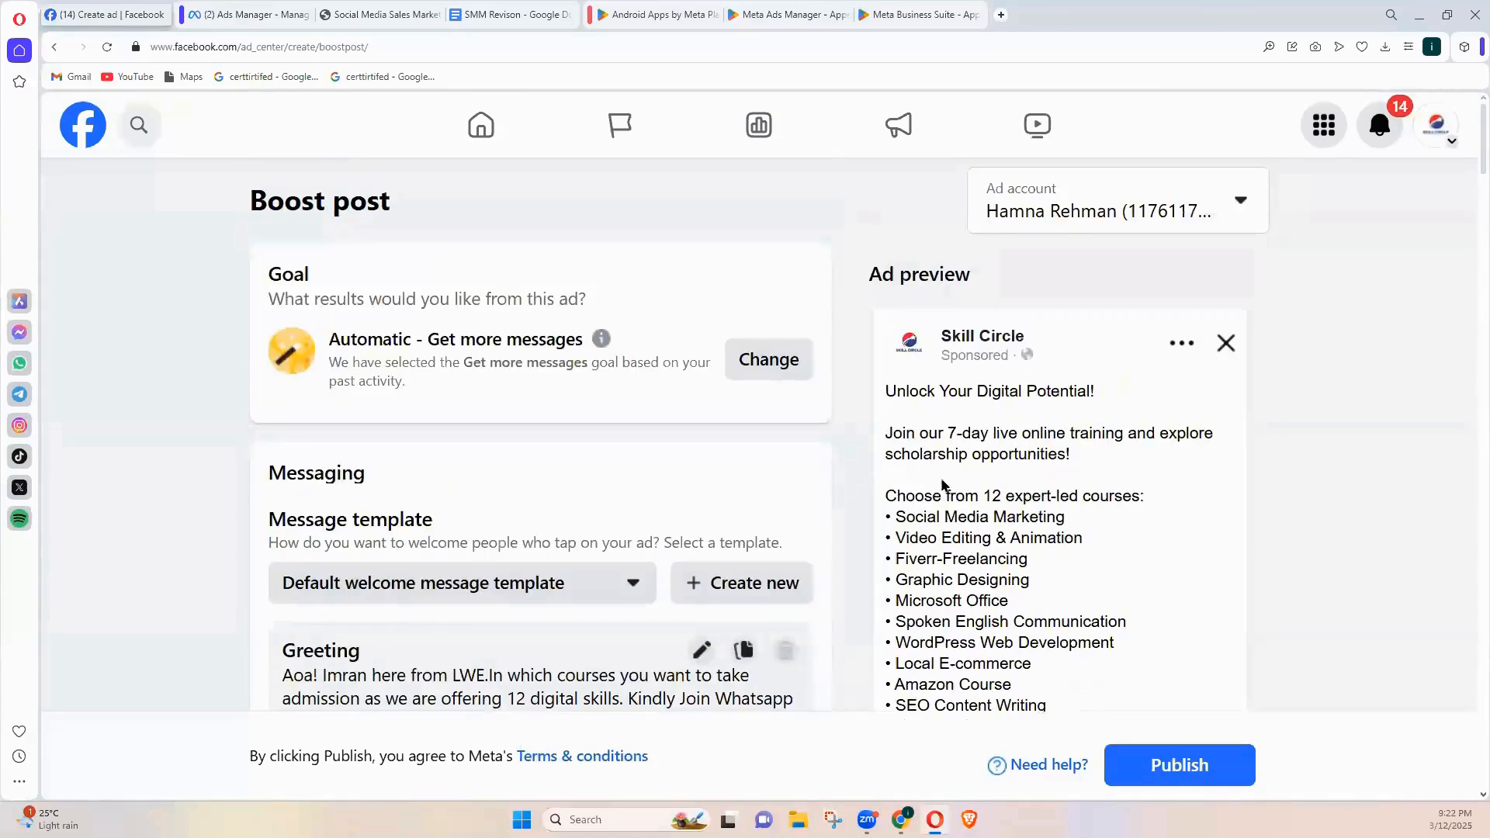
pyautogui.scroll(-3, 829, 426)
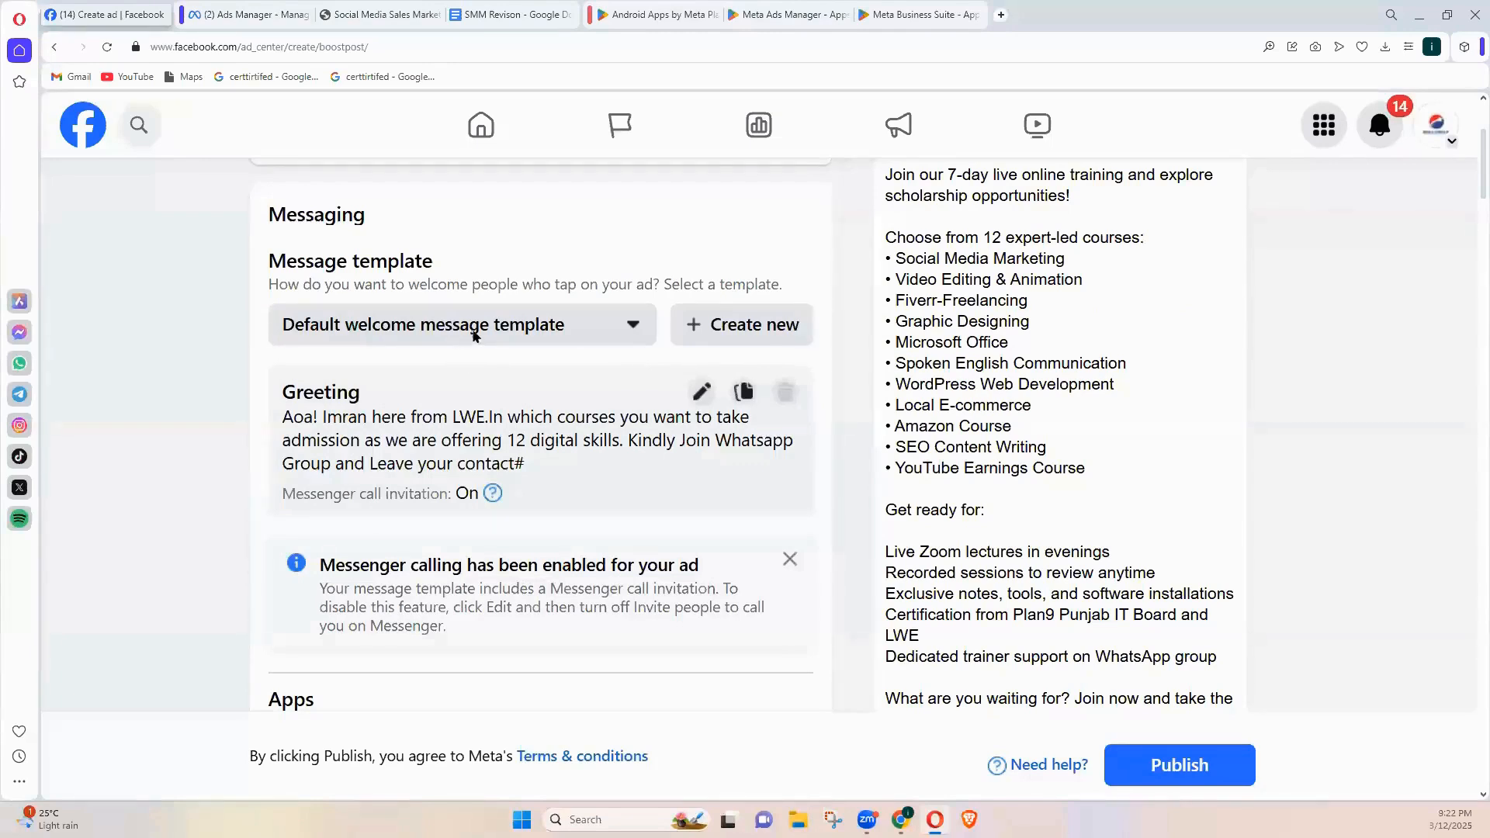
# Open the default welcome message template for editing and turn off its Messenger call invitation
pyautogui.click(700, 394)
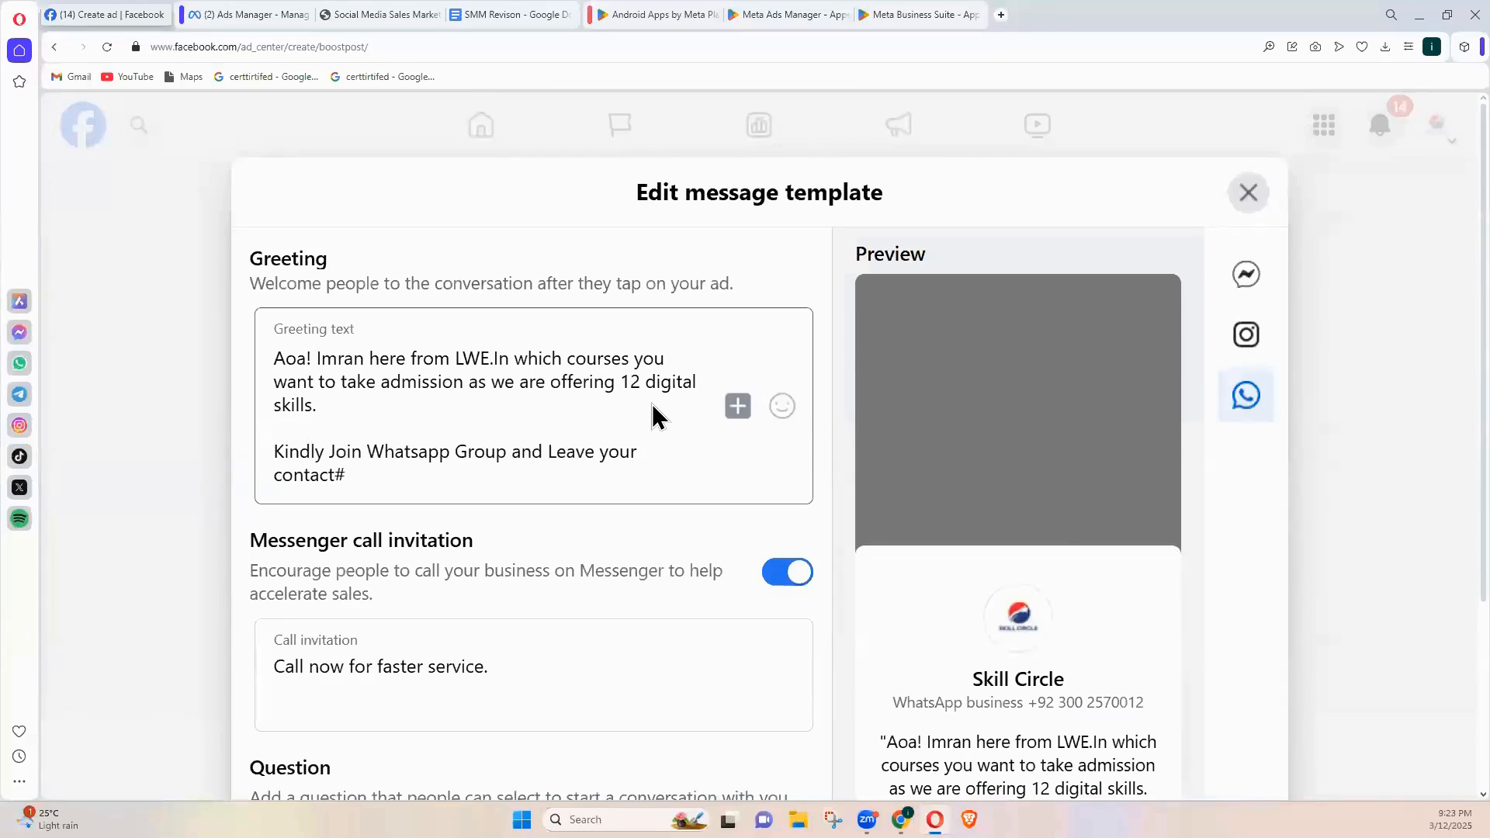
pyautogui.click(483, 398)
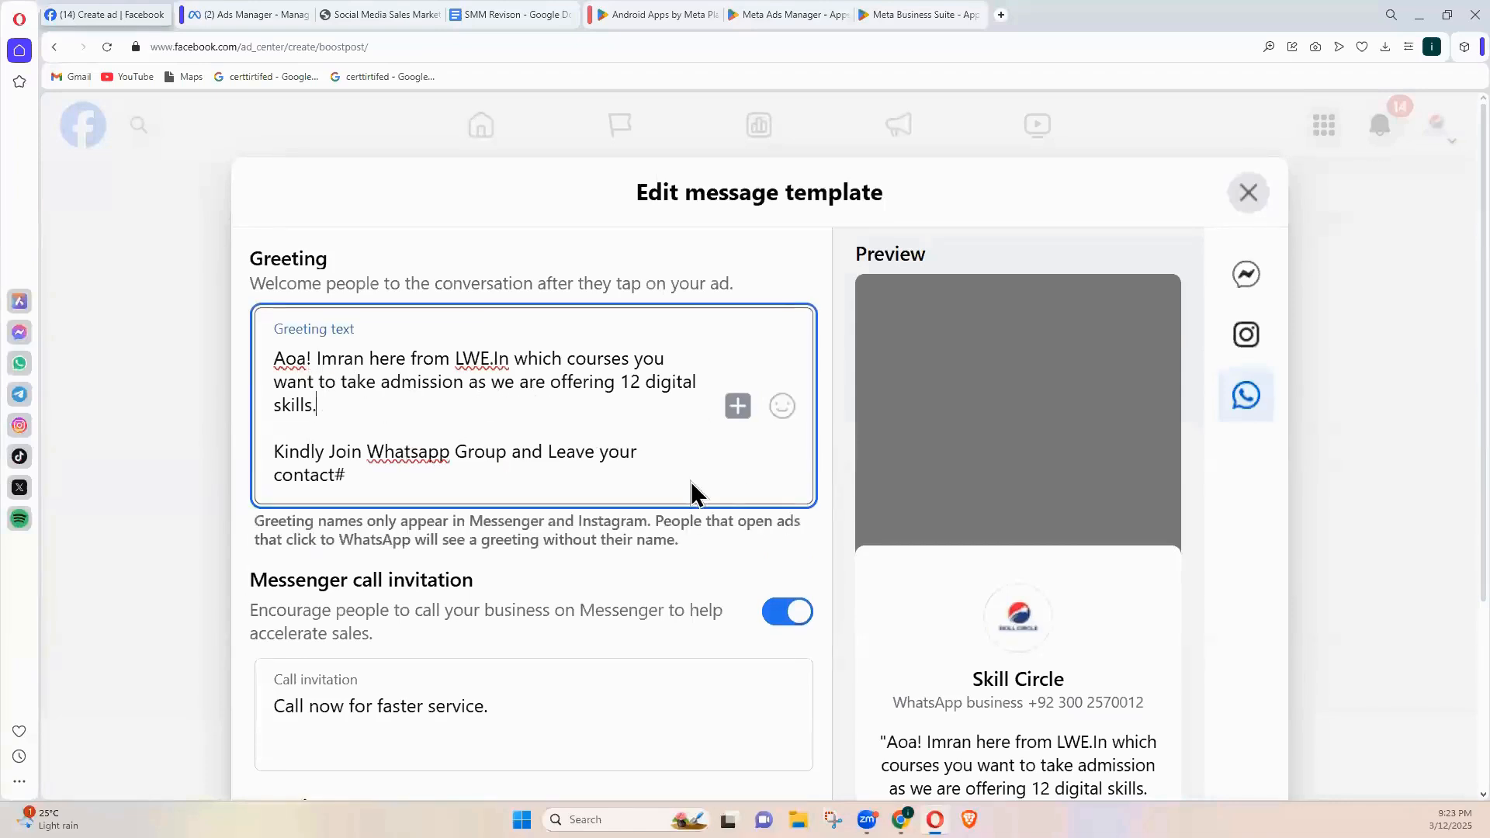
pyautogui.scroll(-2, 792, 509)
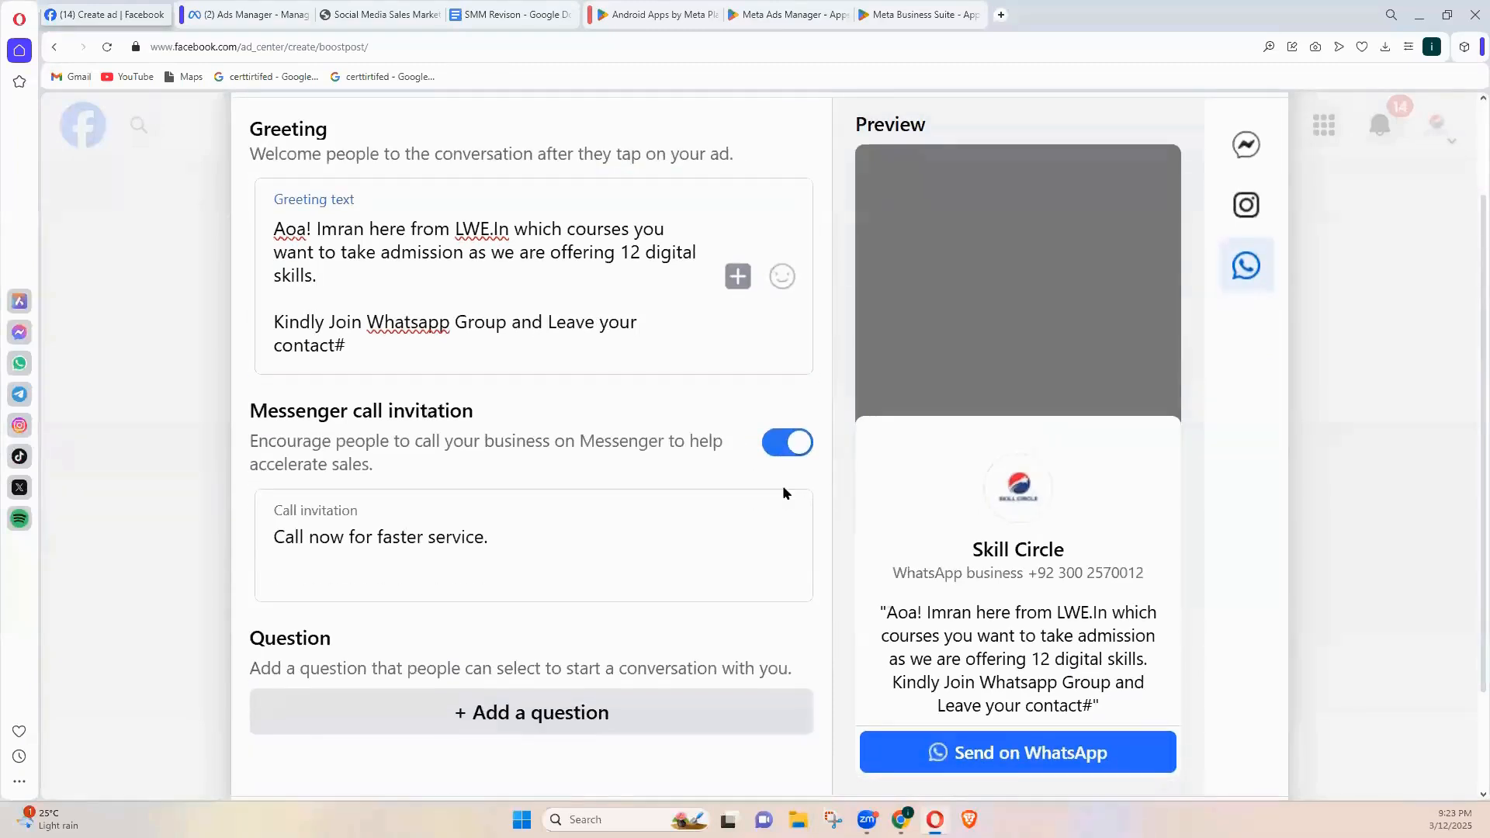
pyautogui.click(783, 452)
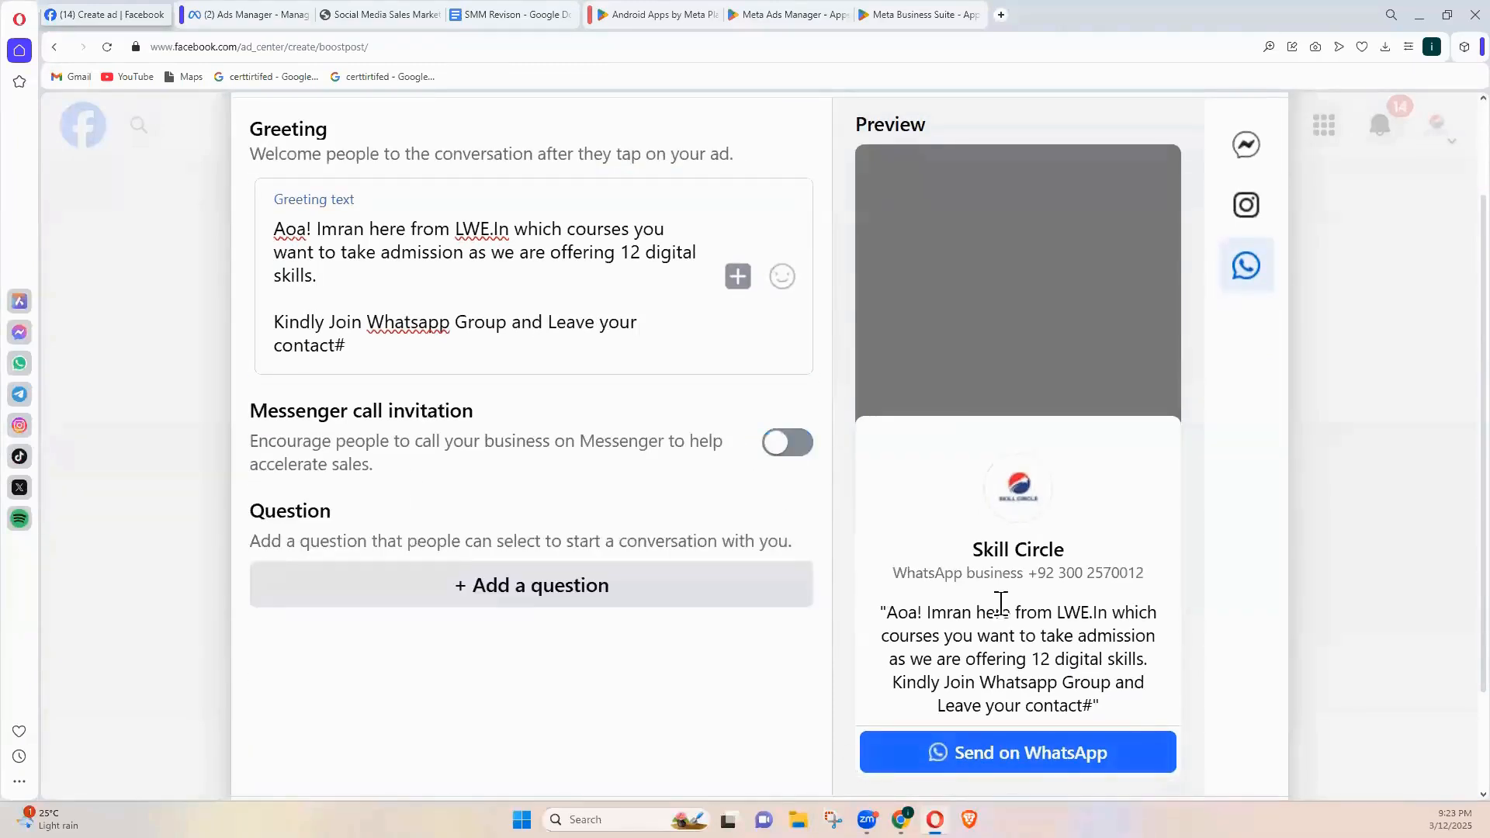
# Check the greeting in the WhatsApp preview and save the default welcome message template
pyautogui.scroll(-2, 998, 606)
pyautogui.scroll(-1, 1078, 621)
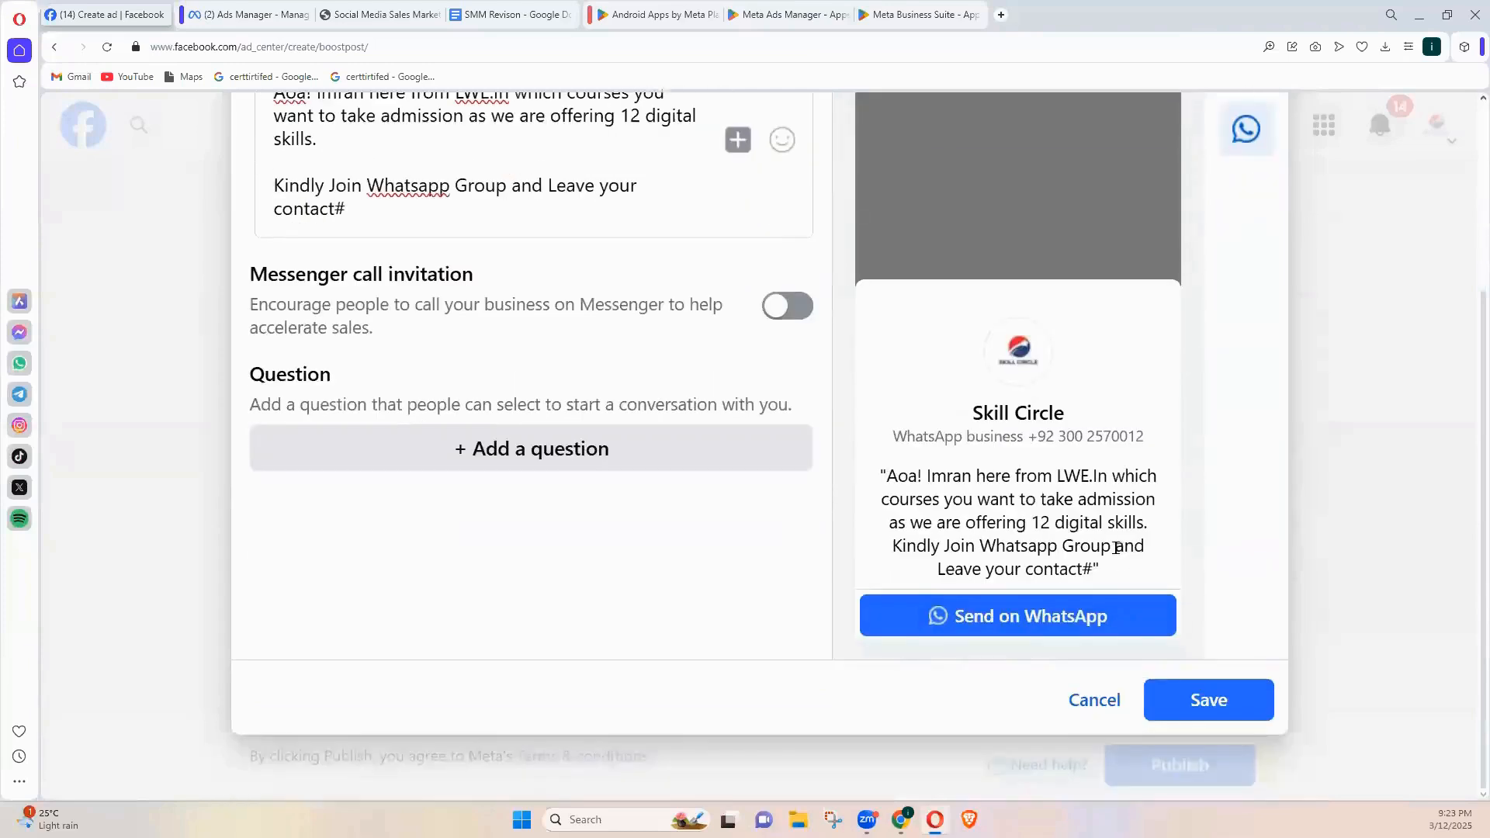
pyautogui.scroll(1, 1116, 548)
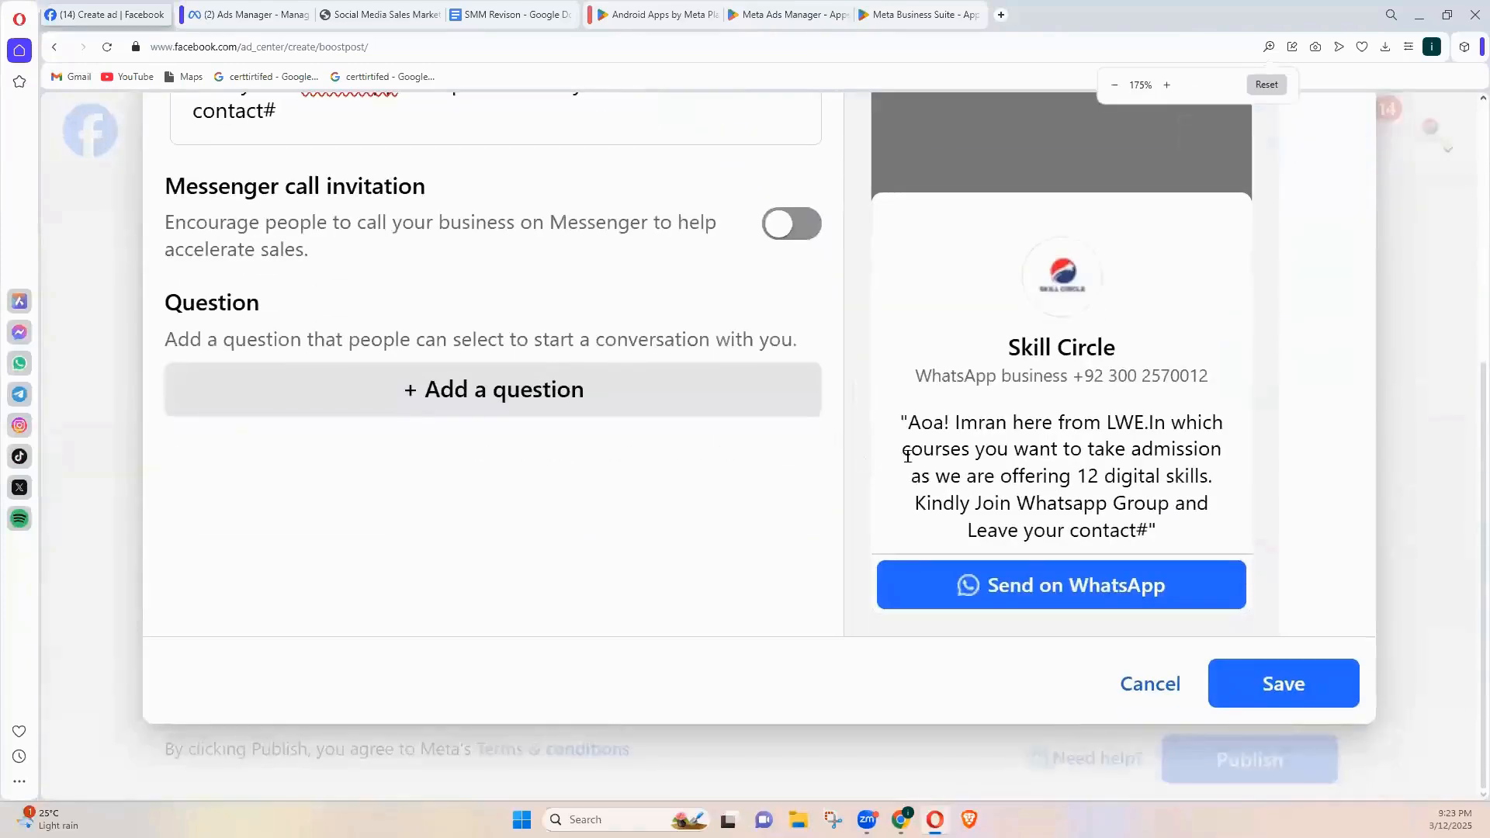
pyautogui.moveTo(901, 431); pyautogui.dragTo(1051, 556)
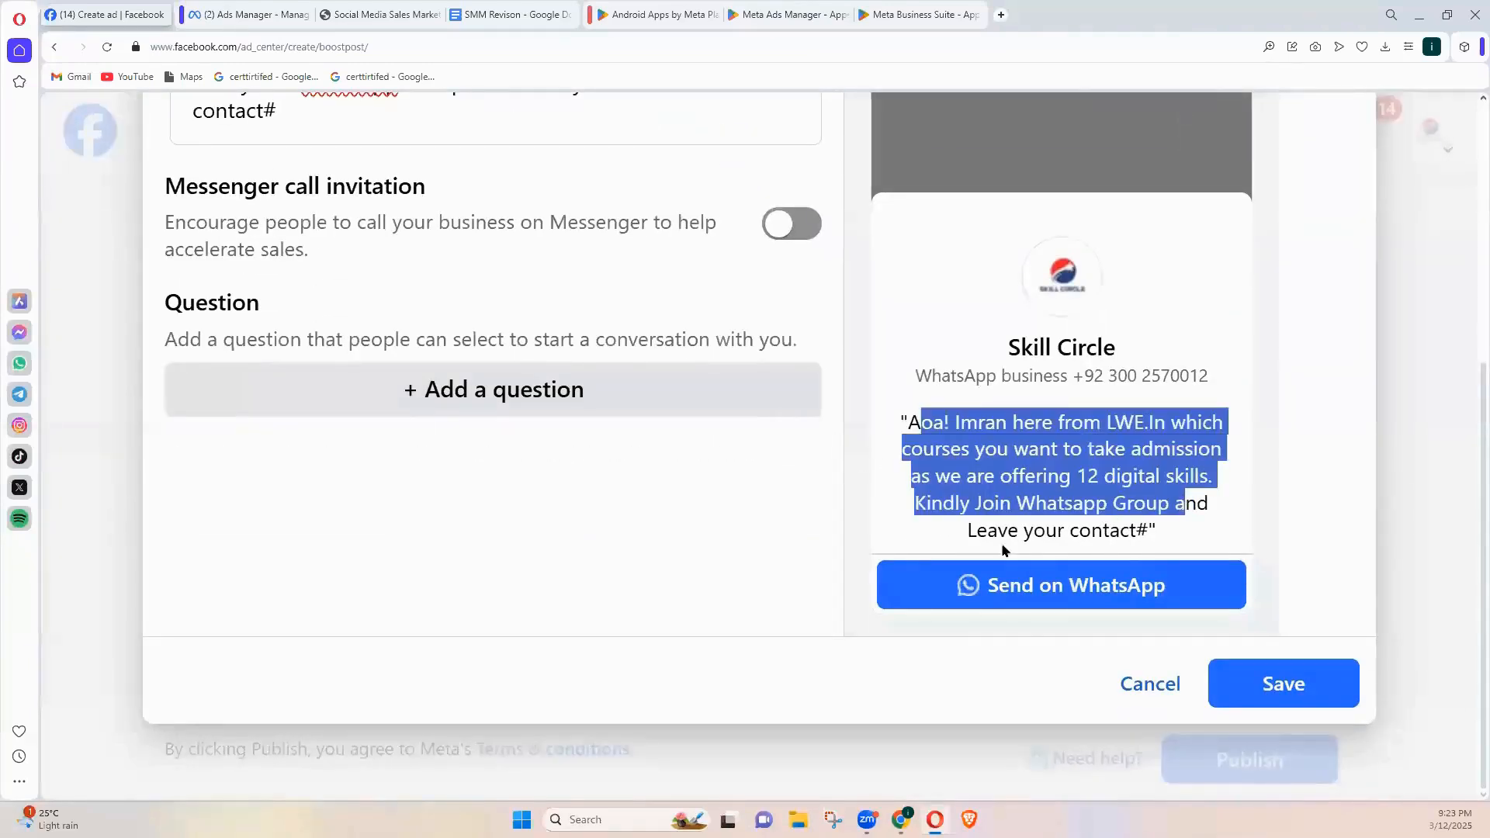
pyautogui.click(1040, 606)
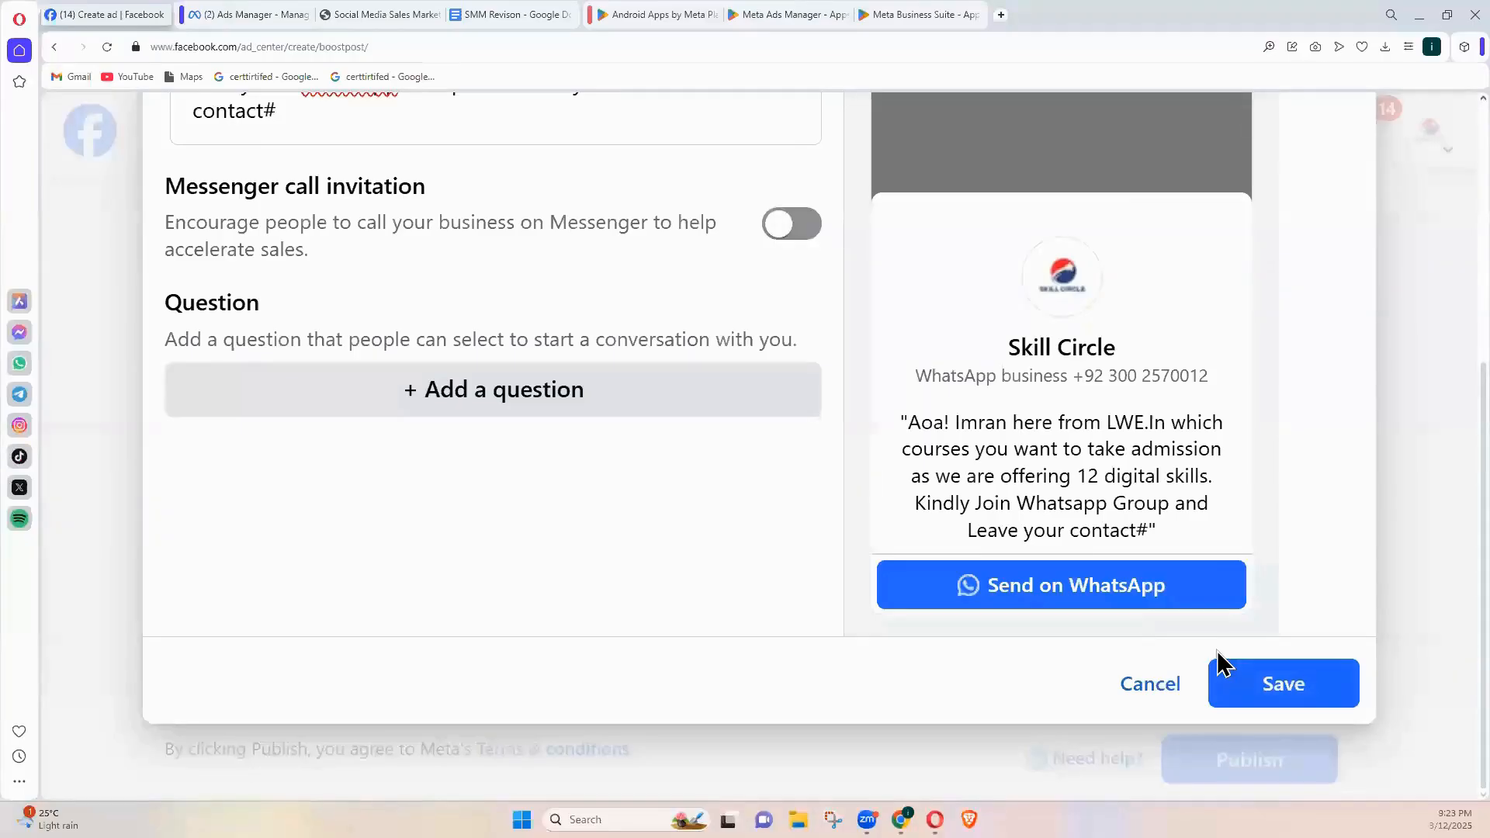
pyautogui.click(1218, 664)
pyautogui.hotkey('ctrl', '-')
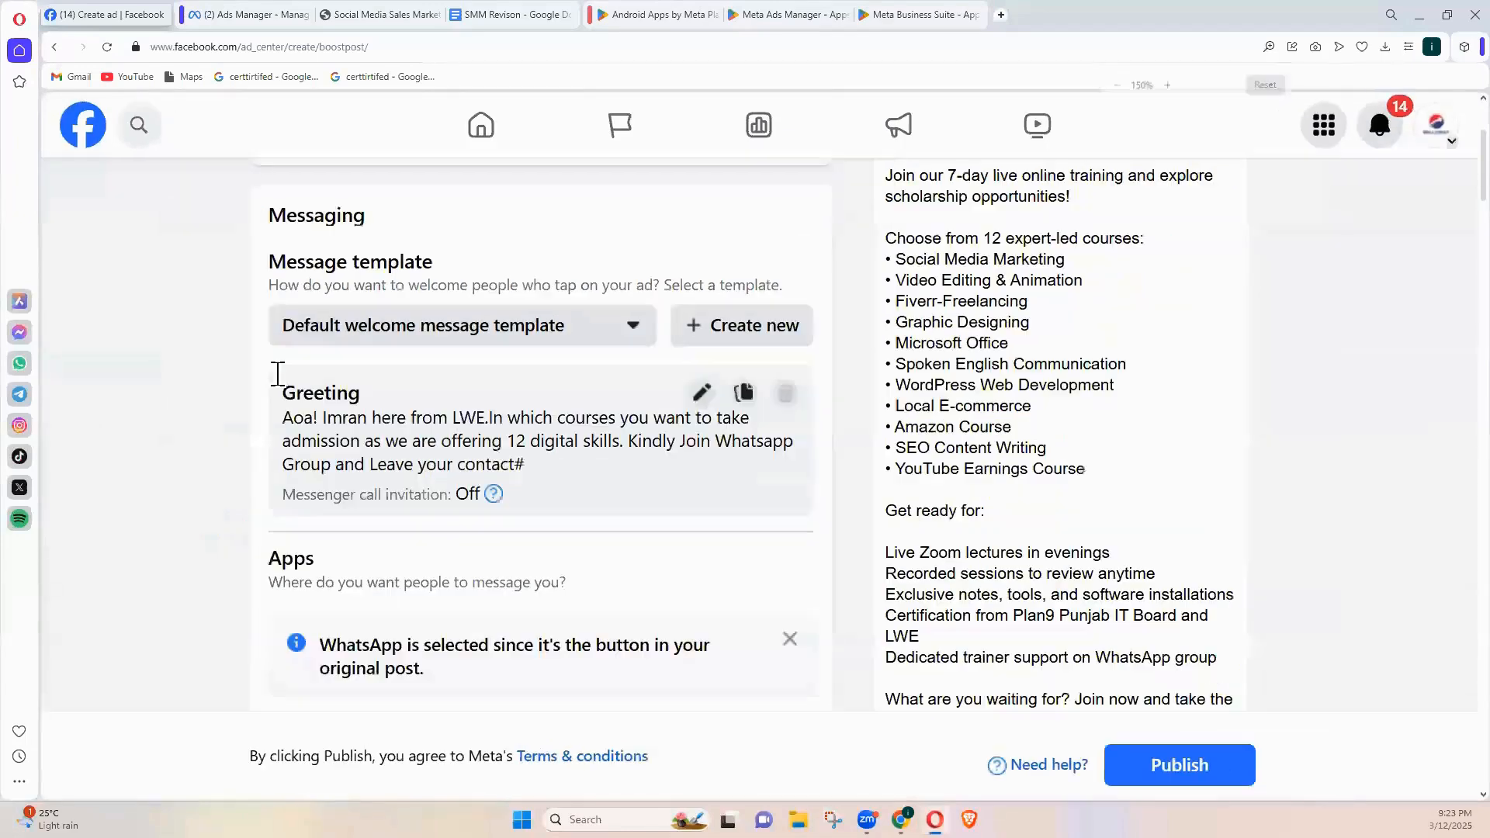
# Deselect Messenger and Instagram in the ad's Apps section so that only WhatsApp remains selected
pyautogui.scroll(1, 232, 309)
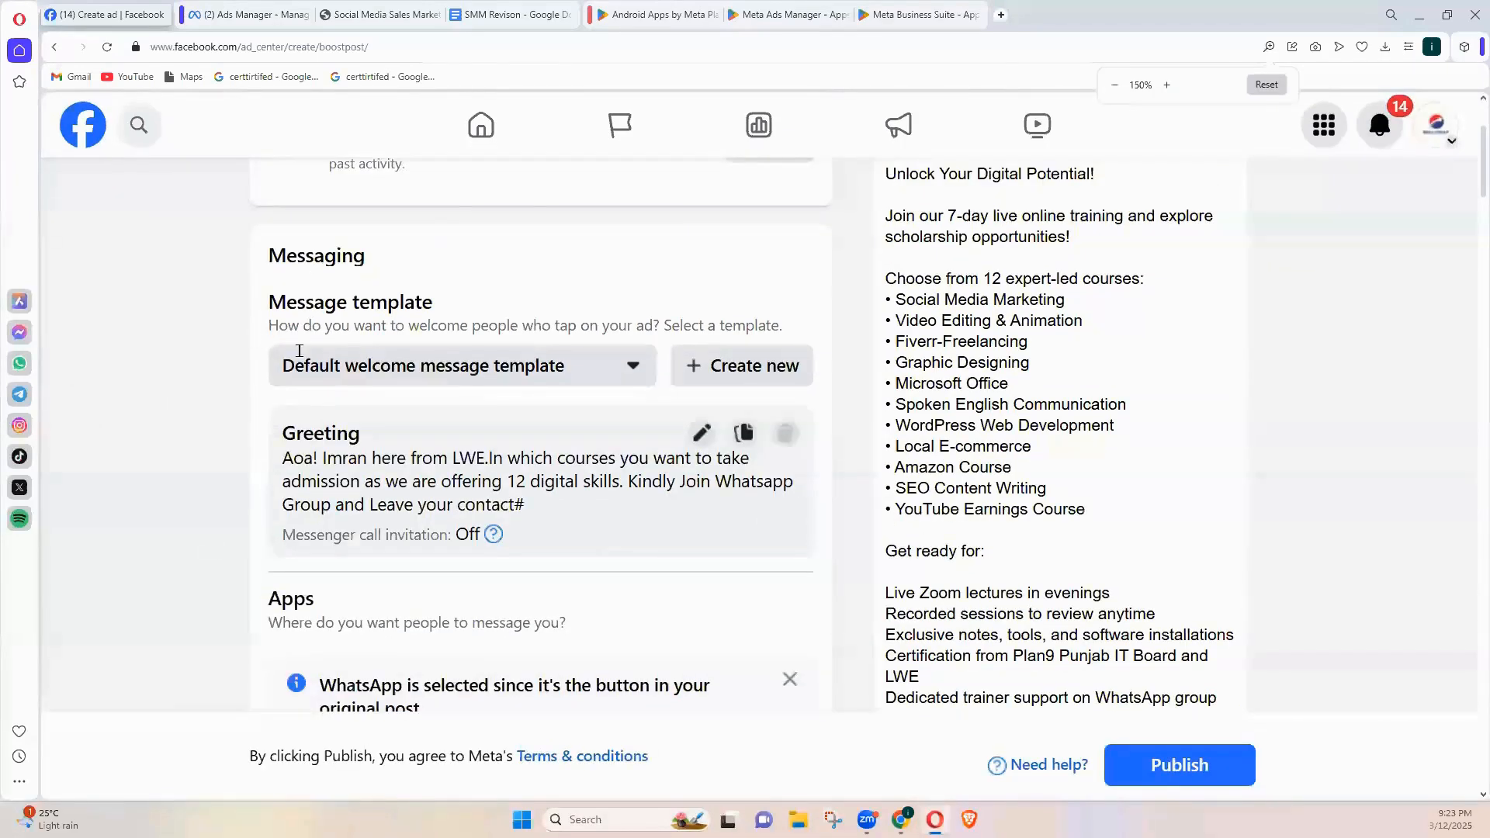
pyautogui.scroll(1, 240, 384)
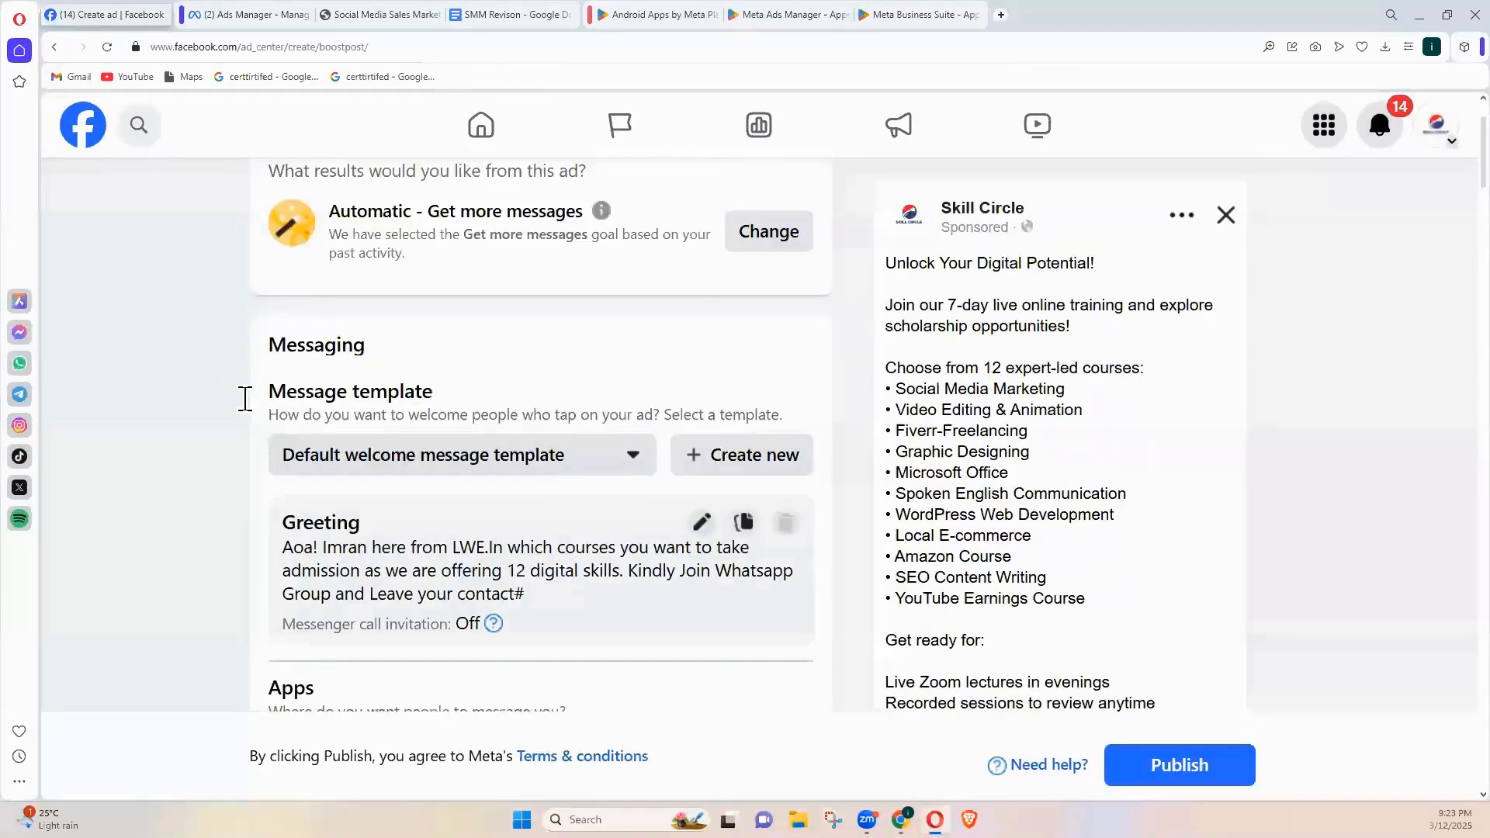
pyautogui.scroll(-3, 245, 365)
pyautogui.scroll(-3, 221, 343)
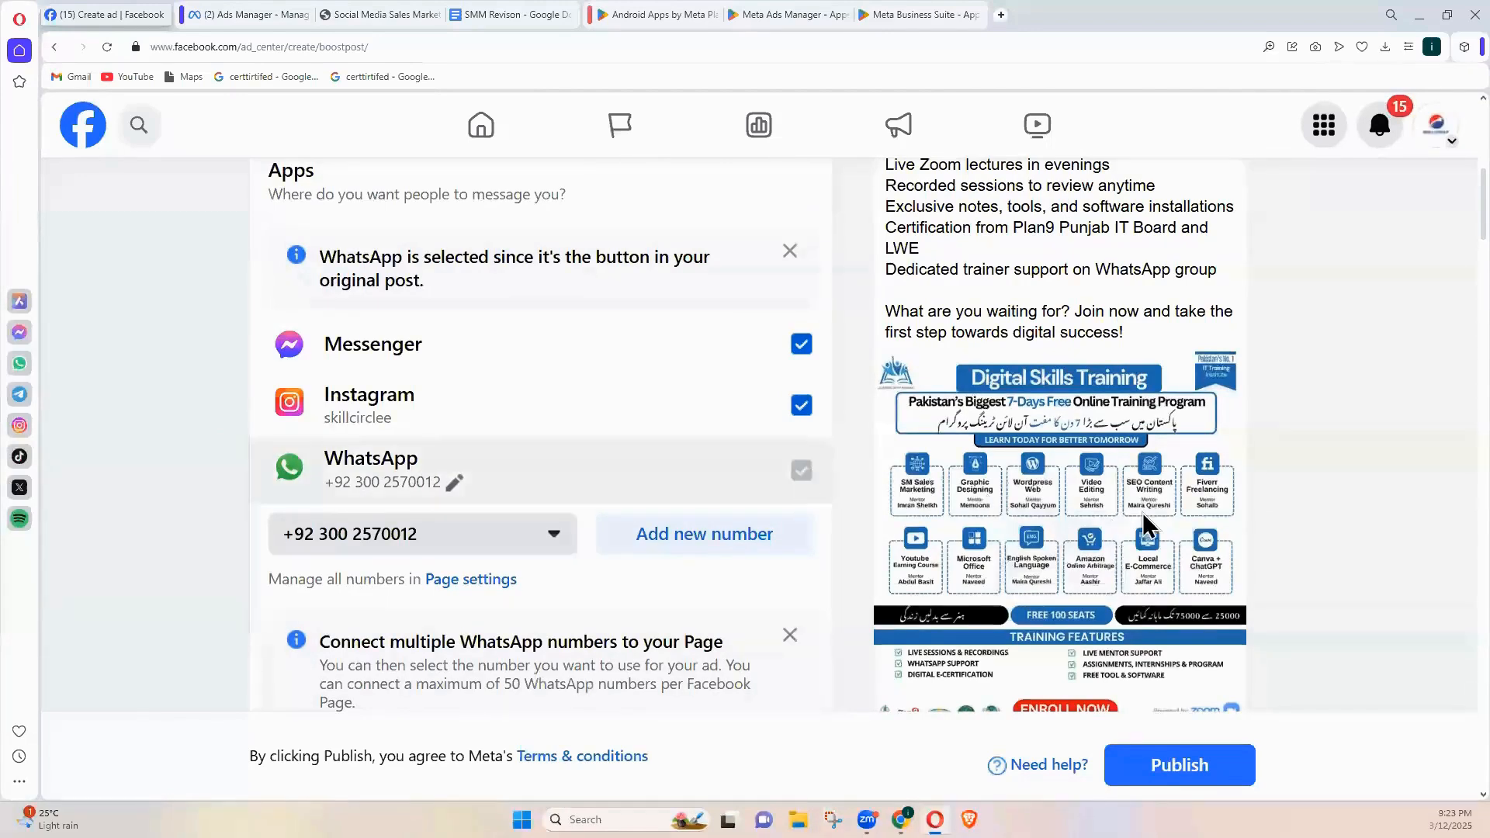
pyautogui.scroll(-2, 839, 475)
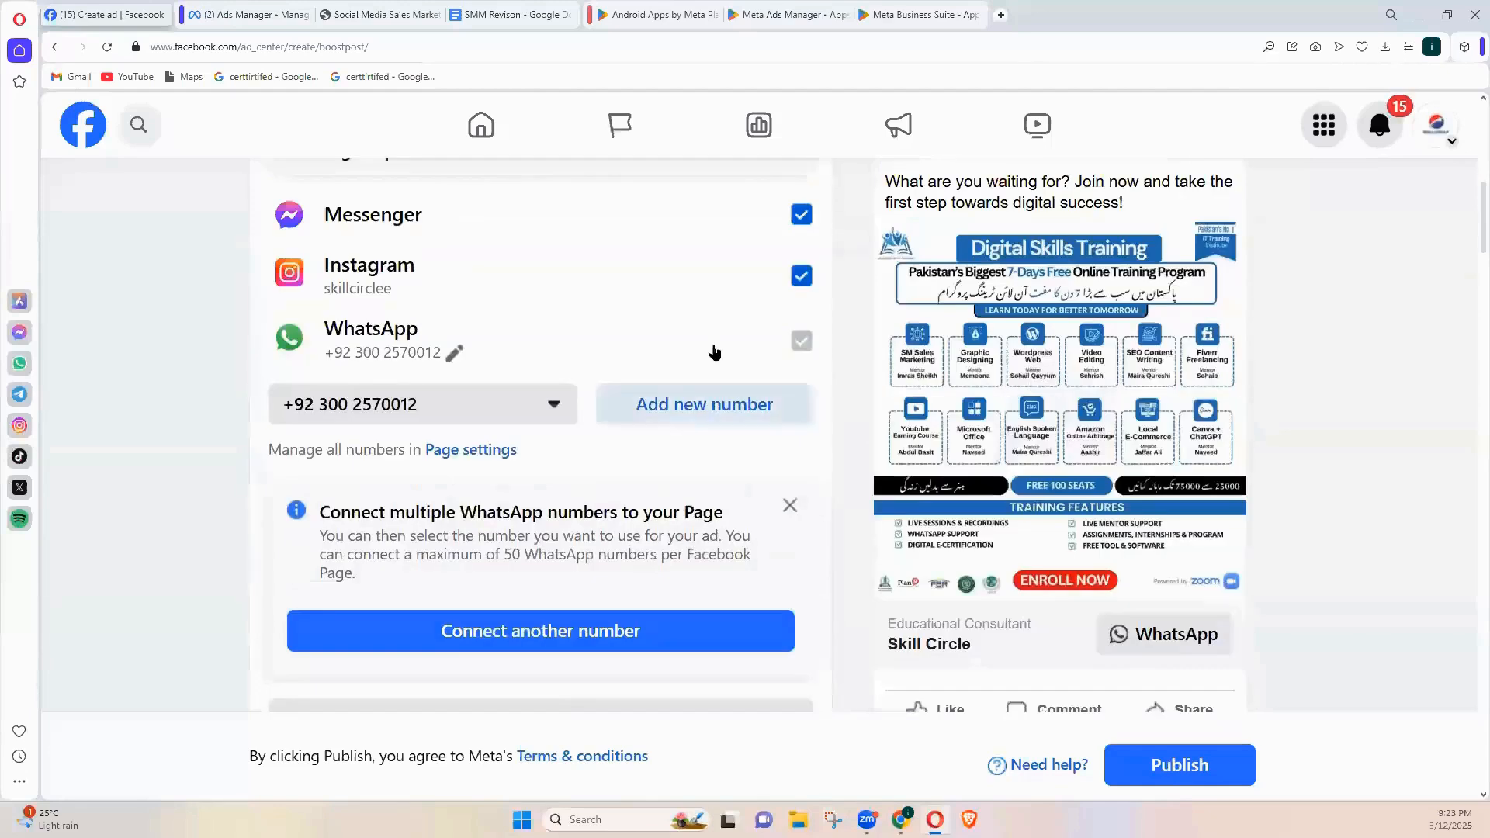
pyautogui.scroll(3, 800, 501)
pyautogui.click(798, 489)
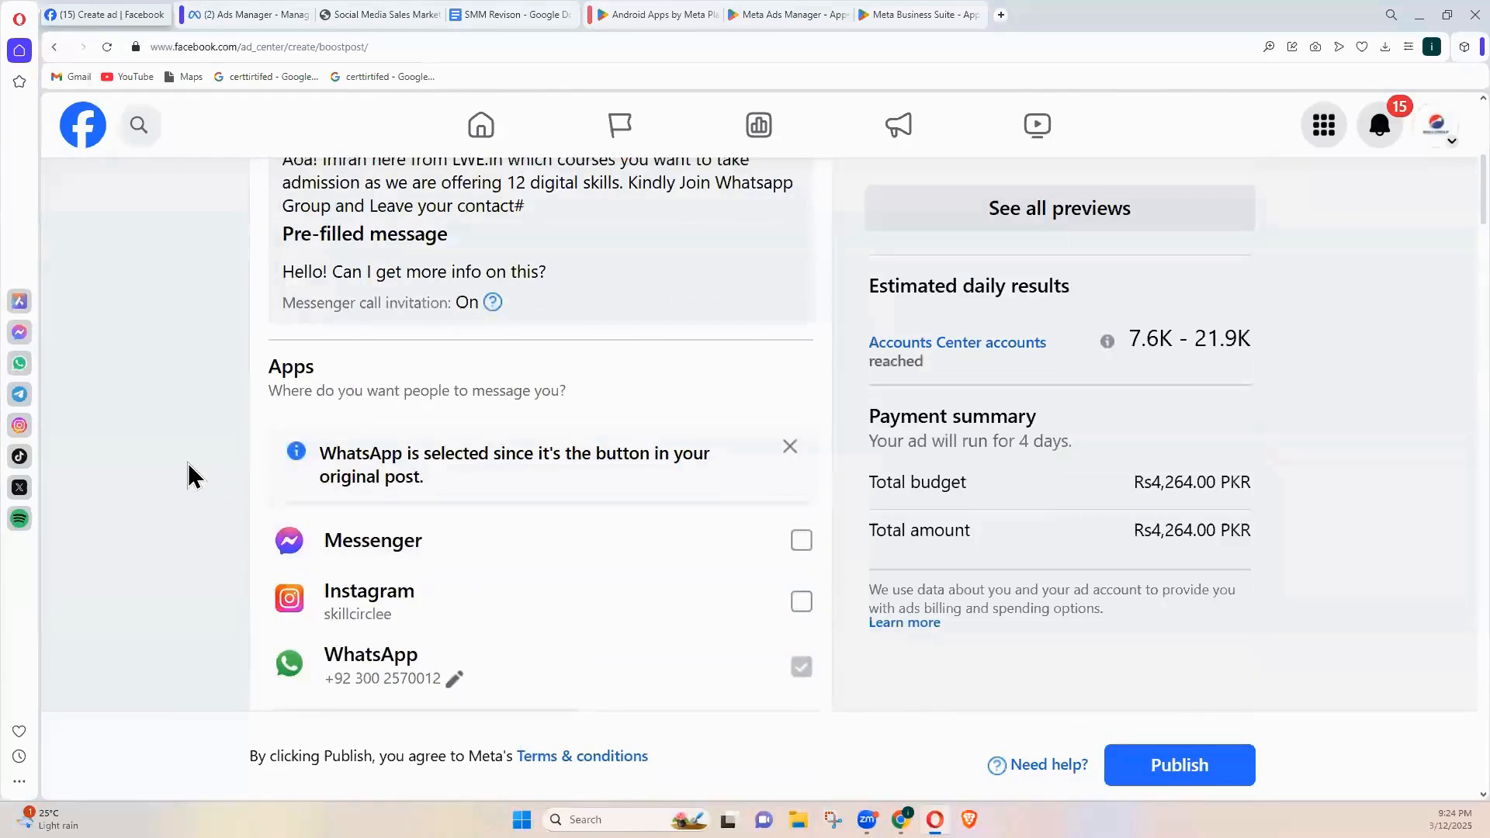
# Examine the WhatsApp number options, open the form for connecting a new number and go back without adding one
pyautogui.scroll(-2, 190, 473)
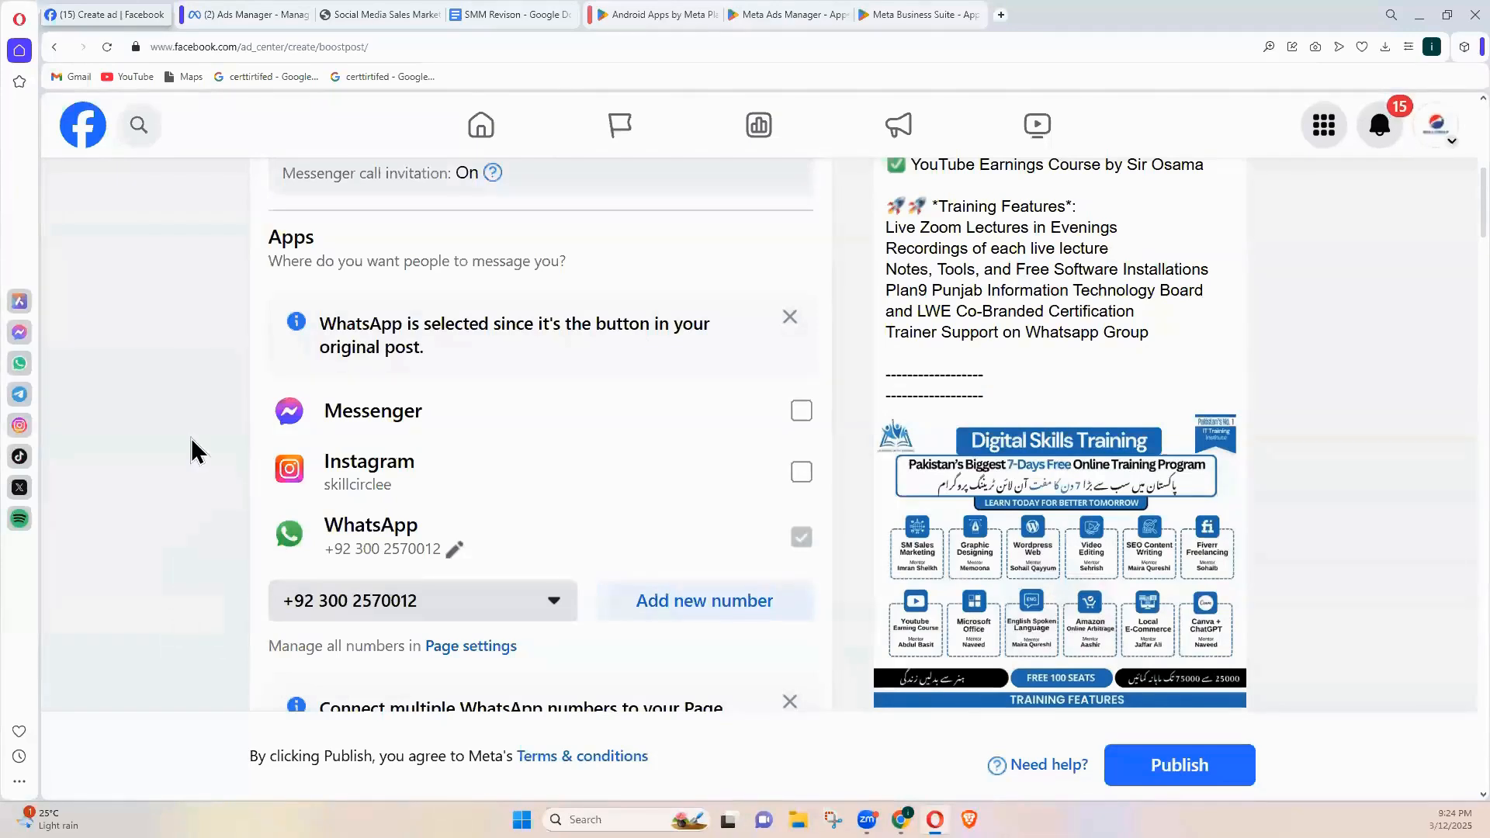
pyautogui.scroll(-2, 210, 476)
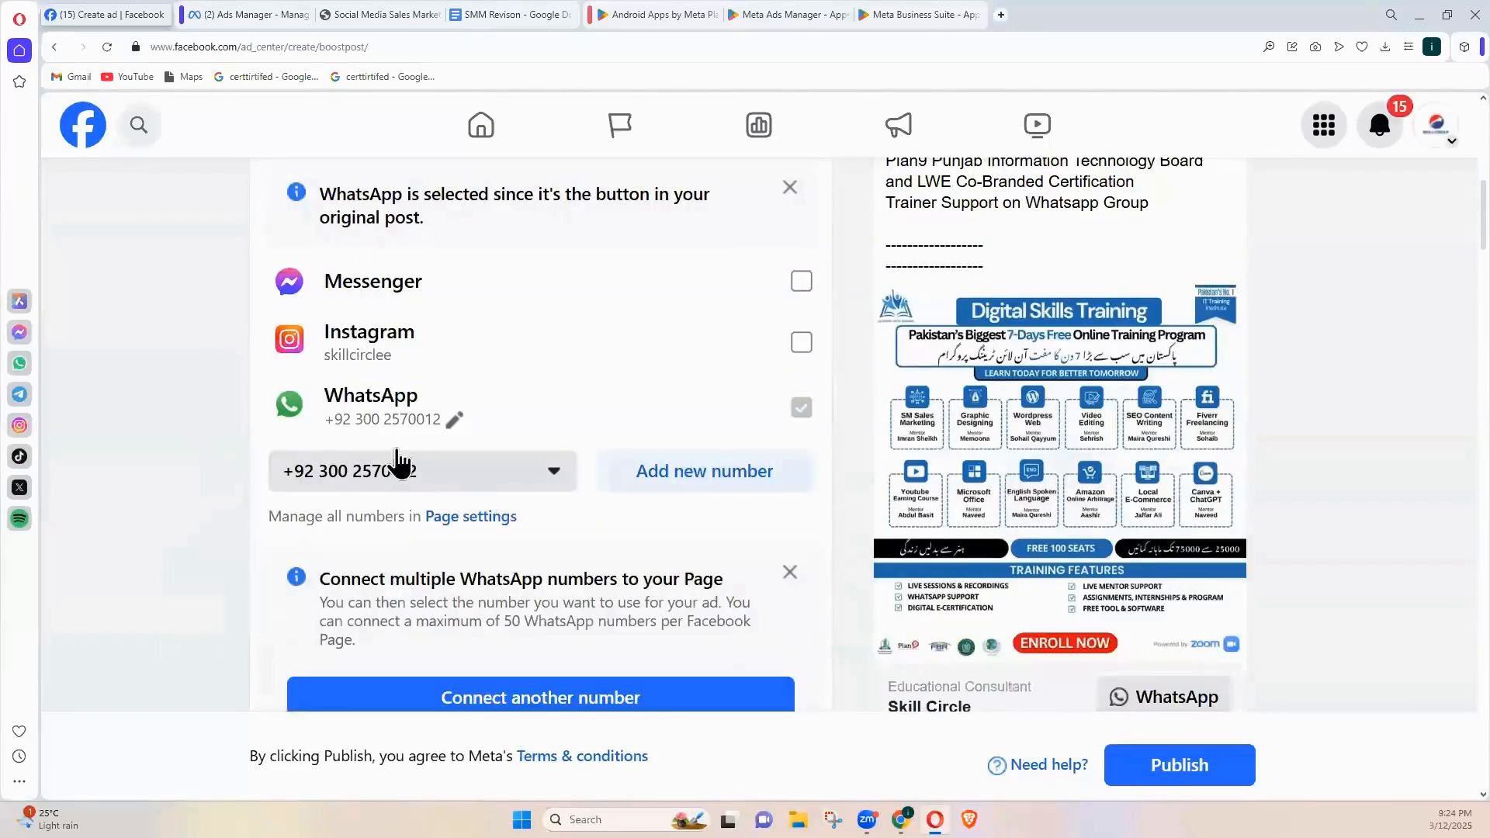
pyautogui.scroll(-4, 253, 516)
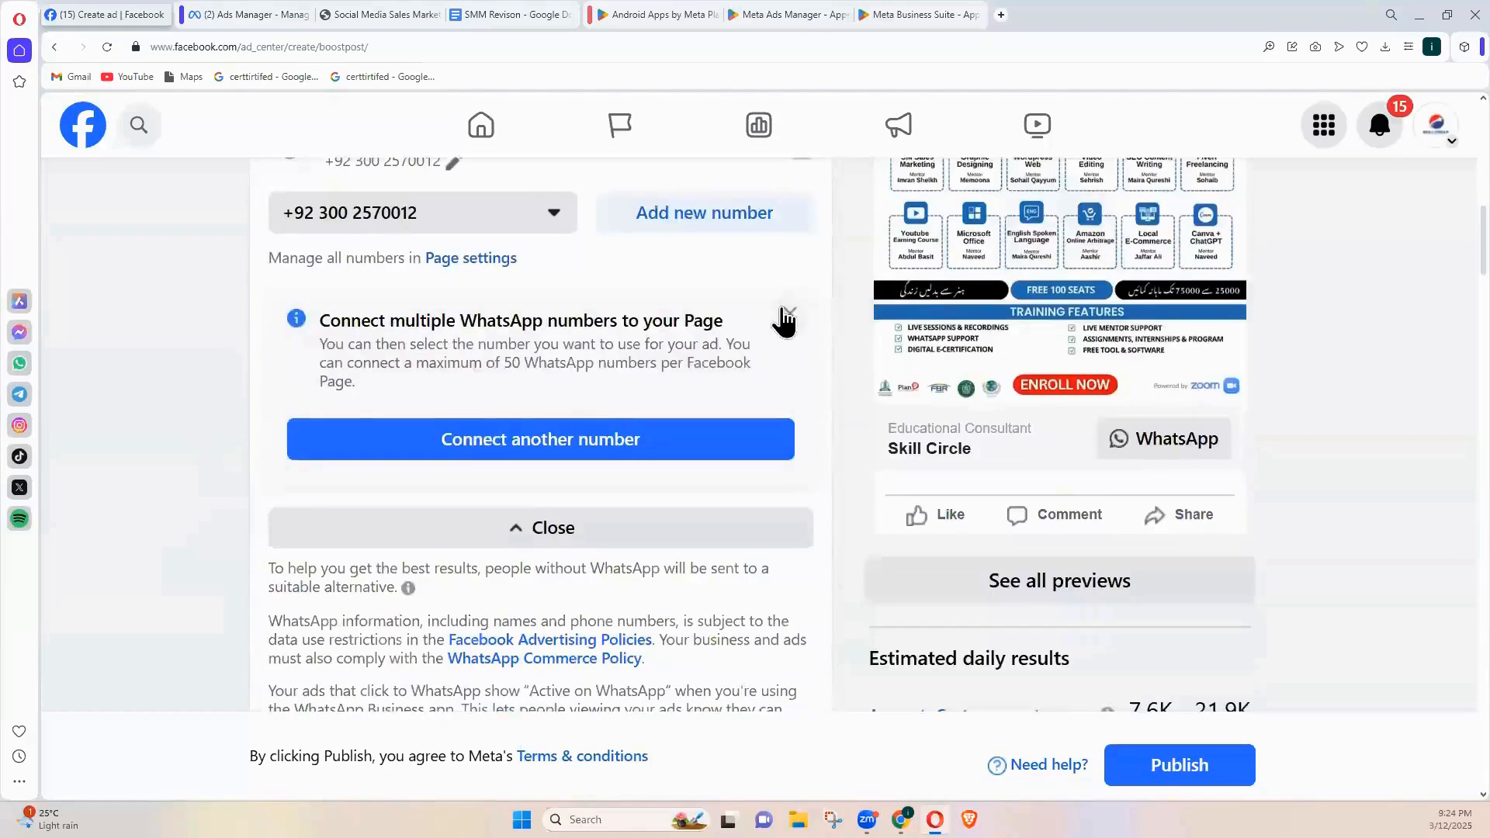
pyautogui.scroll(2, 602, 396)
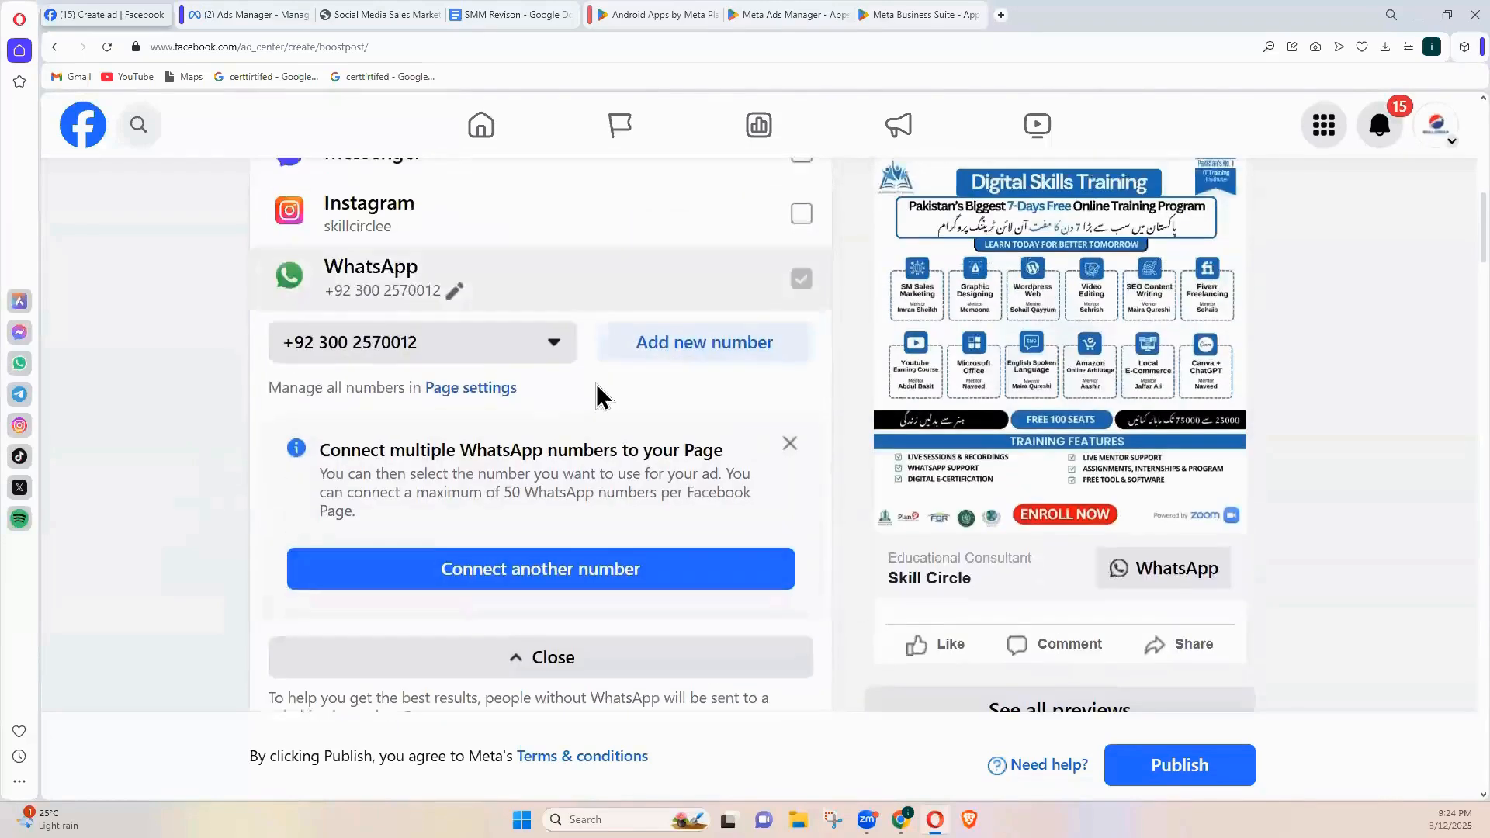
pyautogui.click(655, 363)
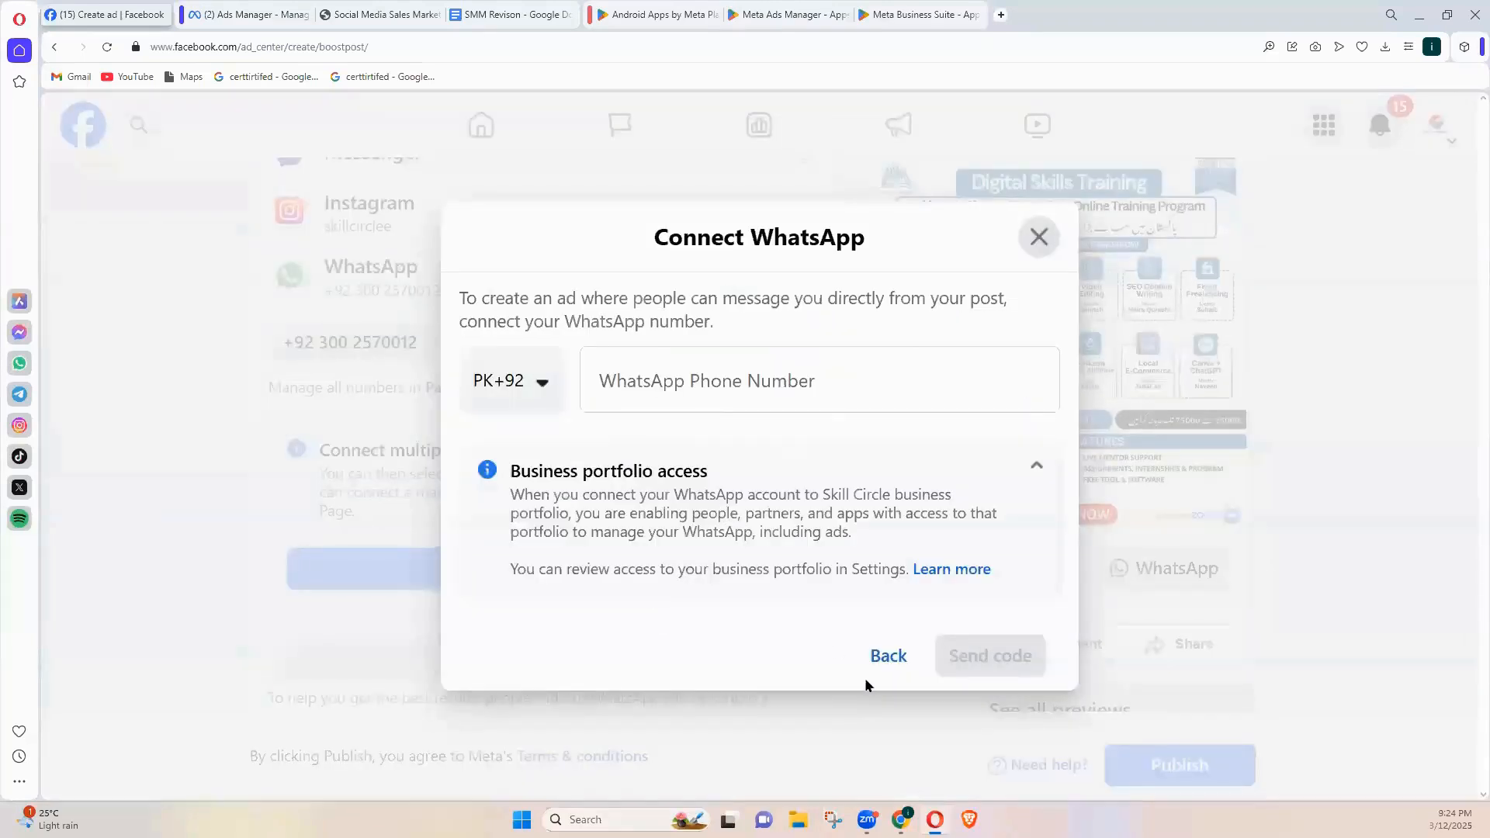
pyautogui.click(886, 659)
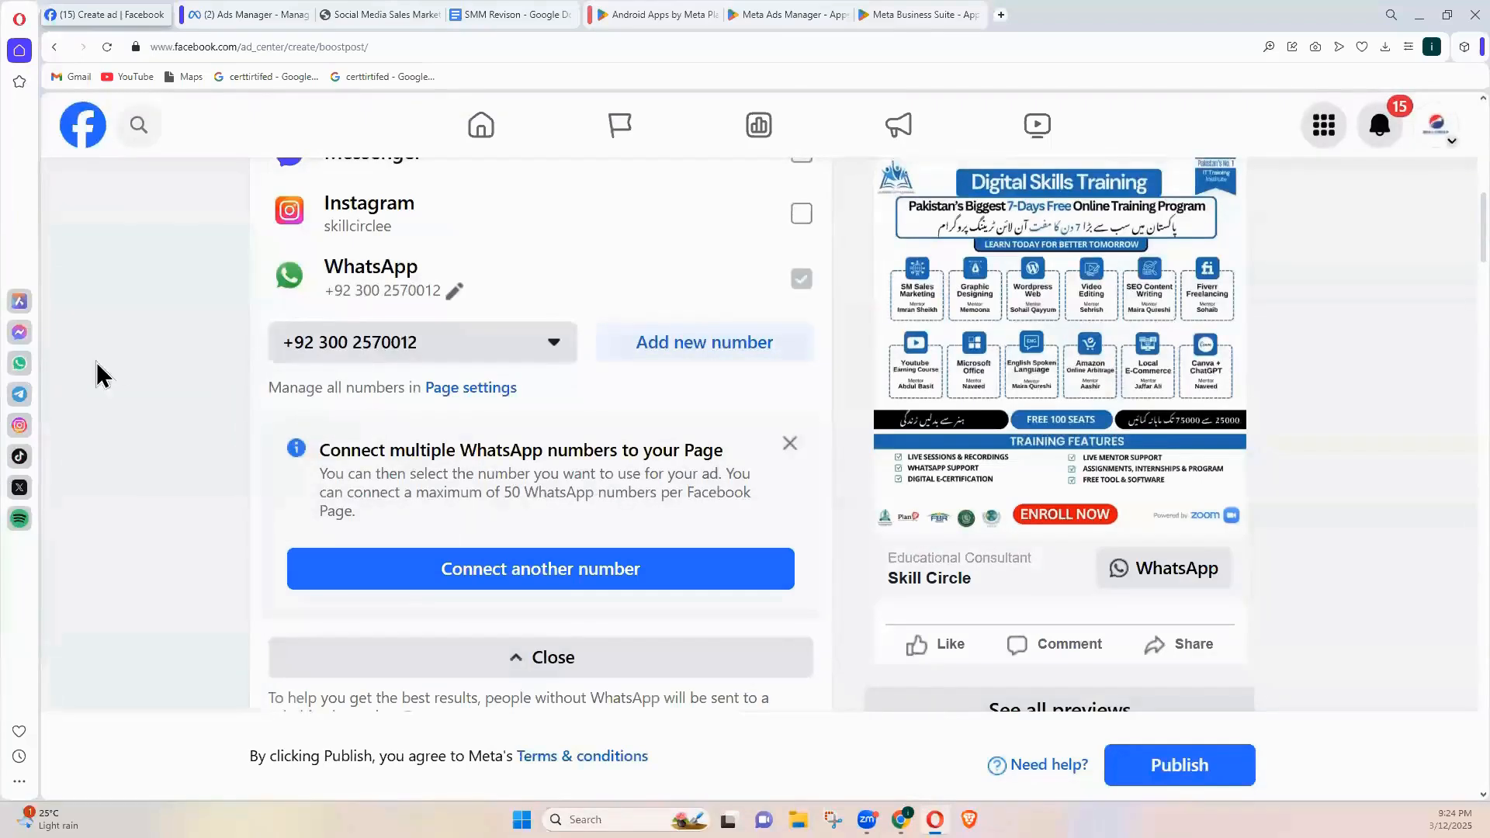
# Review the boost settings from the WhatsApp notes through Advantage+ creative and Special Ad Category to the Audience section
pyautogui.scroll(-6, 300, 512)
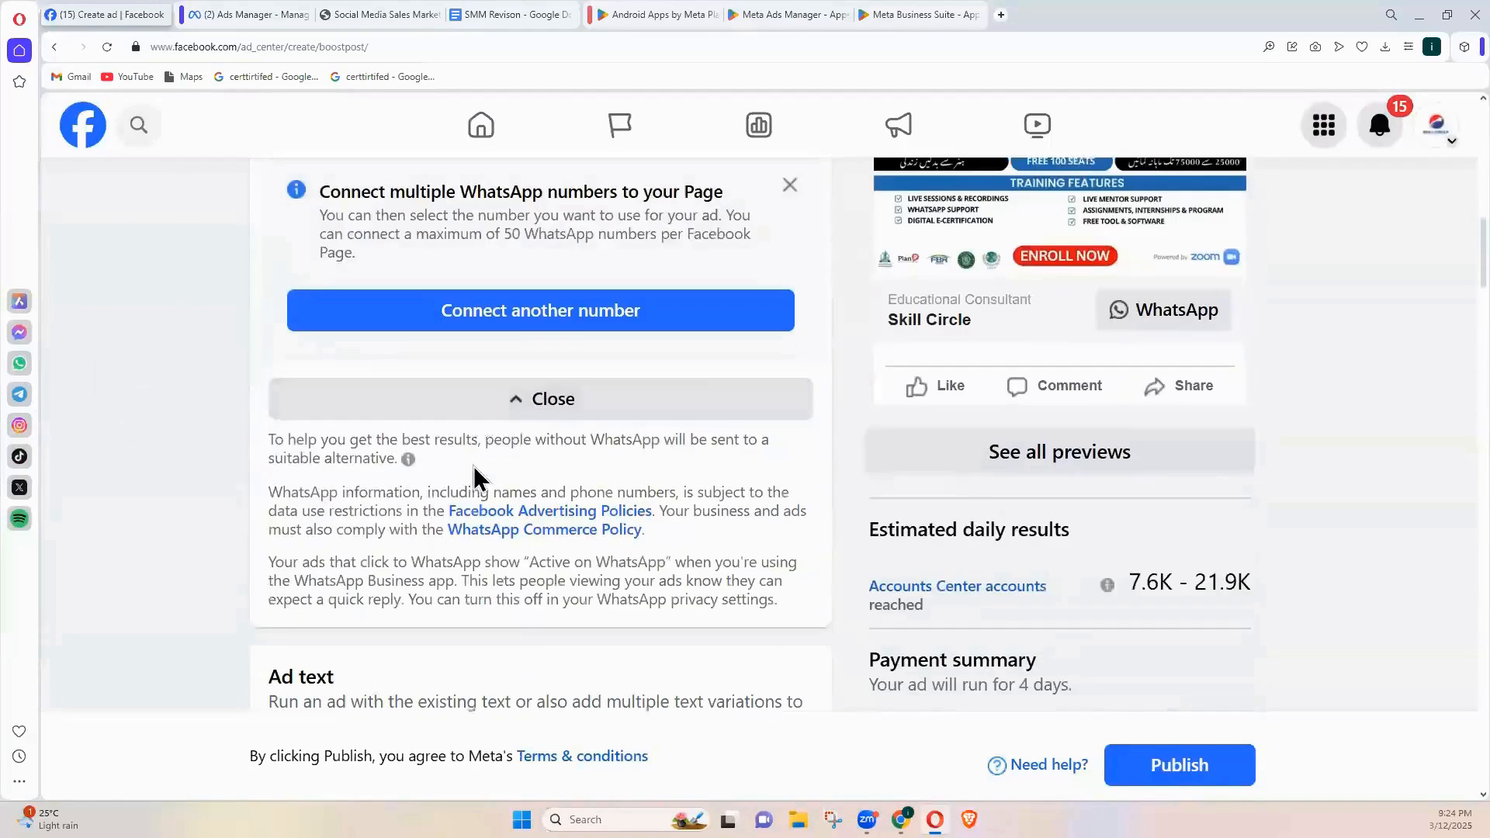
pyautogui.scroll(-10, 414, 452)
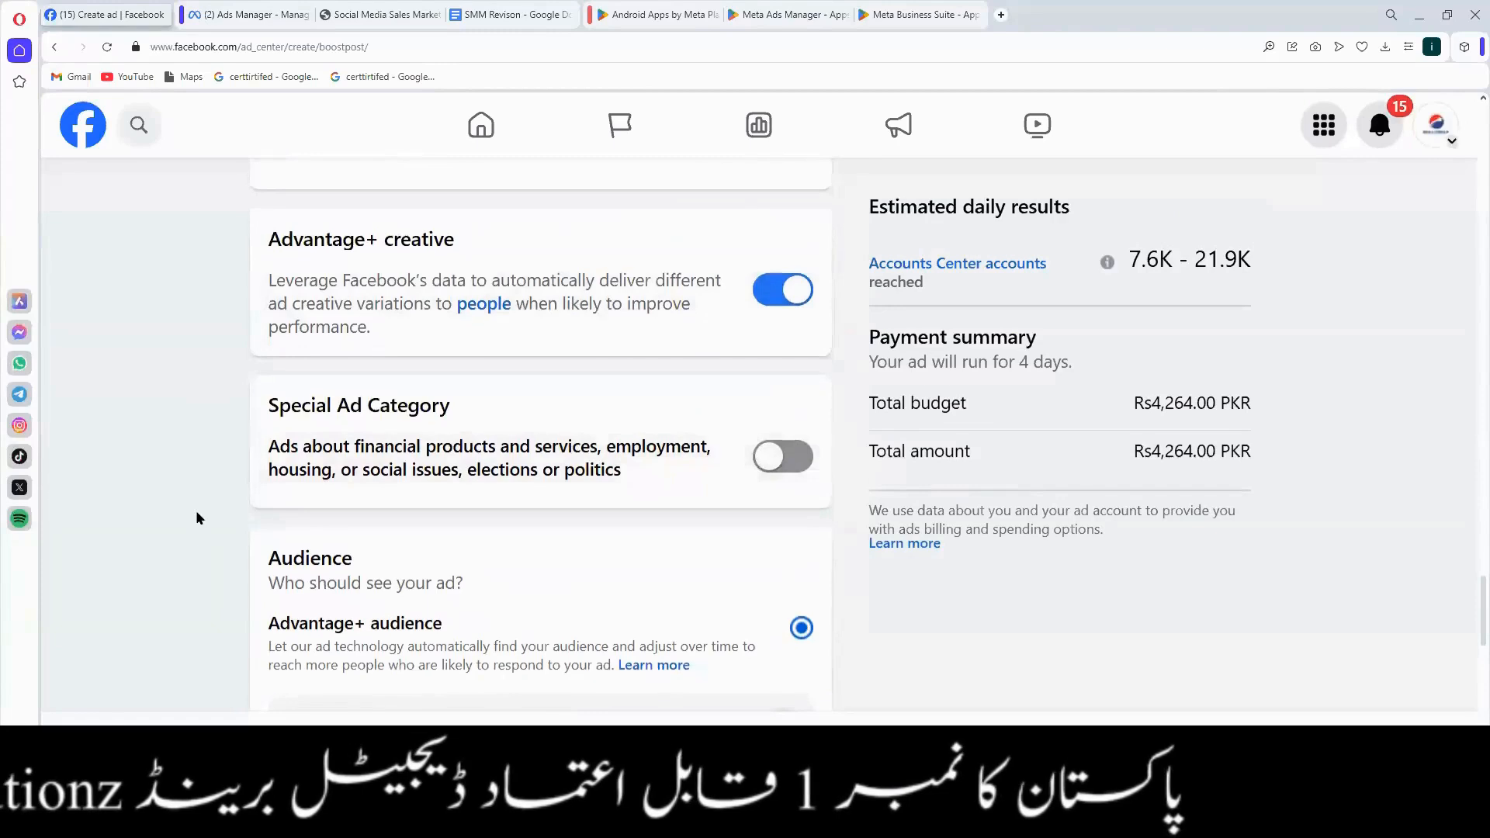
pyautogui.scroll(-2, 186, 483)
pyautogui.scroll(-2, 186, 483)
pyautogui.moveTo(267, 301); pyautogui.dragTo(374, 293)
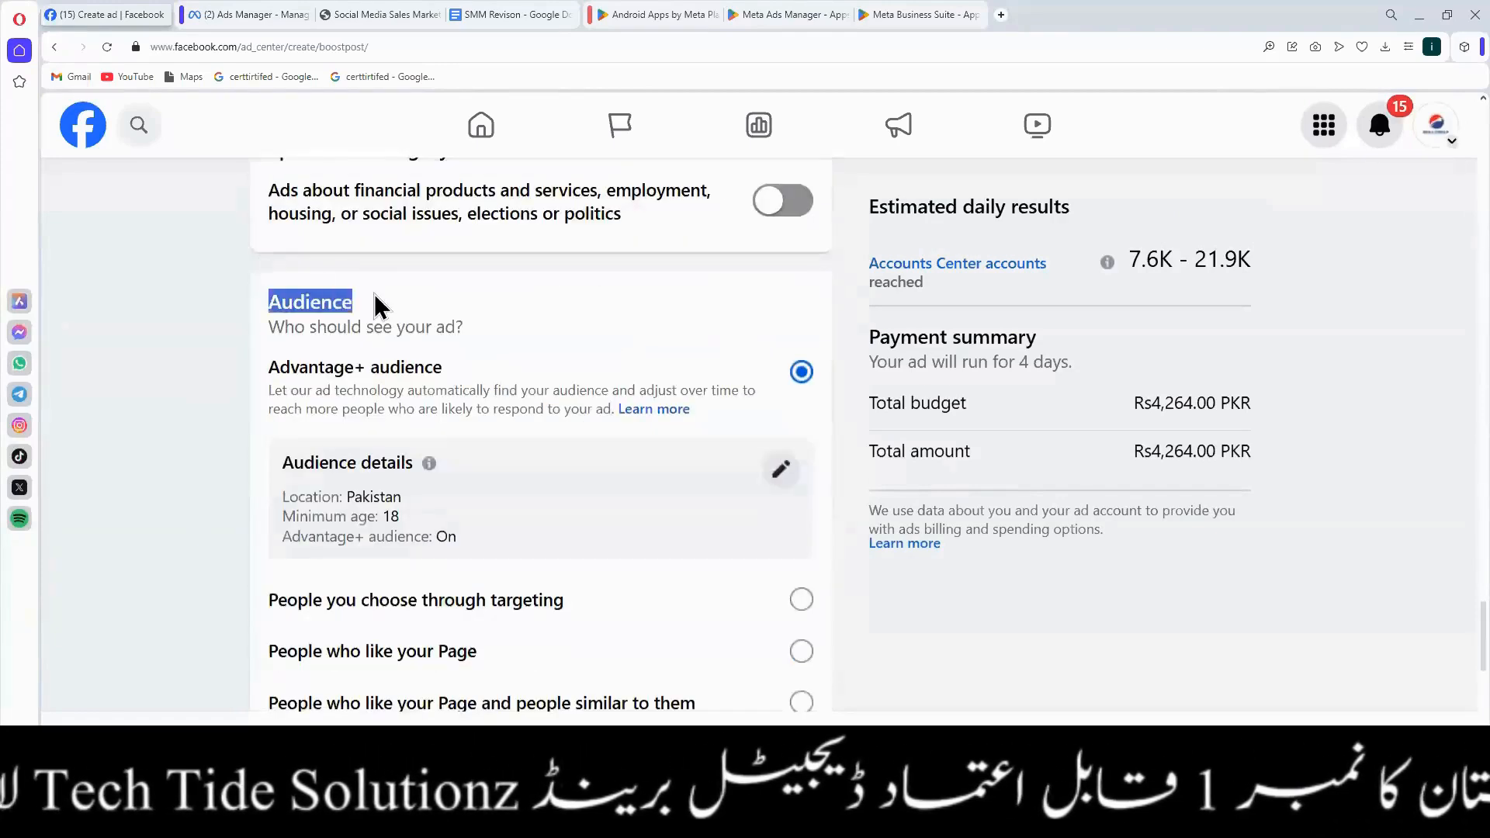
pyautogui.click(205, 329)
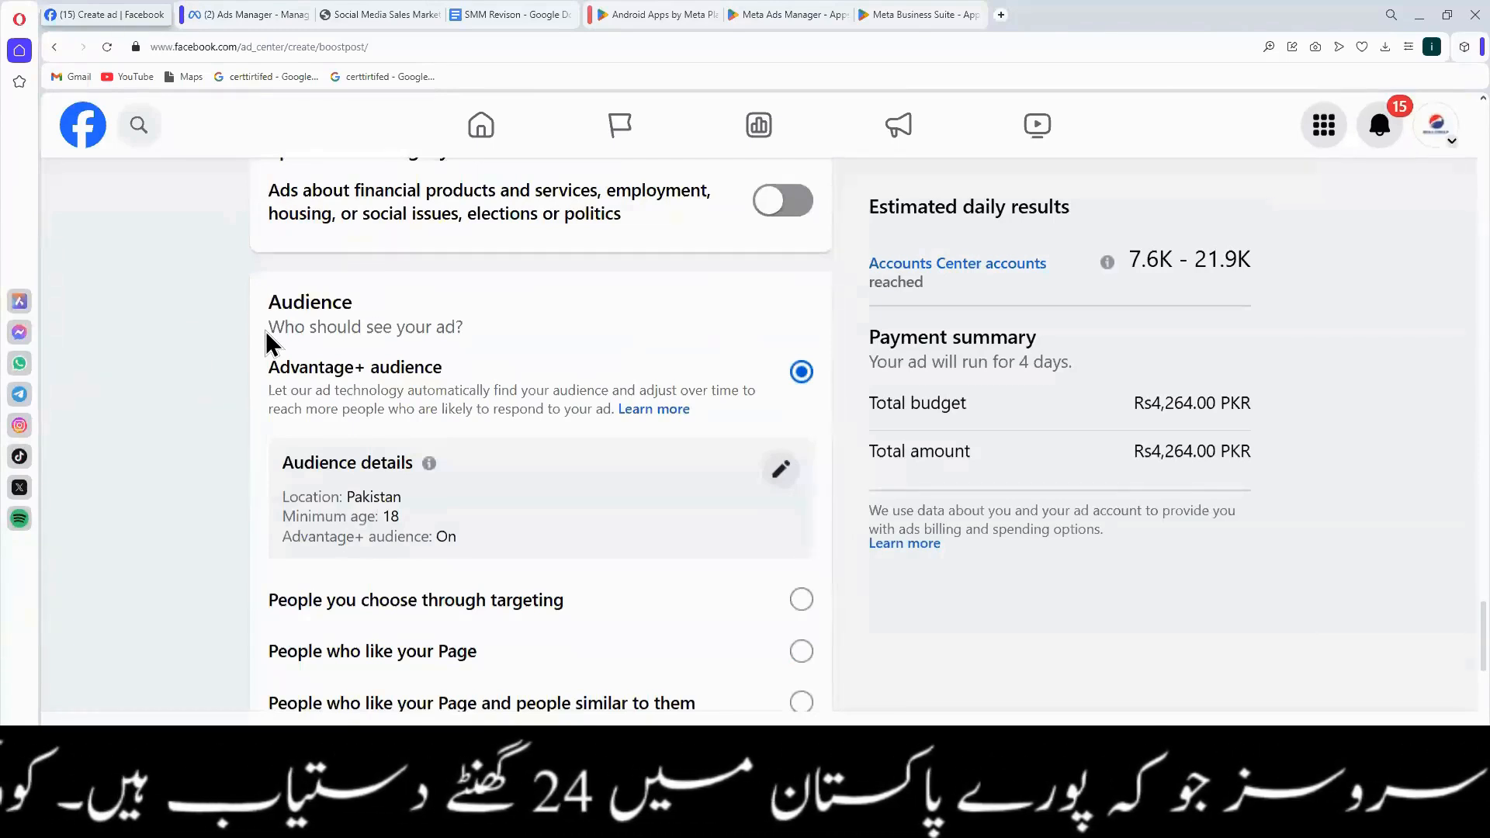
# Compare the Audience section with the Ad Set step in the SMM Revison document, and open the Advantage+ audience details for editing
pyautogui.click(468, 14)
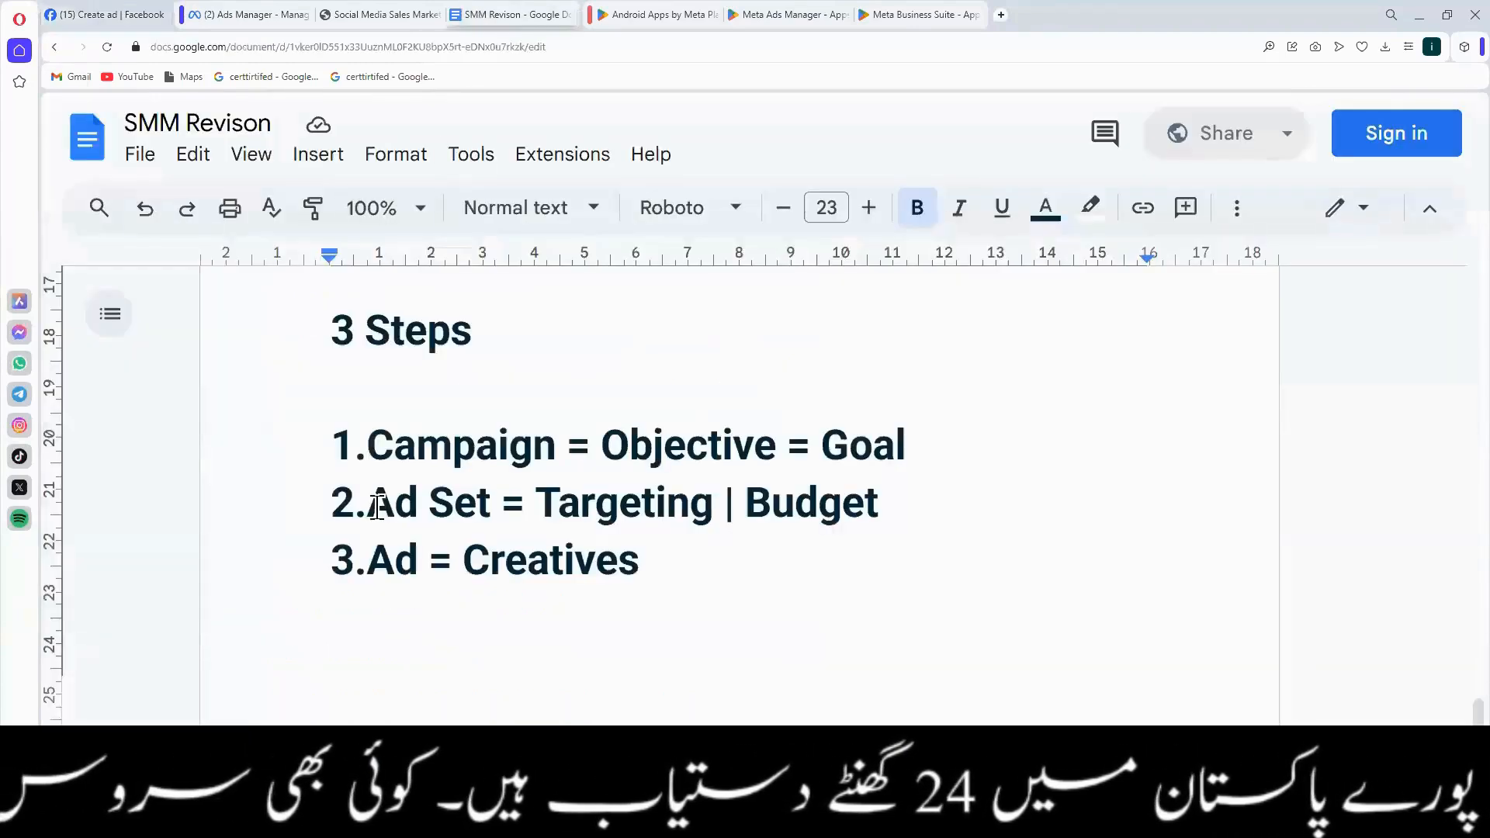
pyautogui.moveTo(370, 503); pyautogui.dragTo(490, 506)
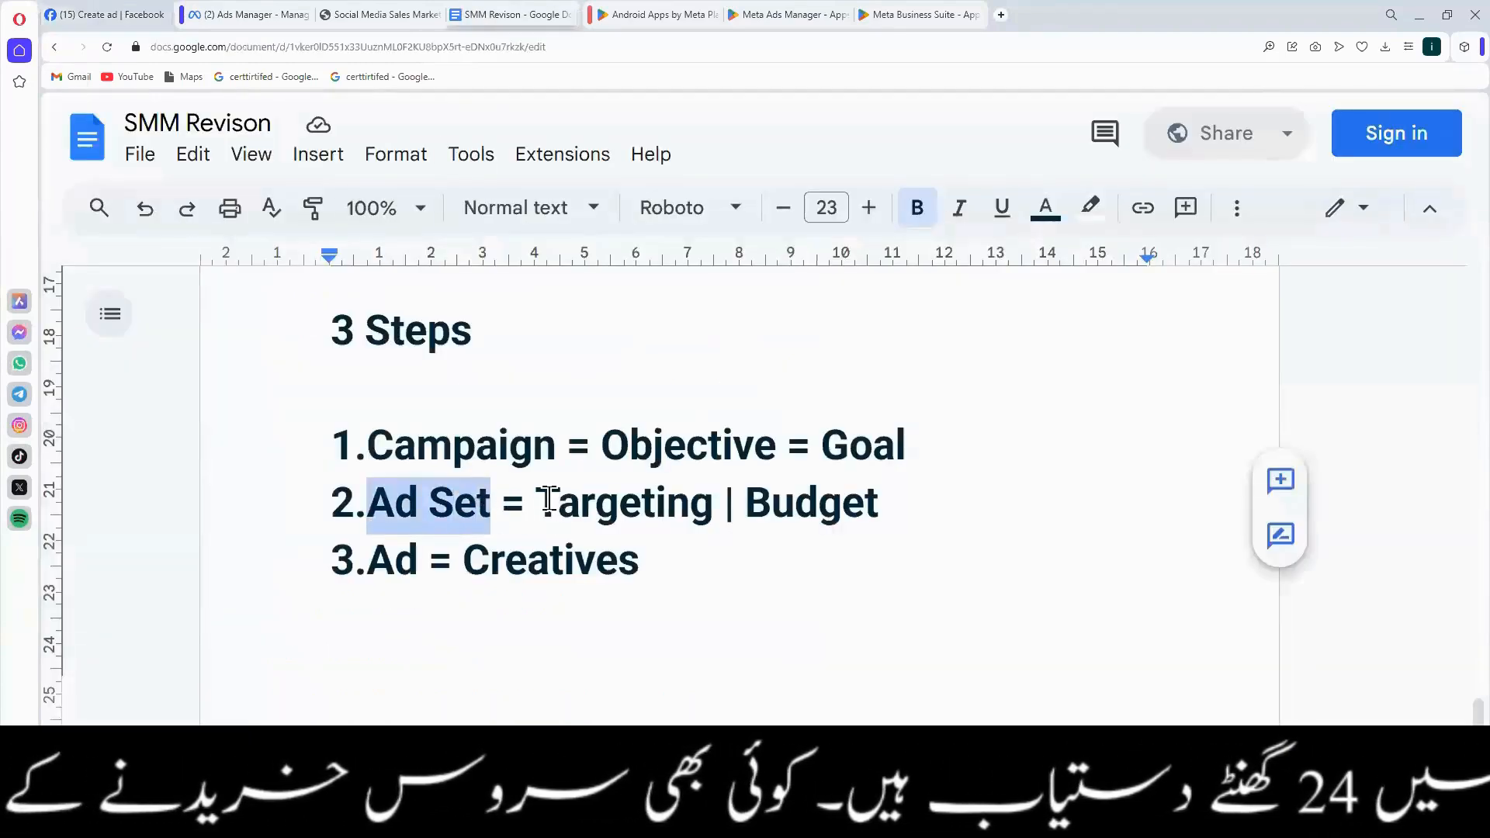
pyautogui.click(92, 18)
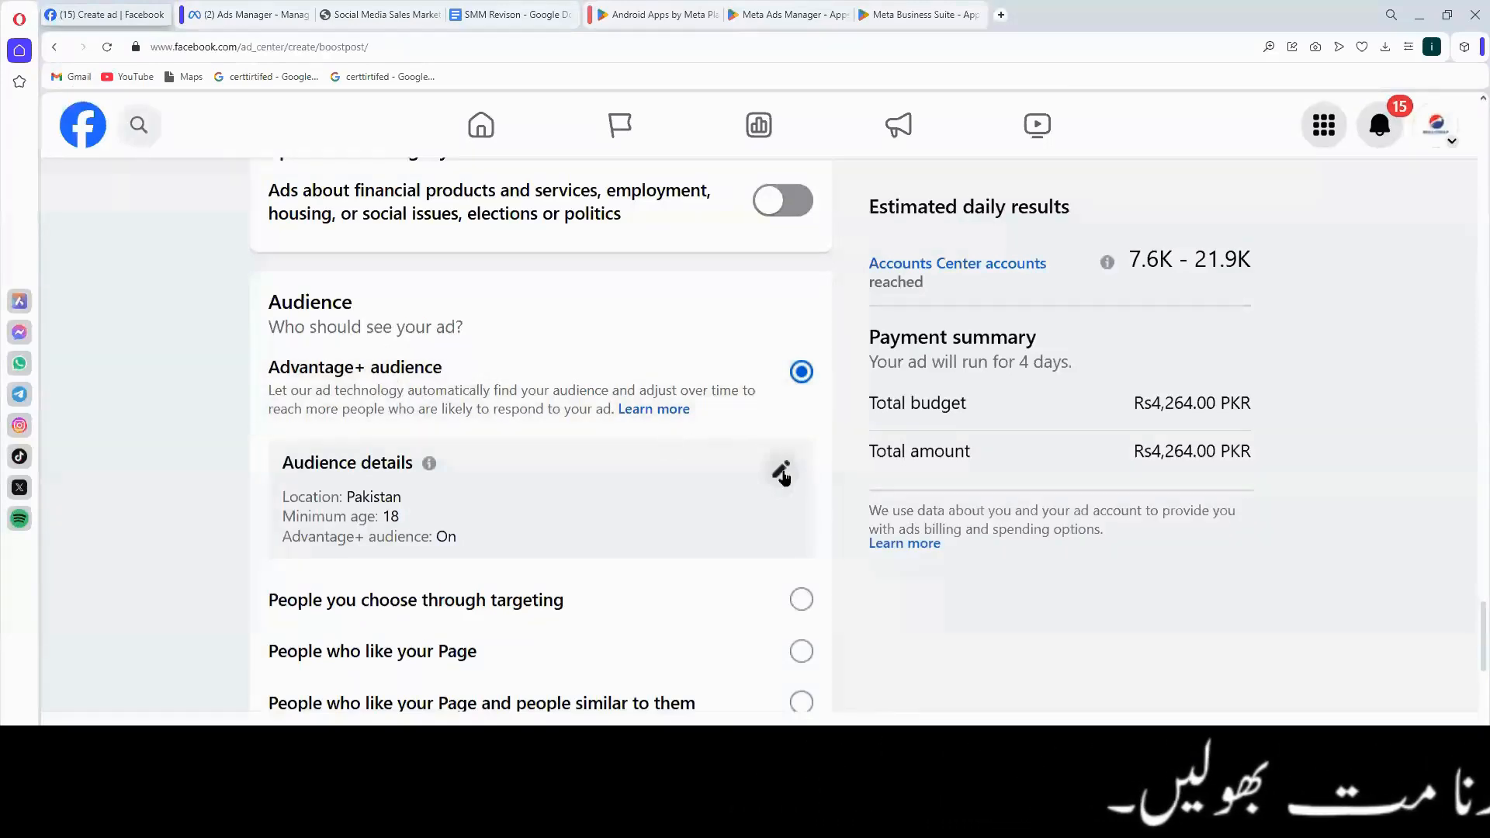
pyautogui.scroll(3, 780, 470)
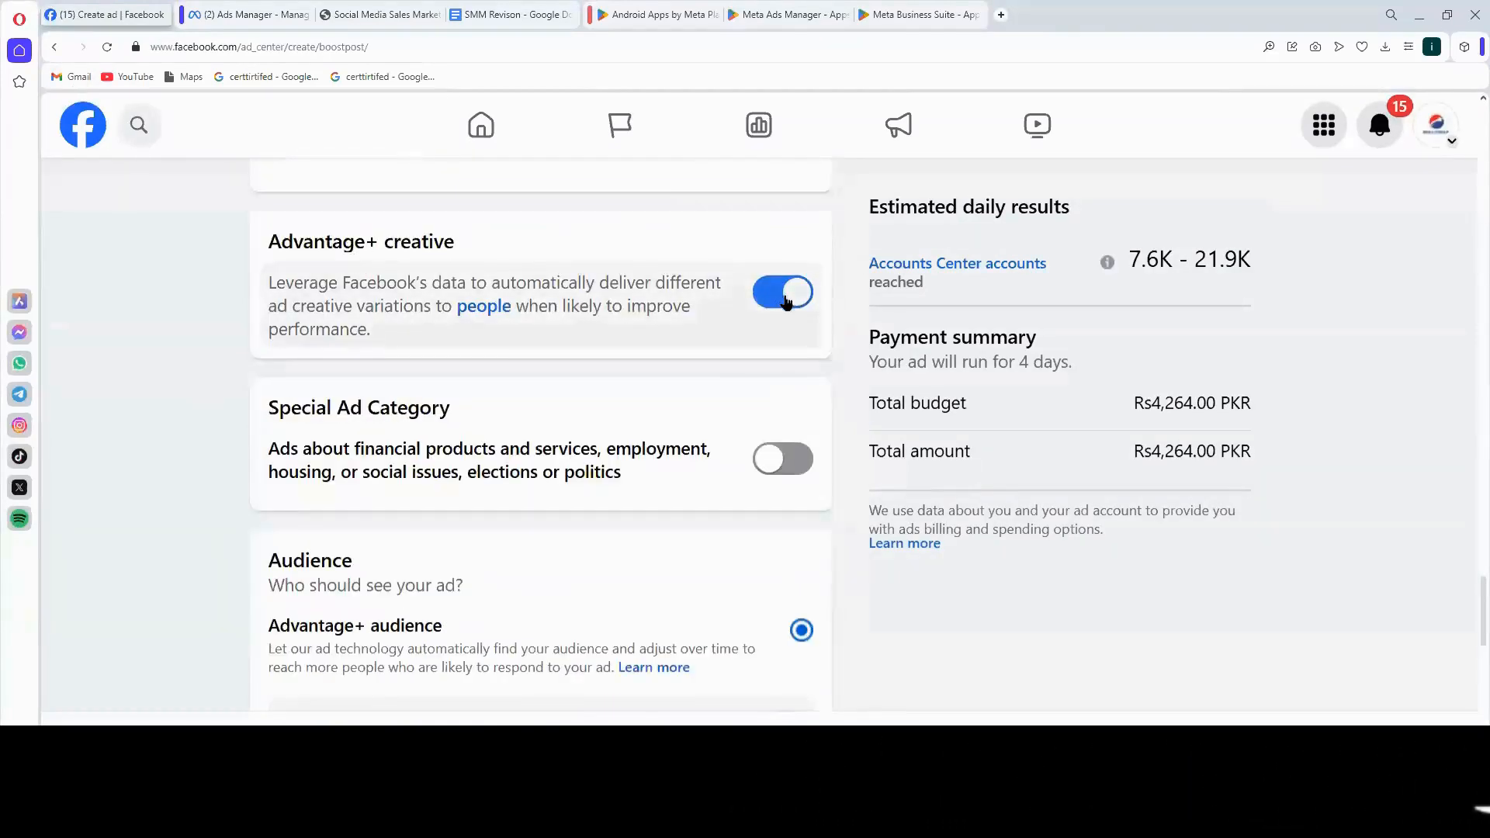
pyautogui.scroll(-3, 786, 478)
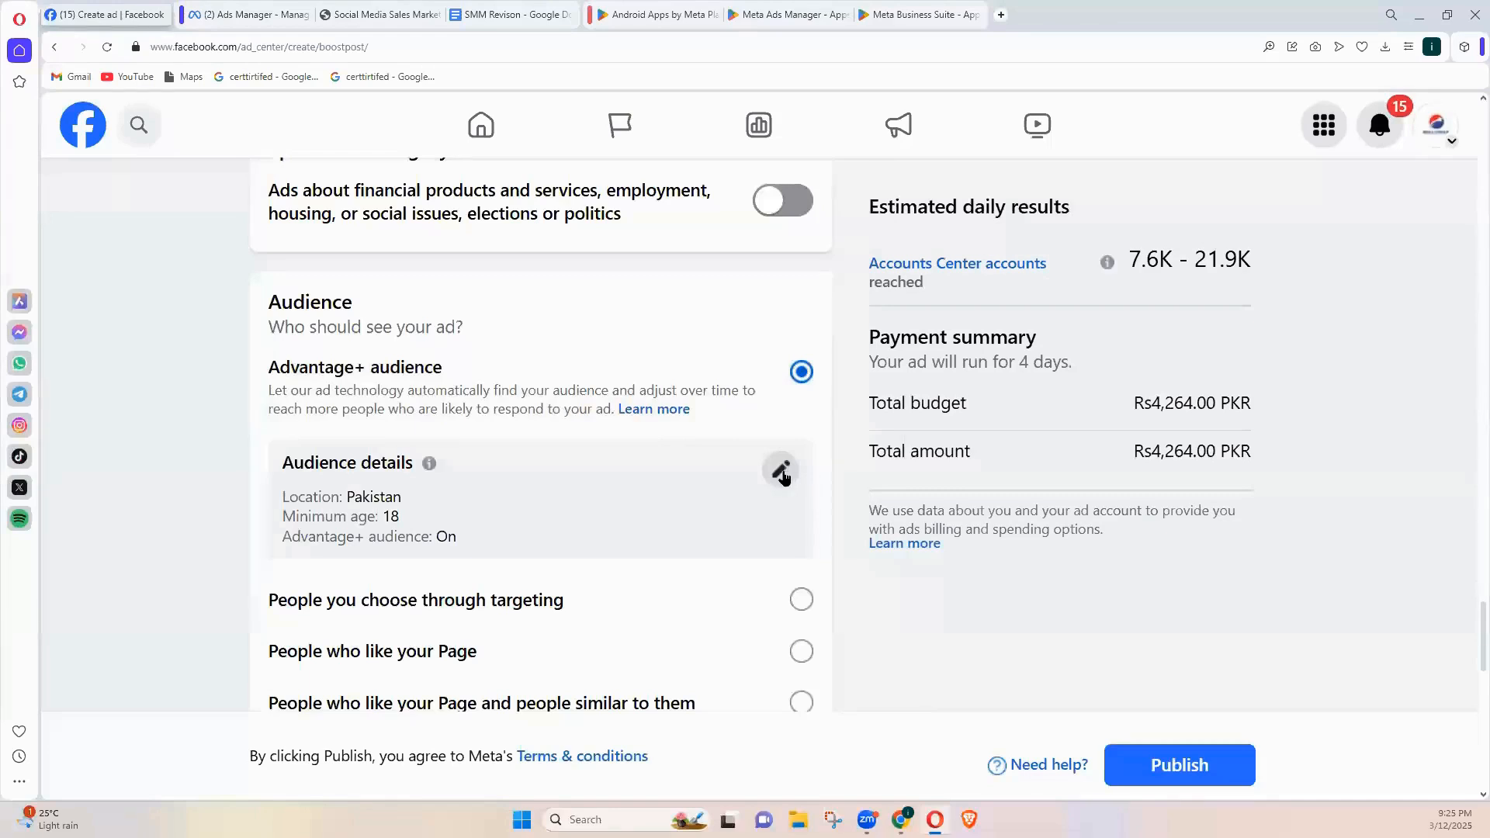
pyautogui.click(782, 471)
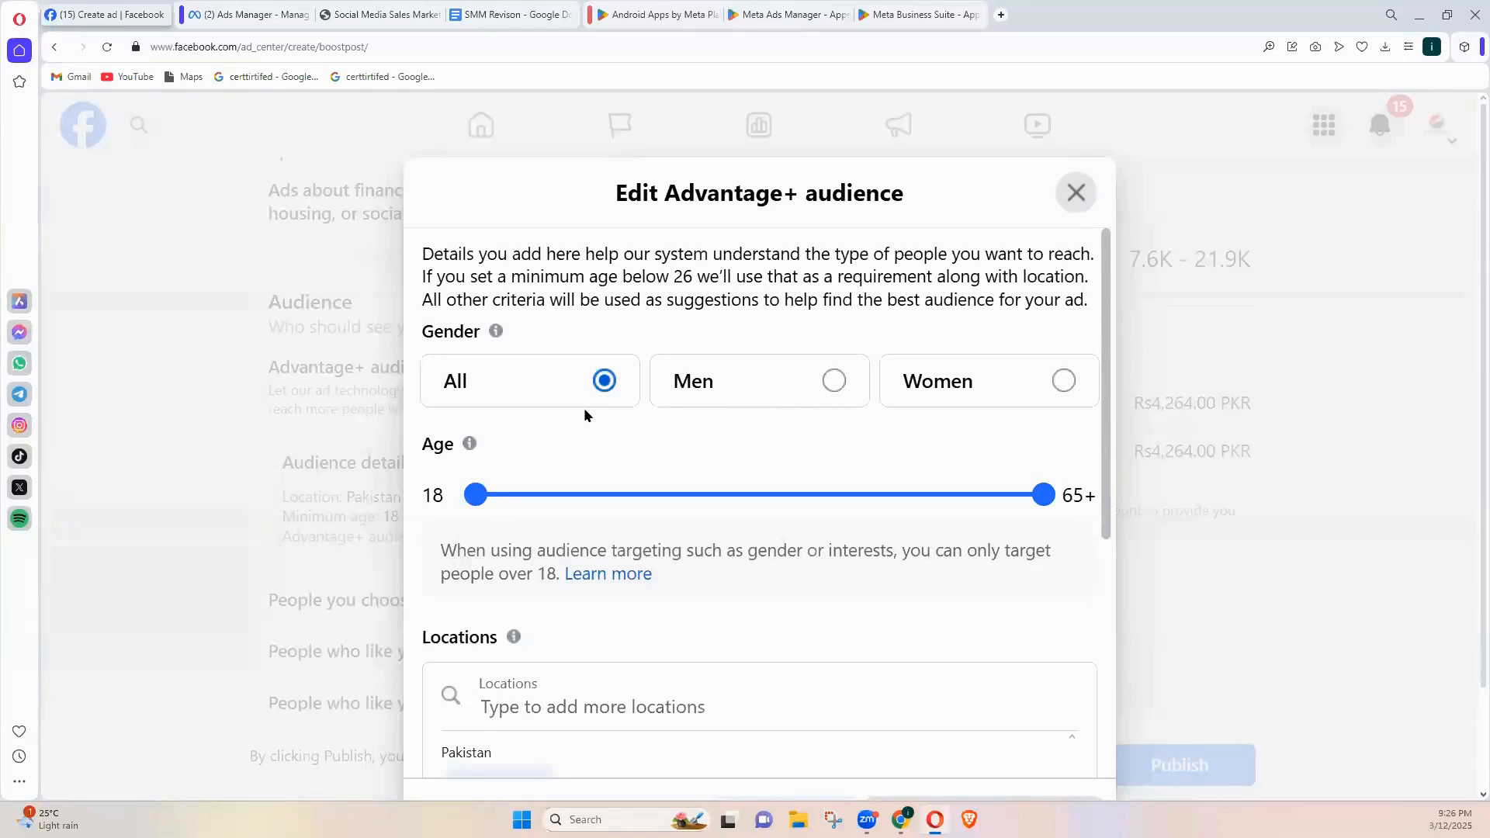
# Switch to the SMM Revison document and write "Customer" several blank lines below the "3.Ad = Creatives" line
pyautogui.click(509, 14)
pyautogui.click(734, 560)
pyautogui.press('Return')
pyautogui.press('Return')
pyautogui.press('Return')
pyautogui.press('Return')
pyautogui.press('Return')
pyautogui.press('Return')
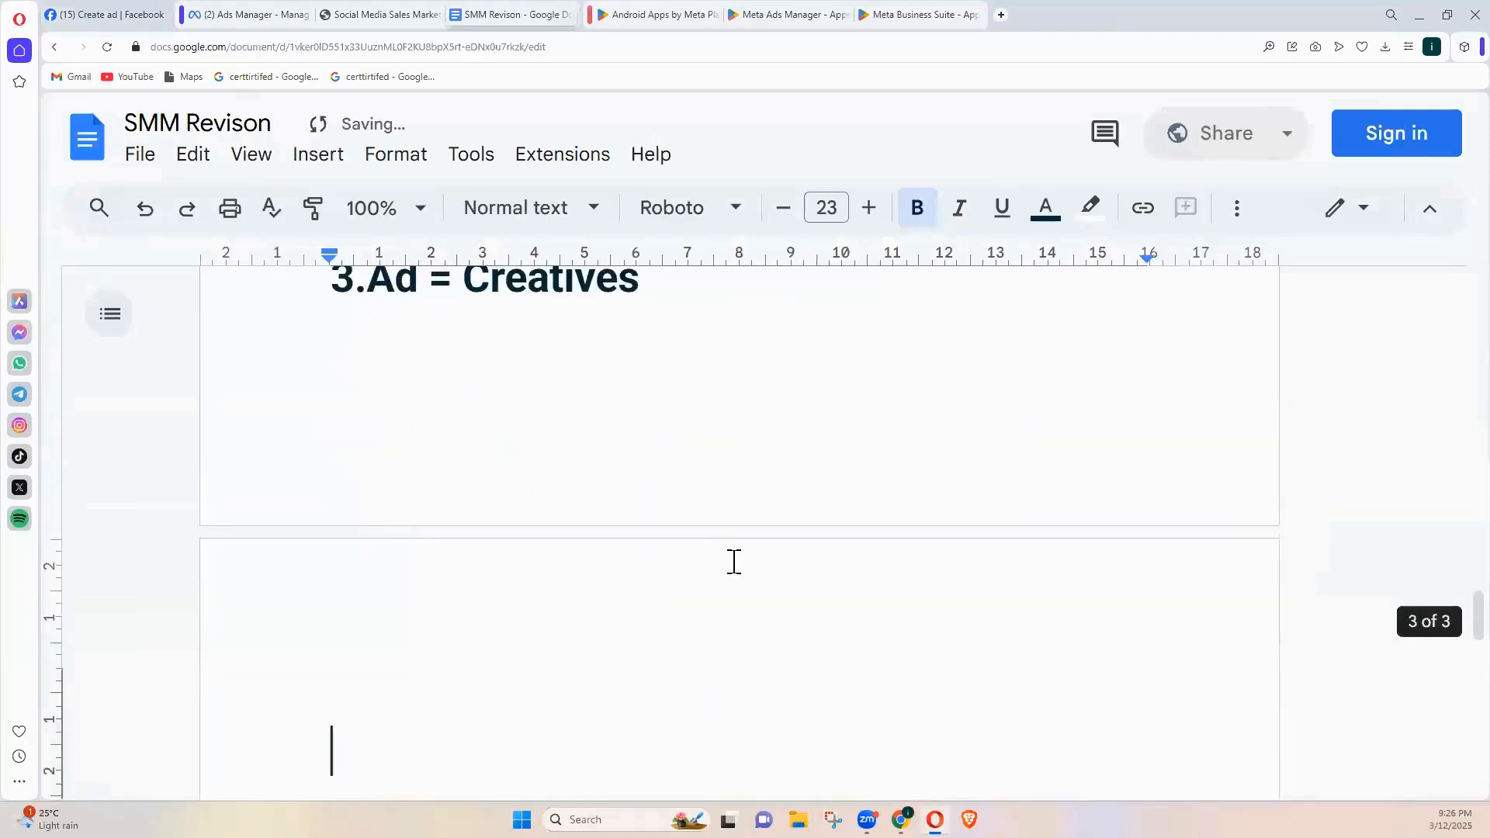
pyautogui.write('XC')
pyautogui.press('BackSpace')
pyautogui.press('BackSpace')
pyautogui.write('Cus')
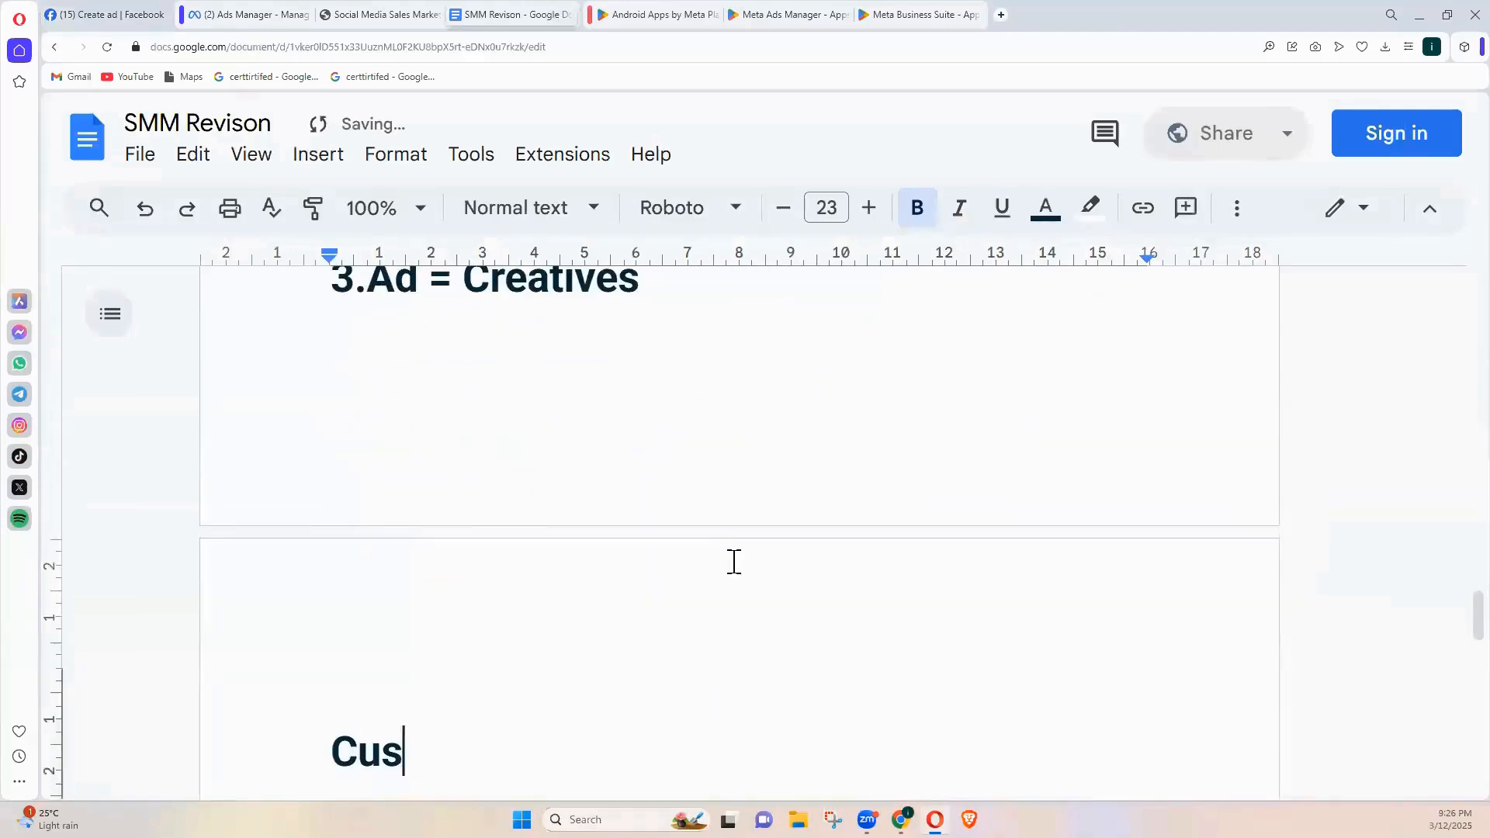
pyautogui.write('tomer')
# Add the line "Consumer = Female" below and complete the line above as "Customer = Male"
pyautogui.press('Return')
pyautogui.write('C')
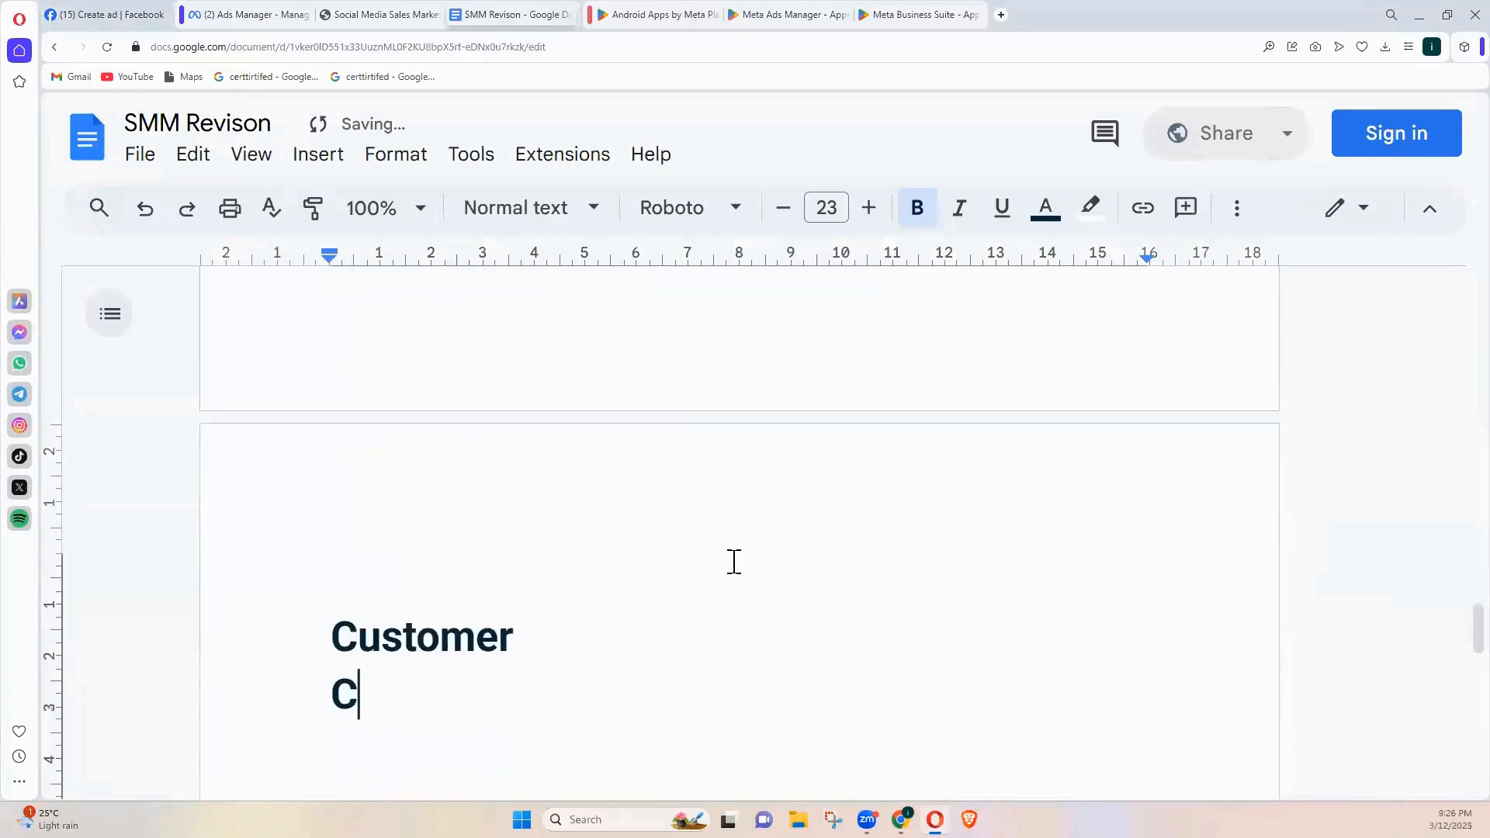
pyautogui.write('onsumwer')
pyautogui.press('BackSpace')
pyautogui.press('BackSpace')
pyautogui.press('BackSpace')
pyautogui.write('er = Female')
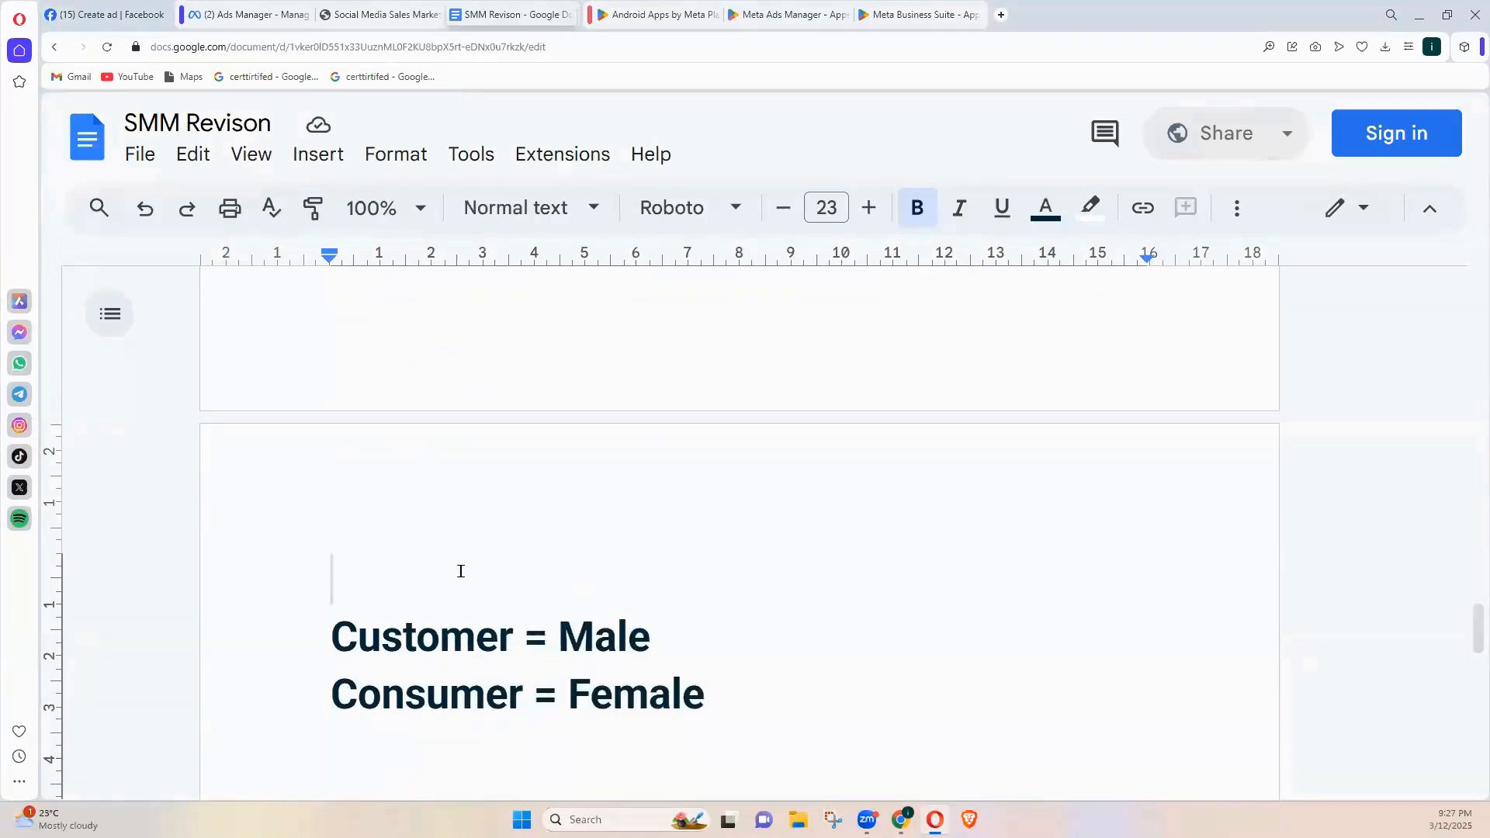
# Add the heading "Pamperz" above the Customer line, separated from it by one blank line
pyautogui.write('Pamperz')
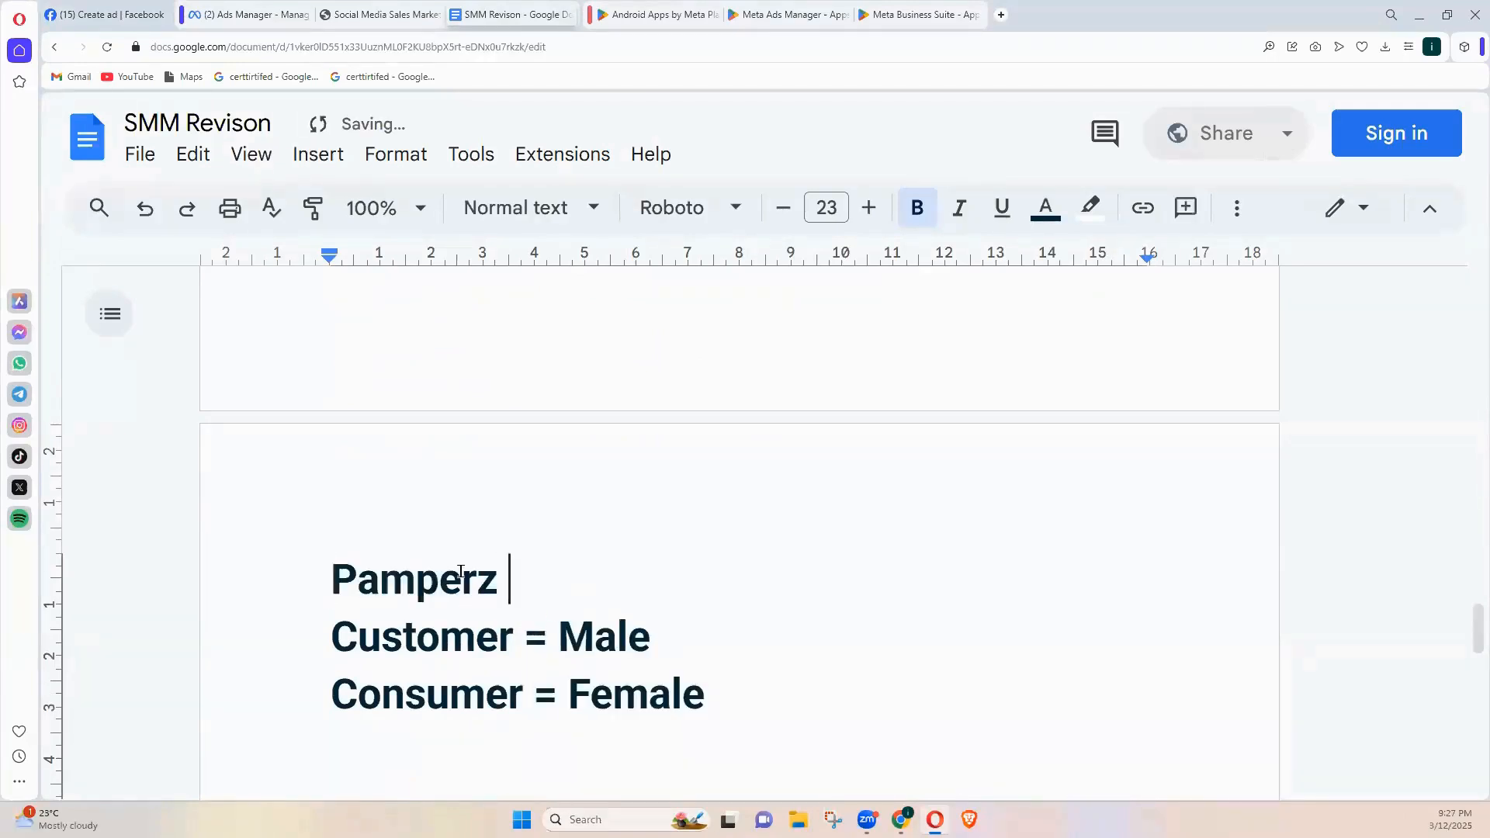
pyautogui.press('Return')
pyautogui.press('Return')
pyautogui.press('BackSpace')
pyautogui.scroll(-2, 610, 641)
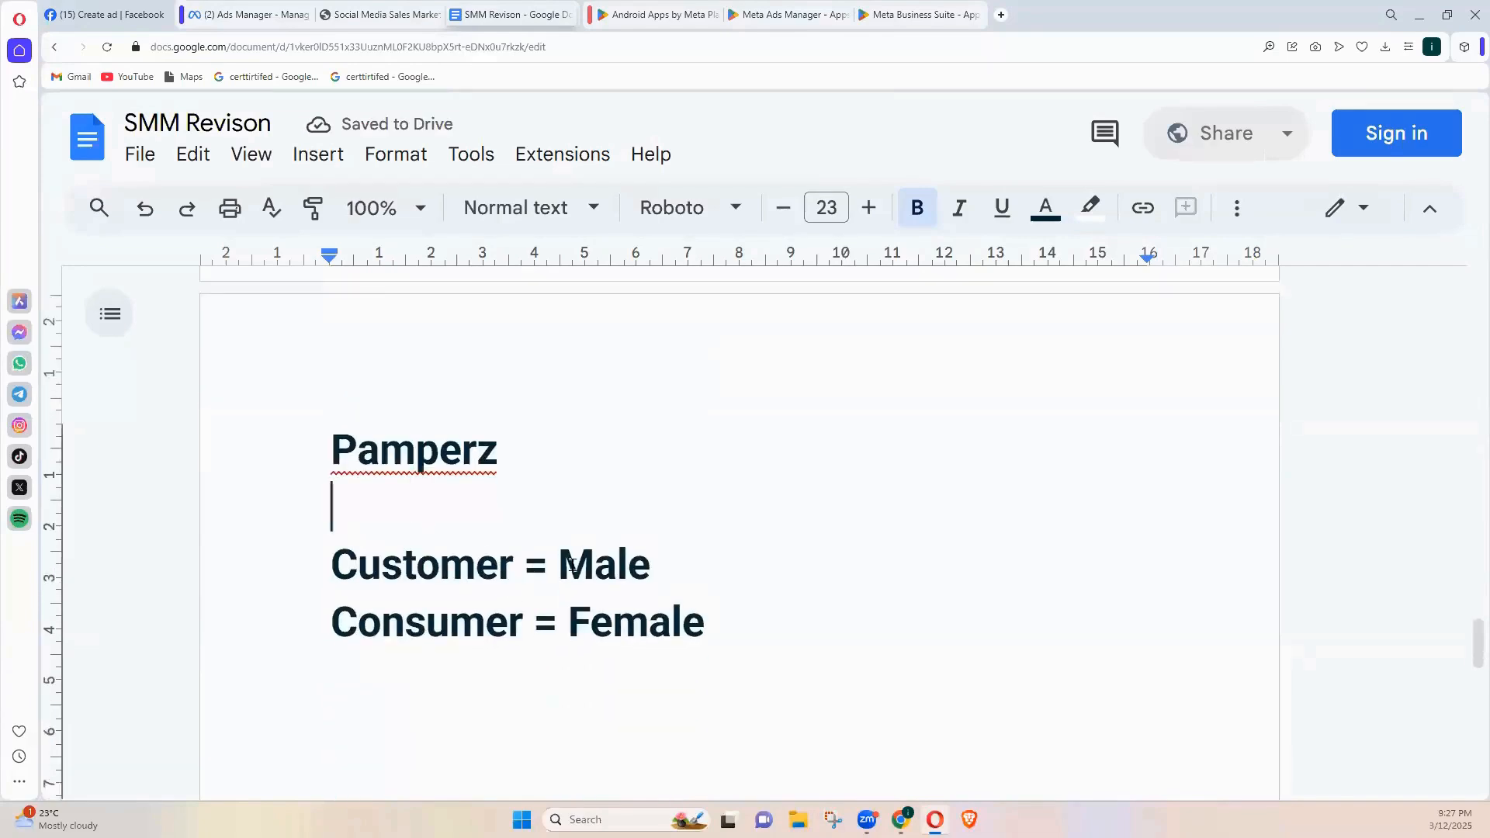
# Delete "Male" and "Female" from the Customer and Consumer lines, leaving both values empty after the equals signs
pyautogui.doubleClick(638, 568)
pyautogui.press('BackSpace')
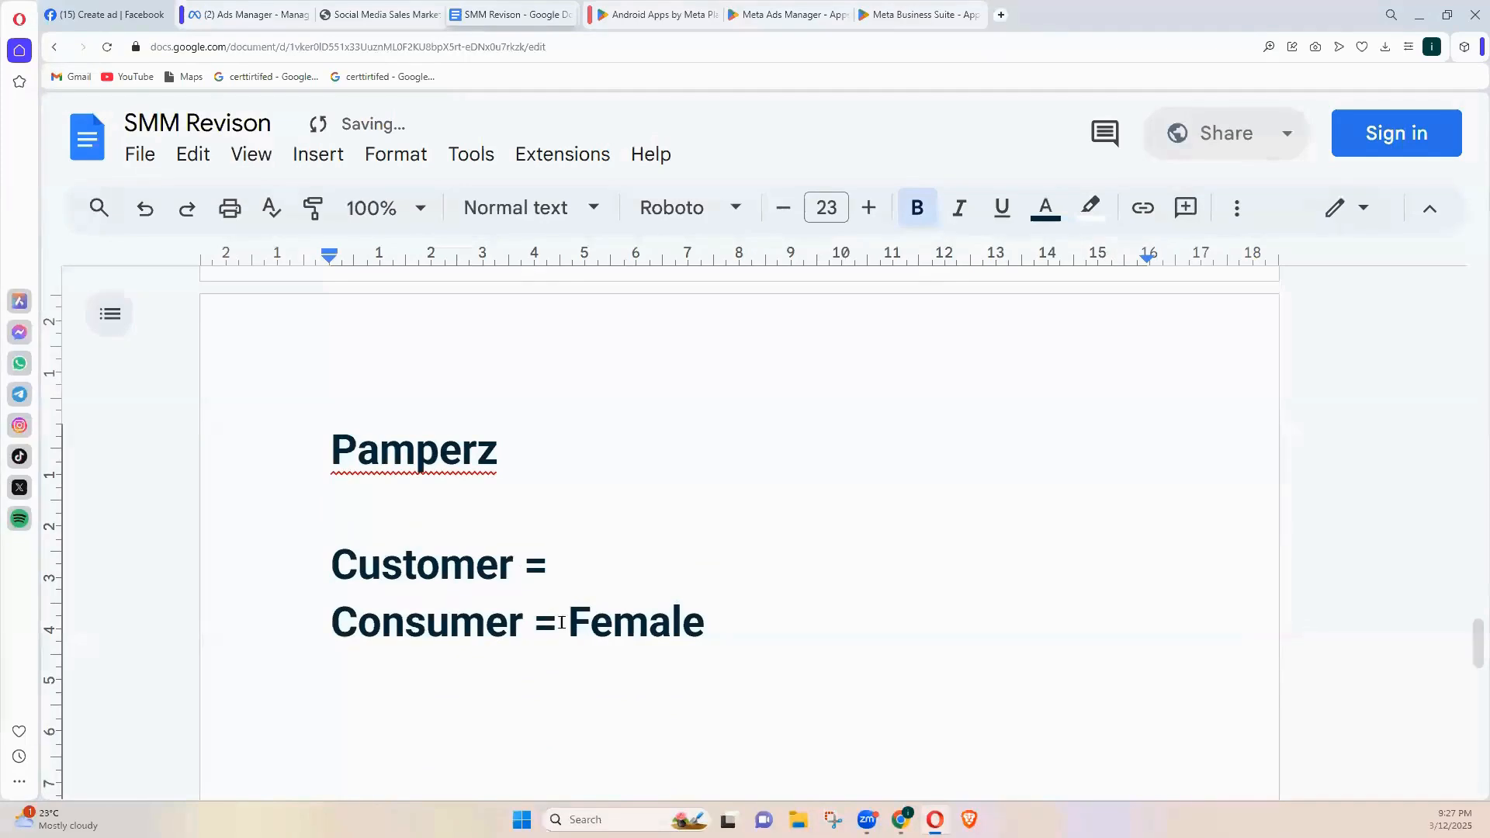
pyautogui.doubleClick(707, 623)
pyautogui.press('BackSpace')
pyautogui.click(571, 577)
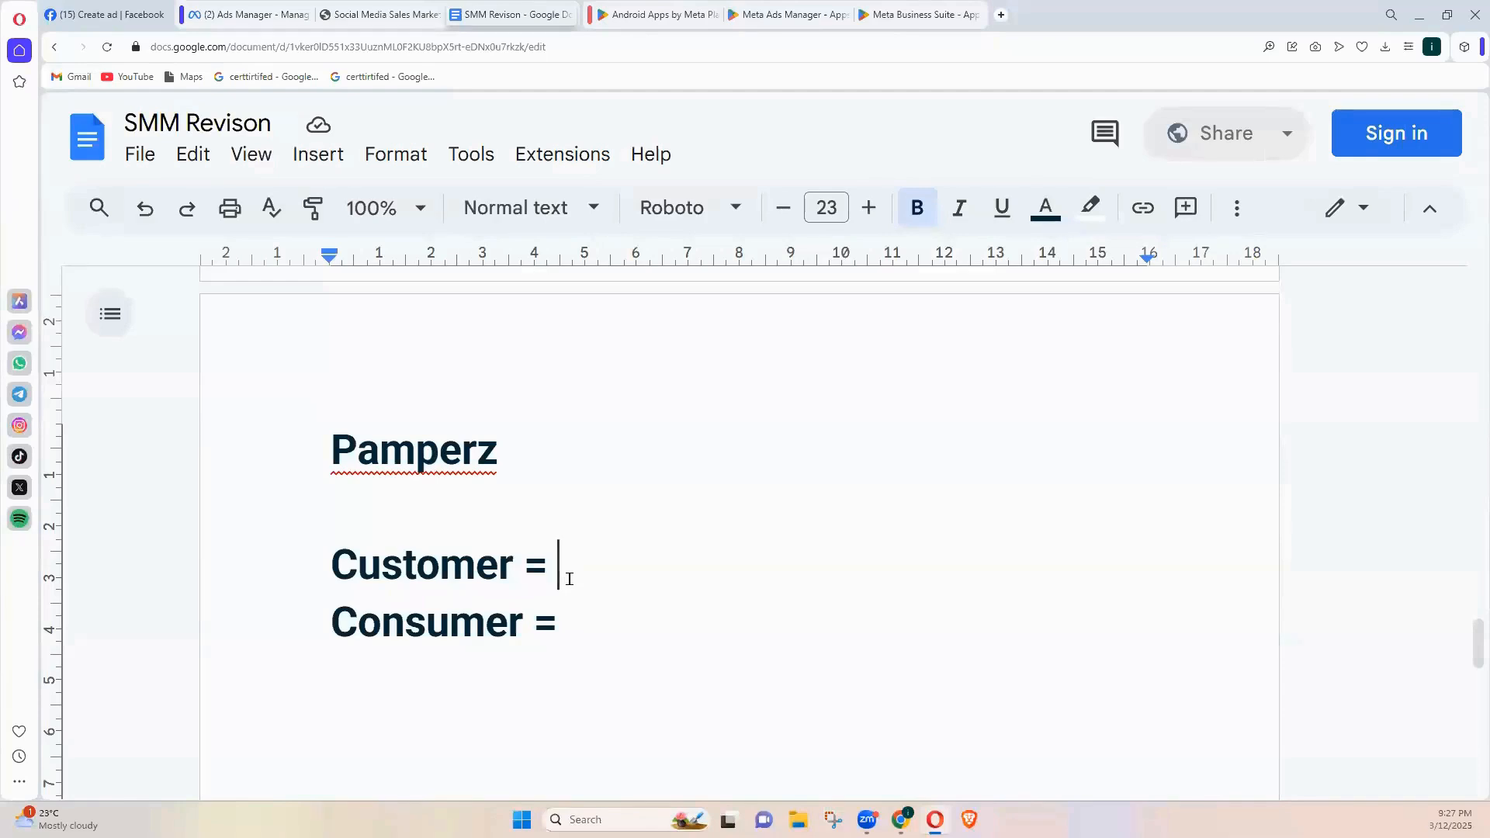
pyautogui.doubleClick(607, 634)
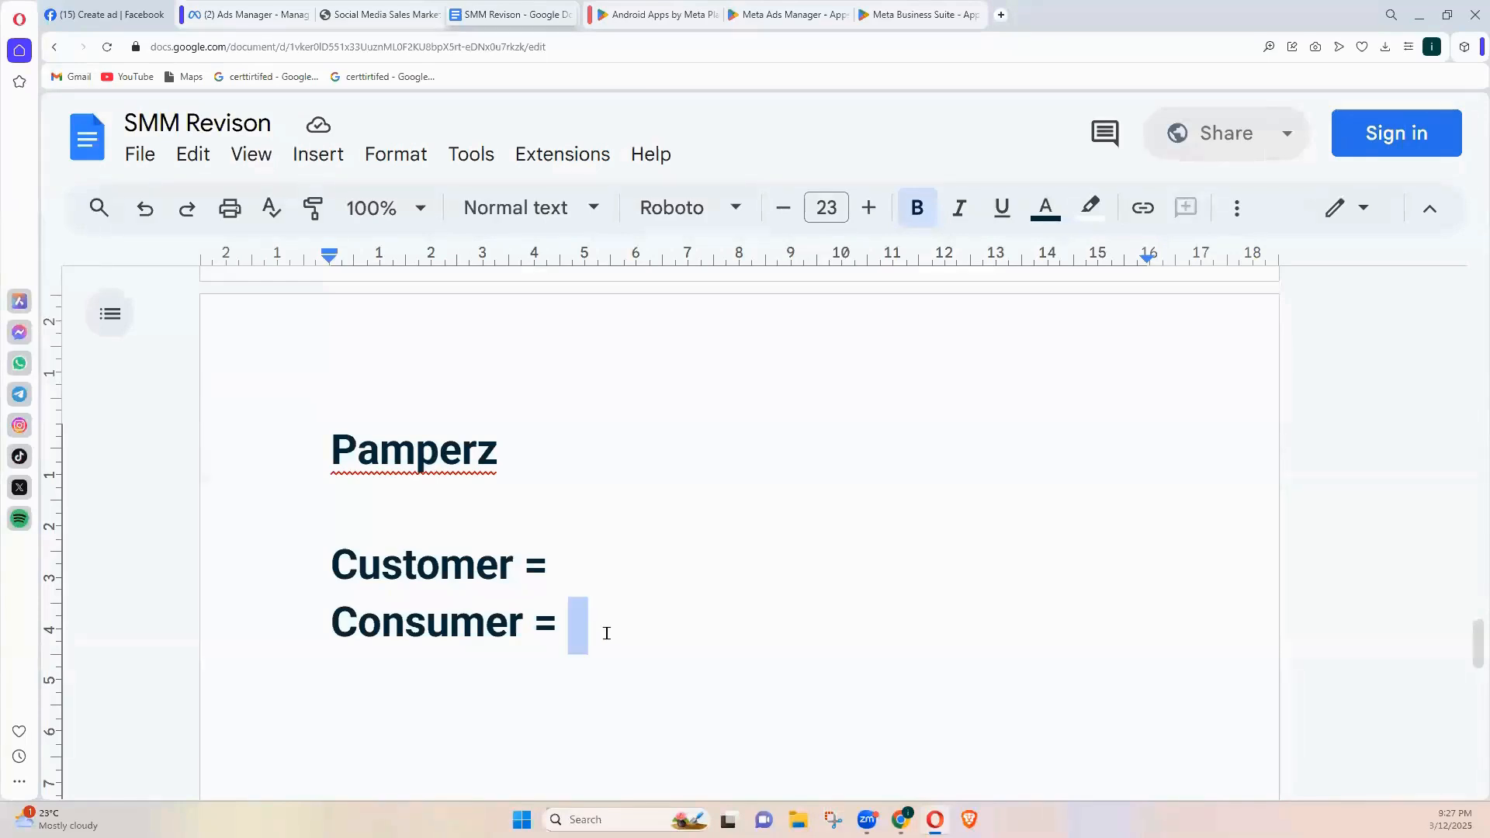
# Complete the Consumer line with the value "Baby 1 Day - 3 Years" after the equals sign
pyautogui.click(608, 631)
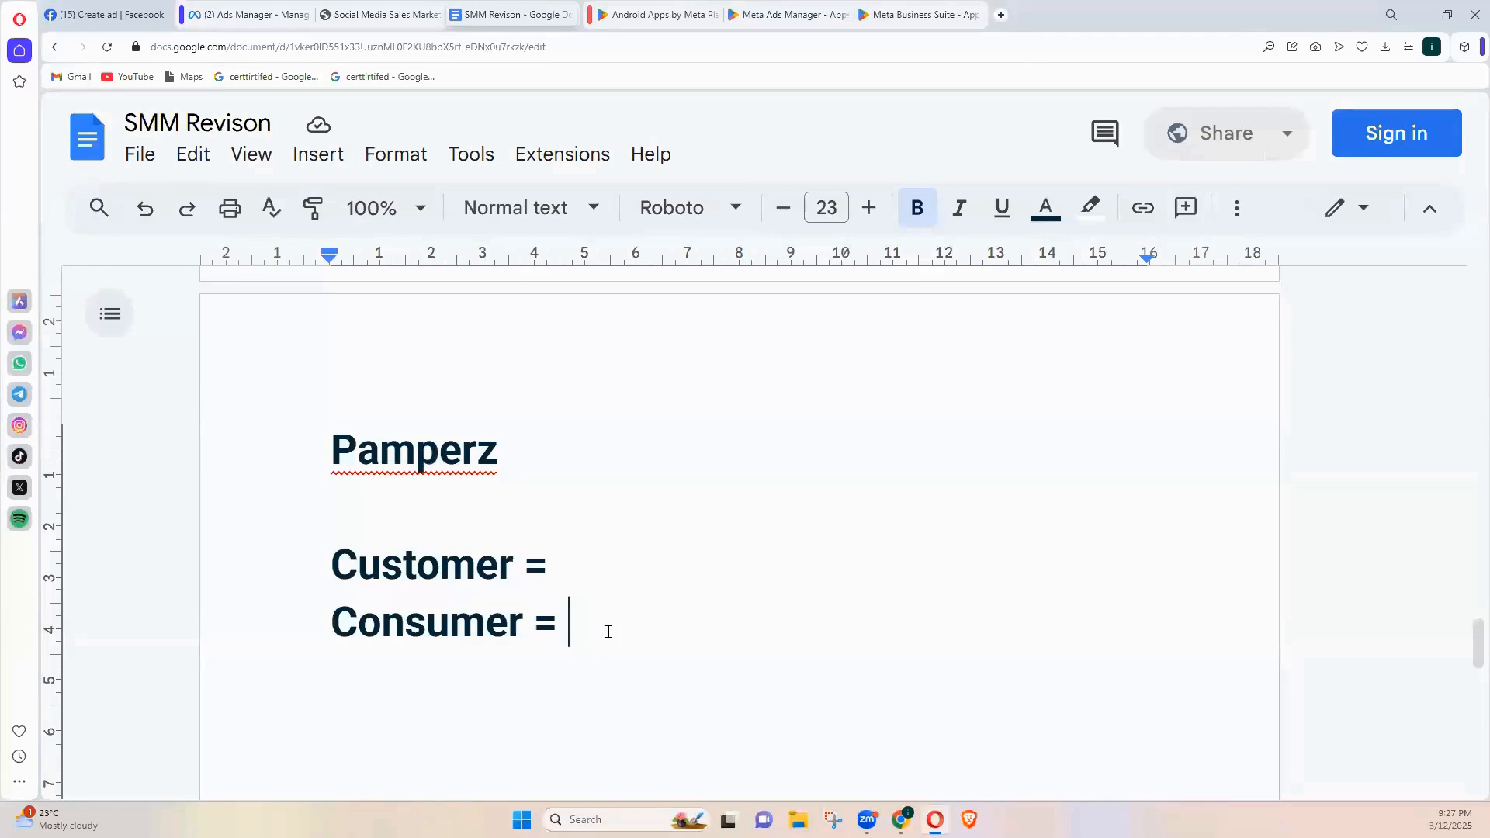
pyautogui.write('Baby ')
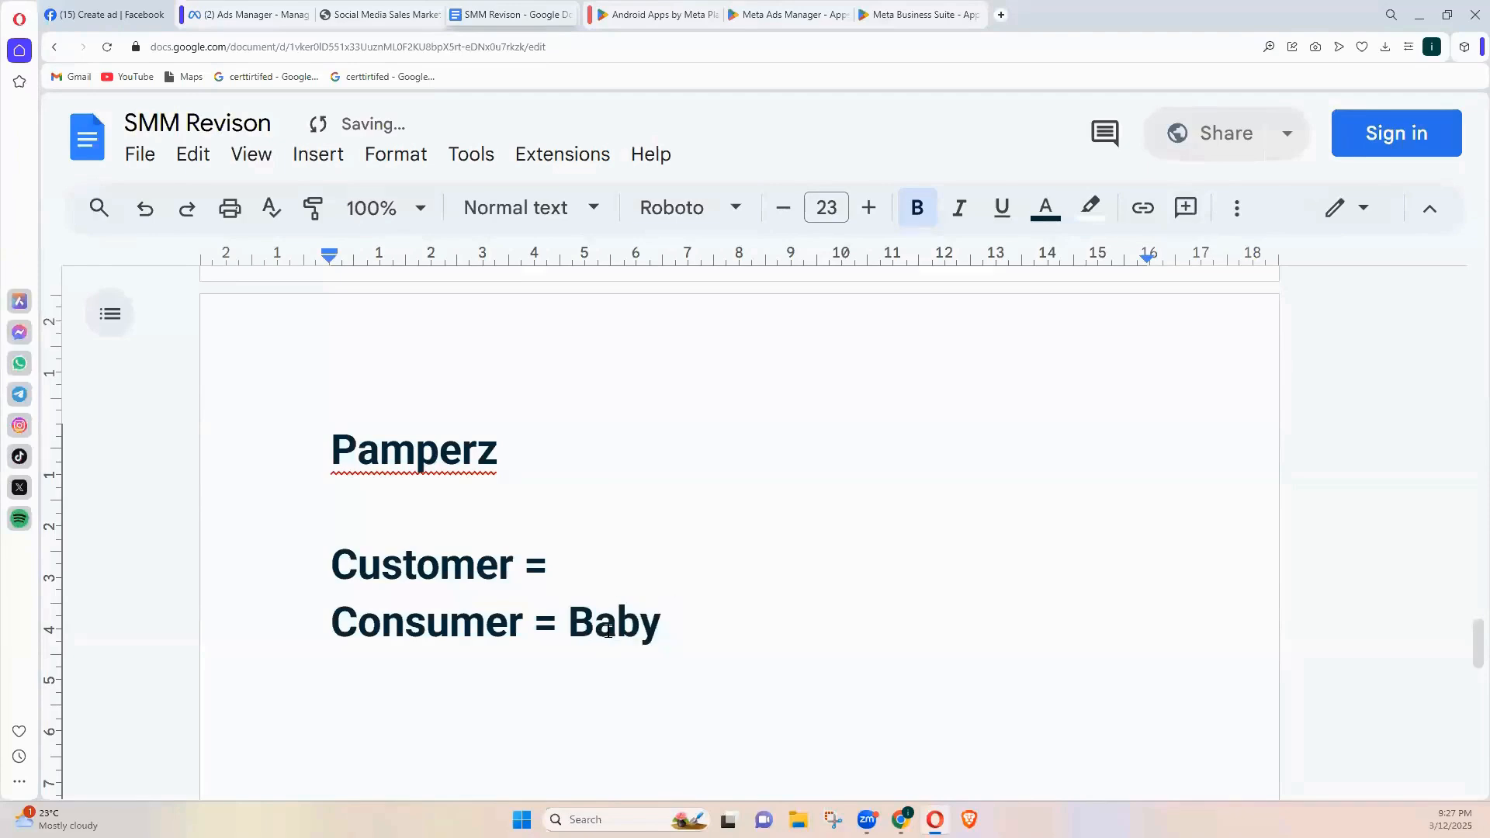
pyautogui.write('1 Day')
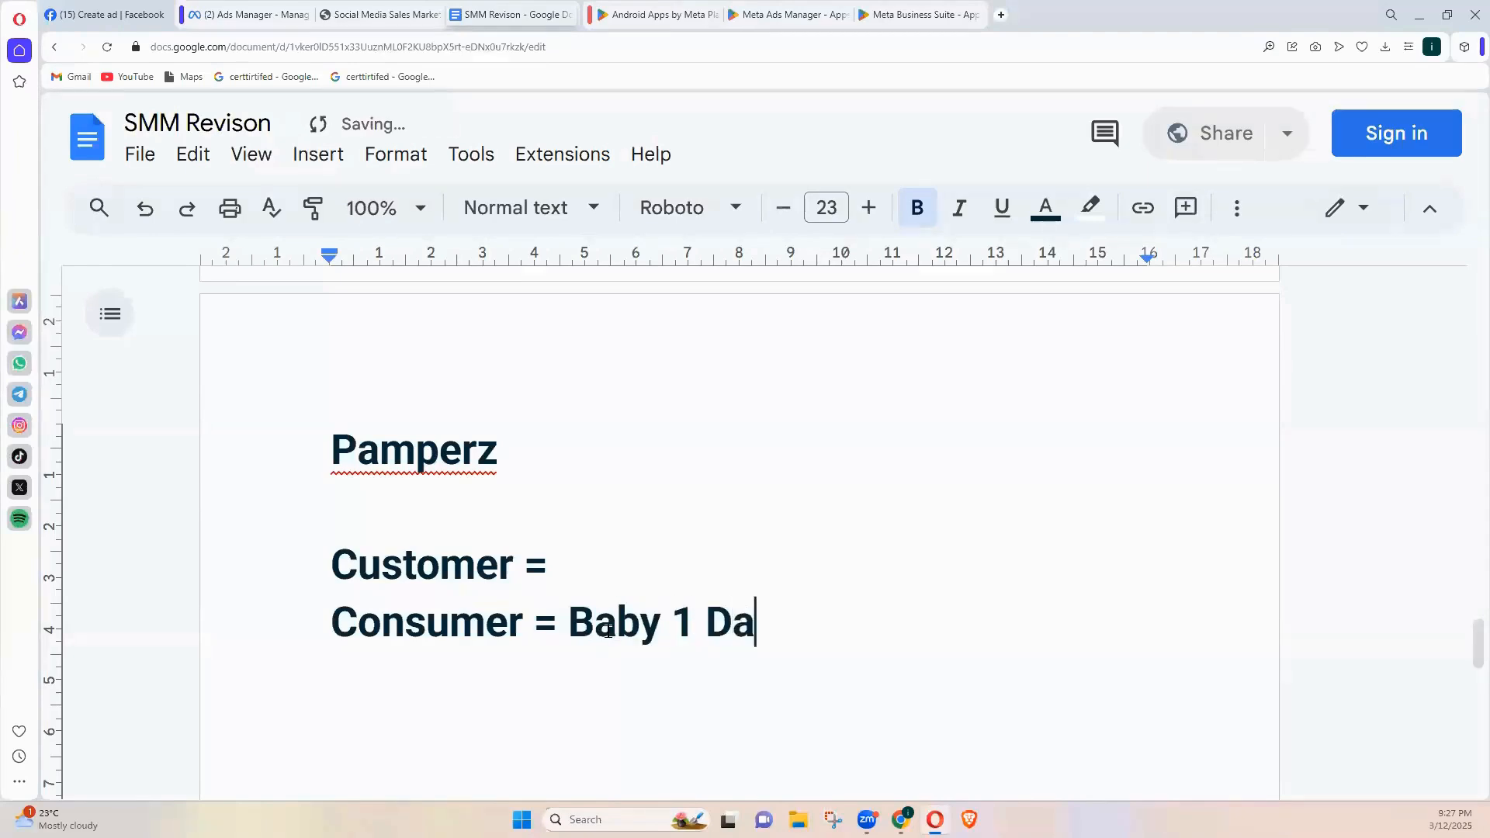
pyautogui.write('-')
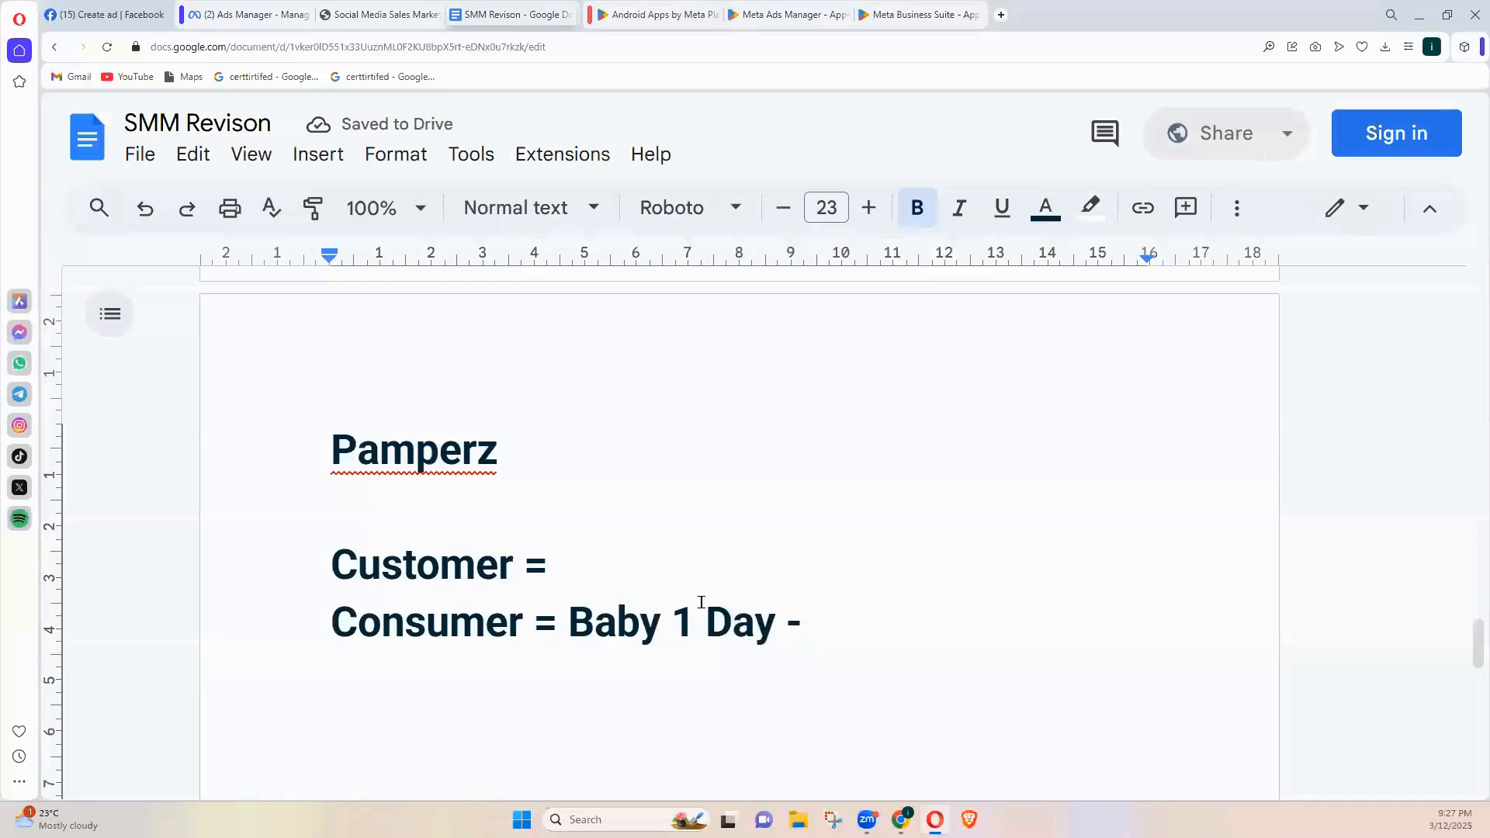
pyautogui.click(679, 621)
pyautogui.click(834, 627)
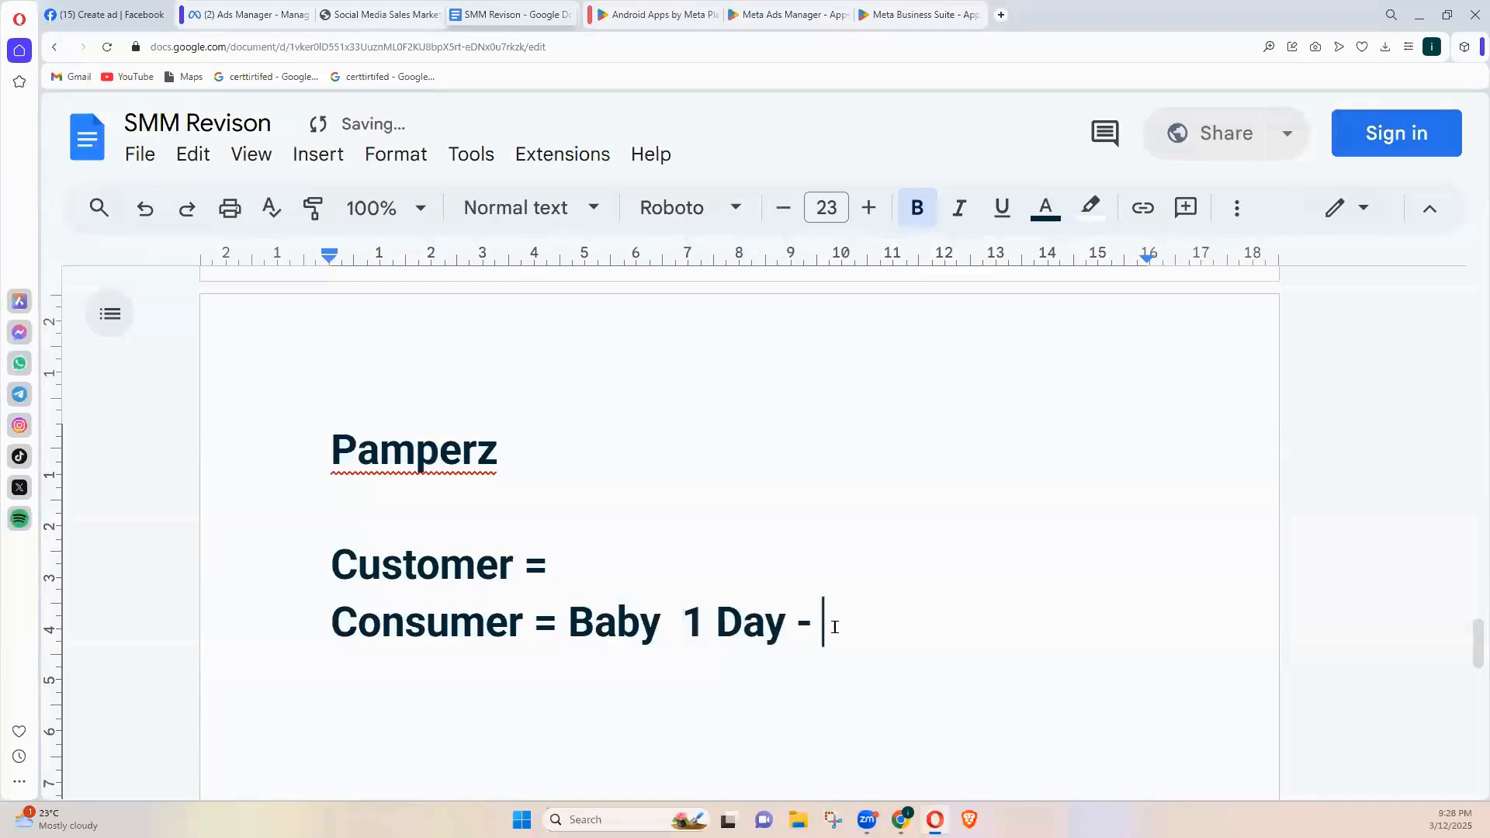
pyautogui.doubleClick(835, 628)
pyautogui.click(841, 623)
pyautogui.write('3 Years')
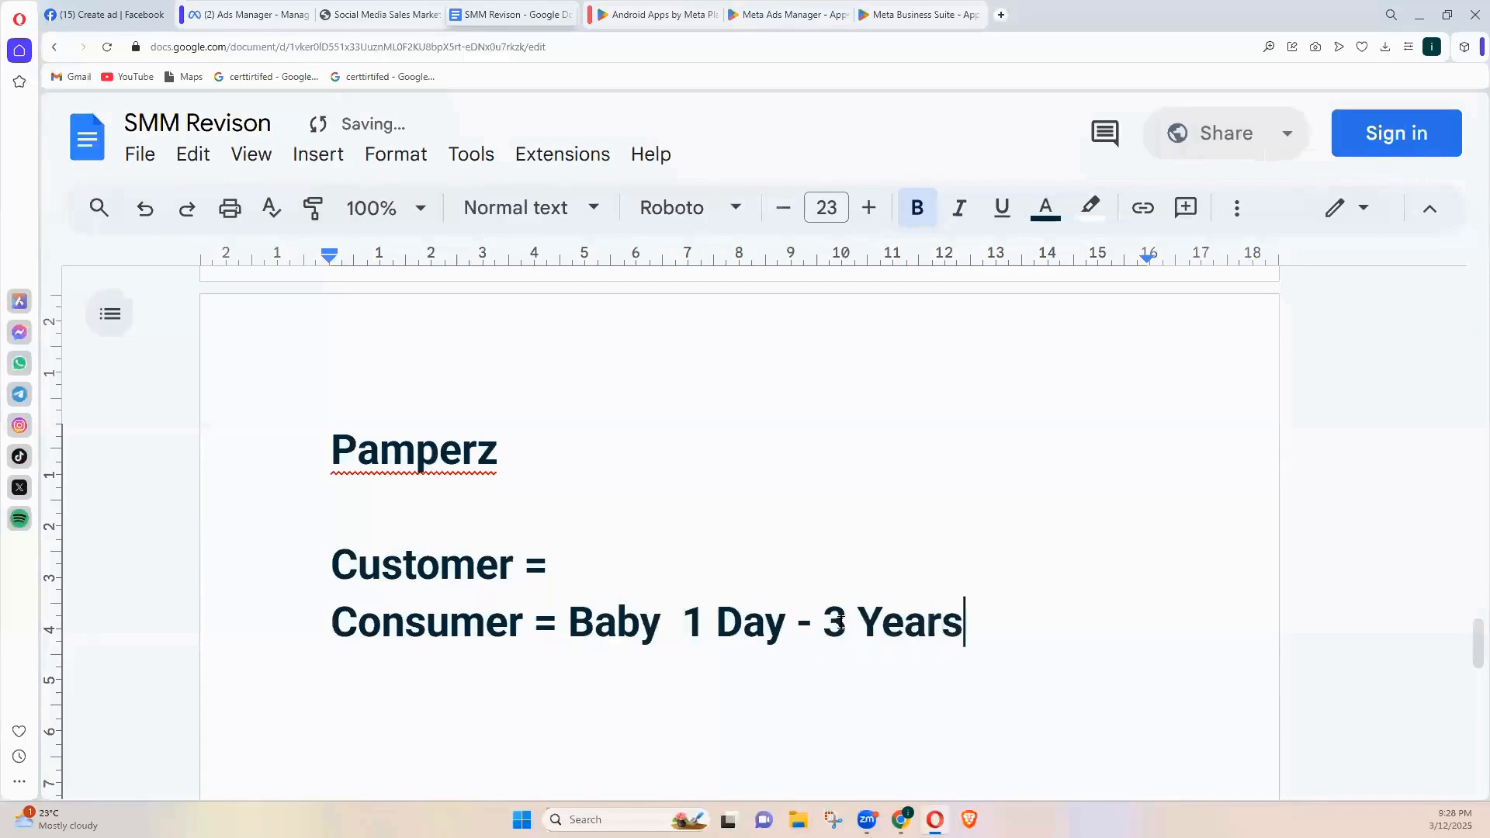
# Fill in the Customer line with the value "Parents" after the equals sign
pyautogui.click(575, 577)
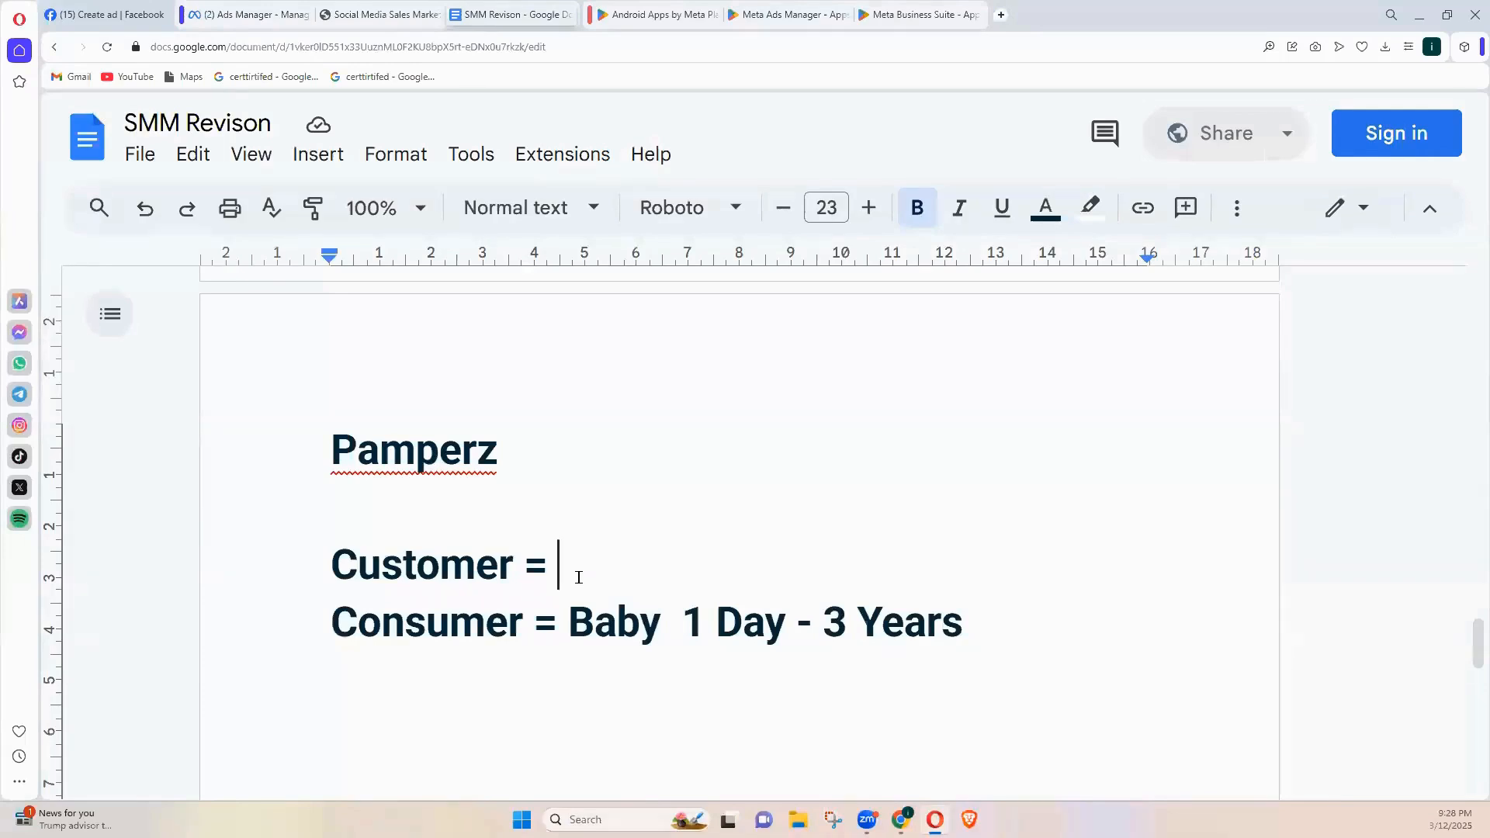
pyautogui.write('P')
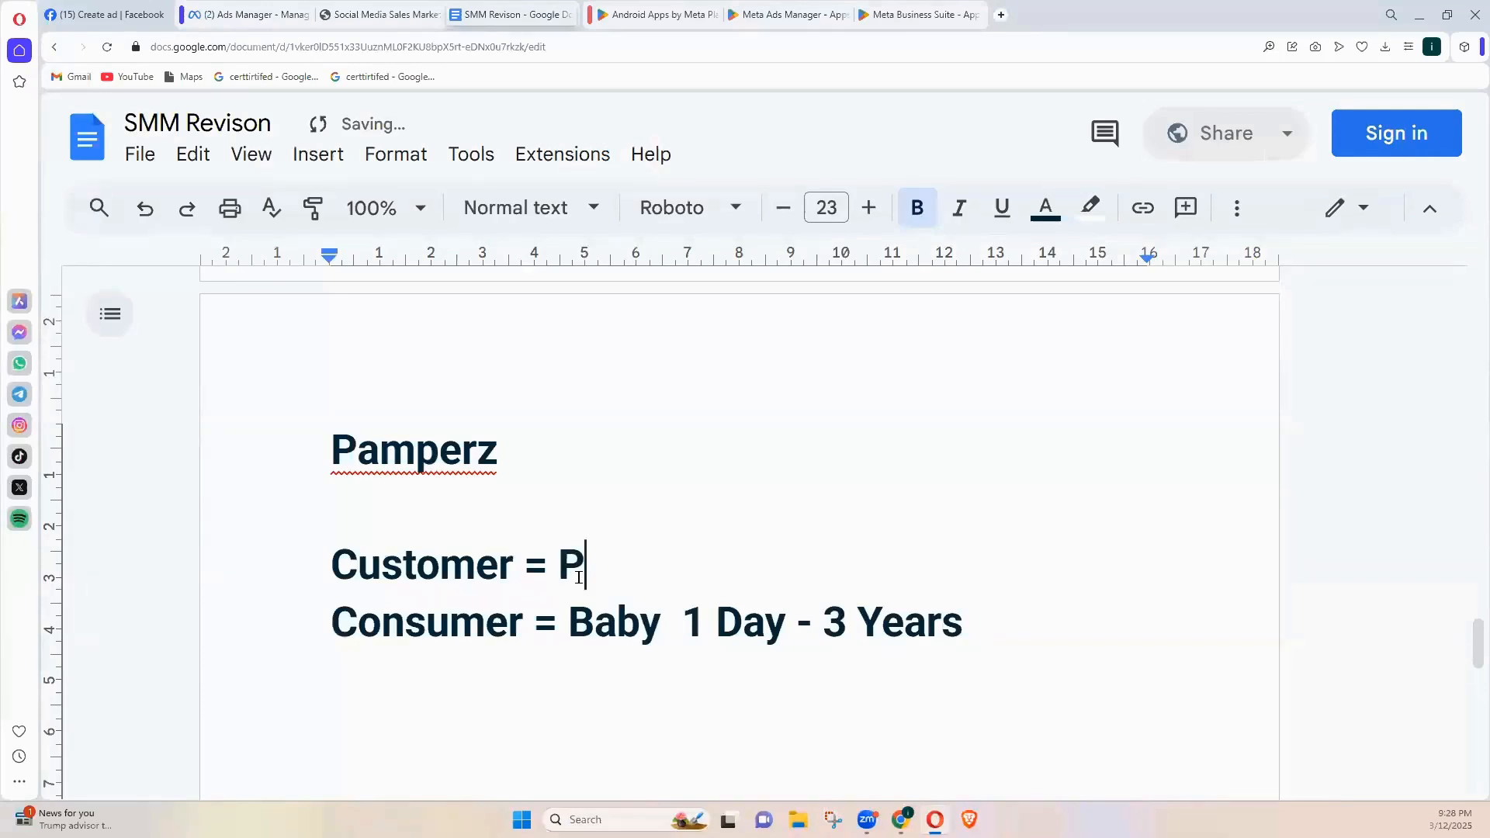
pyautogui.write('asre')
pyautogui.press('BackSpace')
pyautogui.press('BackSpace')
pyautogui.press('BackSpace')
pyautogui.write('rents')
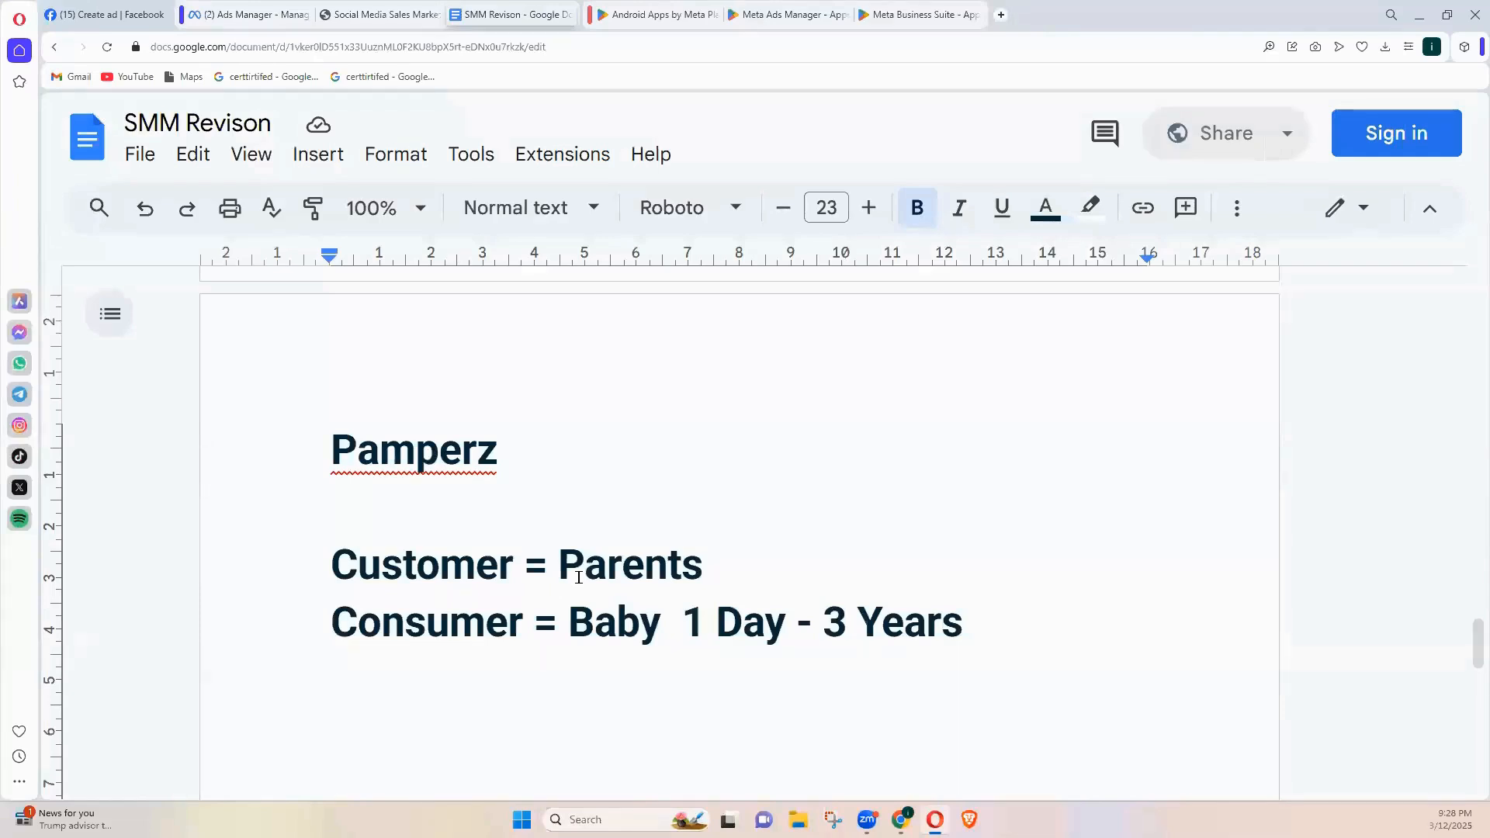
# Clear the values on the Customer and Consumer lines, and delete the "Pamperz" heading with the blank line below it
pyautogui.moveTo(565, 573); pyautogui.dragTo(729, 559)
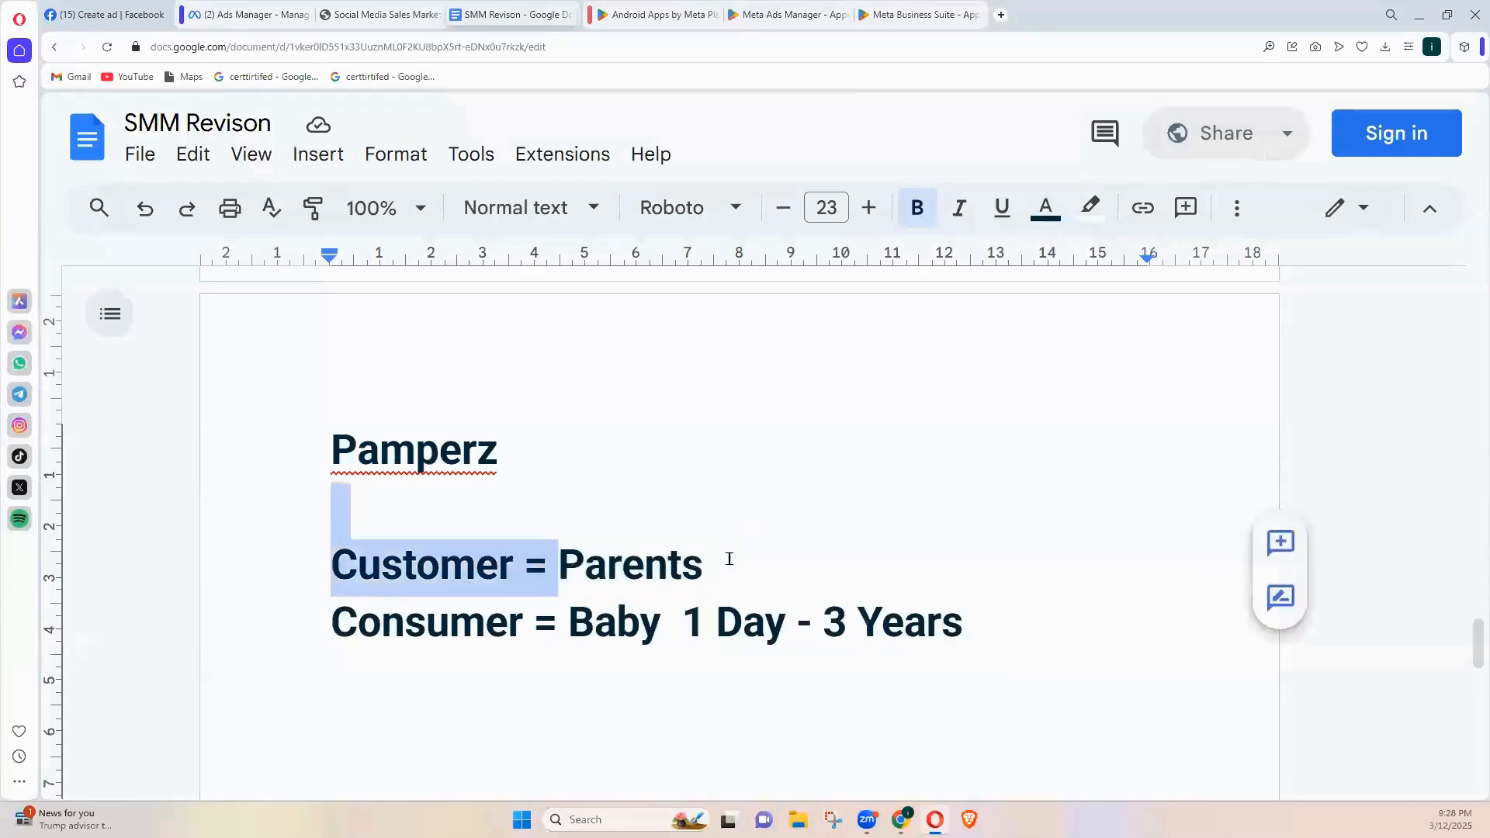
pyautogui.press('BackSpace')
pyautogui.press('Return')
pyautogui.moveTo(571, 631); pyautogui.dragTo(1038, 641)
pyautogui.press('BackSpace')
pyautogui.moveTo(513, 458); pyautogui.dragTo(253, 453)
pyautogui.press('BackSpace')
pyautogui.press('Delete')
pyautogui.press('Delete')
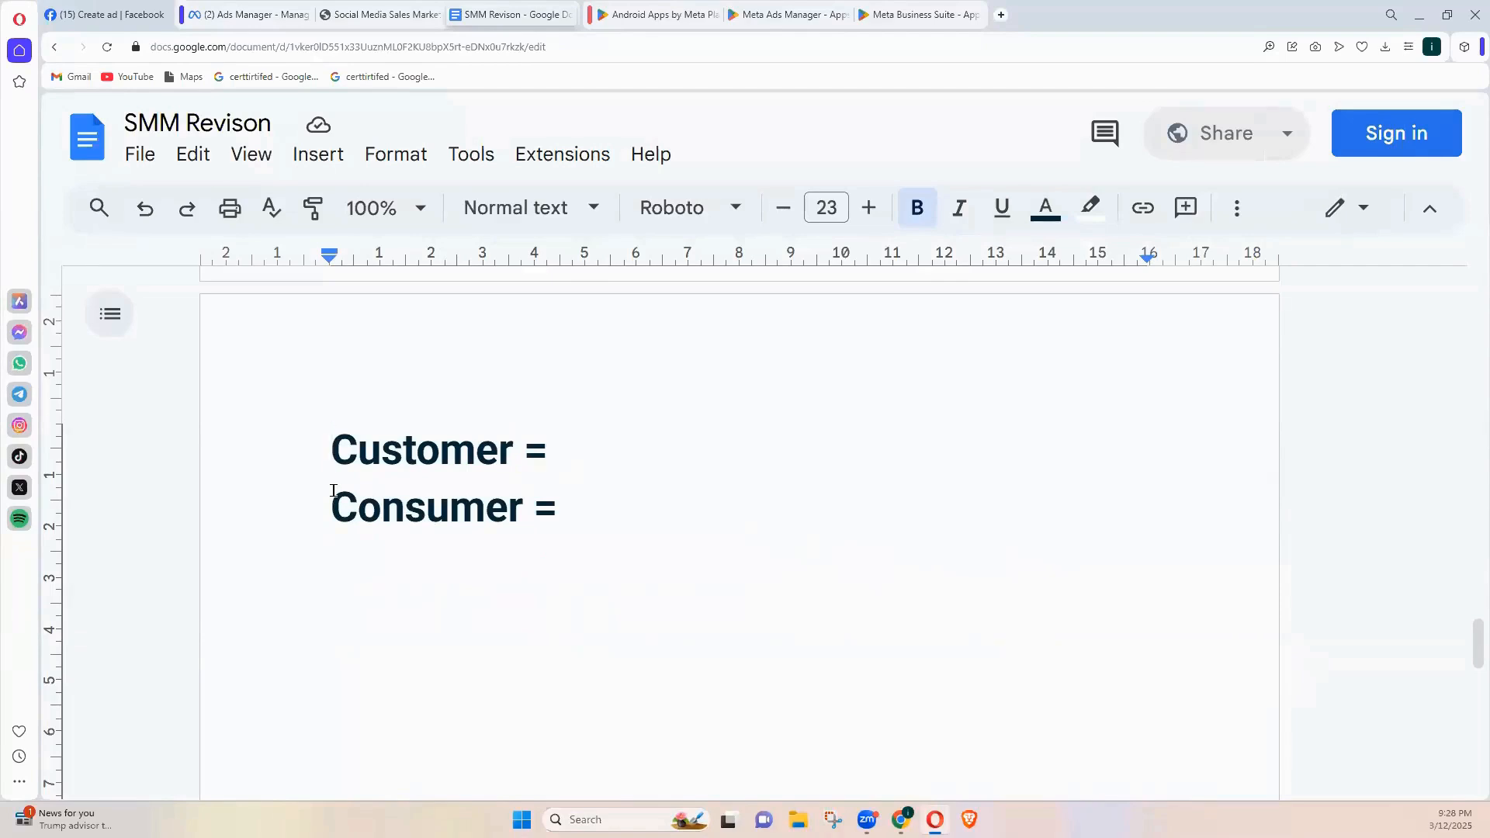
# Add the heading "Iphone 16 Pro Max = 7 Lakh" above the Customer line, separated from it by one blank line
pyautogui.press('Return')
pyautogui.scroll(1, 475, 485)
pyautogui.write('Iphone')
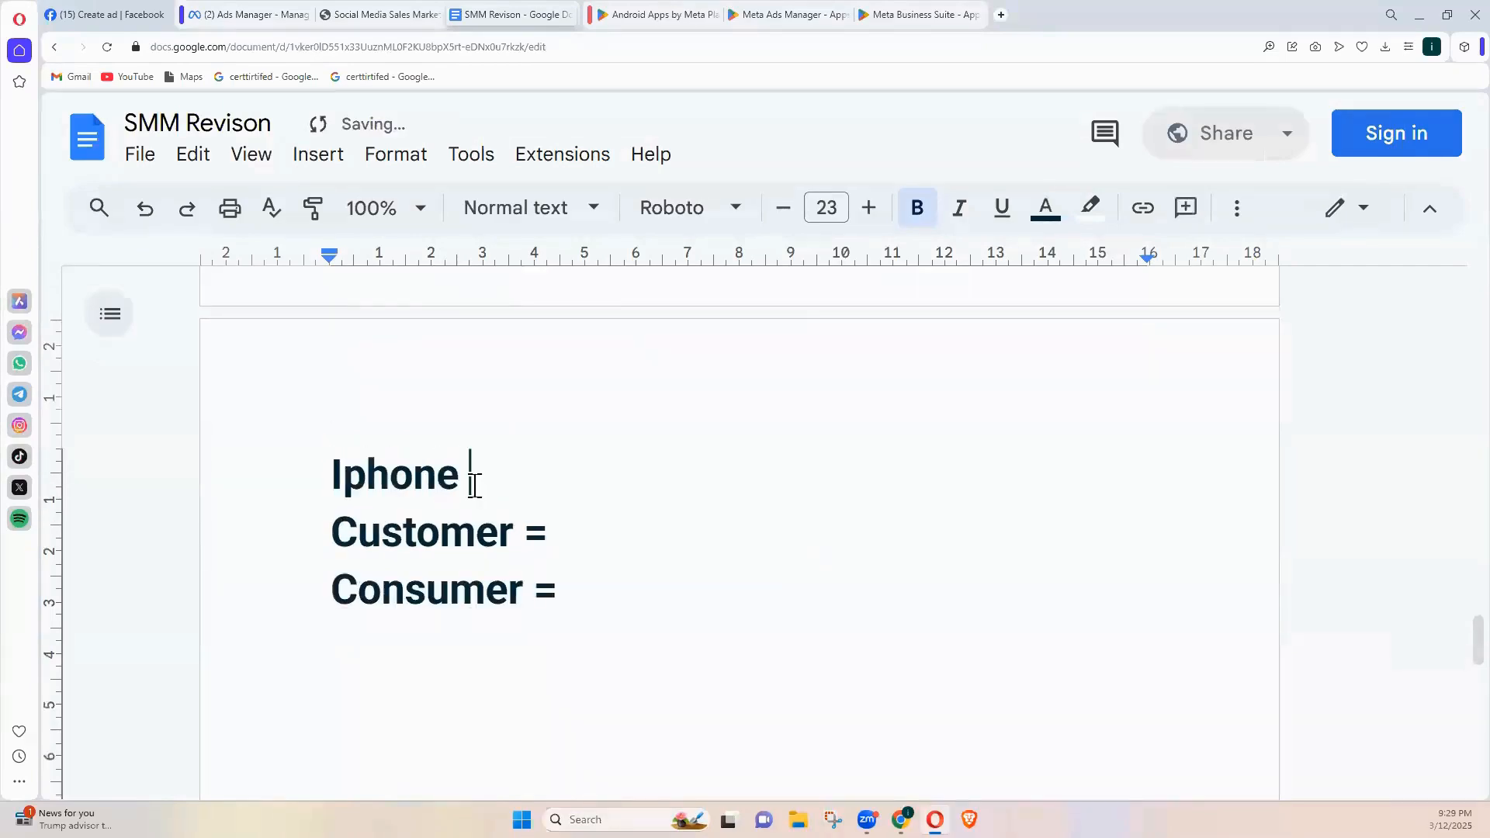
pyautogui.press('Return')
pyautogui.press('BackSpace')
pyautogui.write('16 P')
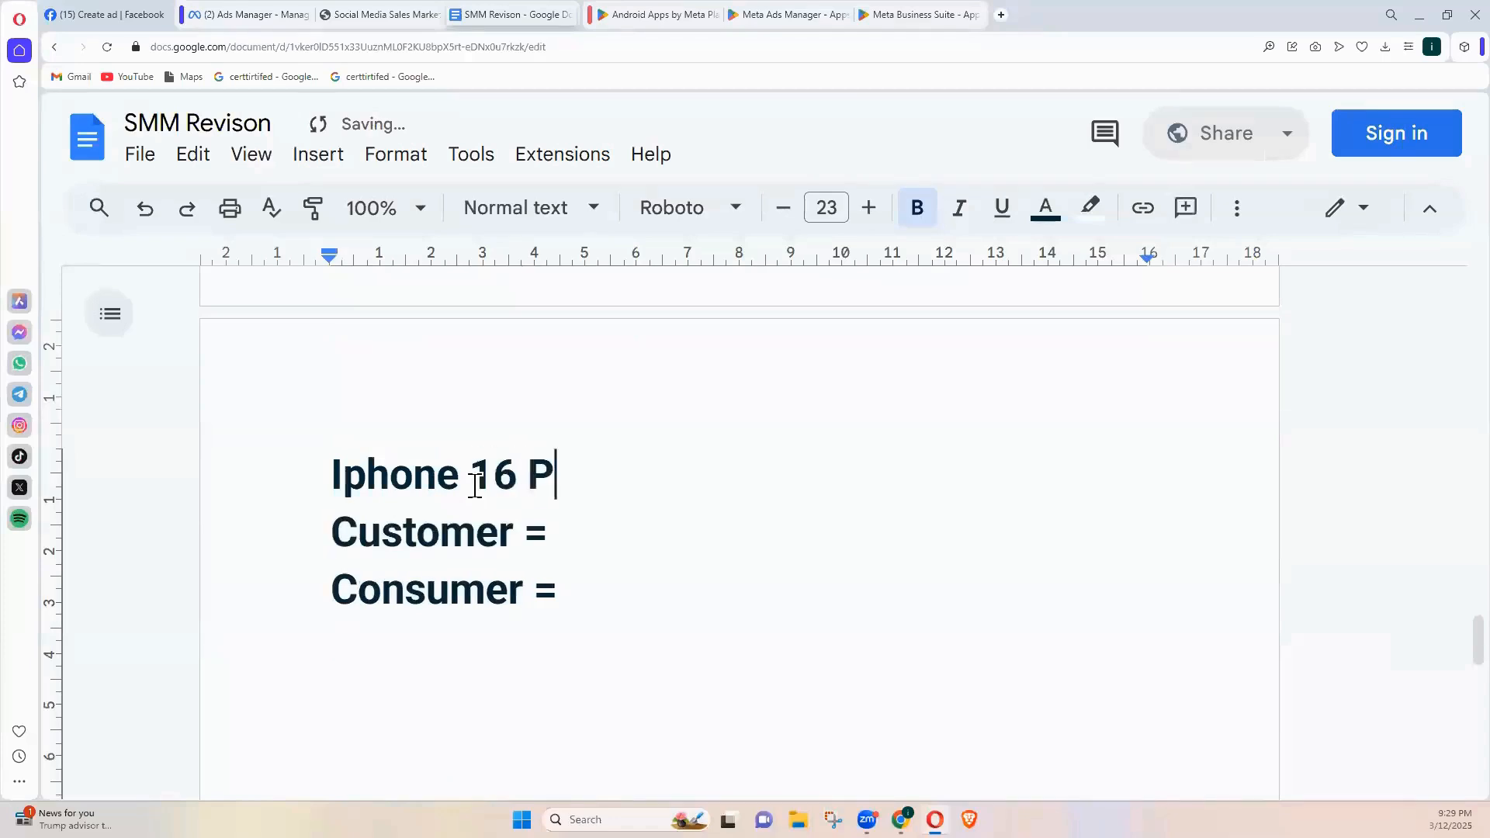
pyautogui.write('ro Max')
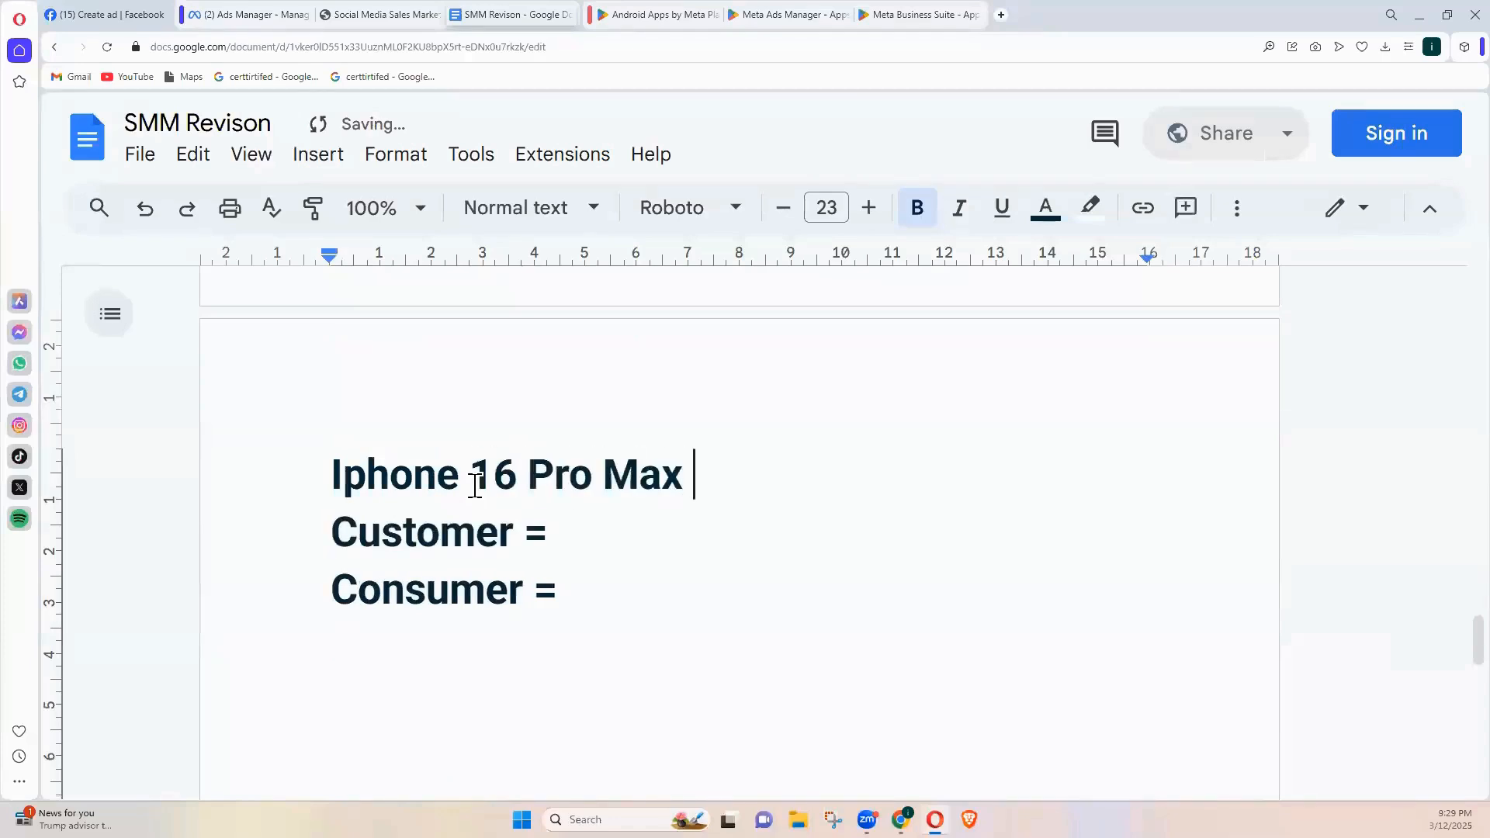
pyautogui.press('Return')
pyautogui.scroll(-1, 452, 516)
pyautogui.scroll(-1, 453, 516)
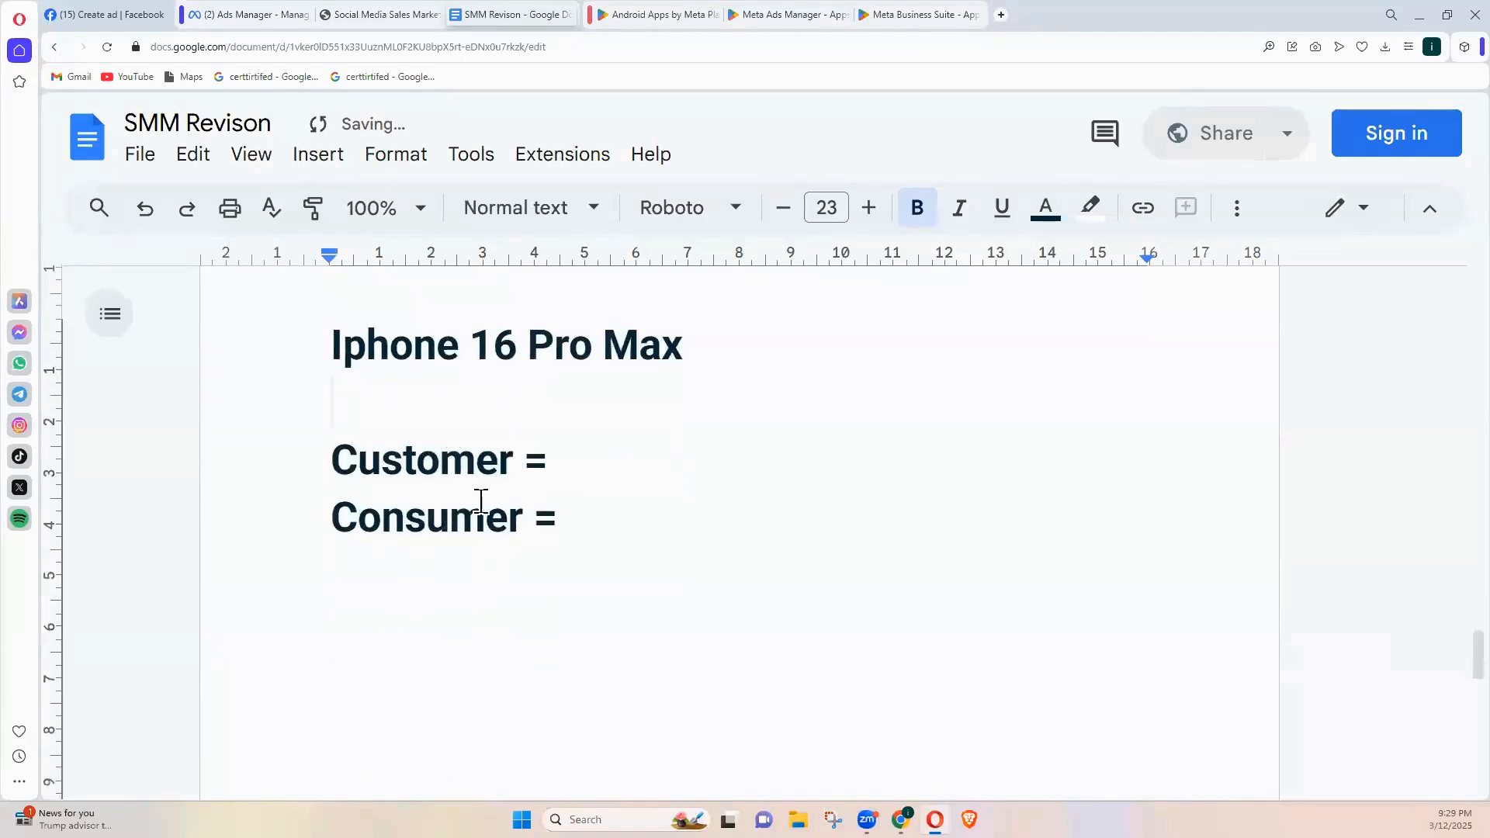
pyautogui.click(718, 363)
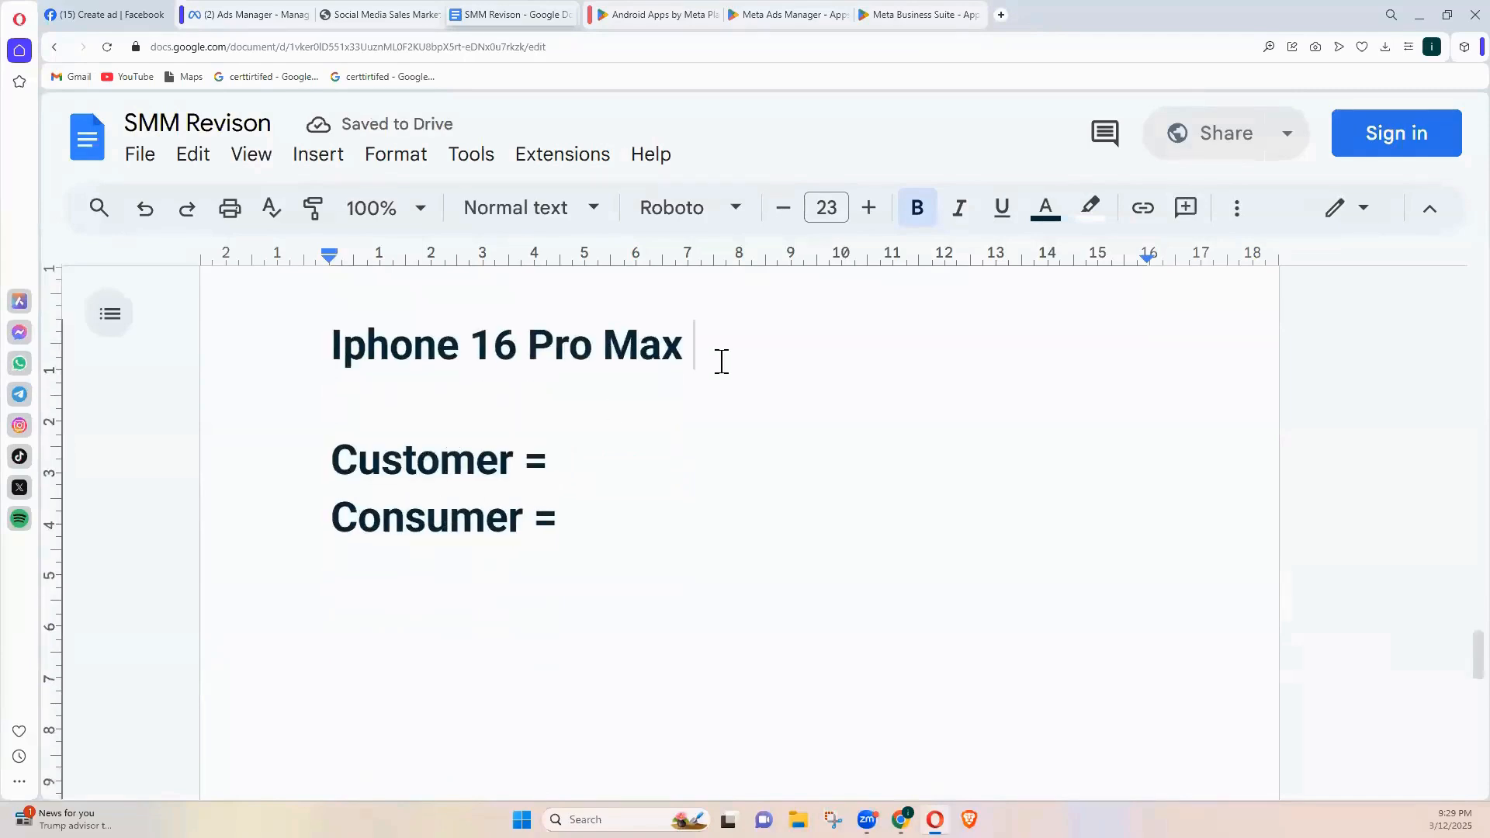
pyautogui.write('= 7 Lakh')
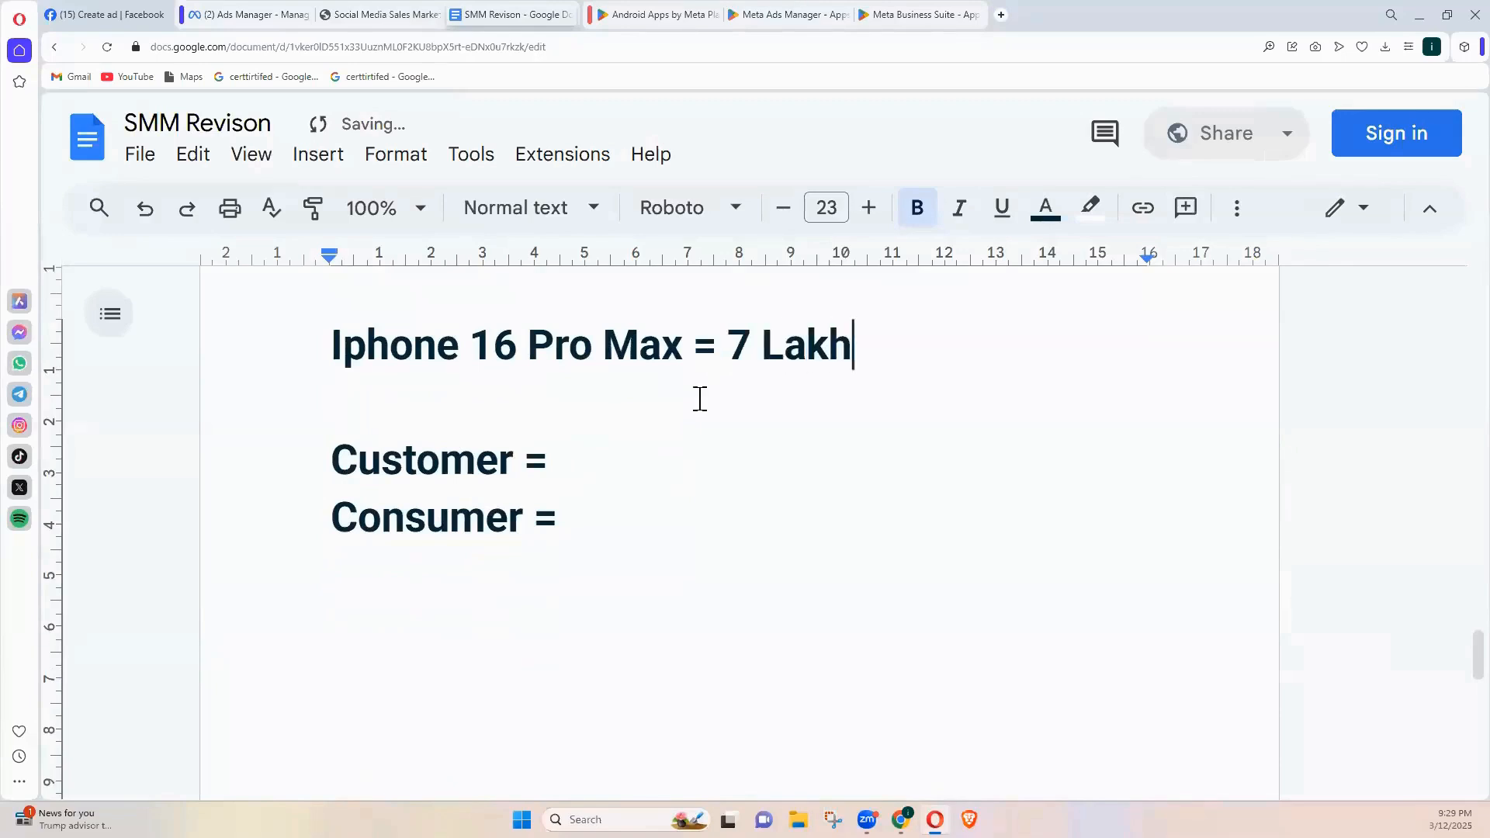
# Complete the two lines below the heading as "Customer = Pay" and "Consumer = Use"
pyautogui.click(668, 458)
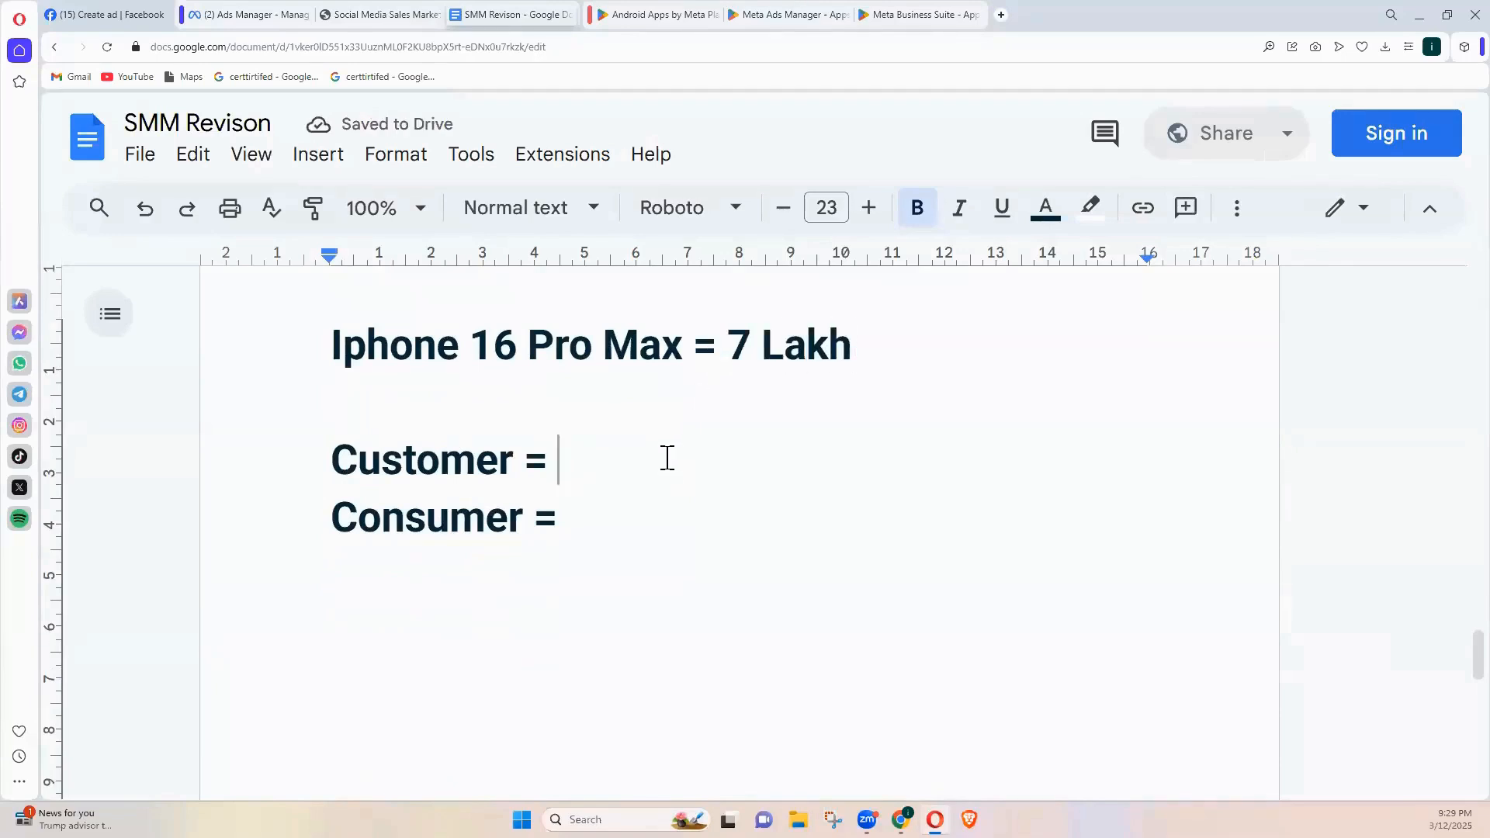
pyautogui.write('Pay')
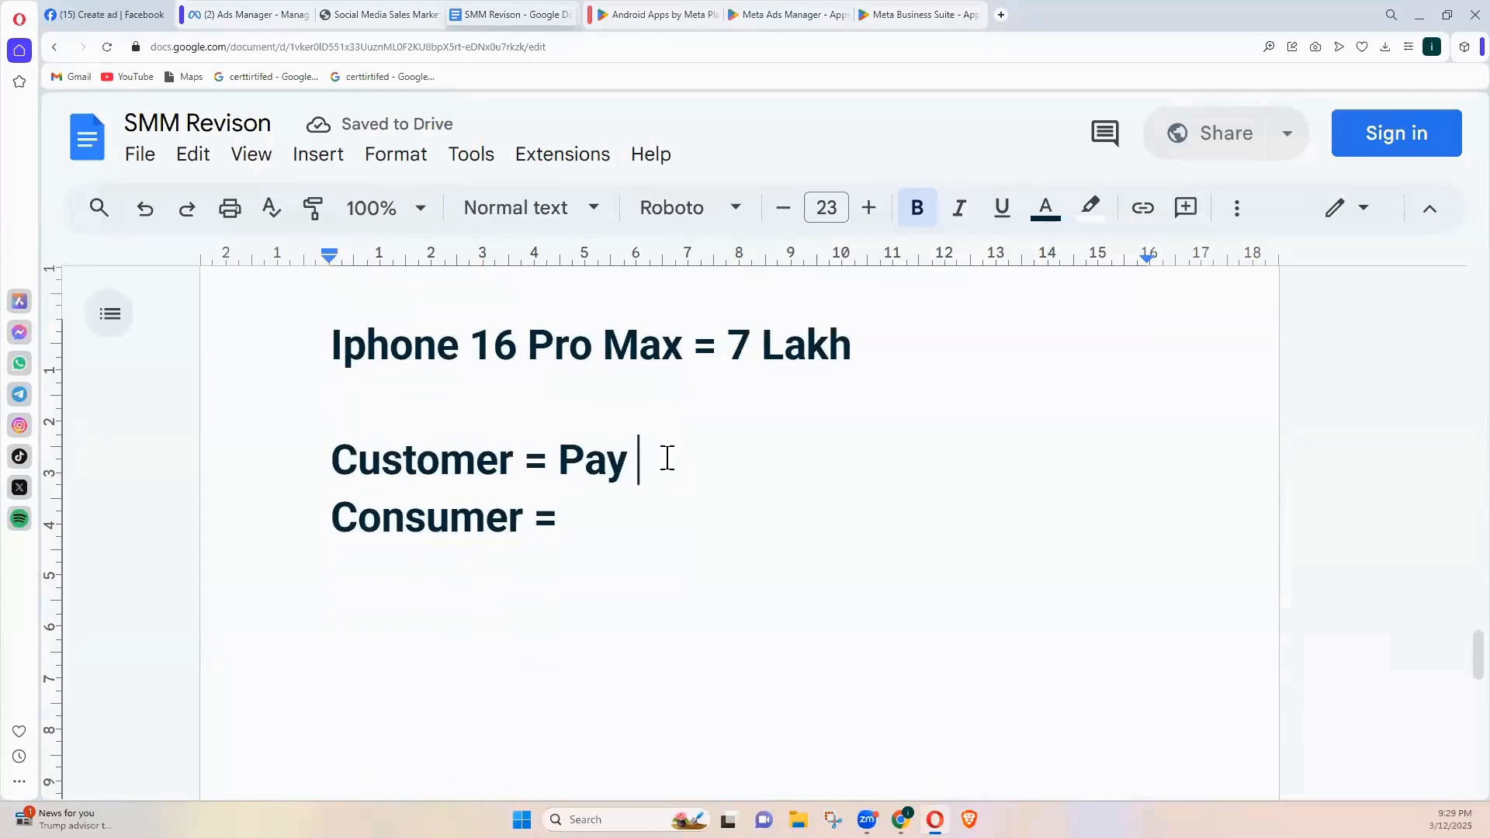
pyautogui.doubleClick(618, 531)
pyautogui.write('Use')
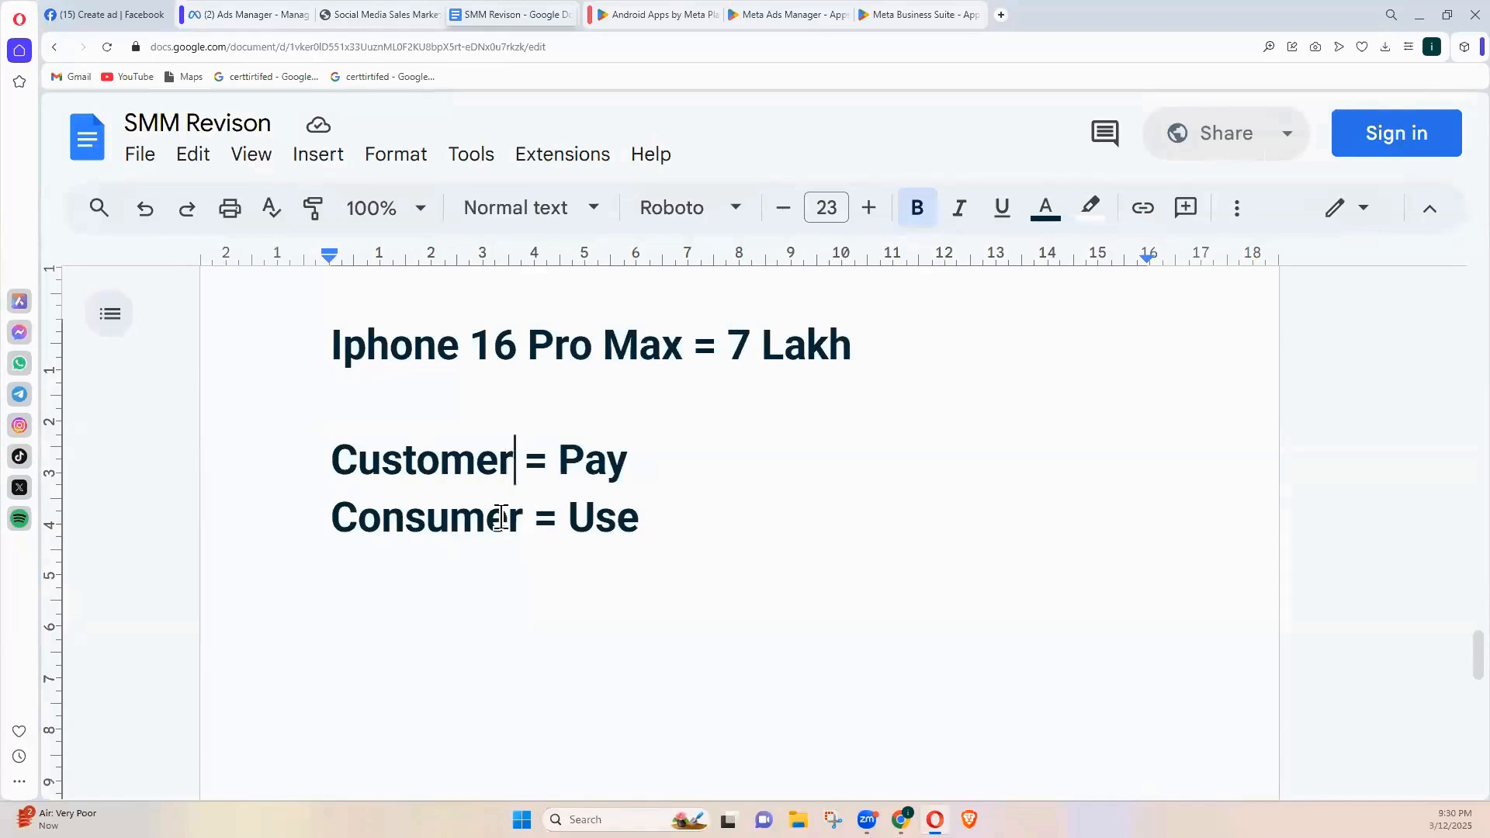
pyautogui.moveTo(534, 516); pyautogui.dragTo(223, 512)
pyautogui.moveTo(342, 518); pyautogui.dragTo(515, 524)
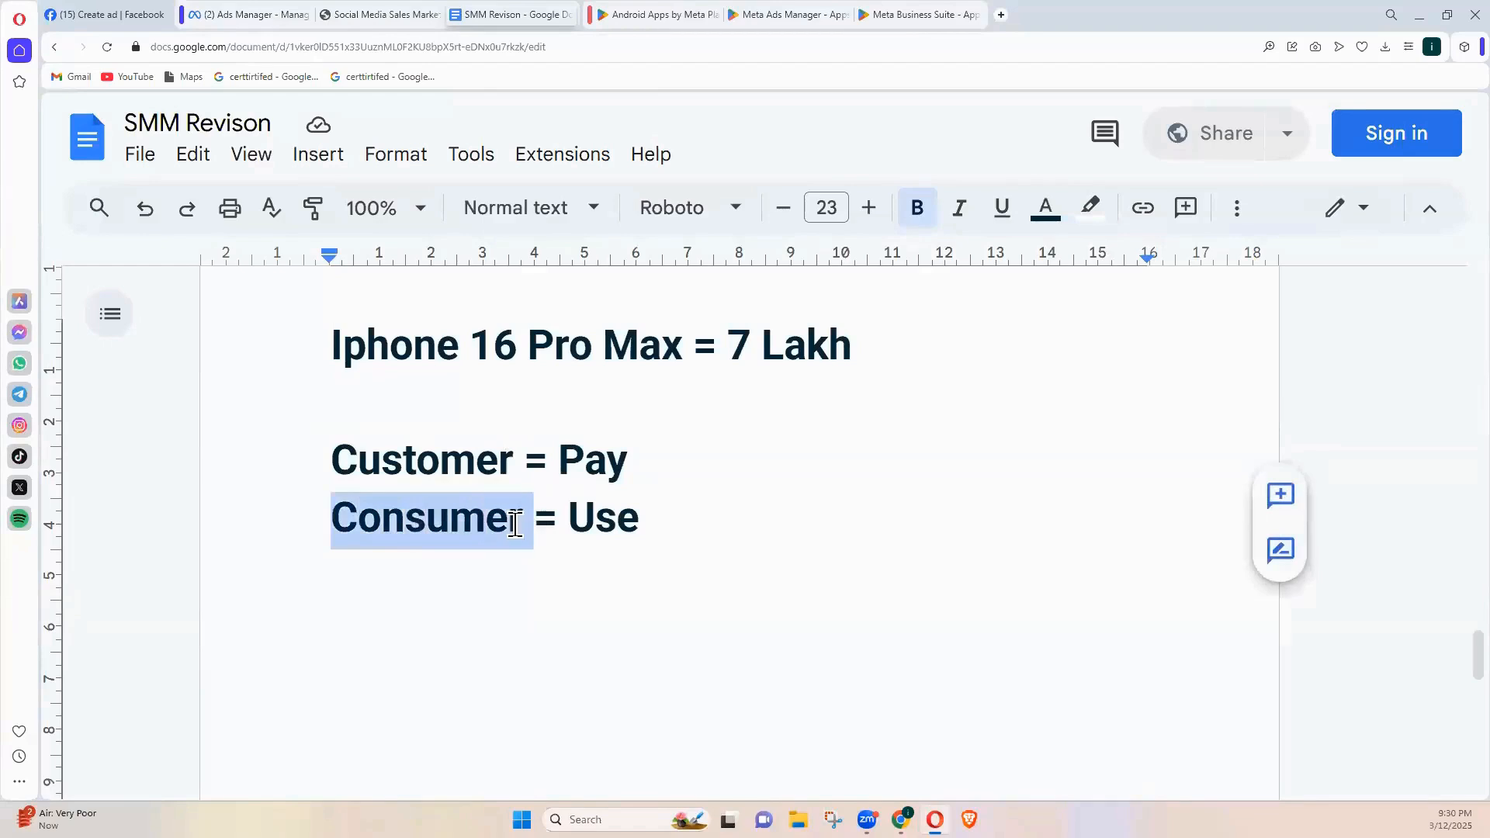
pyautogui.click(422, 524)
pyautogui.scroll(5, 422, 533)
pyautogui.scroll(4, 422, 527)
pyautogui.scroll(-8, 419, 536)
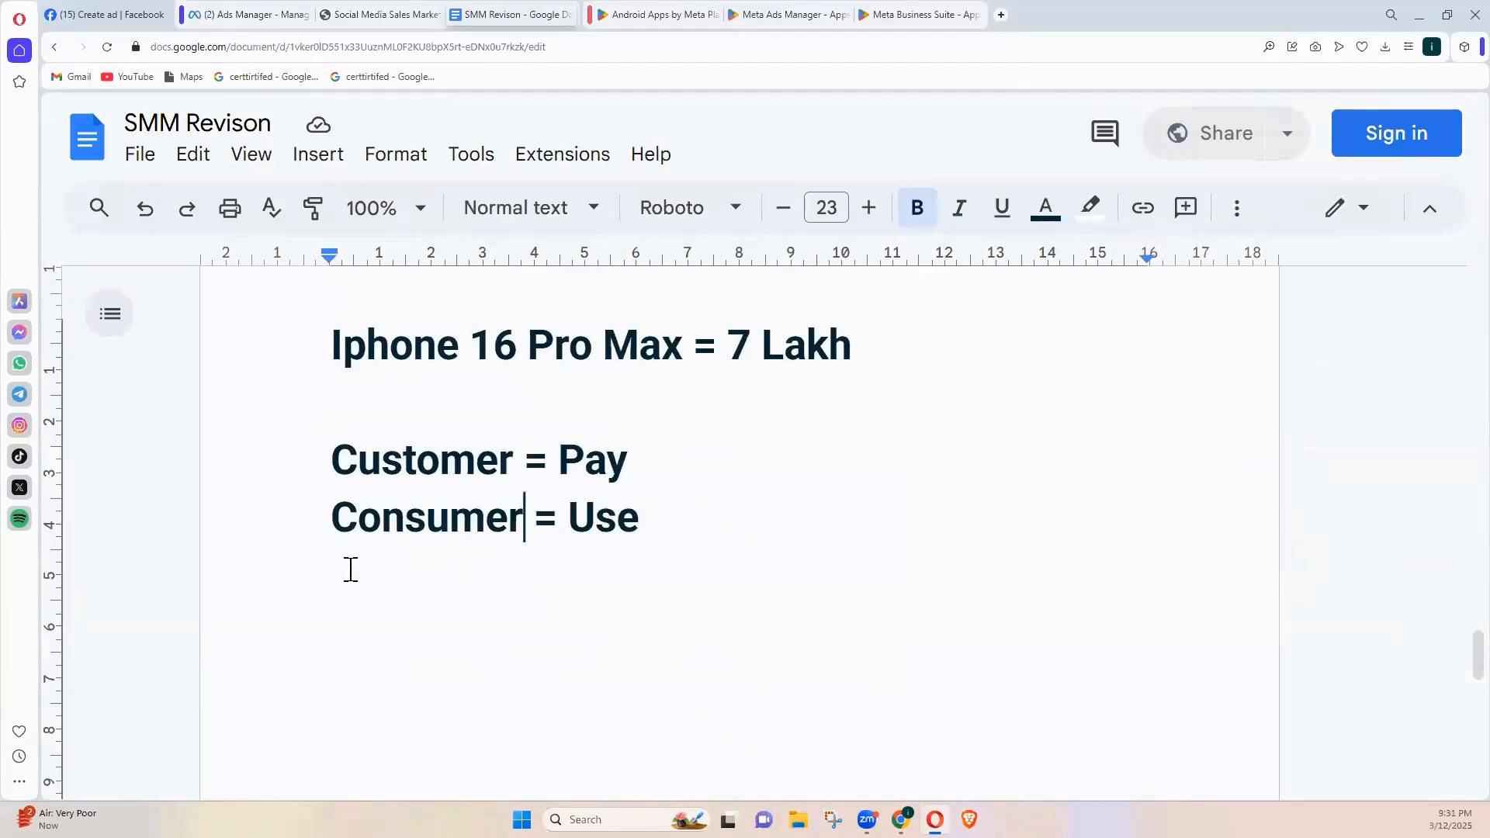
# Switch to the Facebook boosted post and set the maximum age of the Advantage+ audience to 45
pyautogui.click(152, 14)
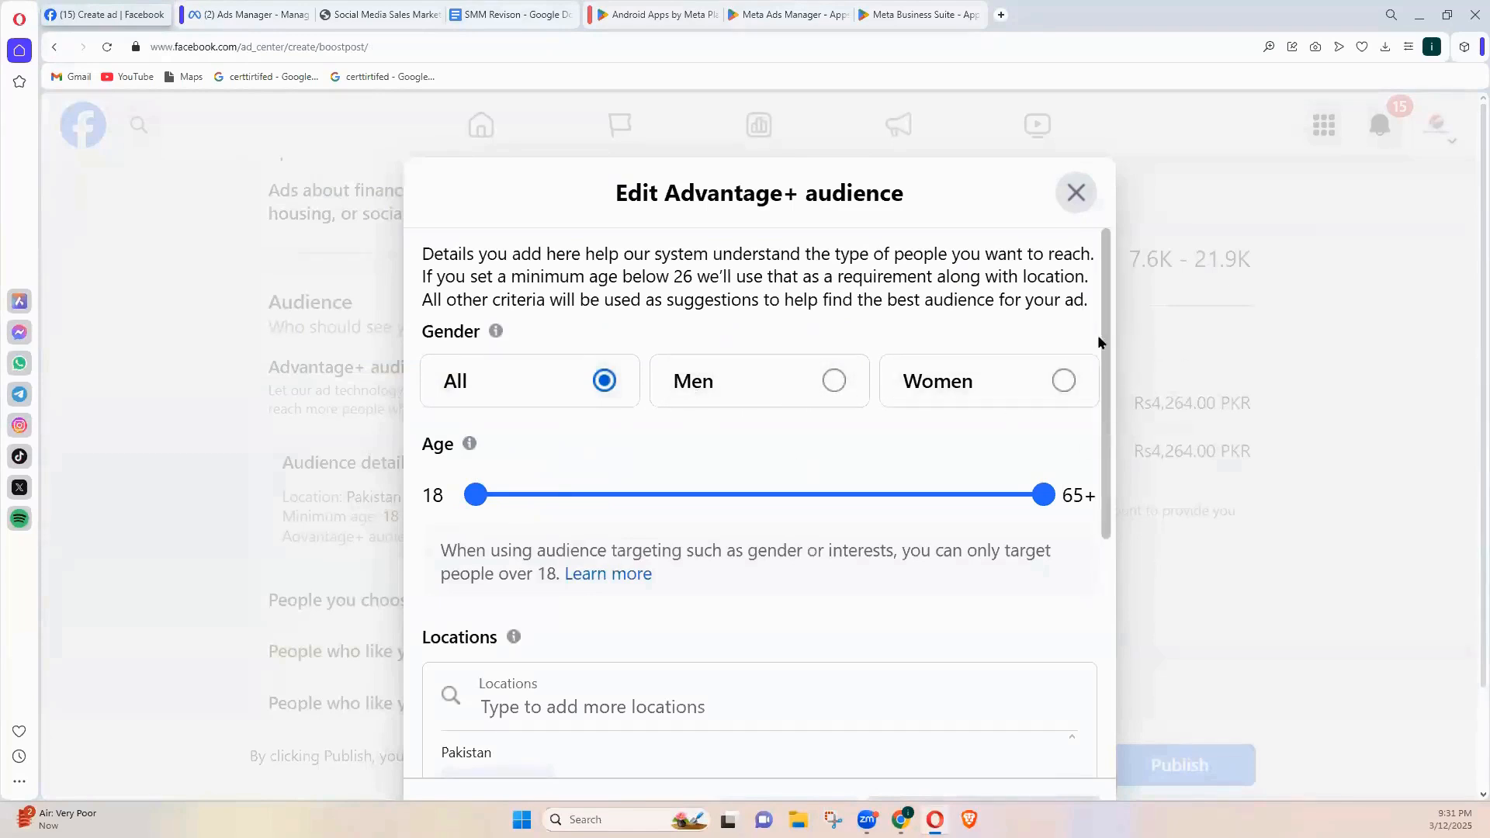
pyautogui.scroll(-1, 1094, 380)
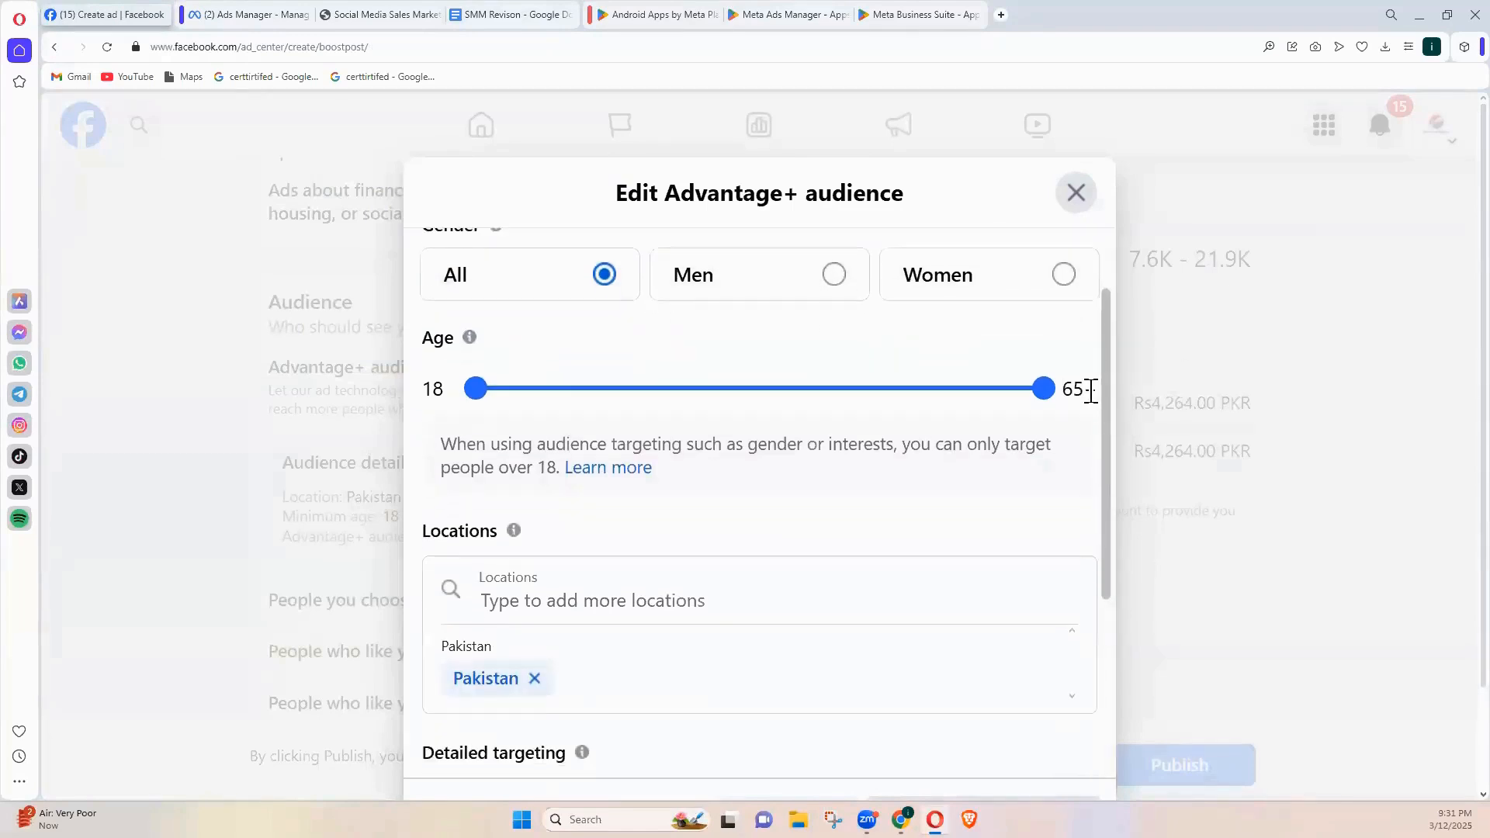
pyautogui.scroll(-1, 1032, 384)
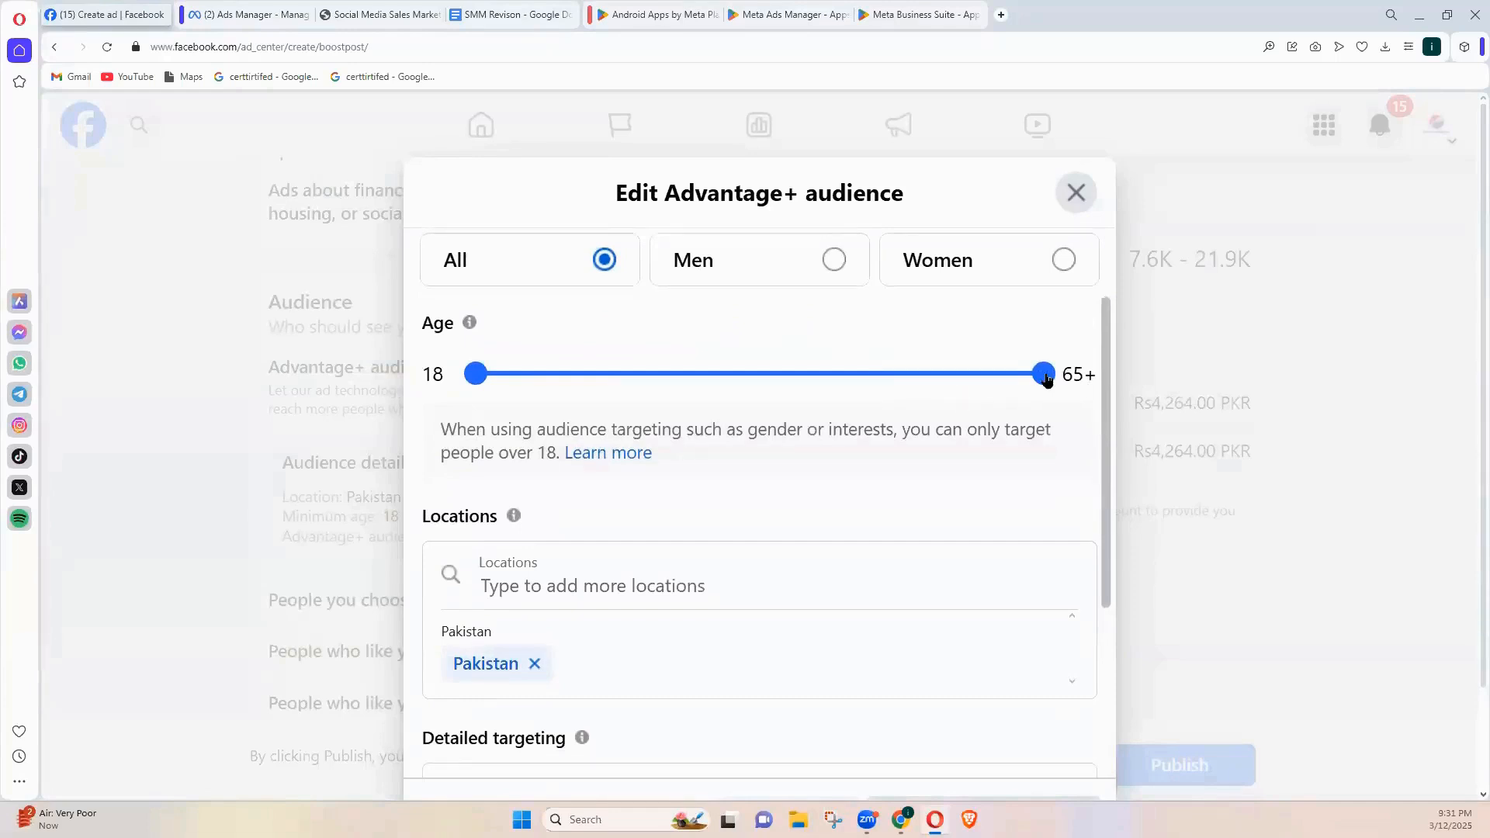
pyautogui.moveTo(1047, 377); pyautogui.dragTo(738, 401)
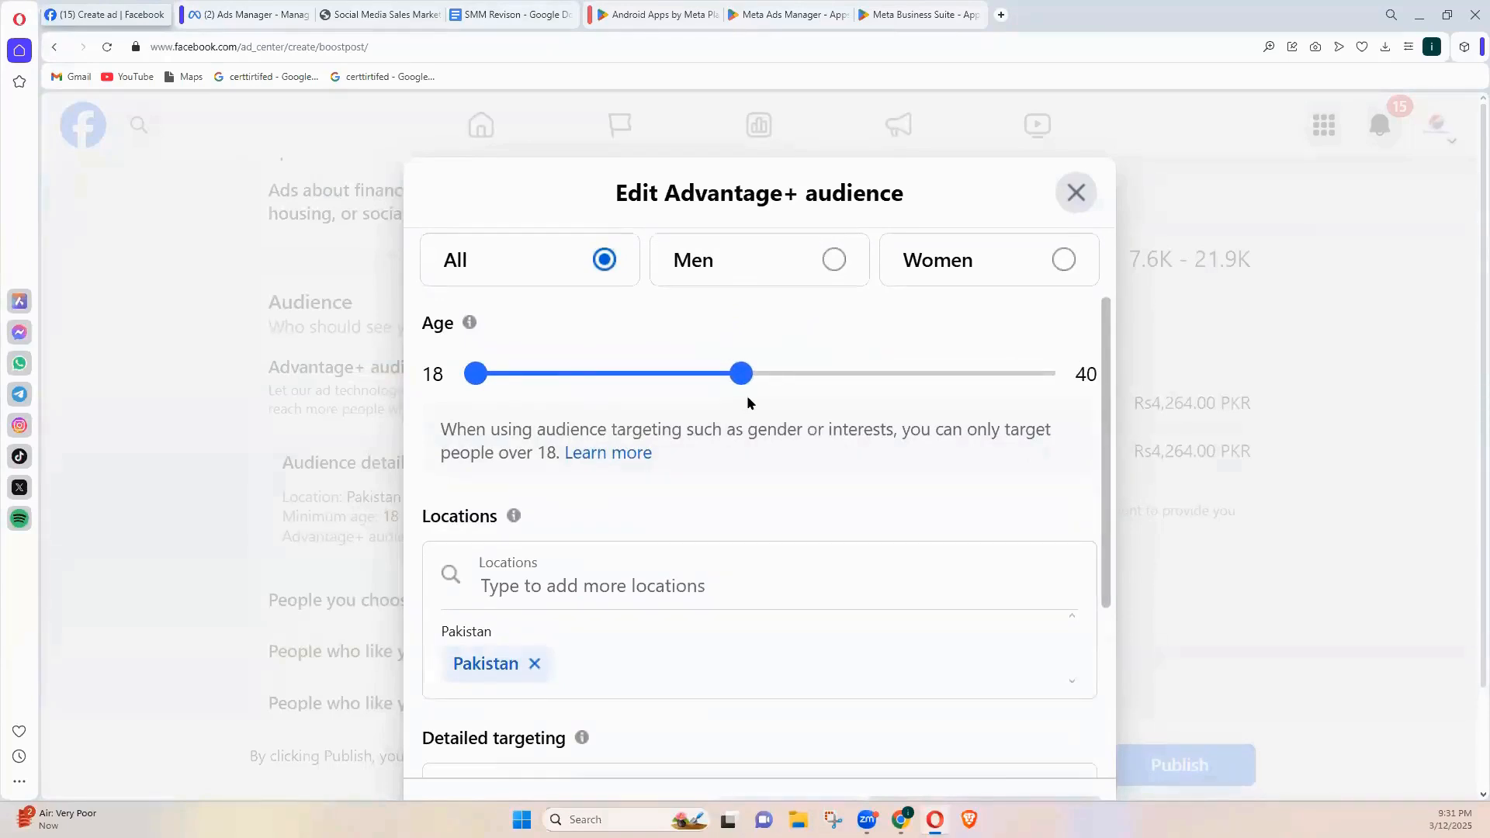
pyautogui.moveTo(750, 402); pyautogui.dragTo(801, 376)
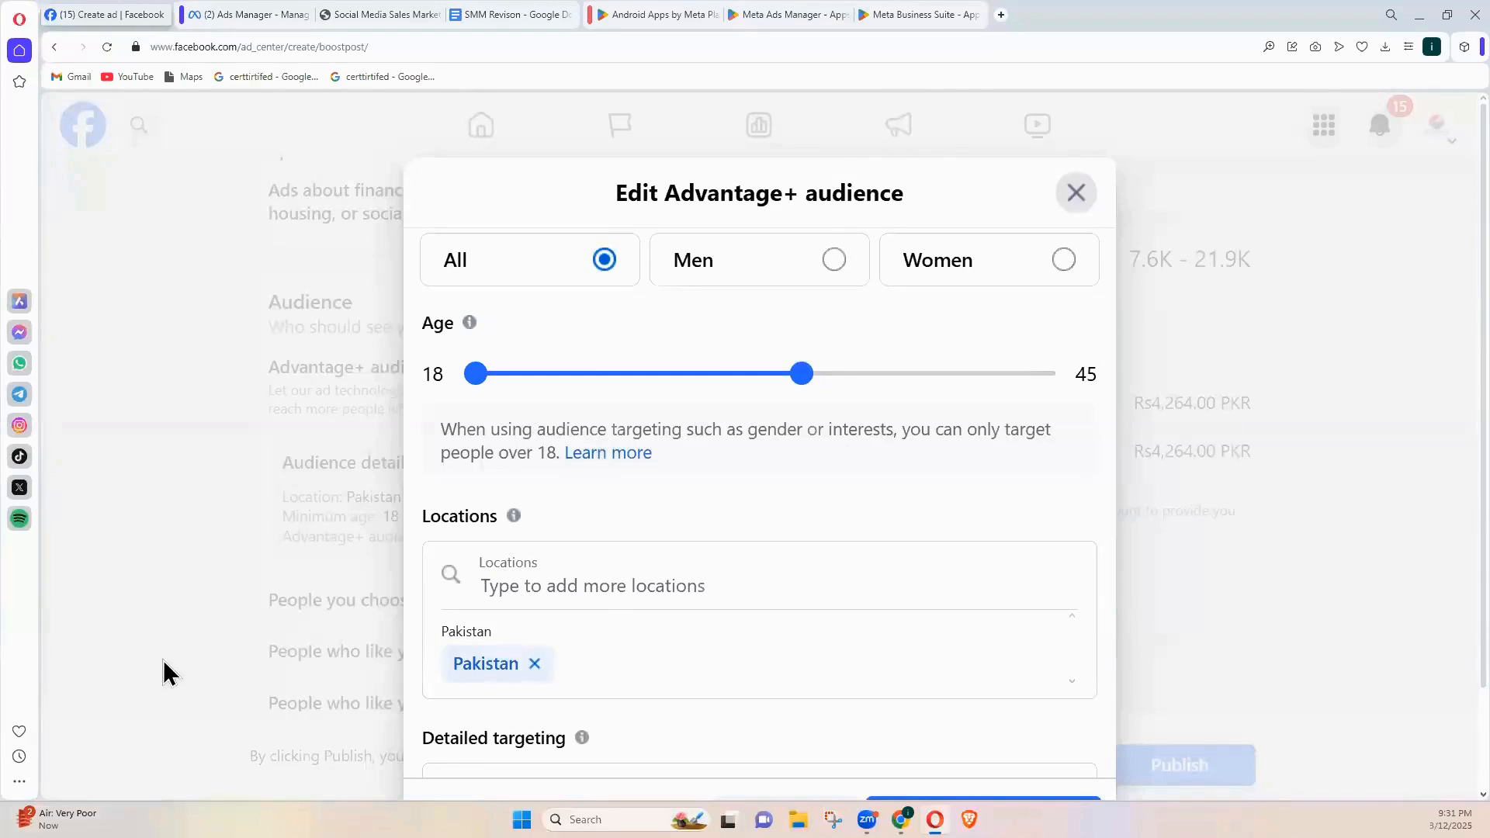
pyautogui.moveTo(804, 379)
pyautogui.mouseDown()
pyautogui.moveTo(735, 386)
pyautogui.moveTo(799, 394)
pyautogui.mouseUp()
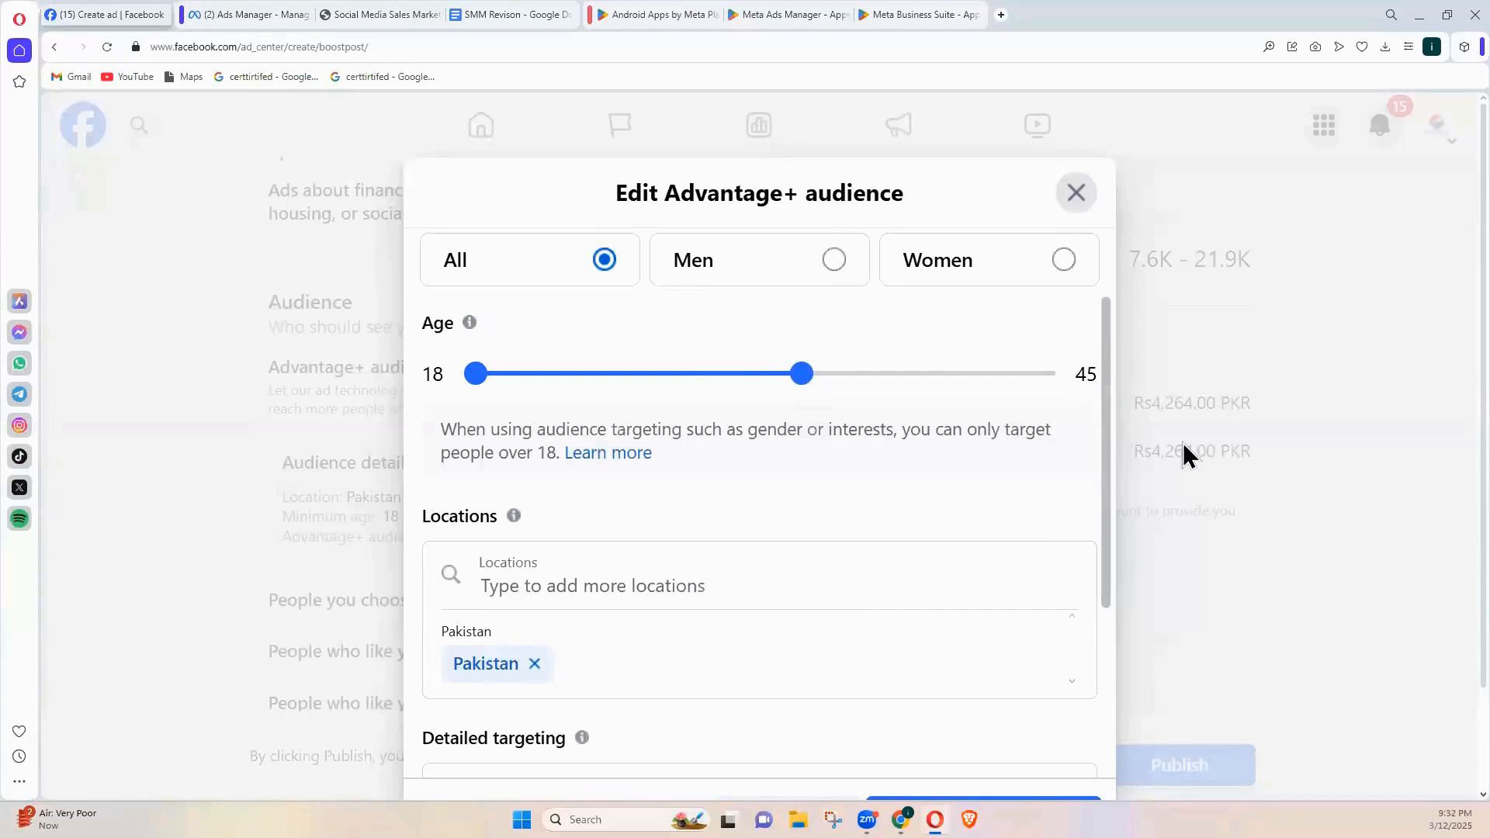
# Review the audience's location settings and search Google in a new tab for cities in Pakistan
pyautogui.moveTo(1111, 376); pyautogui.dragTo(1110, 380)
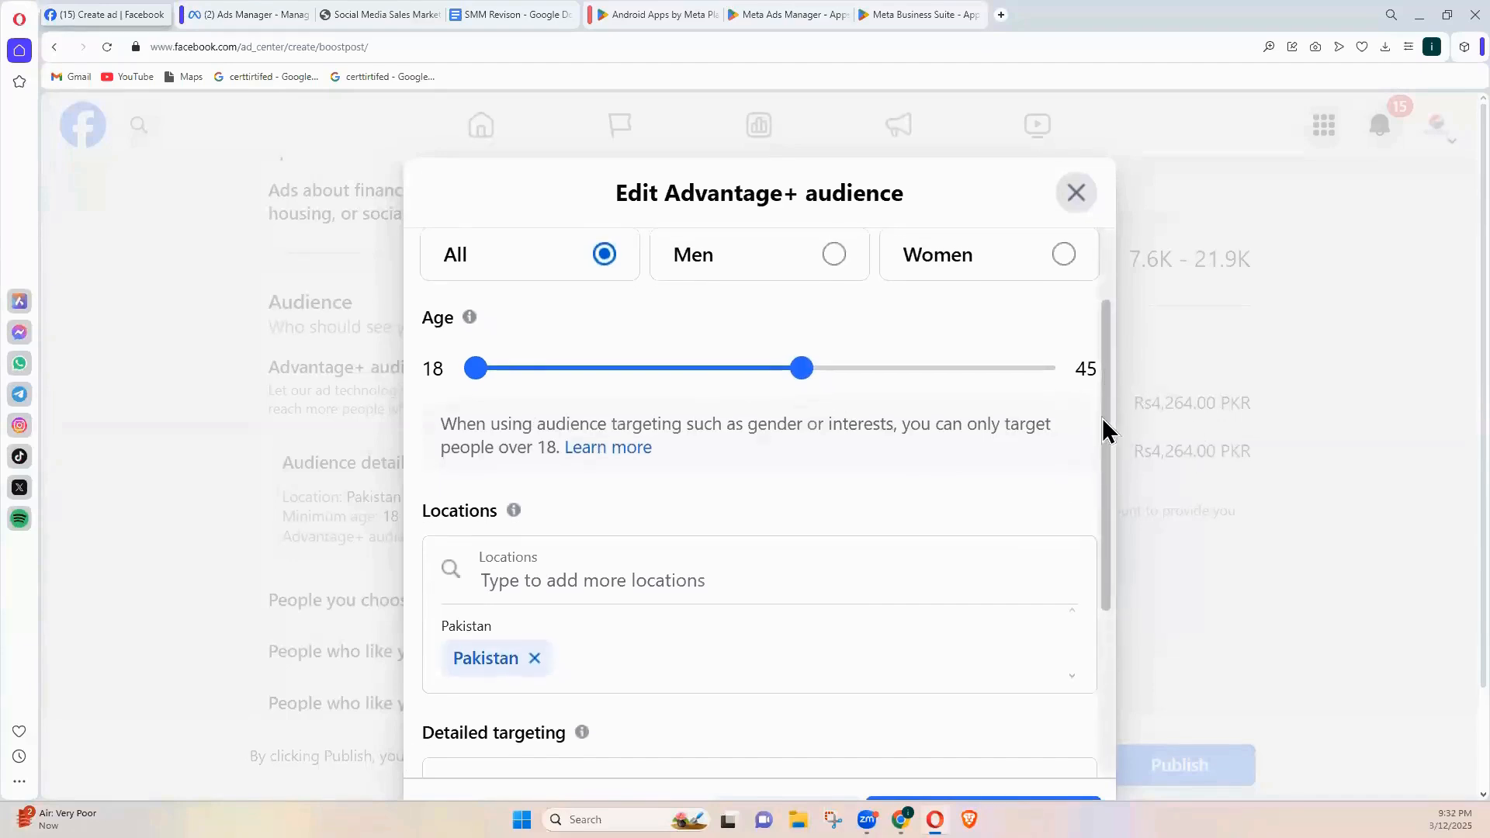
pyautogui.scroll(-2, 612, 622)
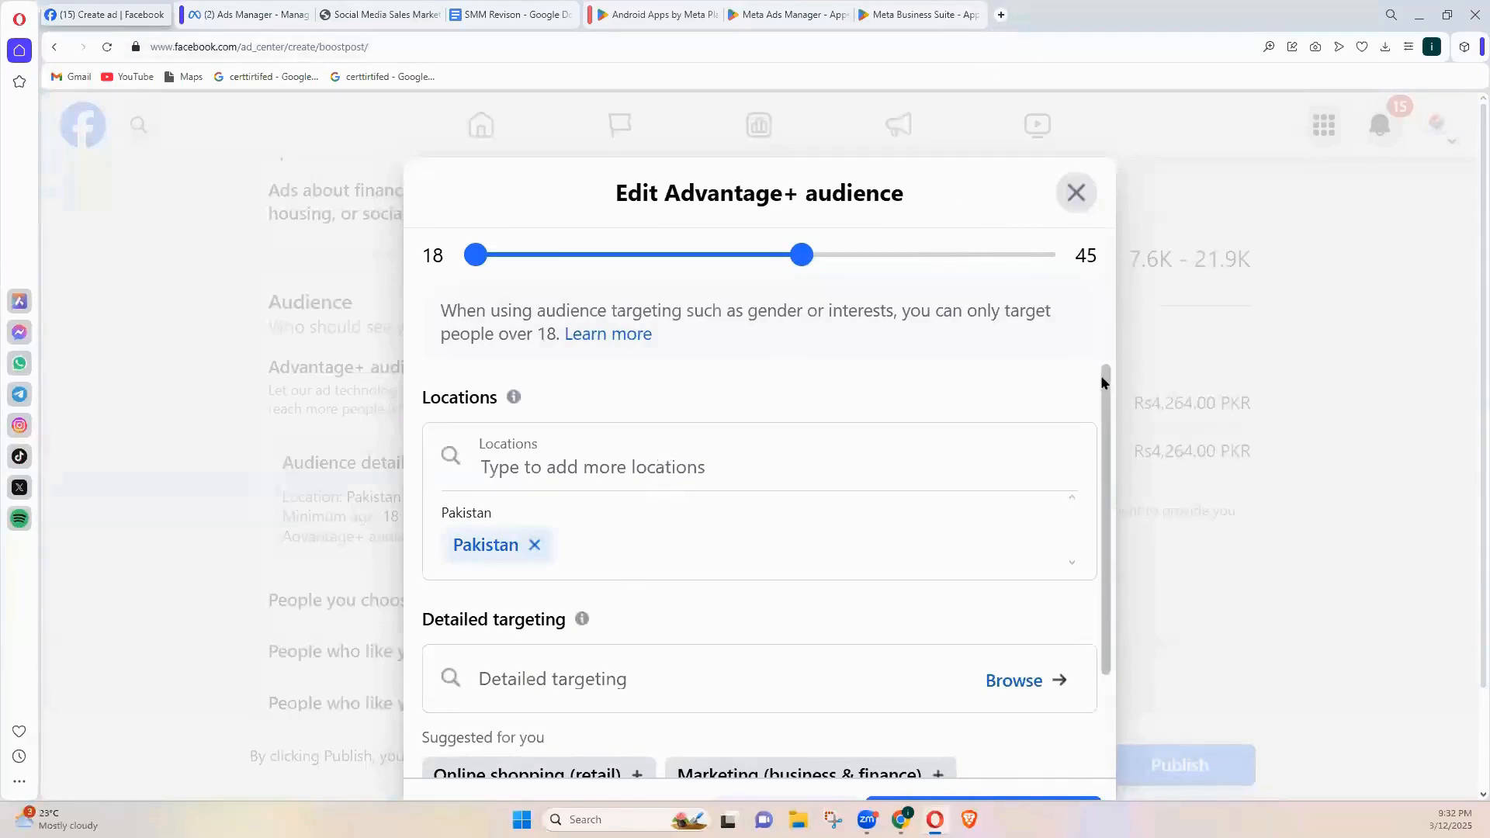
pyautogui.scroll(-1, 1080, 350)
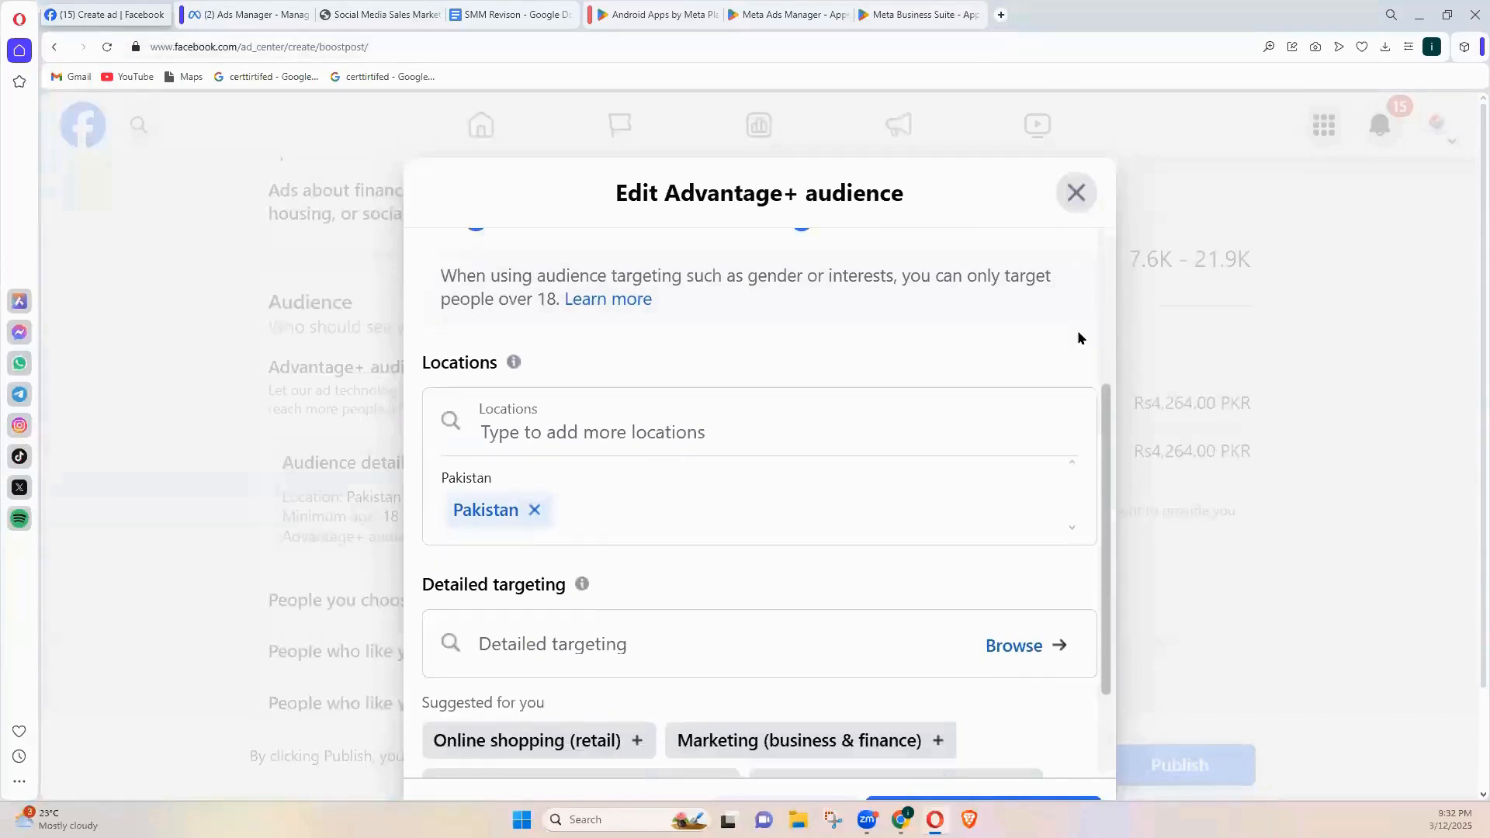
pyautogui.click(1003, 14)
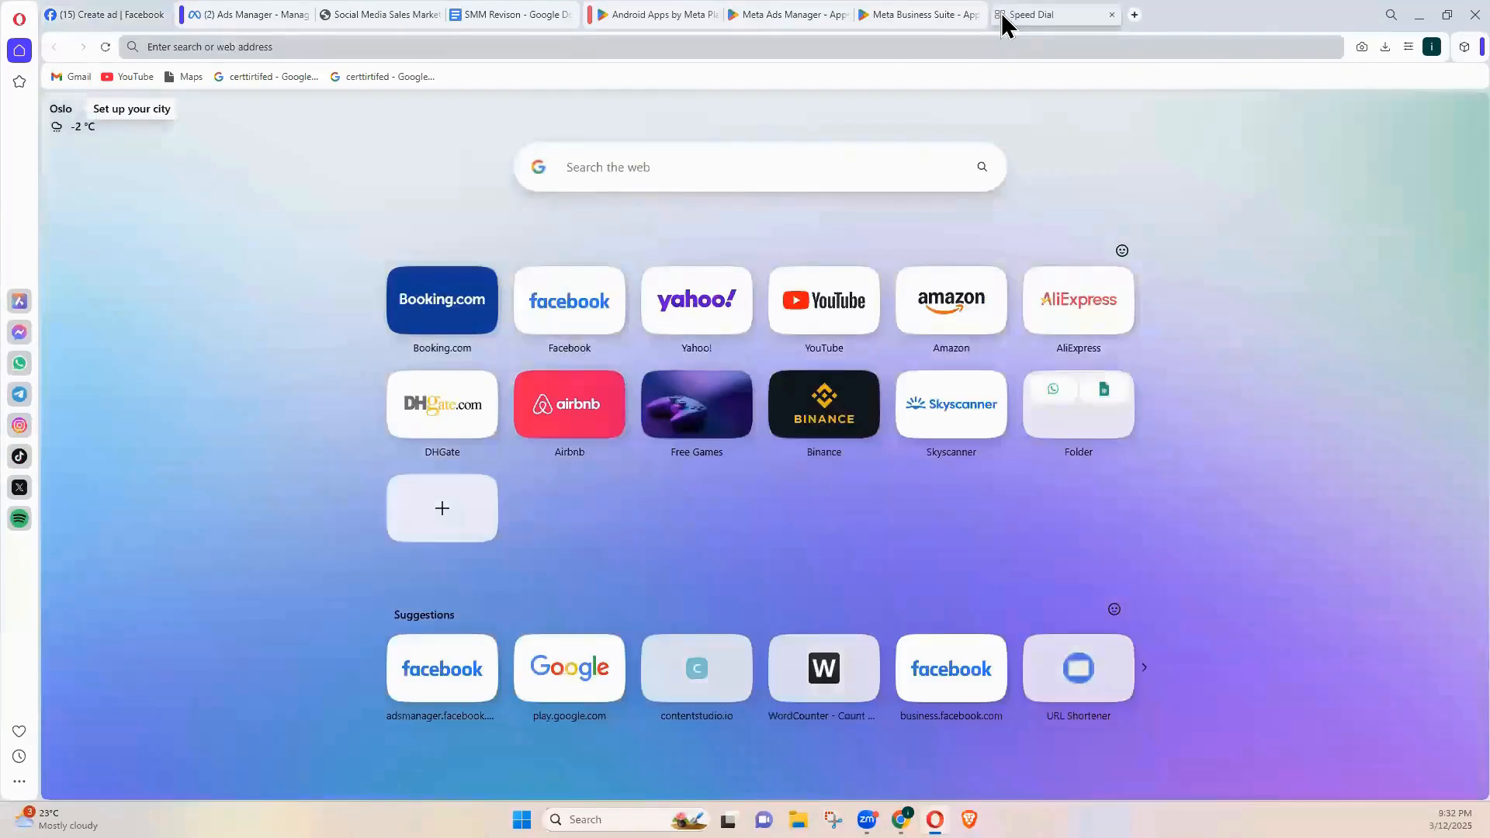
pyautogui.write('citirs in pakistan')
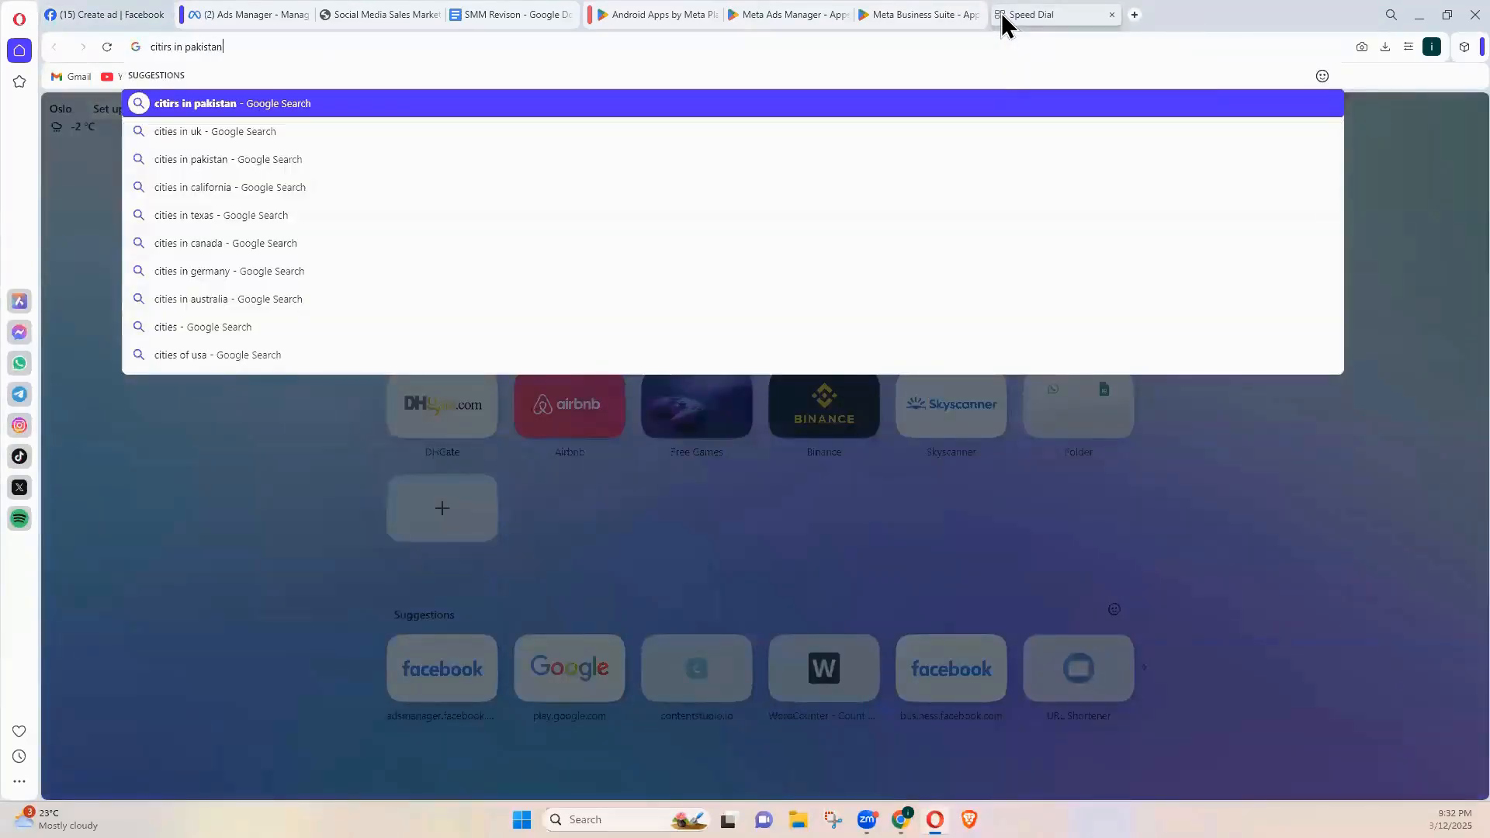
pyautogui.press('Return')
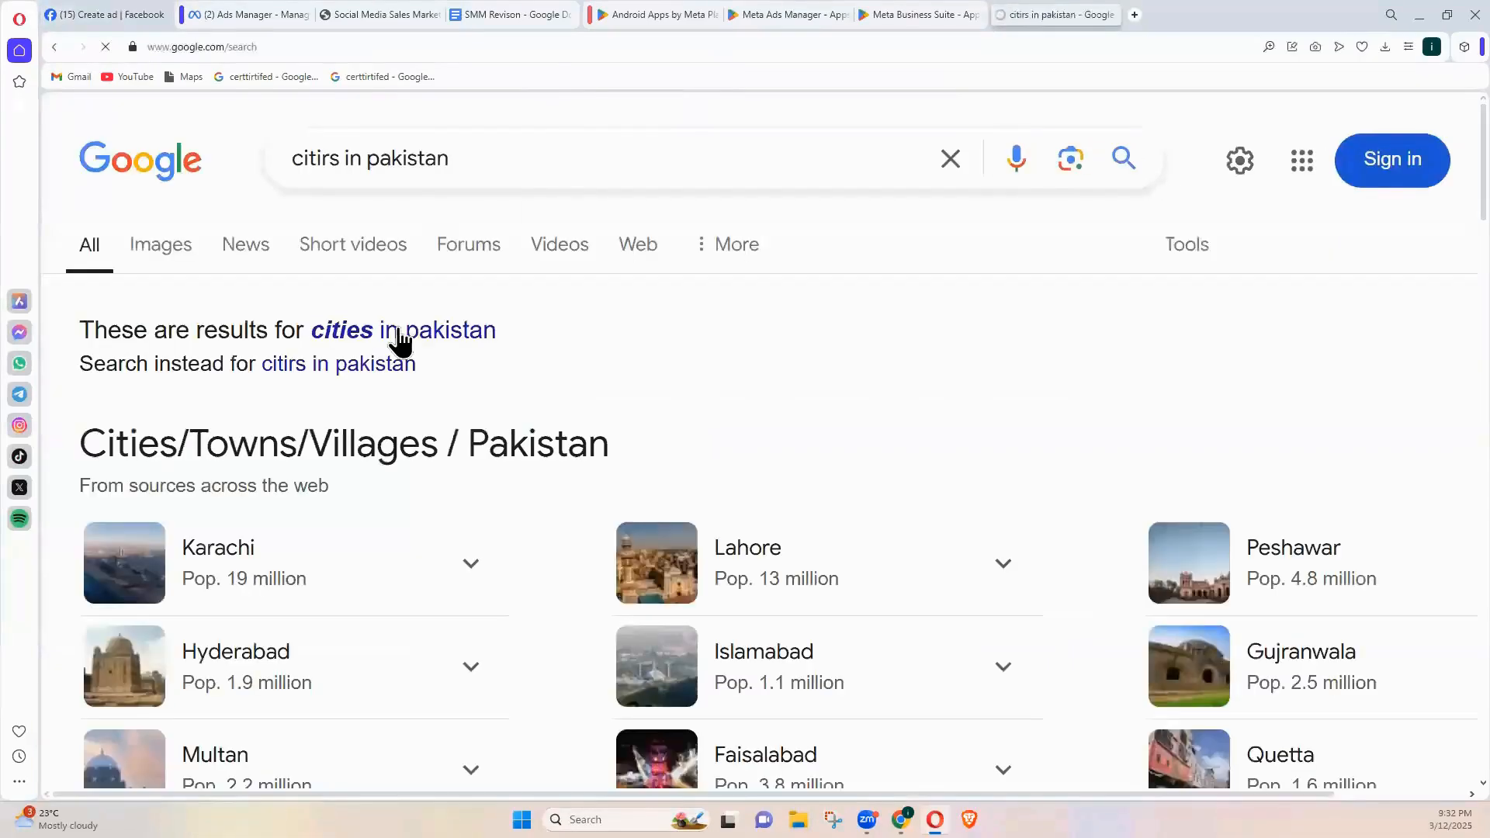
pyautogui.scroll(-8, 665, 432)
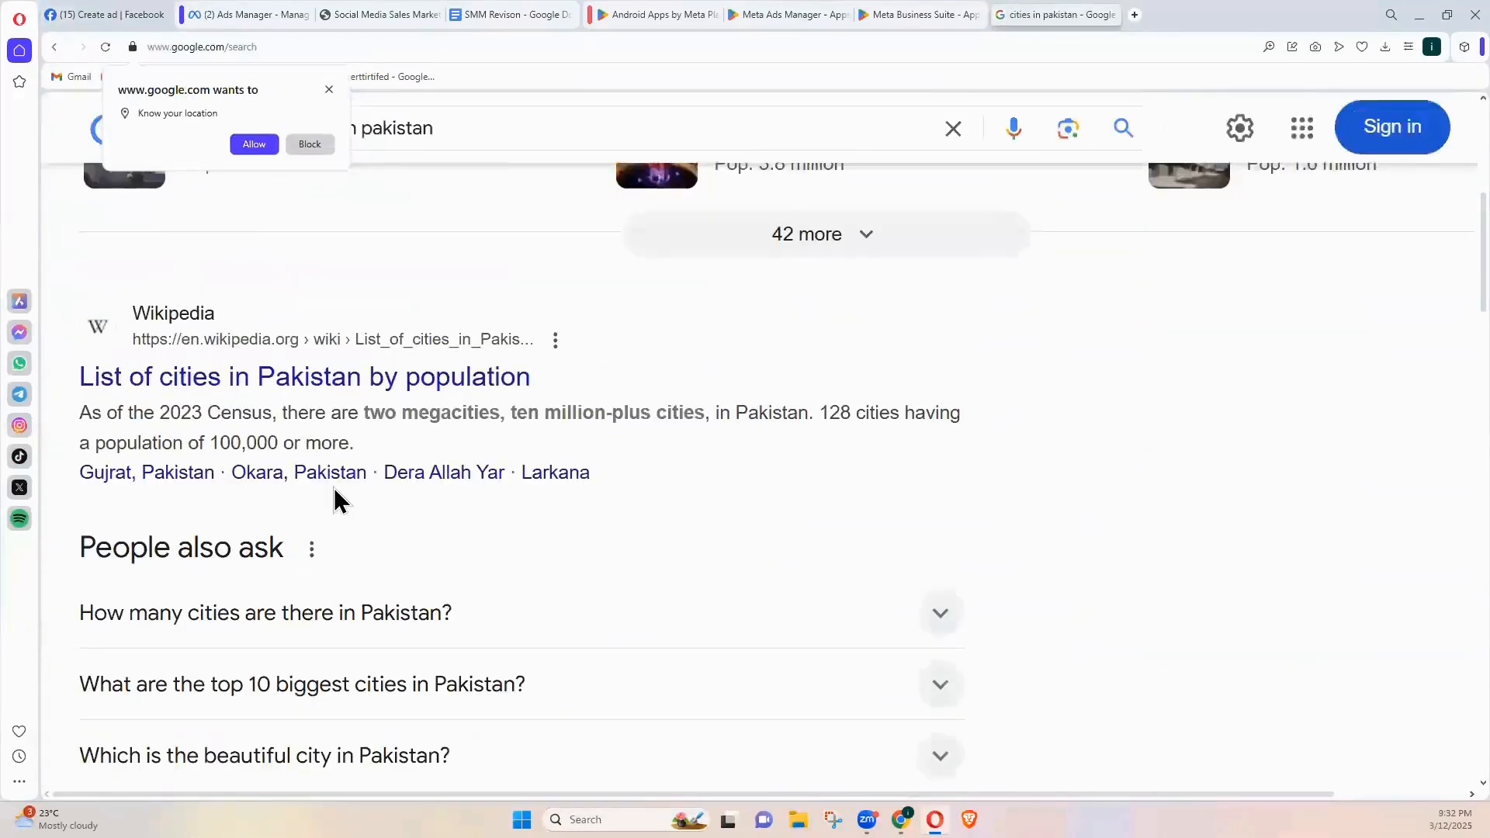
# Change the Google search to "total cities in pakistan"
pyautogui.scroll(7, 302, 183)
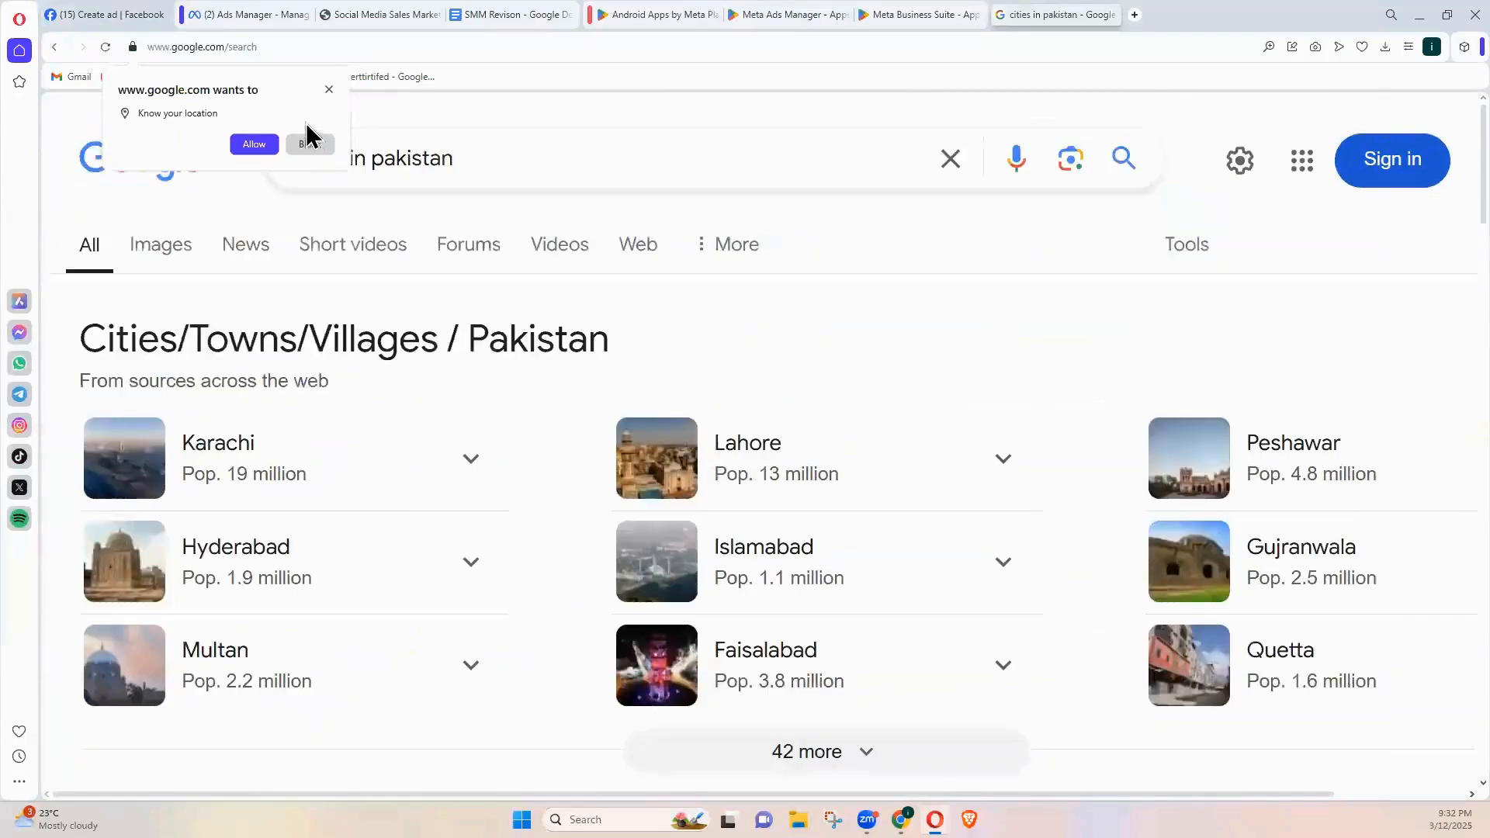
pyautogui.click(298, 152)
pyautogui.click(292, 159)
pyautogui.write('total')
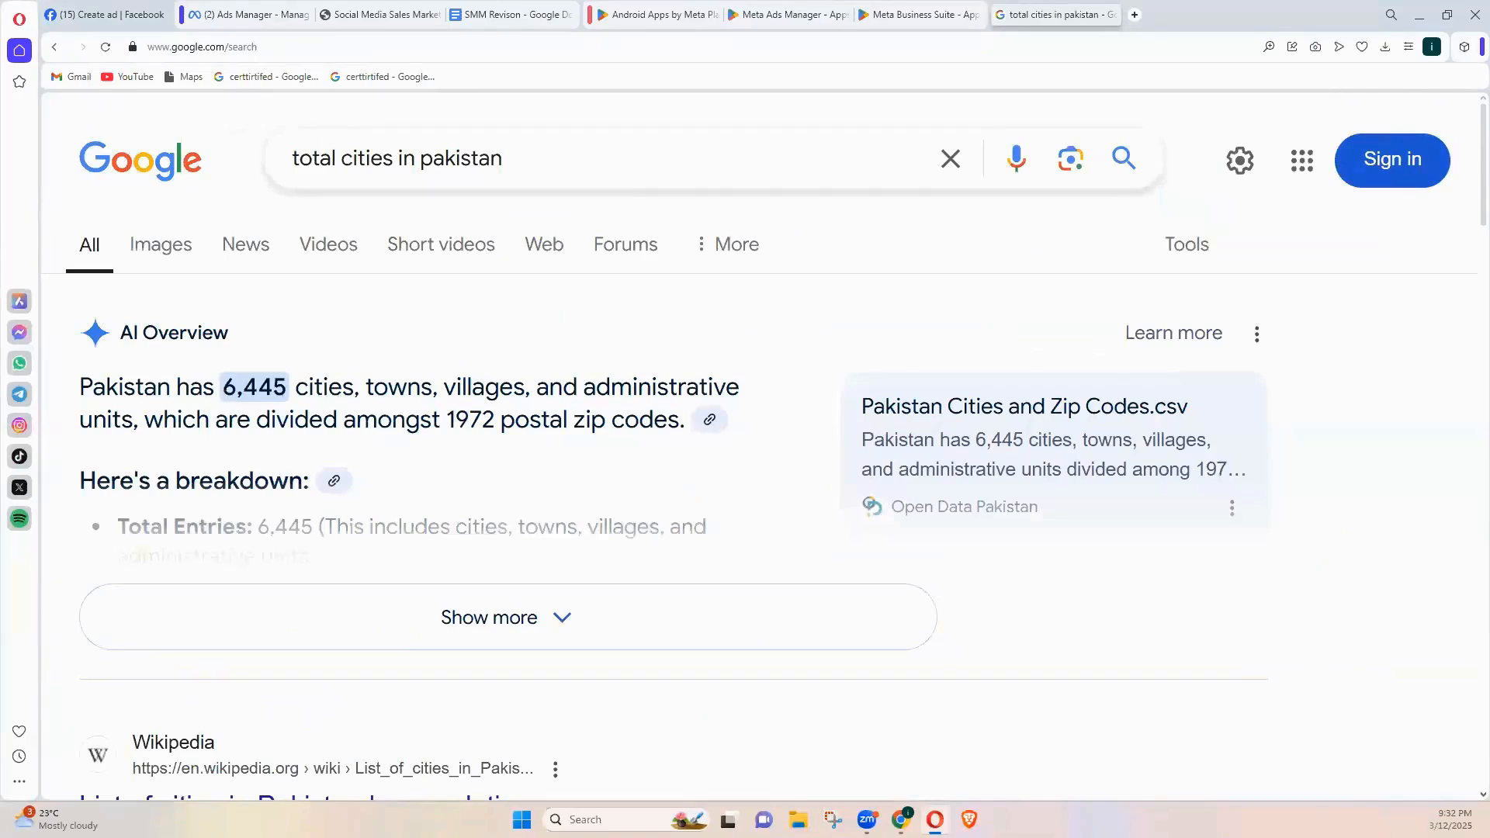
# Switch back to the Facebook boosted post and set the audience location to the city of Lahore in Punjab, Pakistan
pyautogui.click(155, 14)
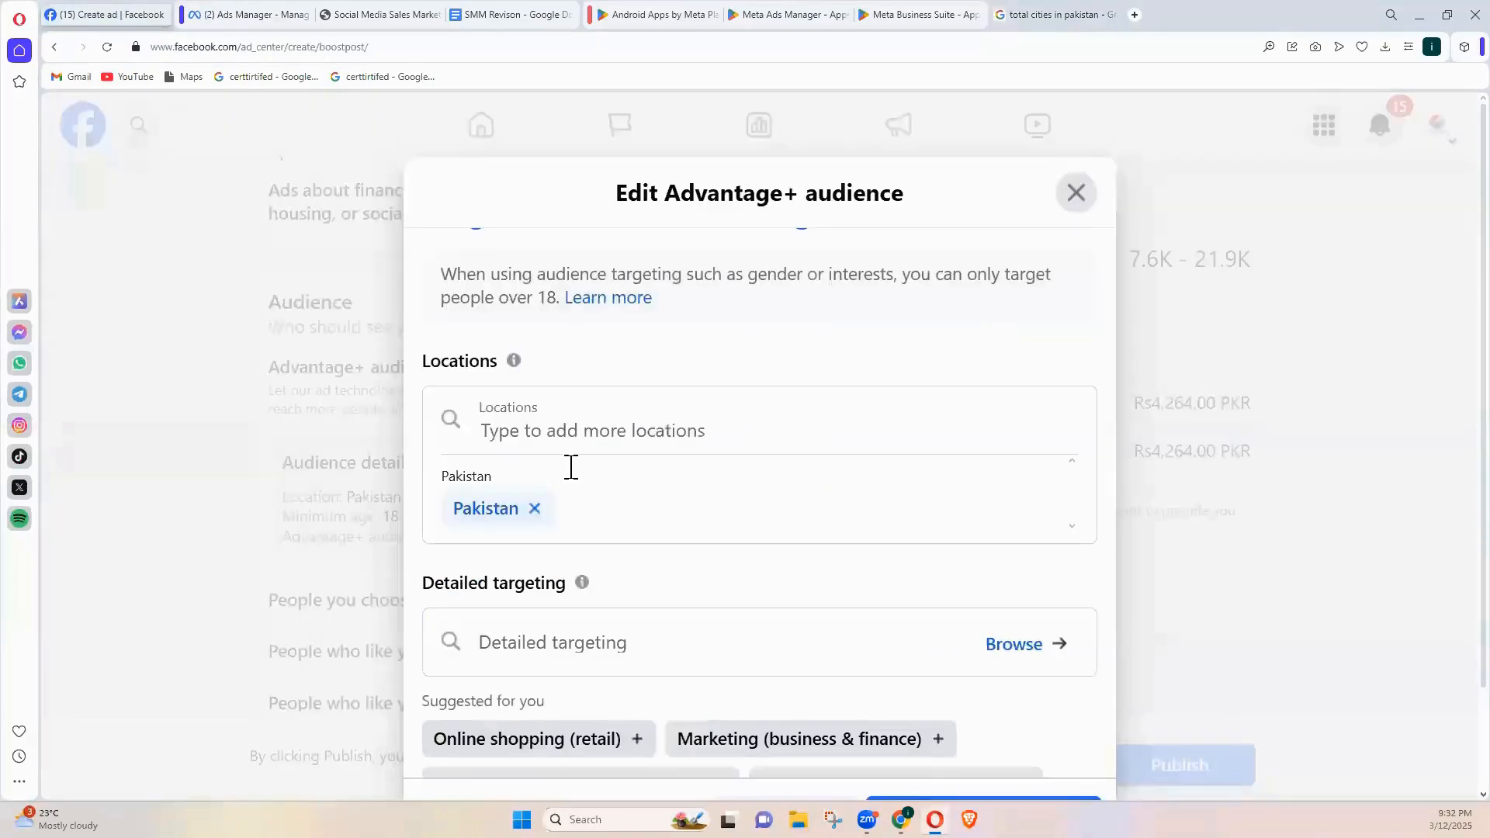
pyautogui.click(571, 422)
pyautogui.write('Lasho')
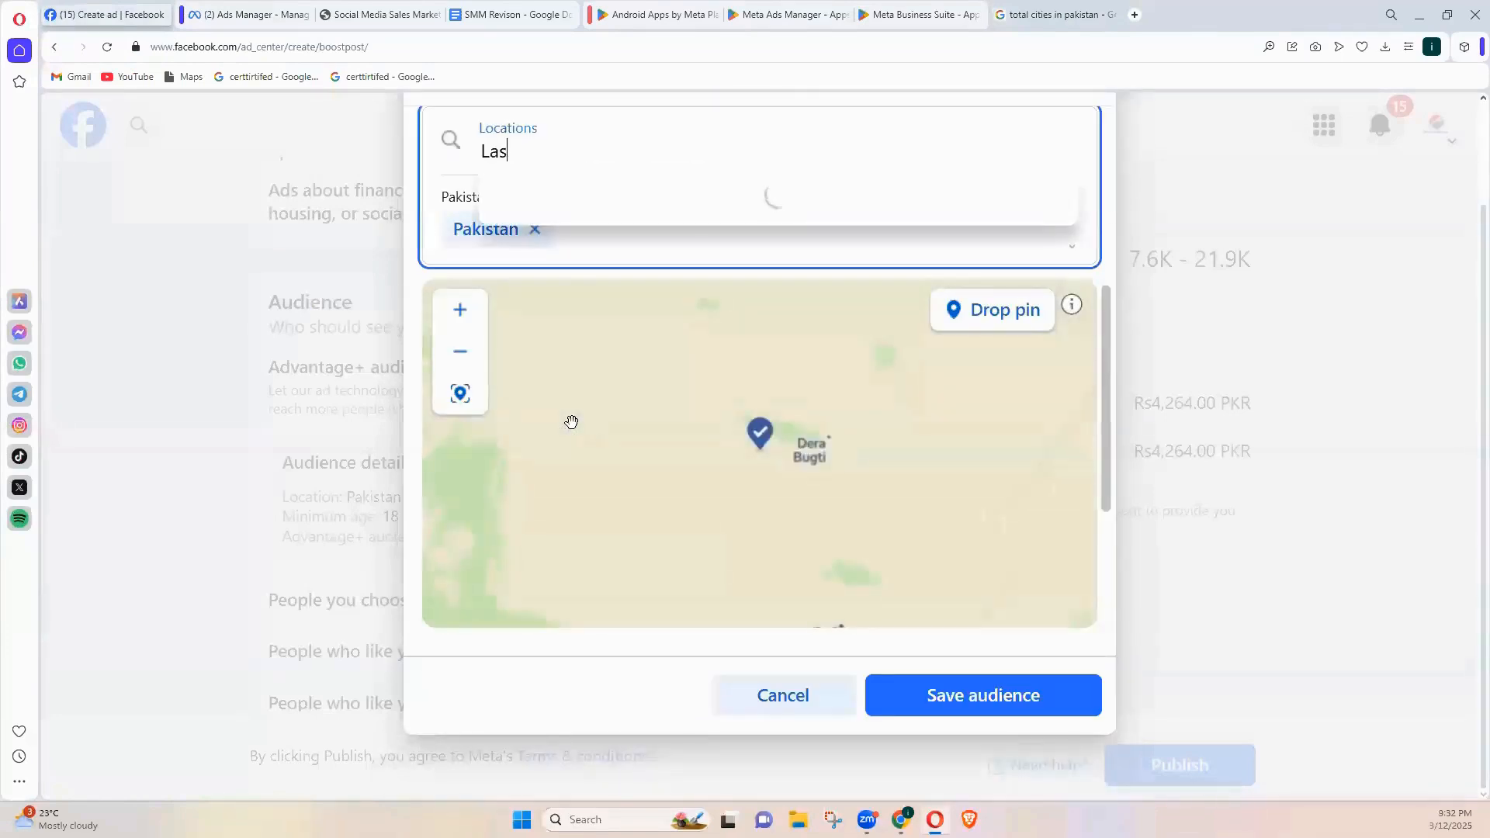
pyautogui.press('BackSpace')
pyautogui.press('BackSpace')
pyautogui.press('BackSpace')
pyautogui.write('hore')
pyautogui.click(575, 208)
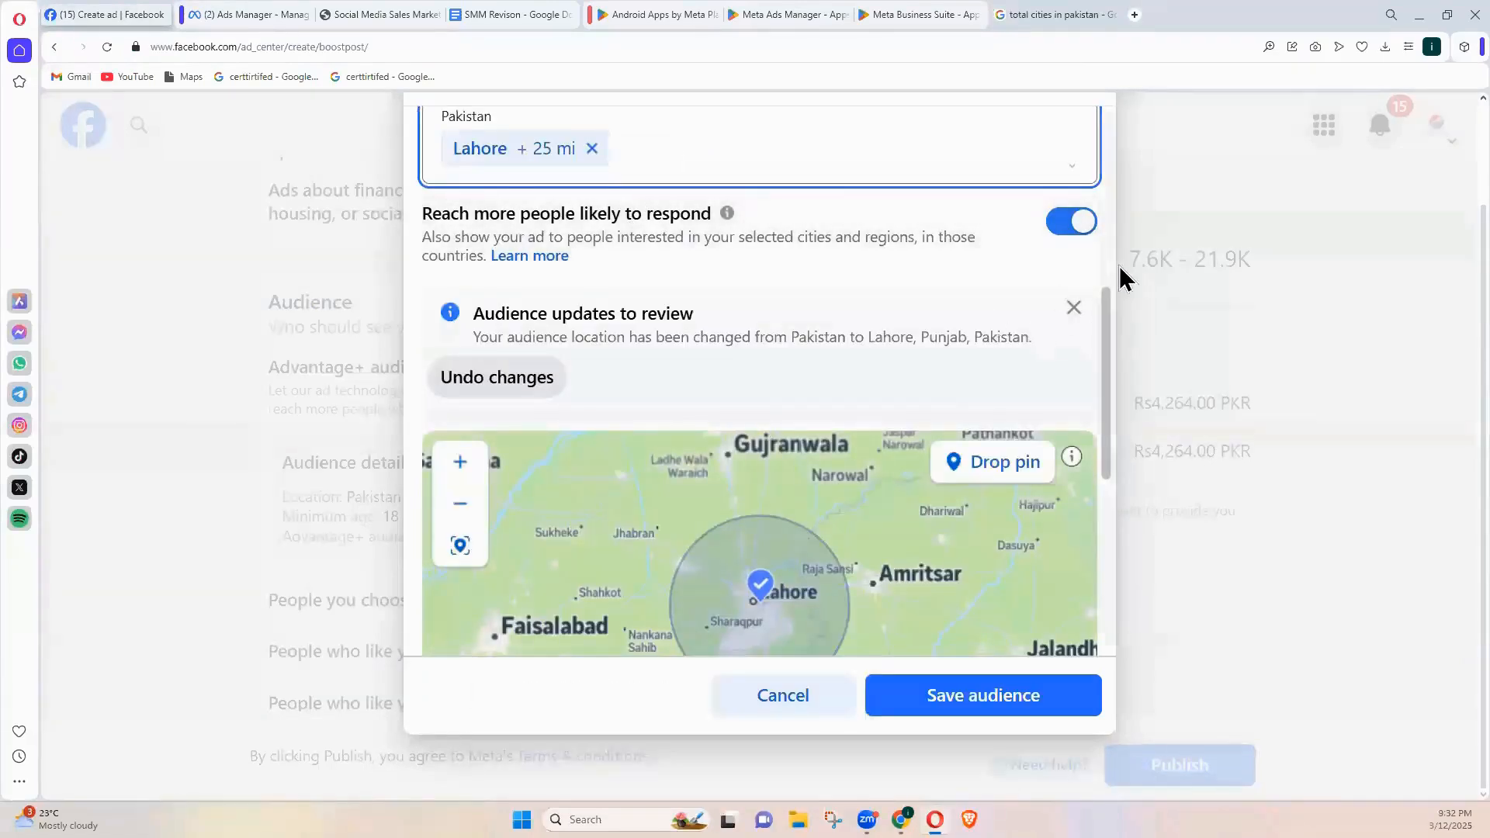
# Add the cities Karachi (Sindh) and Rawalpindi (Punjab) in Pakistan to the audience locations
pyautogui.scroll(3, 829, 320)
pyautogui.write('Karachi')
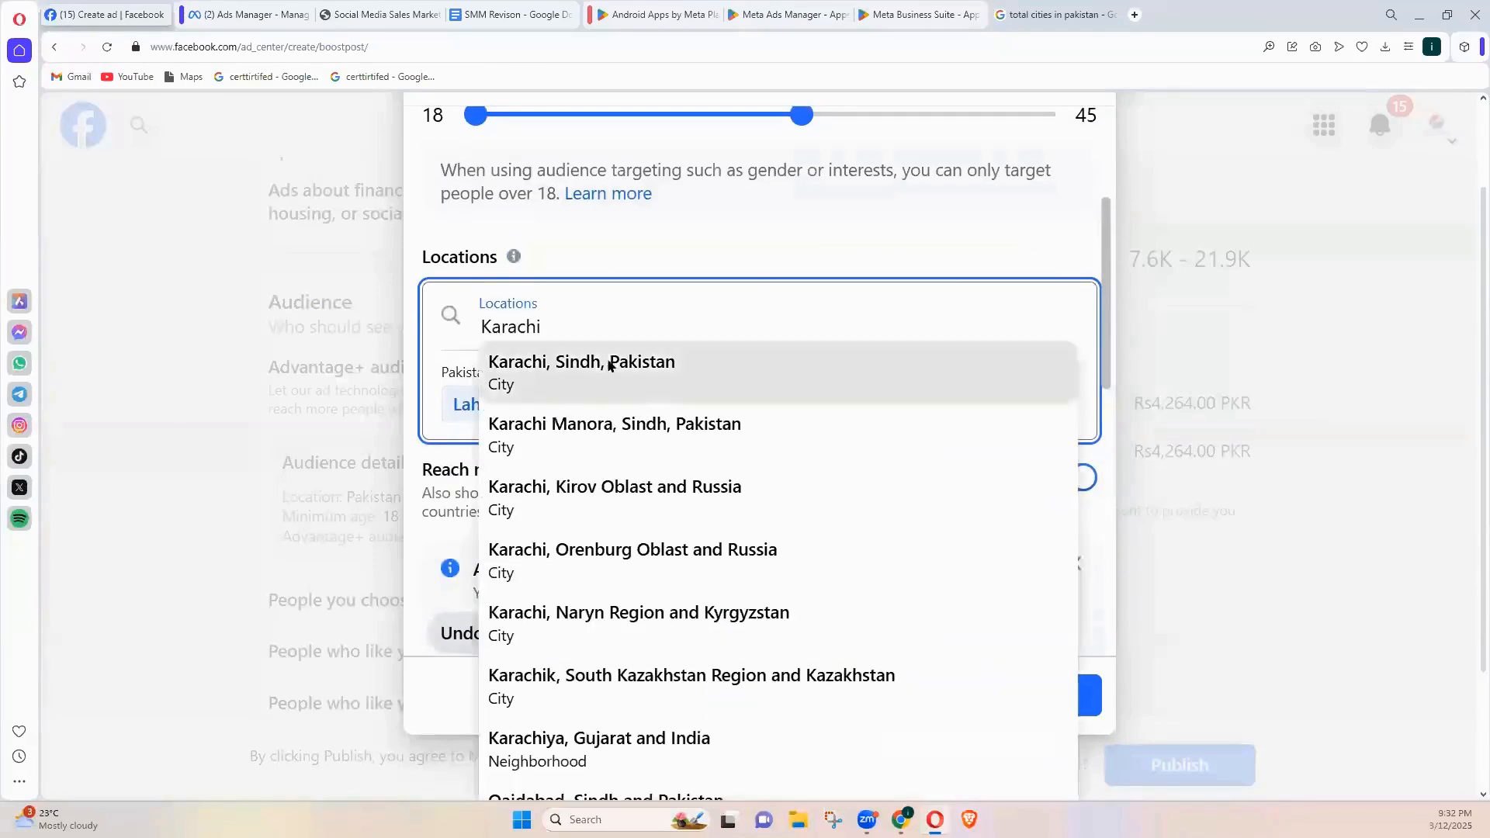
pyautogui.click(607, 375)
pyautogui.scroll(2, 1112, 299)
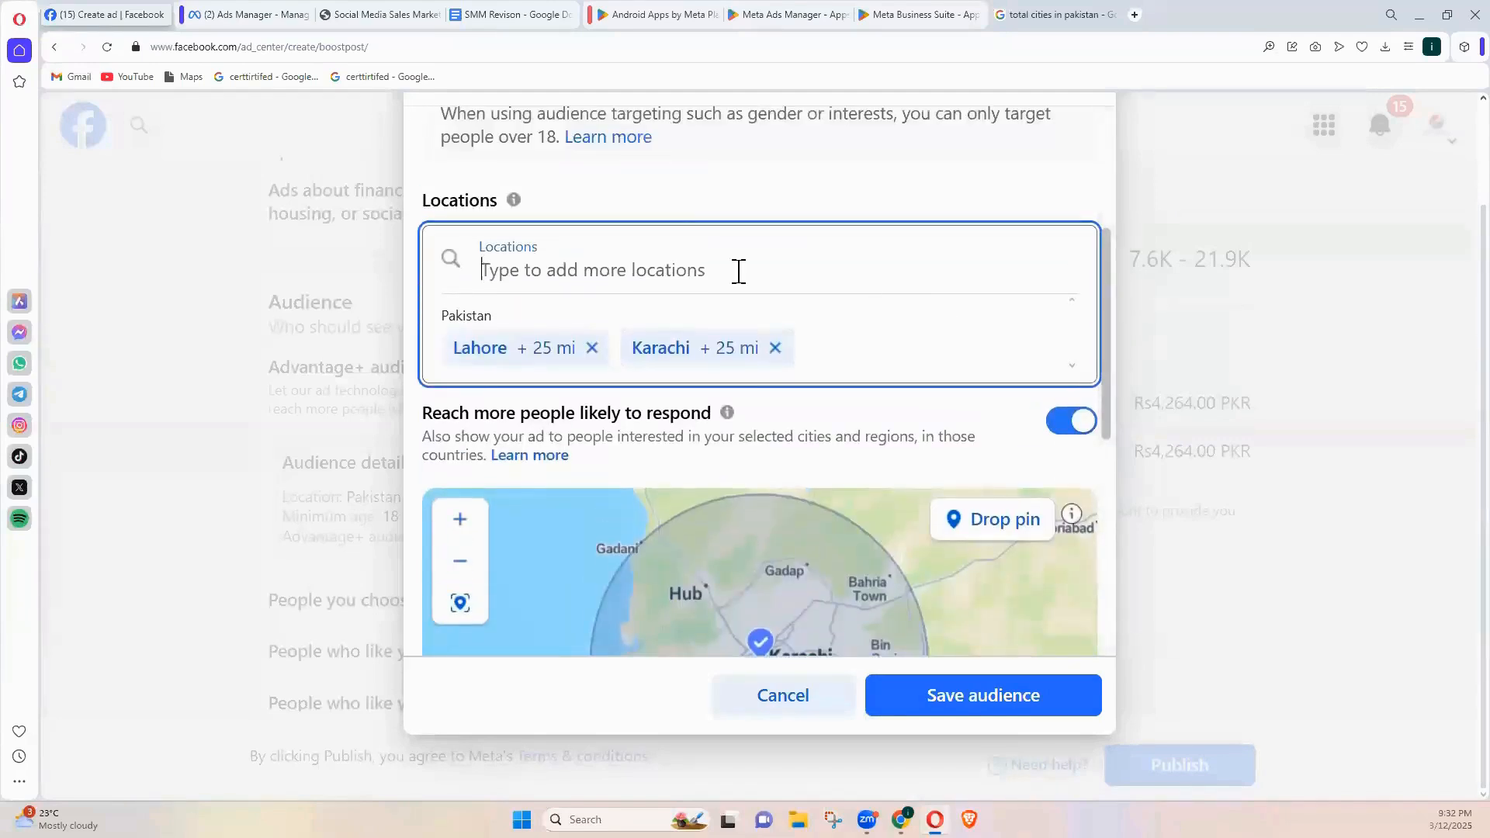
pyautogui.write('Rawalpindi')
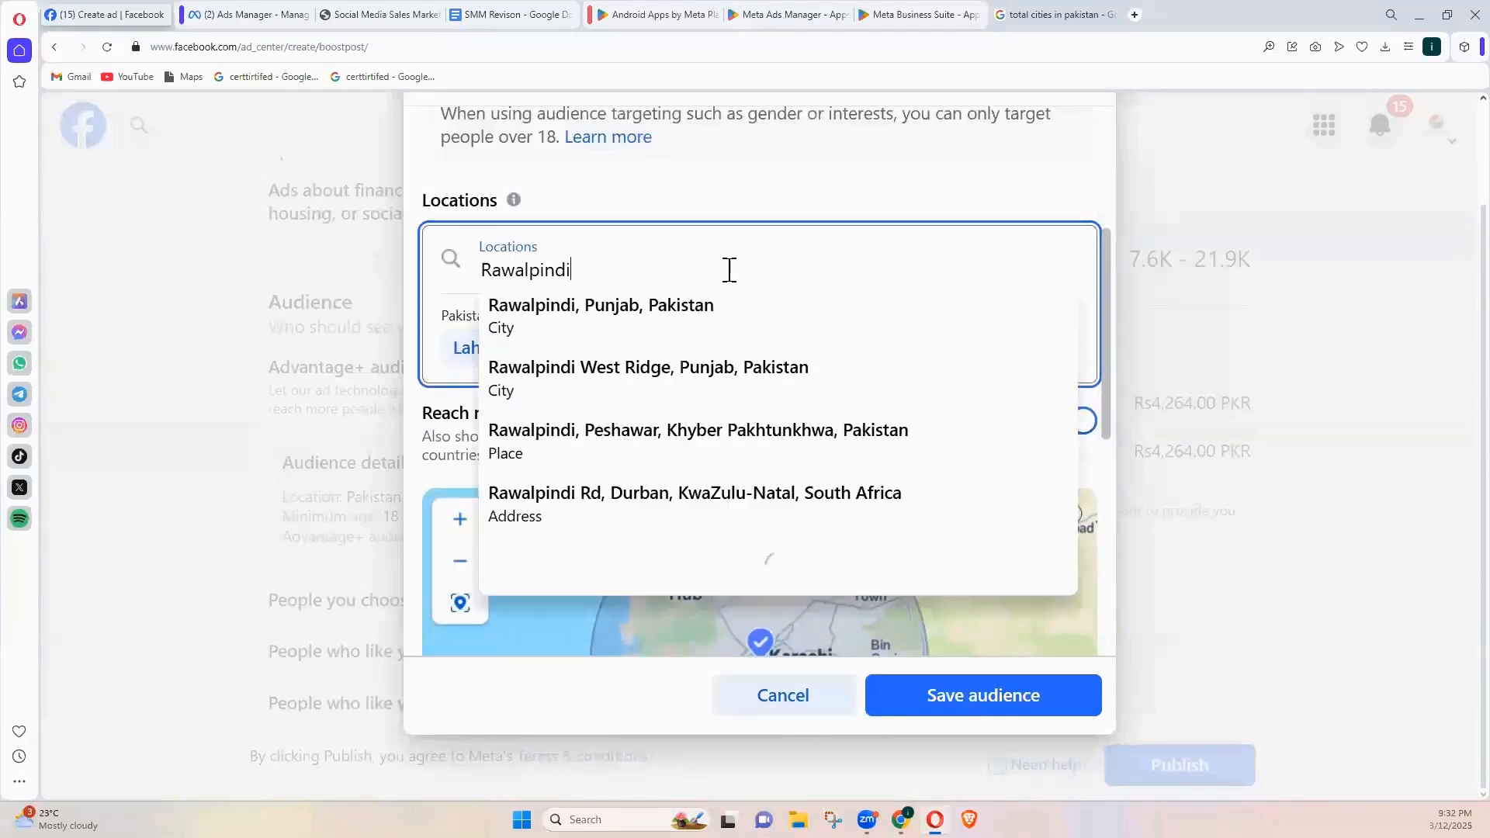
pyautogui.click(711, 317)
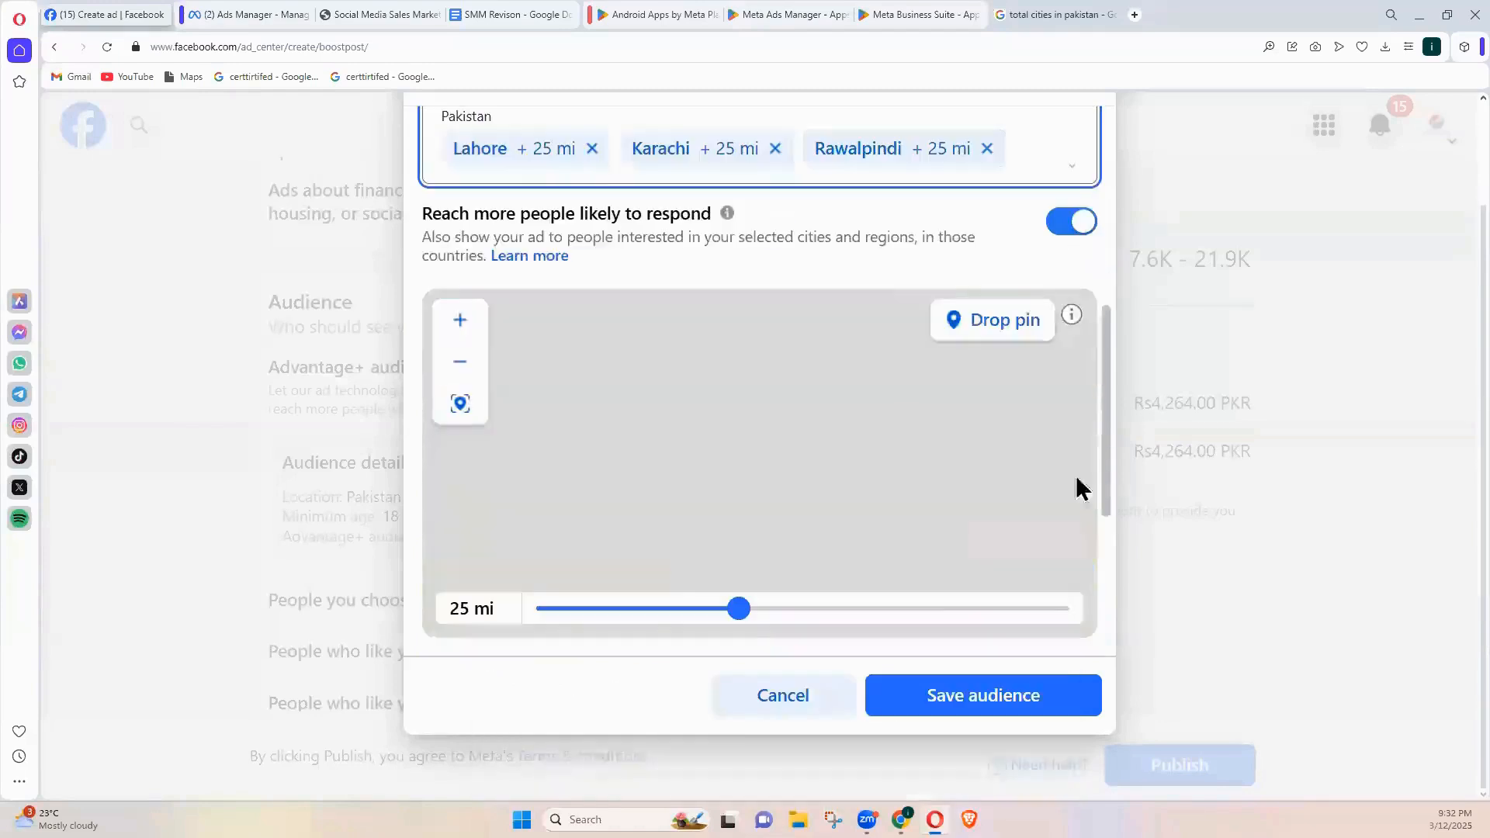
# Review the audience's gender, age, chosen cities, map radius and suggested detailed targeting interests
pyautogui.moveTo(1106, 354); pyautogui.dragTo(1099, 273)
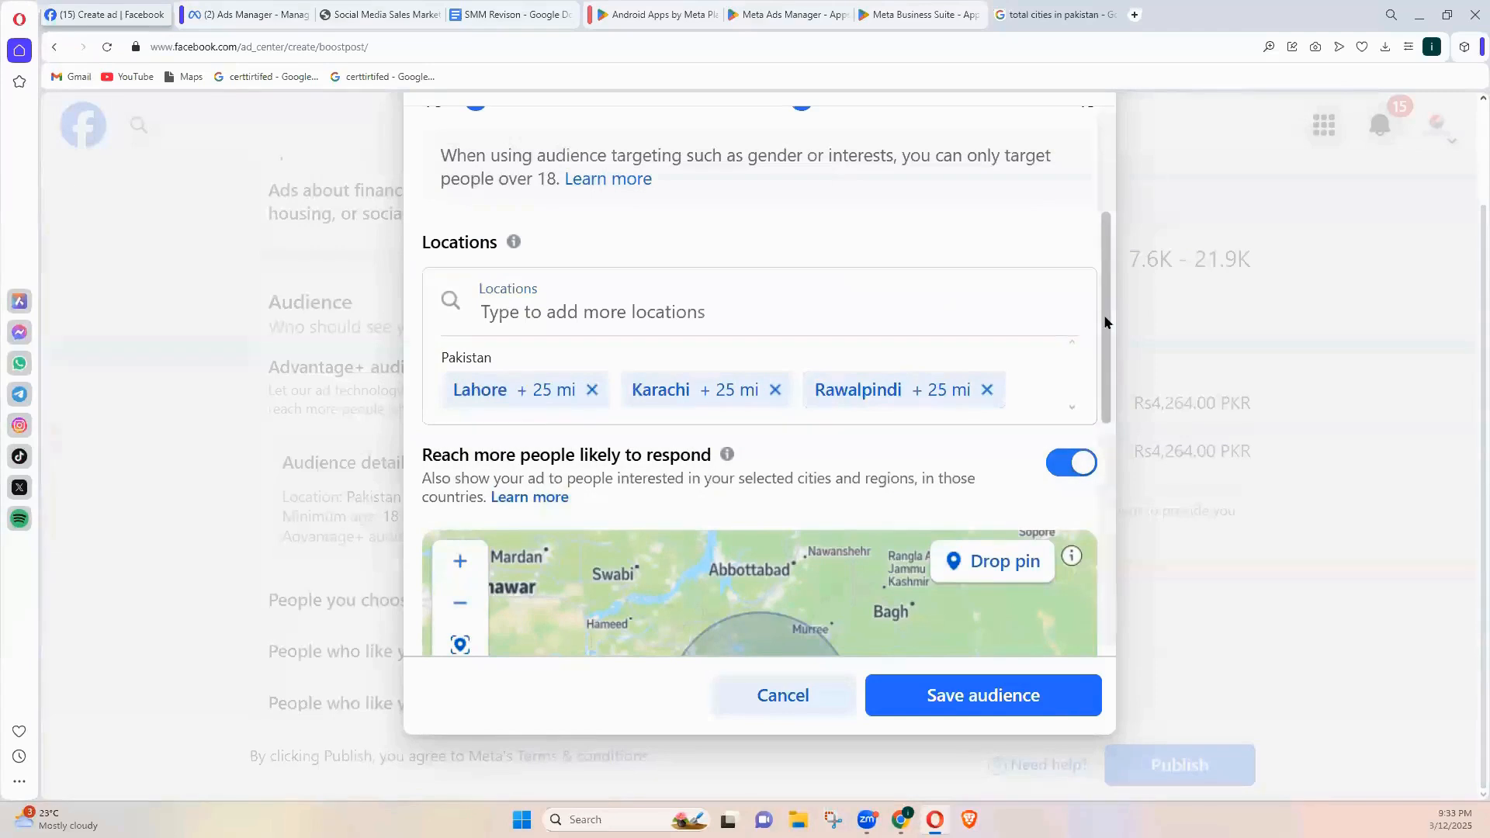
pyautogui.moveTo(1106, 258)
pyautogui.mouseDown()
pyautogui.moveTo(1104, 323)
pyautogui.moveTo(1095, 283)
pyautogui.mouseUp()
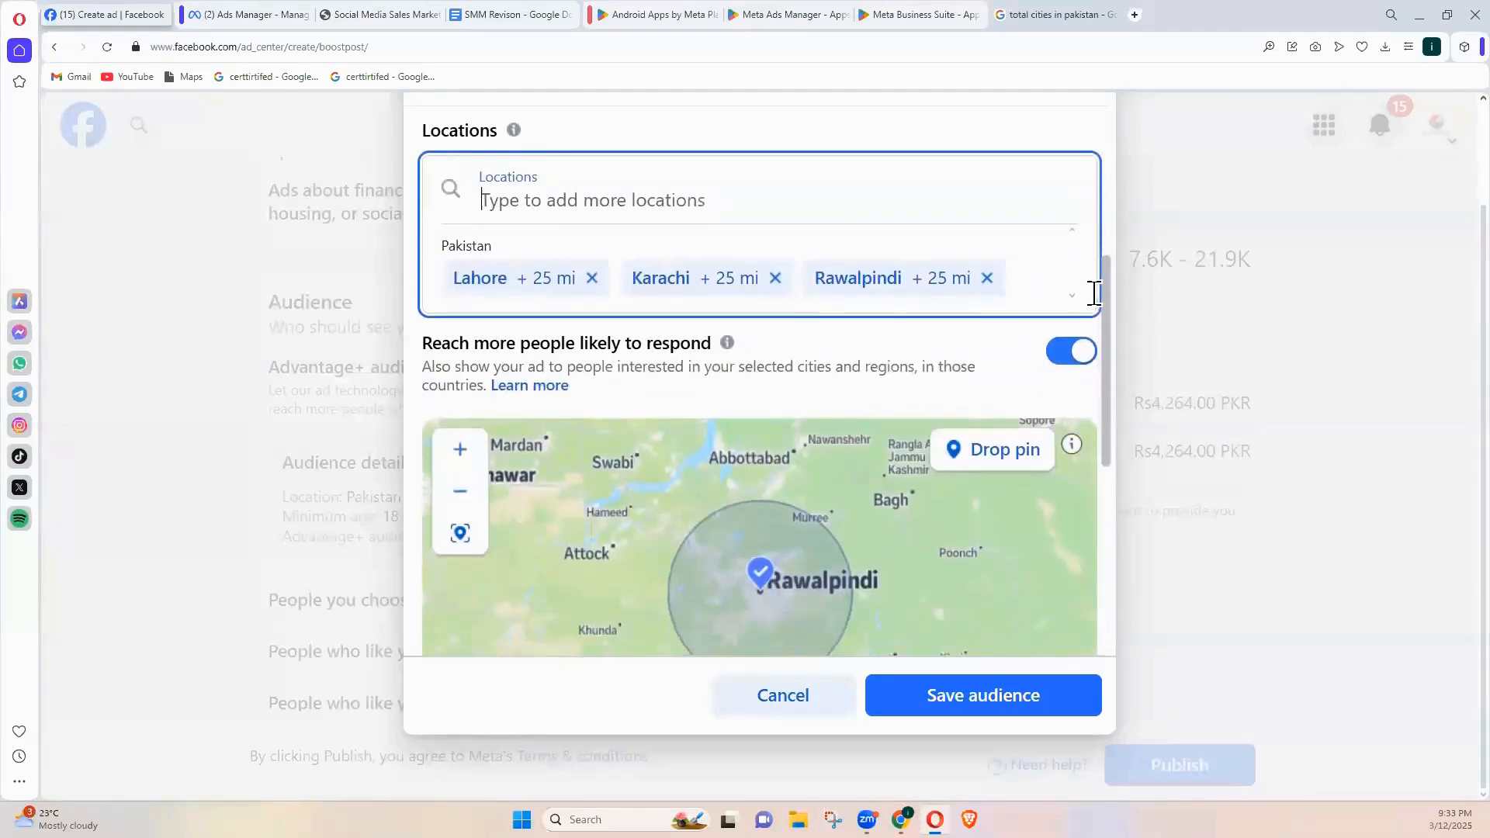
pyautogui.scroll(-5, 1112, 423)
pyautogui.moveTo(1112, 424); pyautogui.dragTo(1104, 279)
pyautogui.moveTo(1108, 425); pyautogui.dragTo(1103, 514)
pyautogui.scroll(-4, 1102, 514)
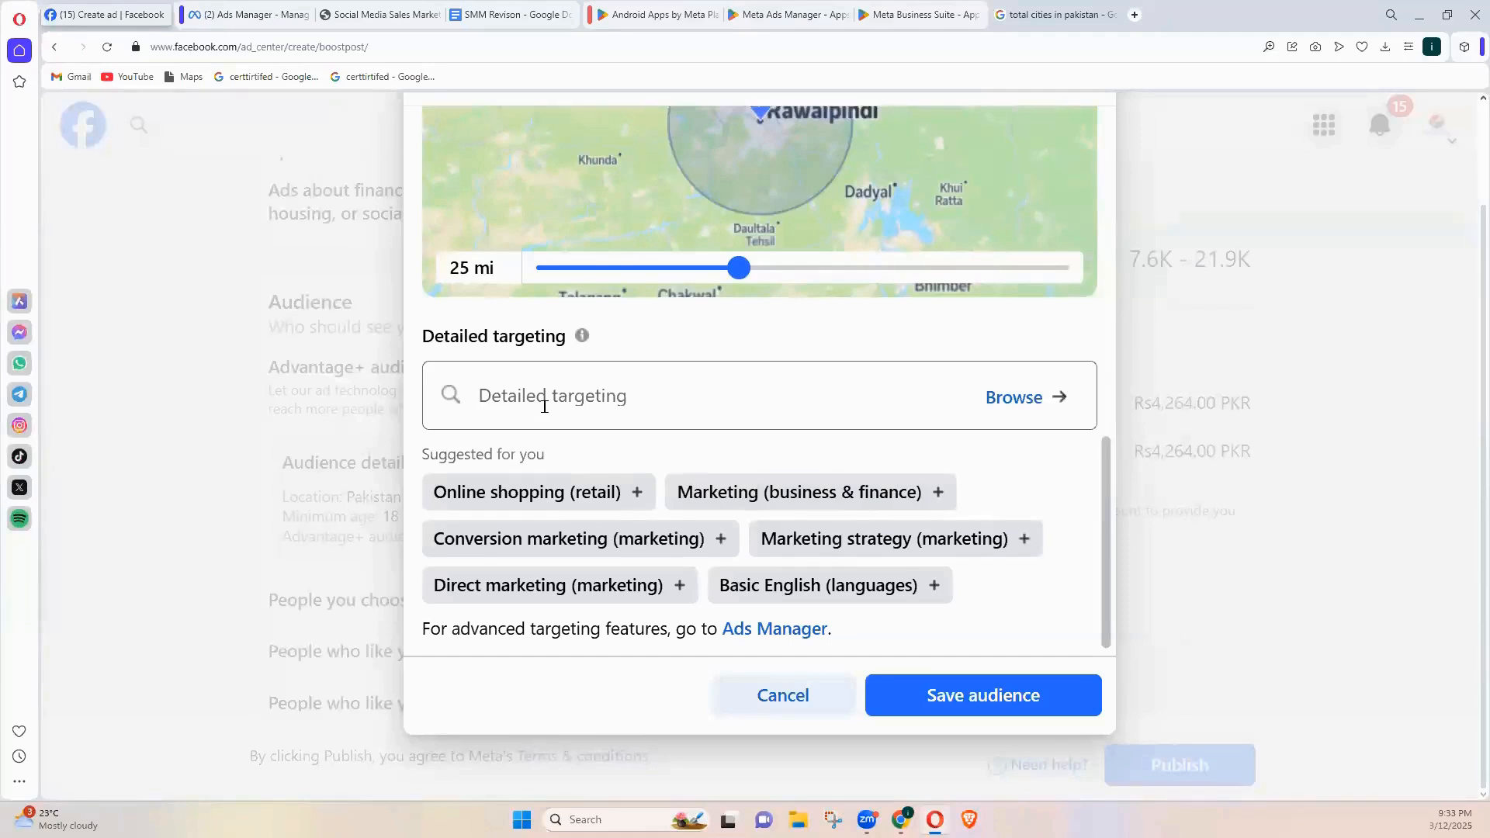
pyautogui.moveTo(1106, 509); pyautogui.dragTo(1111, 167)
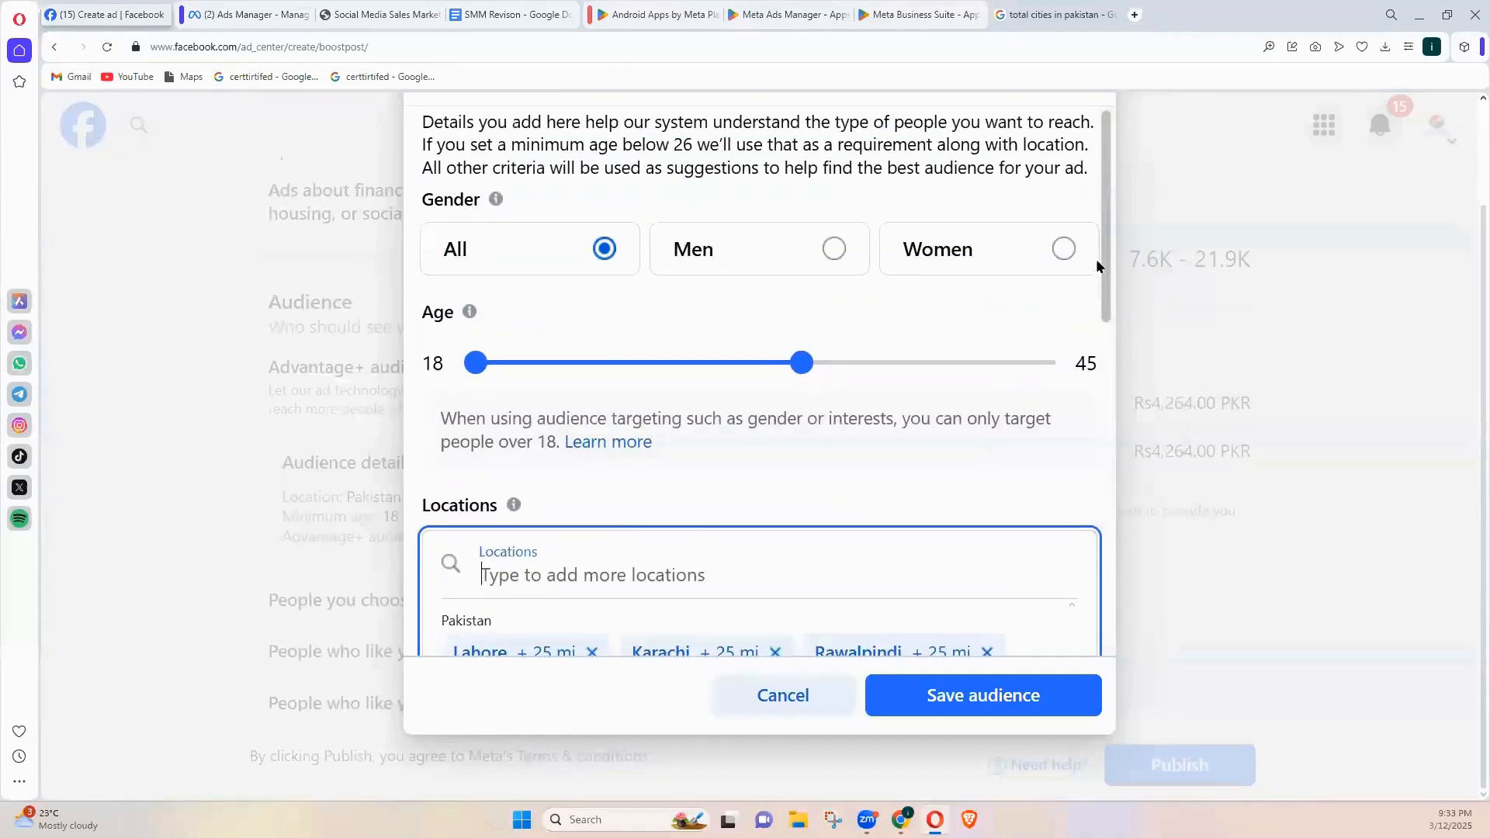
pyautogui.moveTo(1106, 300); pyautogui.dragTo(1106, 372)
pyautogui.scroll(-5, 1107, 378)
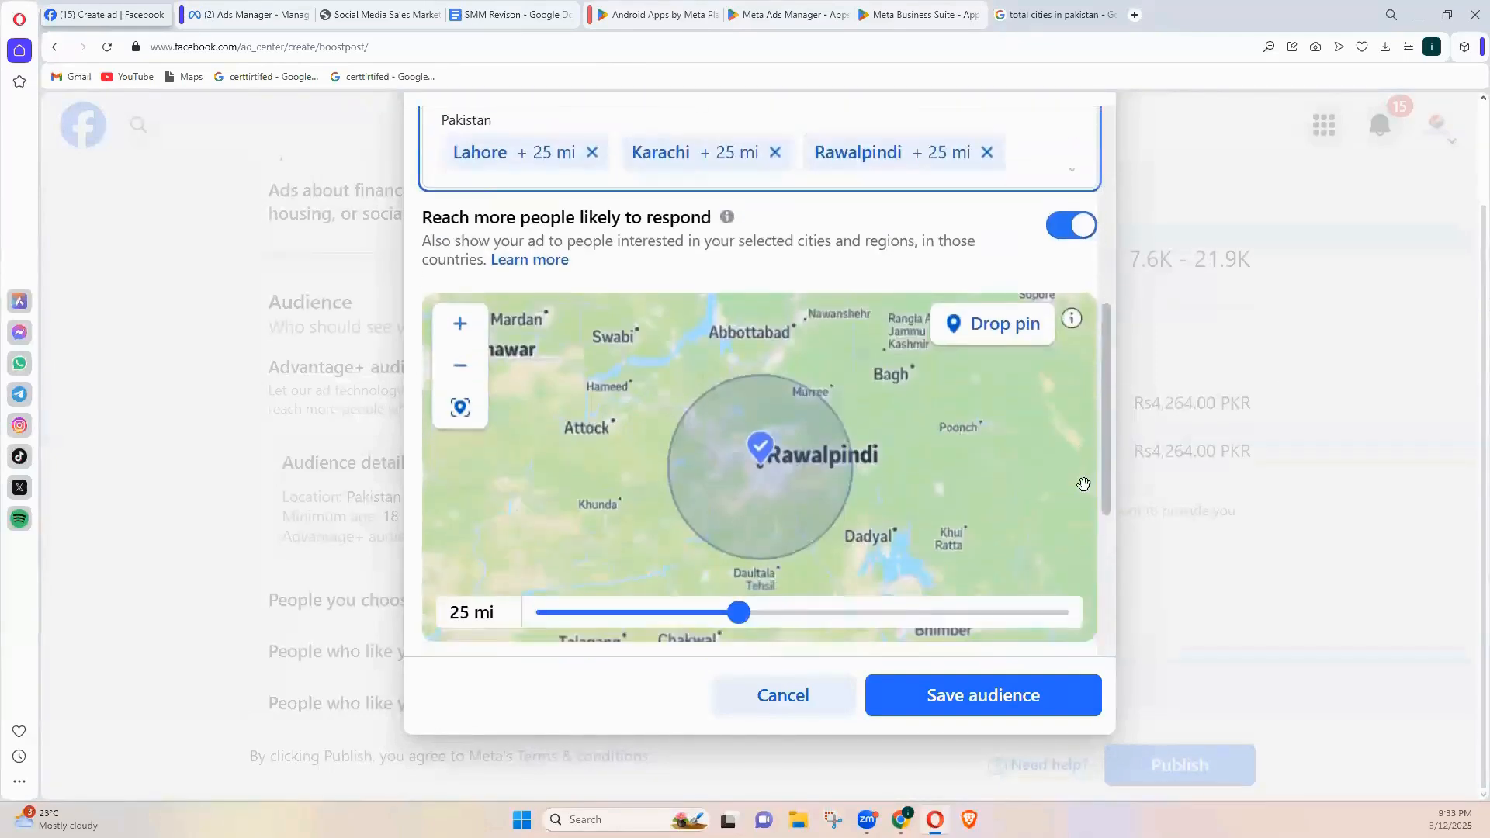
pyautogui.moveTo(1107, 436); pyautogui.dragTo(1152, 566)
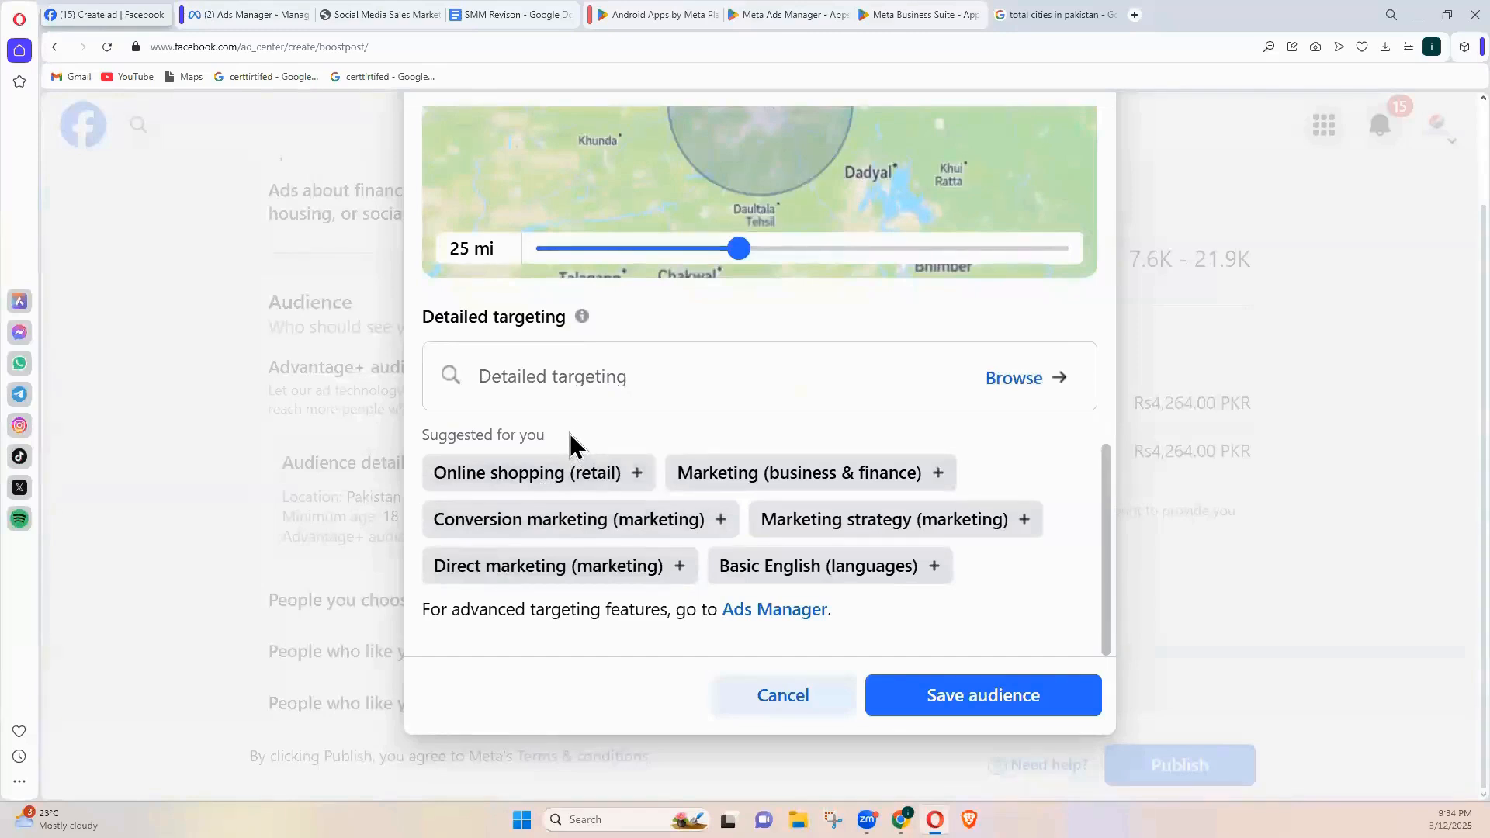
# Add the suggested interests Online shopping, Marketing (business & finance), Conversion marketing, Marketing strategy, Basic English and Direct marketing to the detailed targeting
pyautogui.click(575, 473)
pyautogui.scroll(-1, 1104, 483)
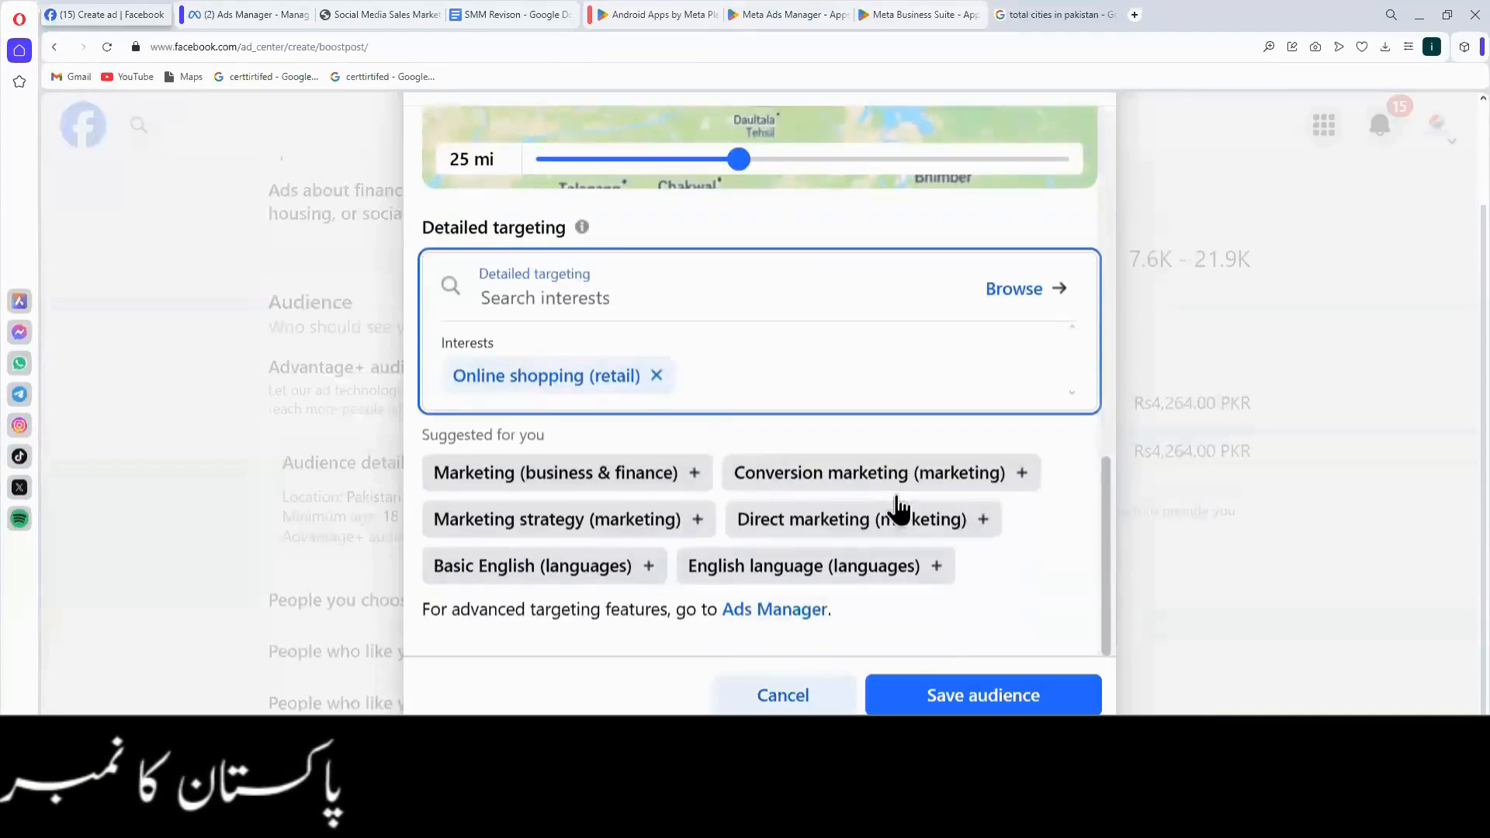
pyautogui.click(564, 477)
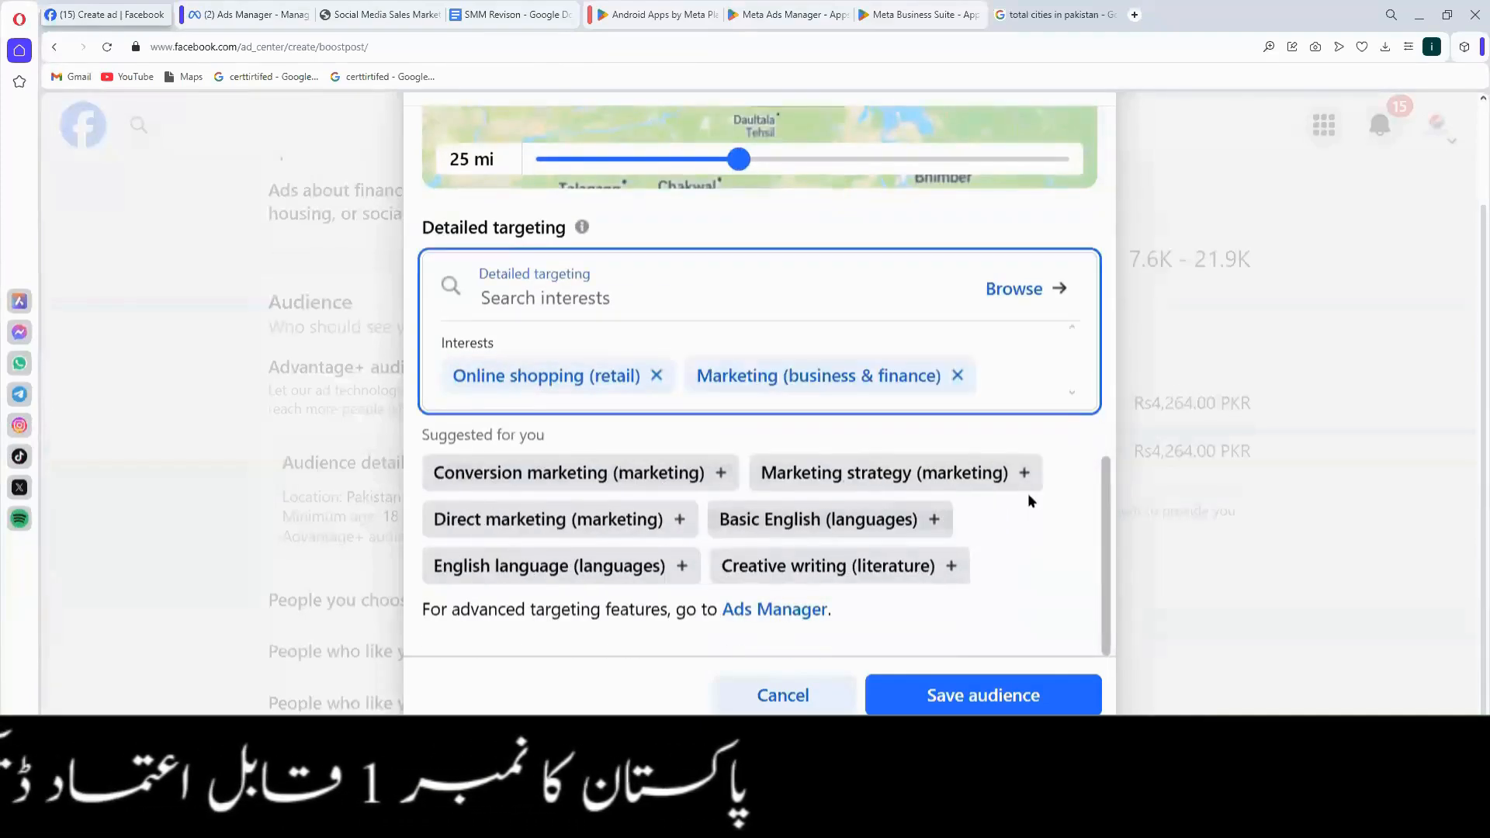
pyautogui.click(586, 479)
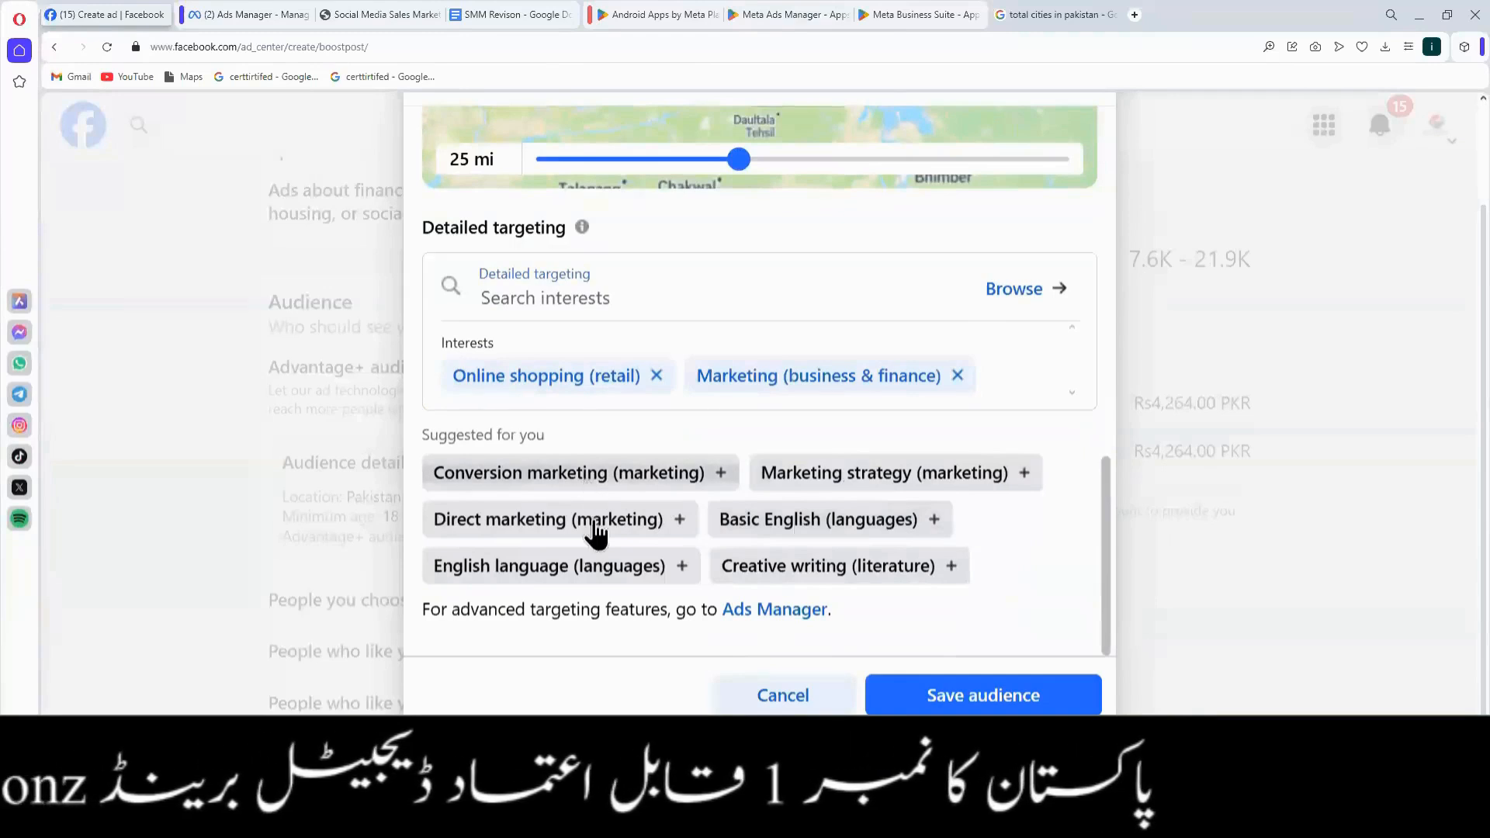
pyautogui.click(584, 531)
pyautogui.click(769, 529)
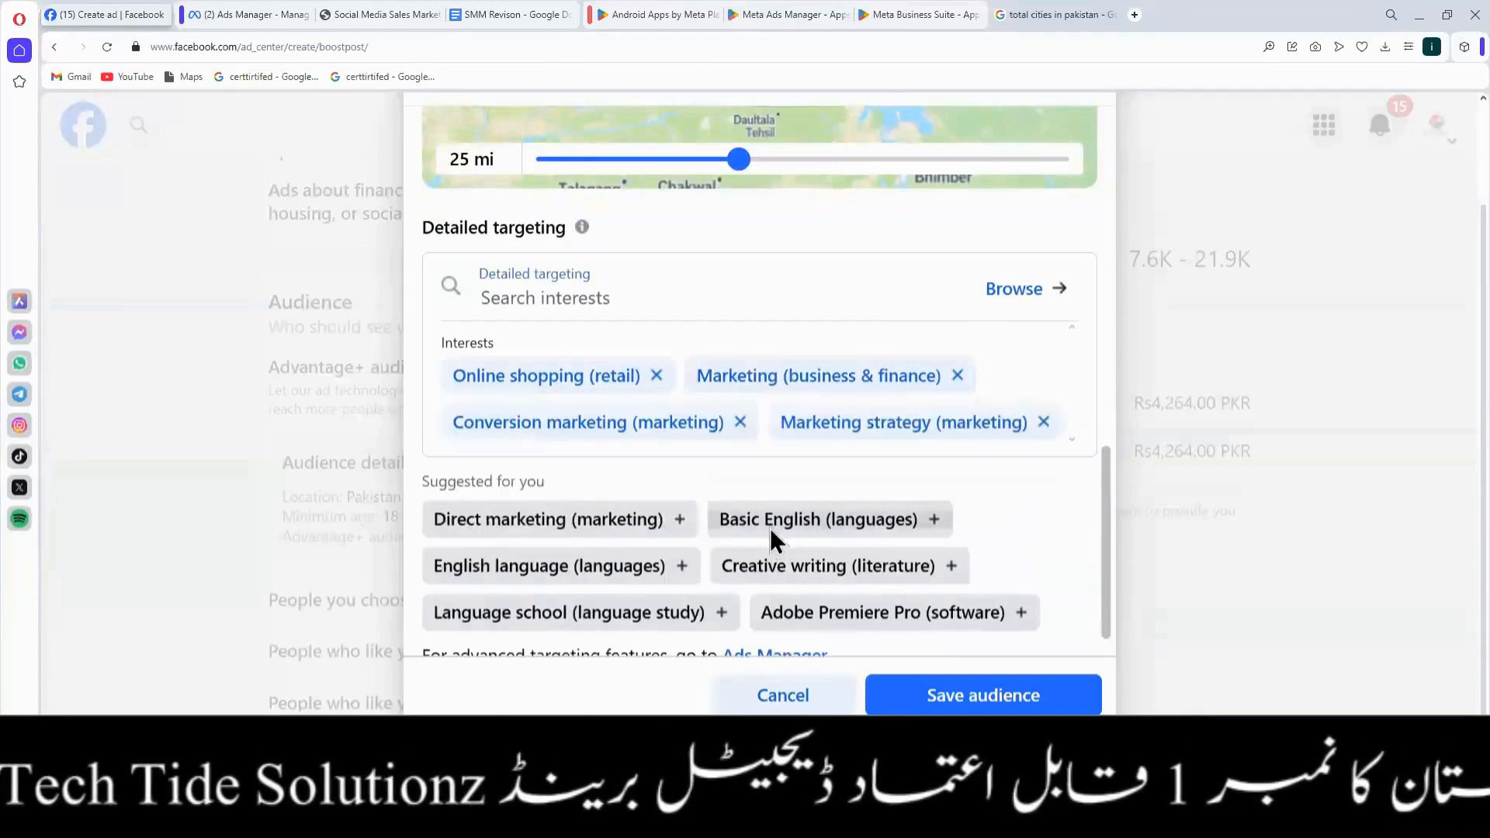
pyautogui.click(655, 580)
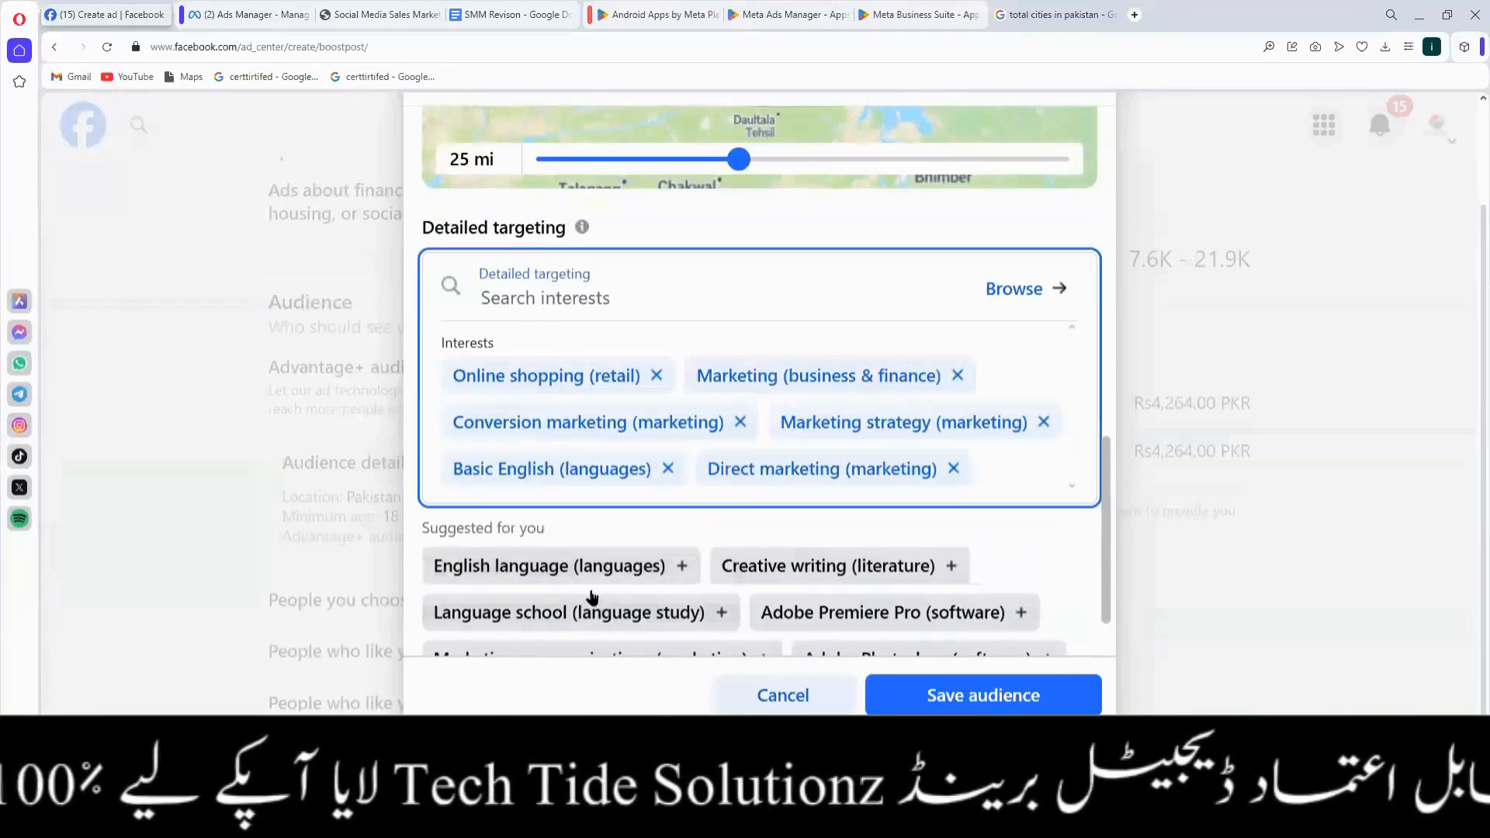
# Add the suggested interests Creative writing, Adobe Photoshop, Adobe Premiere Pro, Entrepreneurship and Marketing communications to the detailed targeting
pyautogui.click(776, 576)
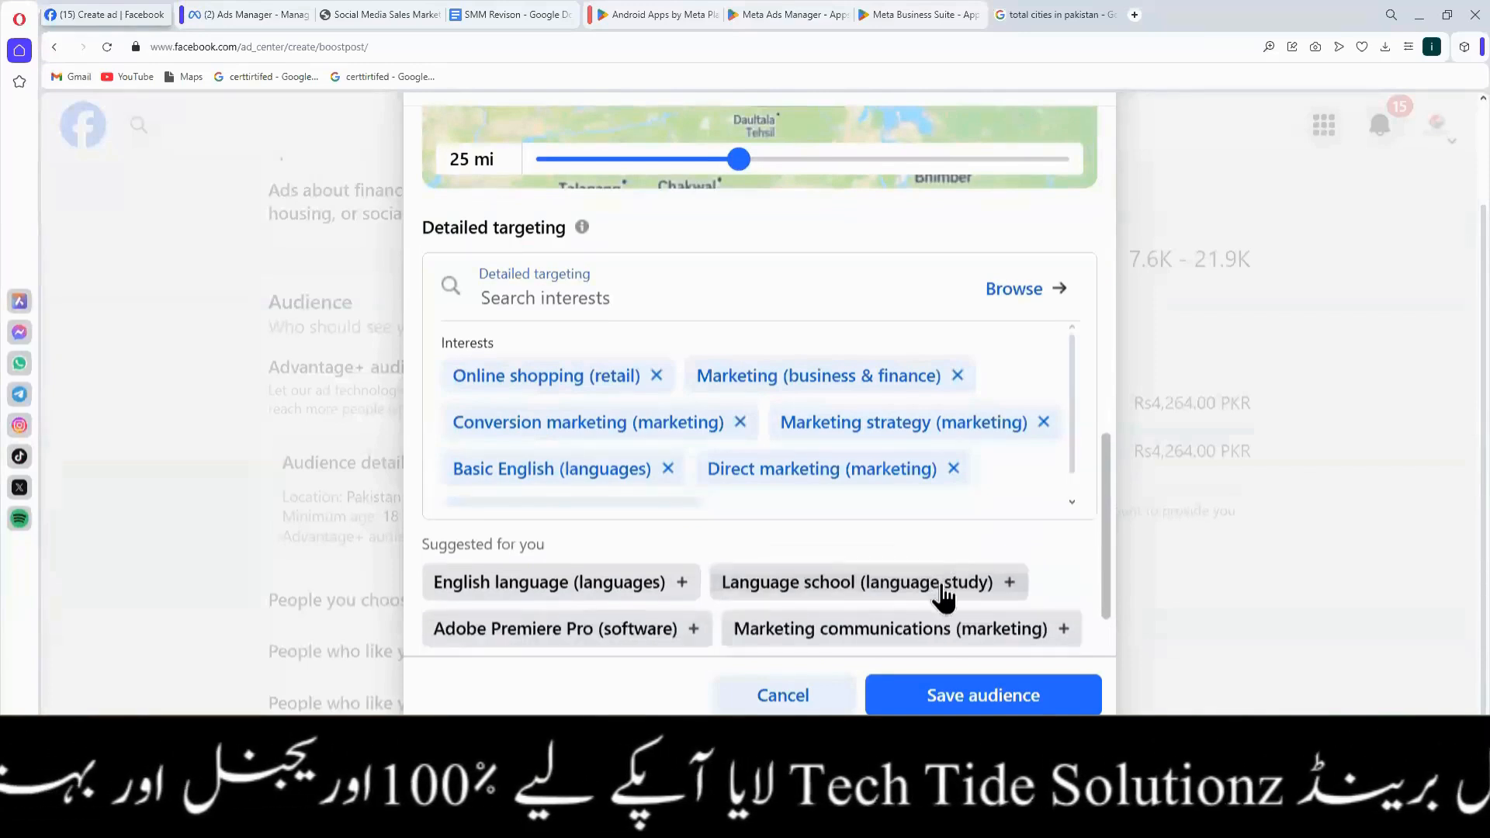
pyautogui.scroll(-2, 947, 582)
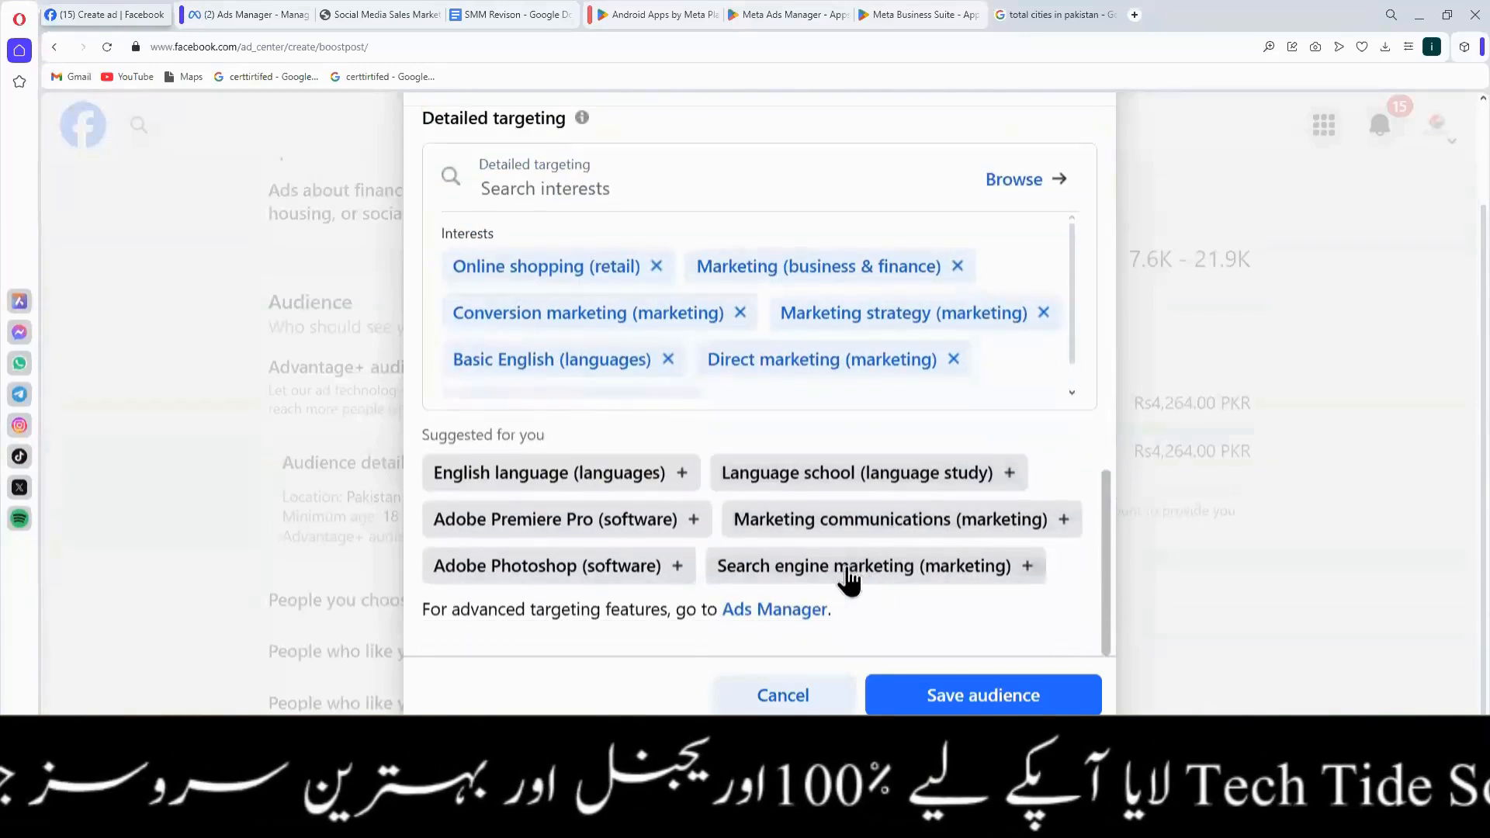
pyautogui.click(581, 589)
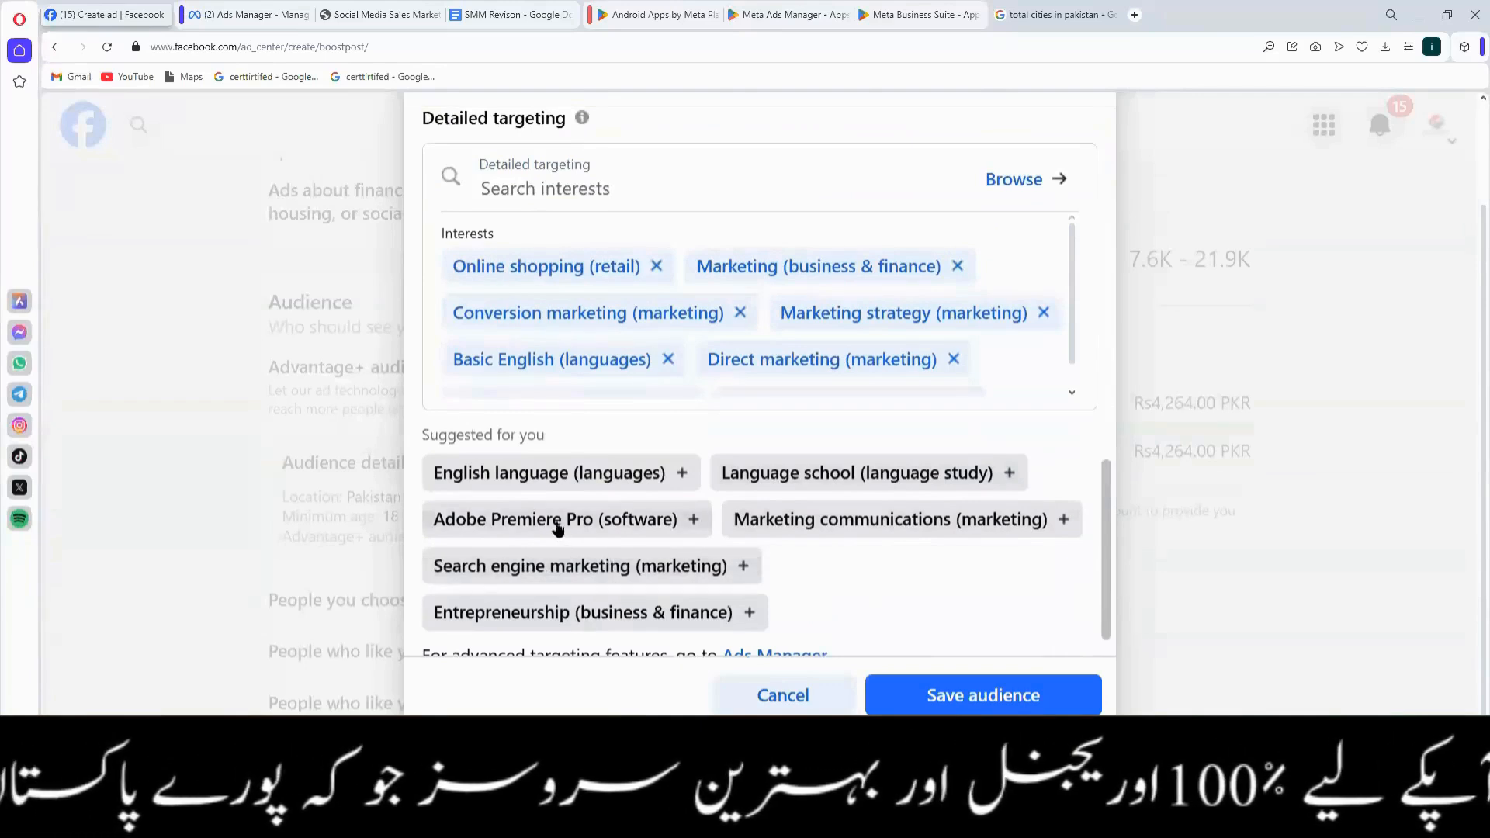
pyautogui.click(556, 522)
pyautogui.scroll(-1, 632, 584)
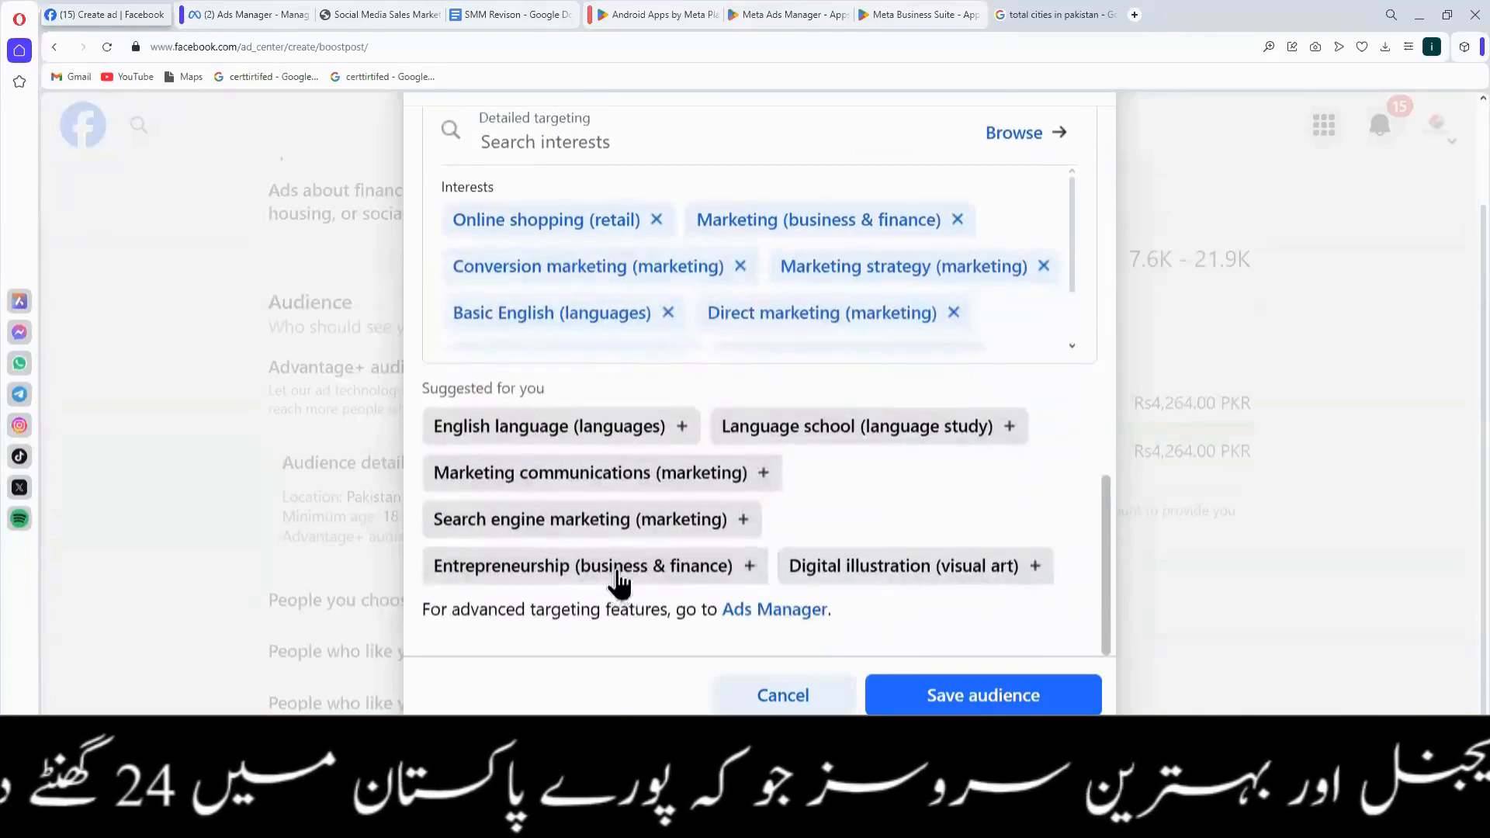
pyautogui.click(644, 575)
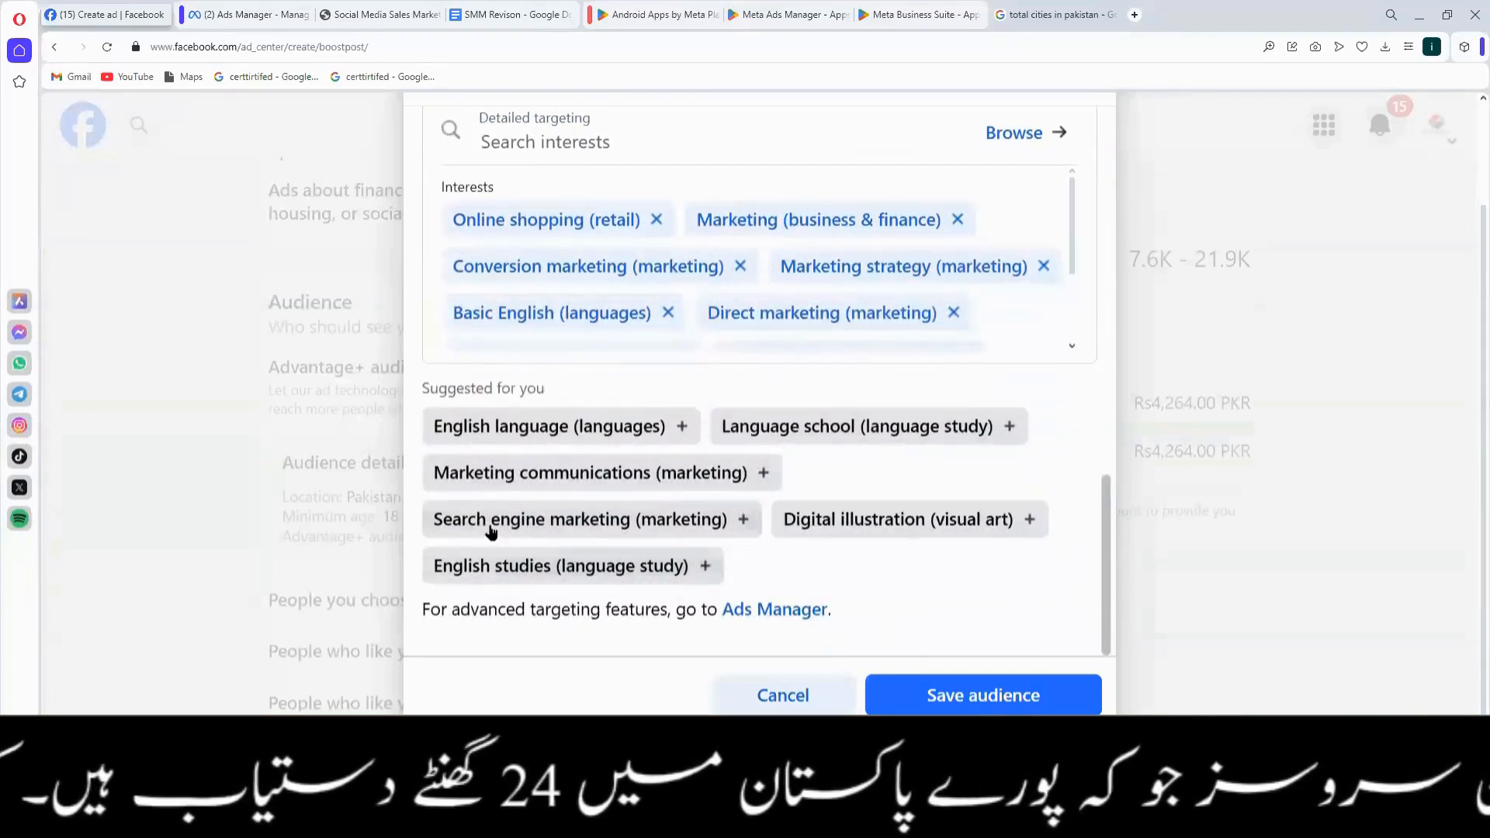
pyautogui.click(454, 478)
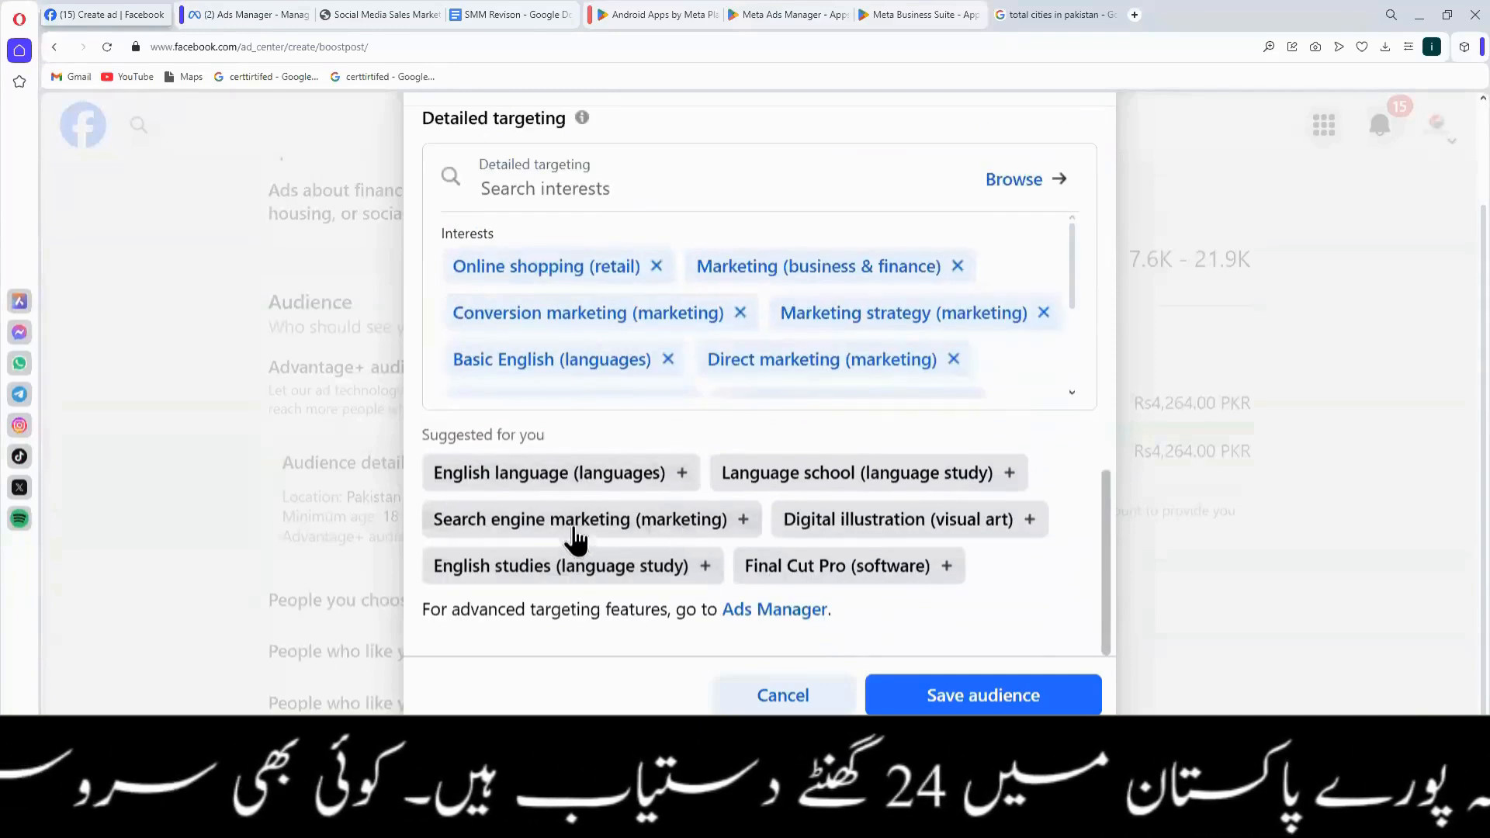
# Add the suggested interests English language, Digital illustration, Final Cut Pro, Freelancer and Copywriting to the detailed targeting
pyautogui.click(592, 481)
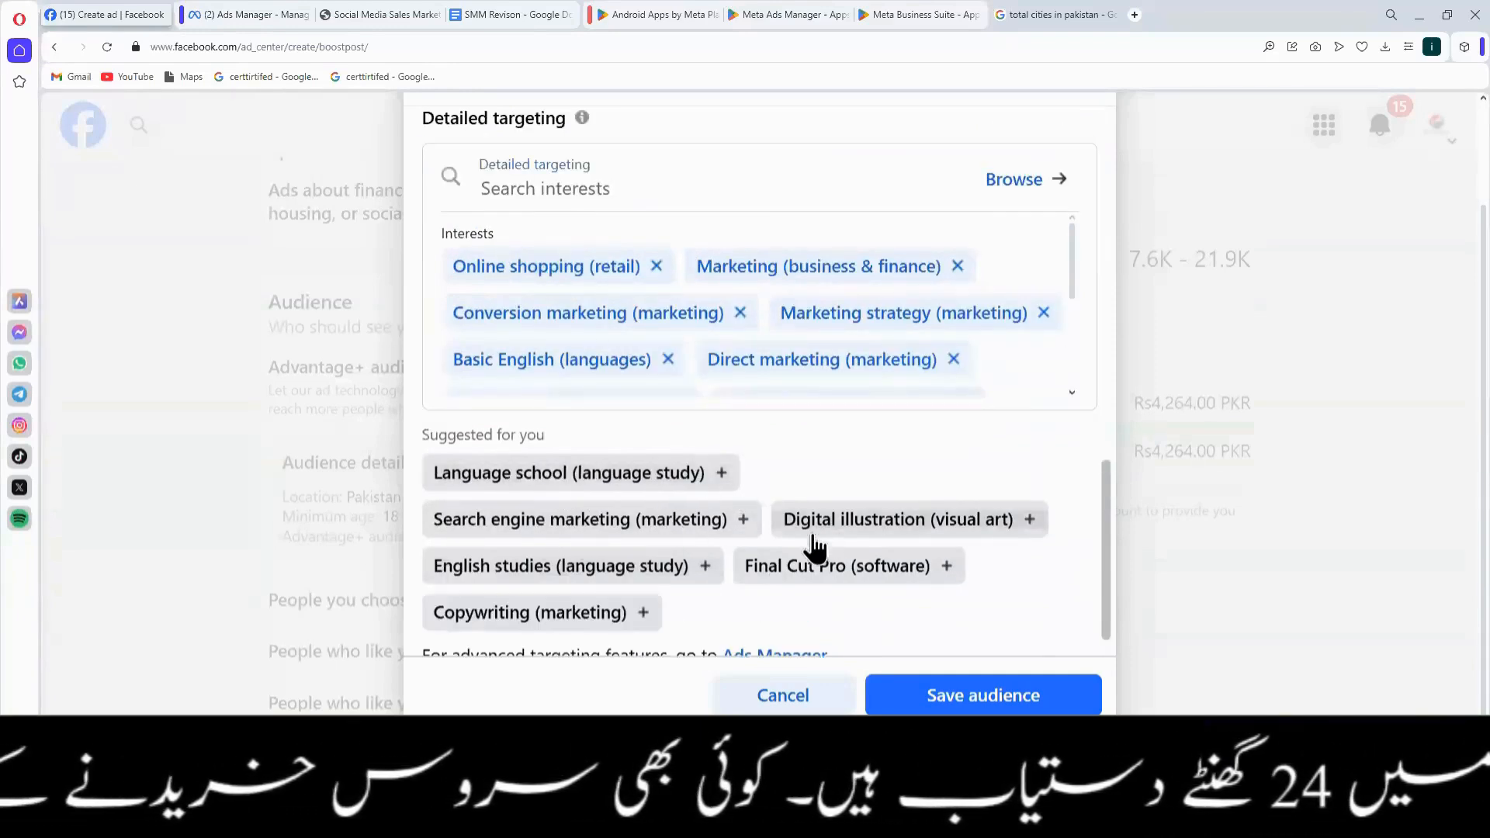
pyautogui.click(824, 536)
pyautogui.click(522, 555)
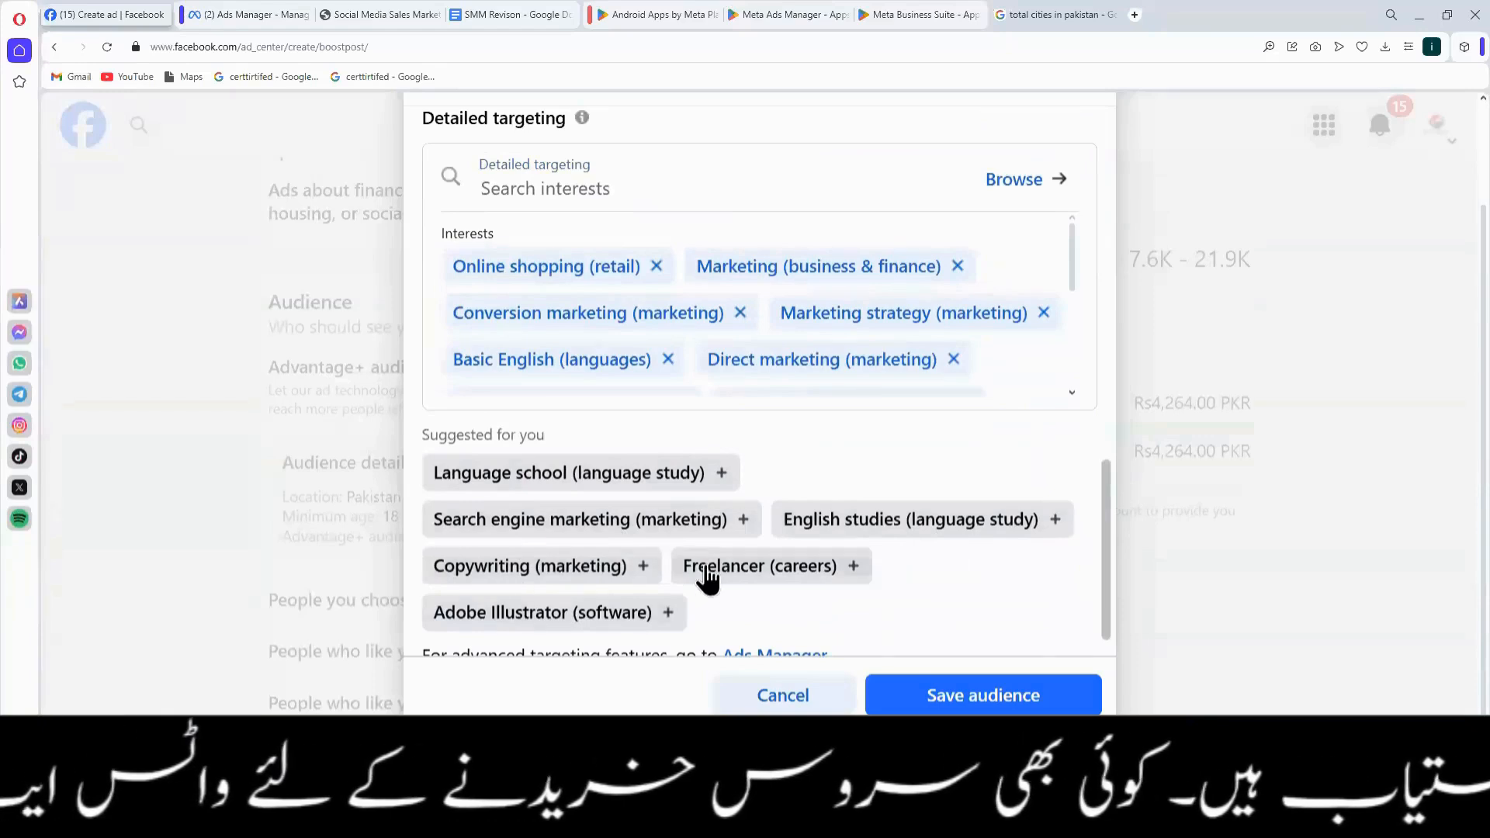
pyautogui.click(705, 573)
pyautogui.click(518, 576)
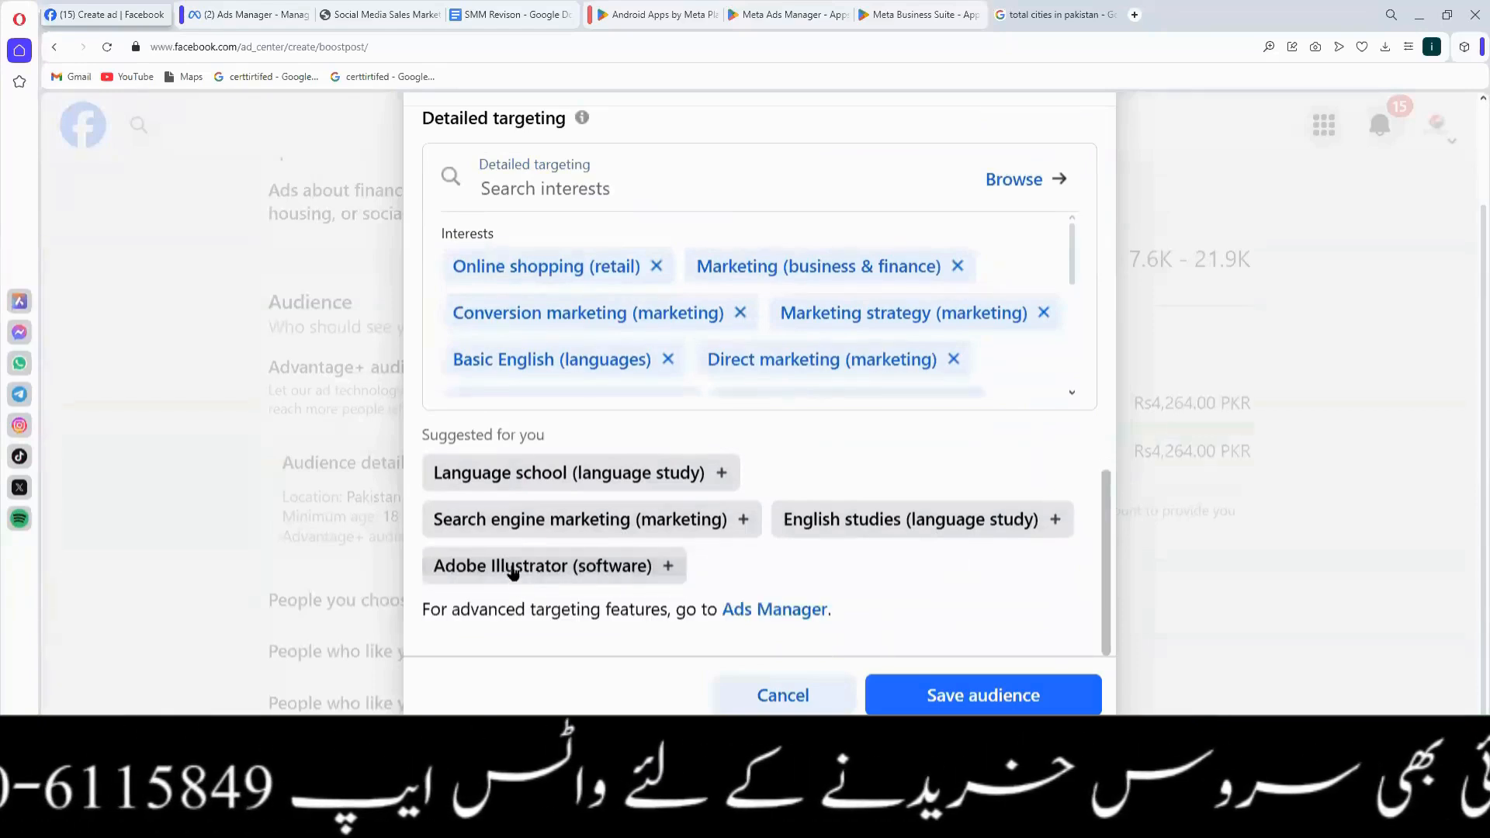
# Add the remaining suggested interests Adobe Illustrator, Search engine marketing, Language school and English studies to the detailed targeting
pyautogui.click(644, 524)
pyautogui.click(617, 516)
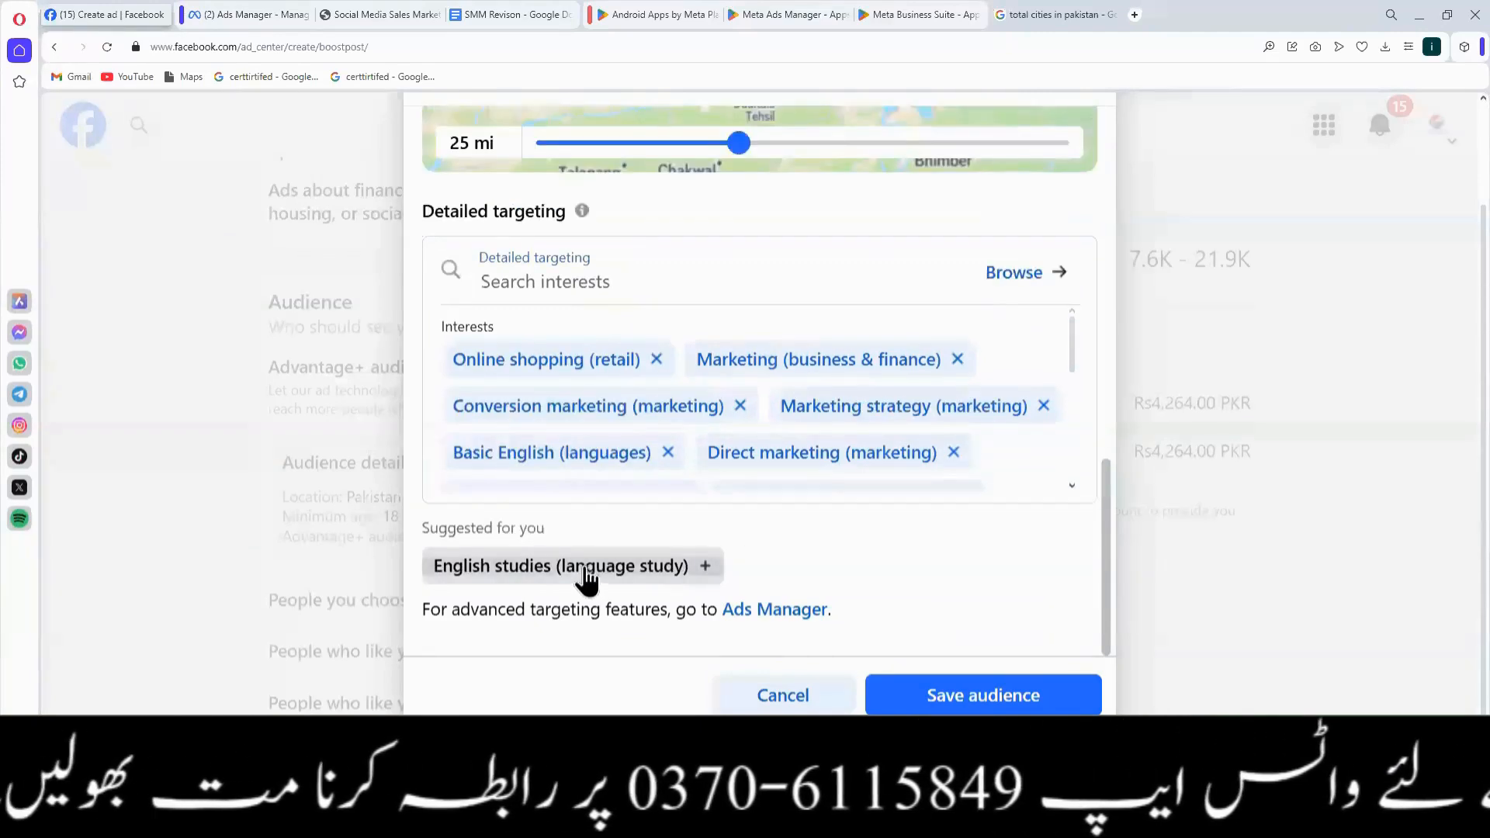
pyautogui.click(588, 578)
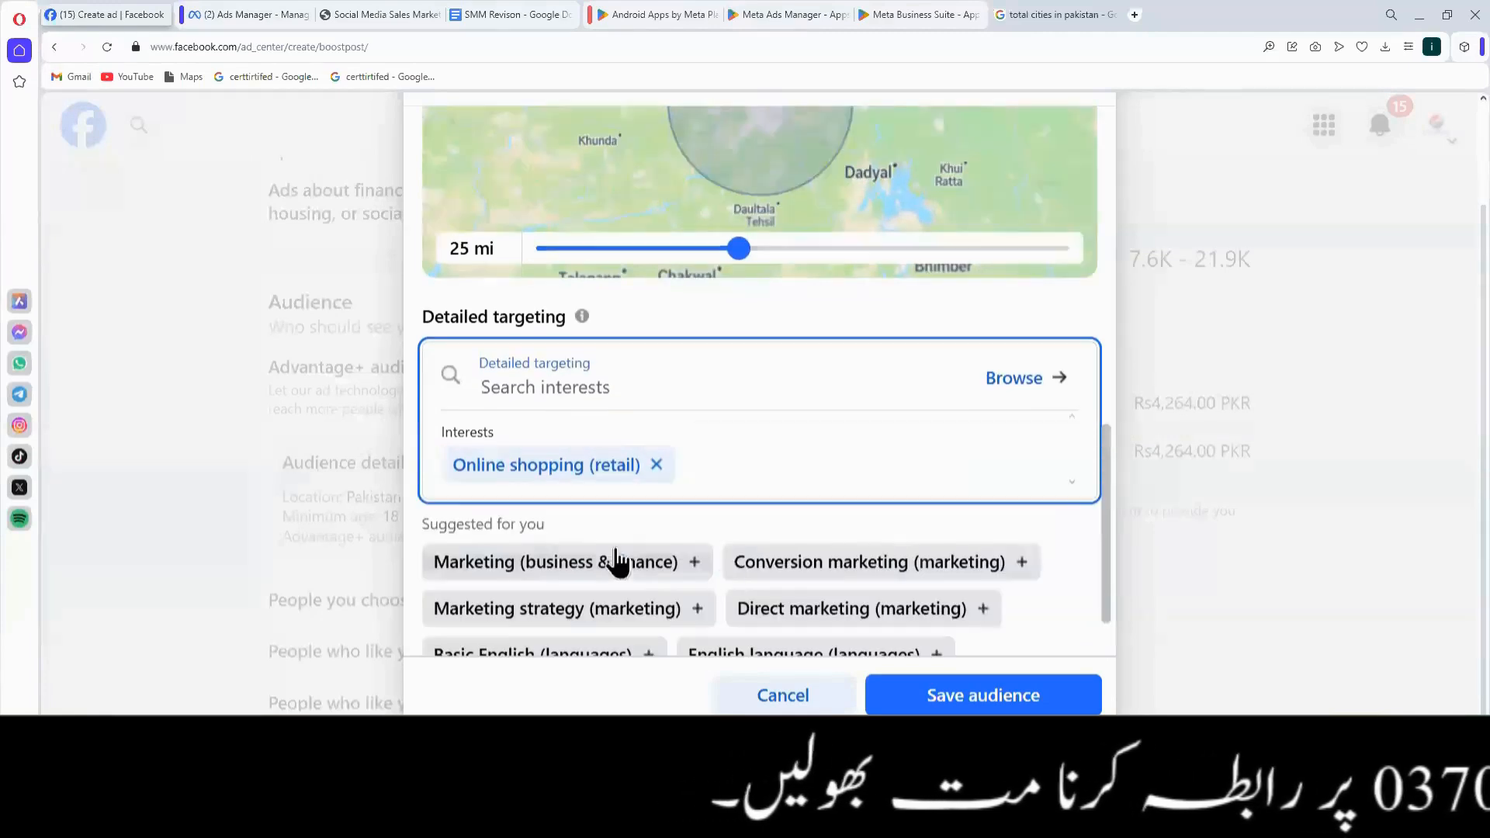
# Add the Marketing (business & finance) interest and look through the interests chosen for detailed targeting
pyautogui.scroll(-1, 984, 511)
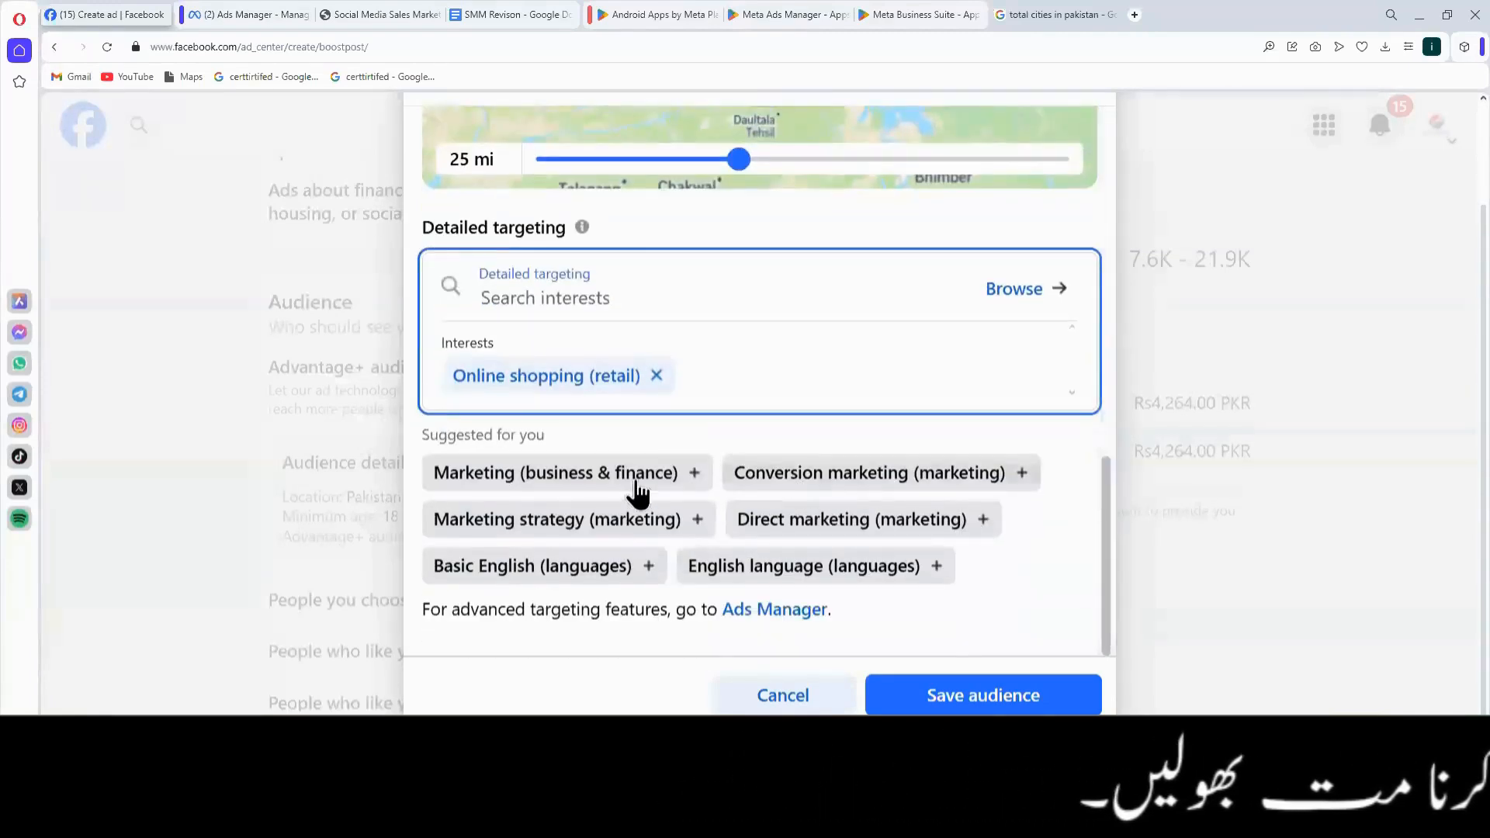
pyautogui.click(693, 474)
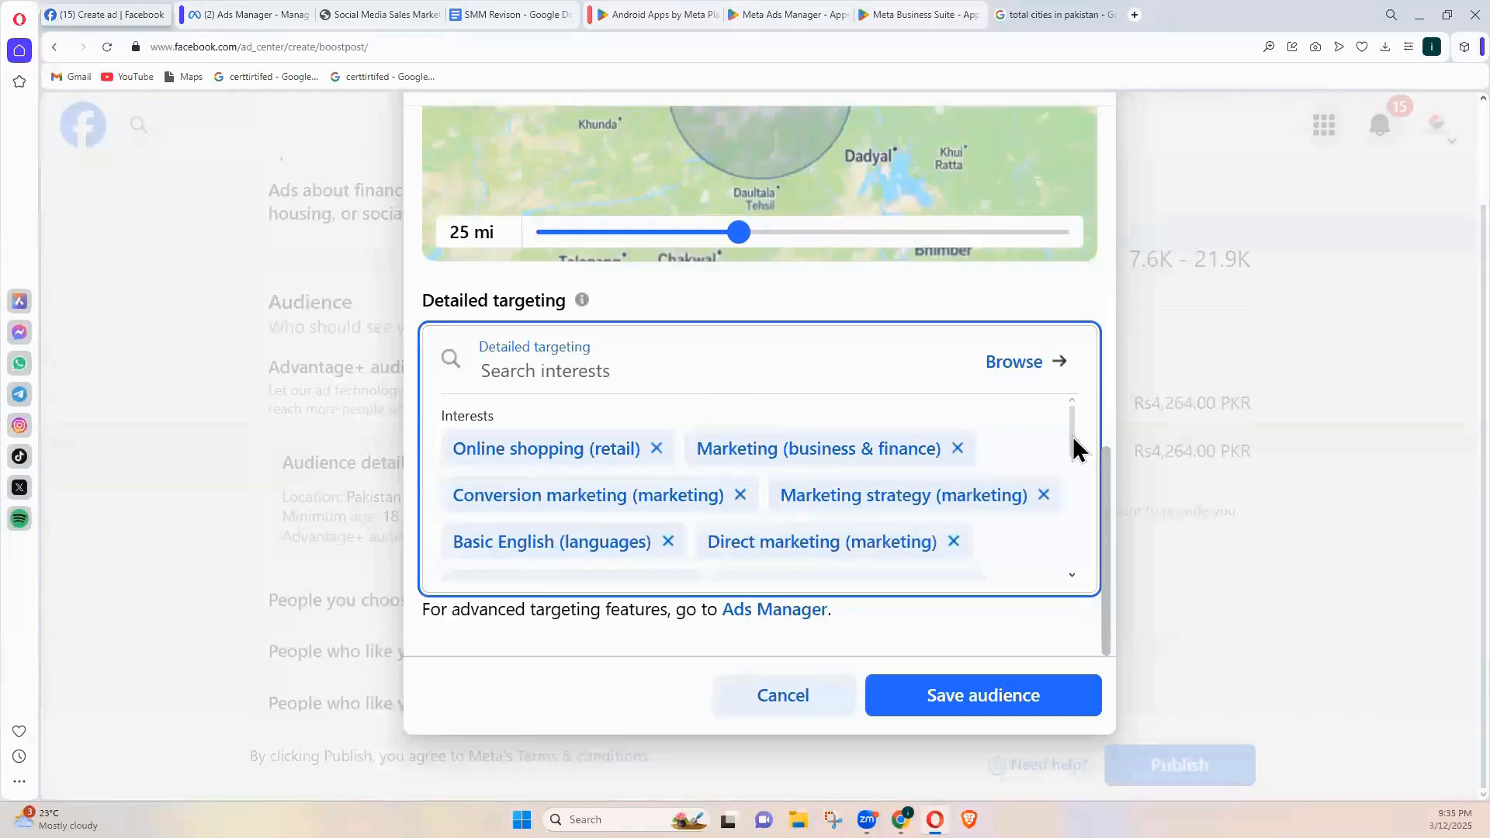
pyautogui.moveTo(1074, 440); pyautogui.dragTo(1073, 451)
pyautogui.scroll(-4, 1081, 499)
pyautogui.scroll(5, 908, 418)
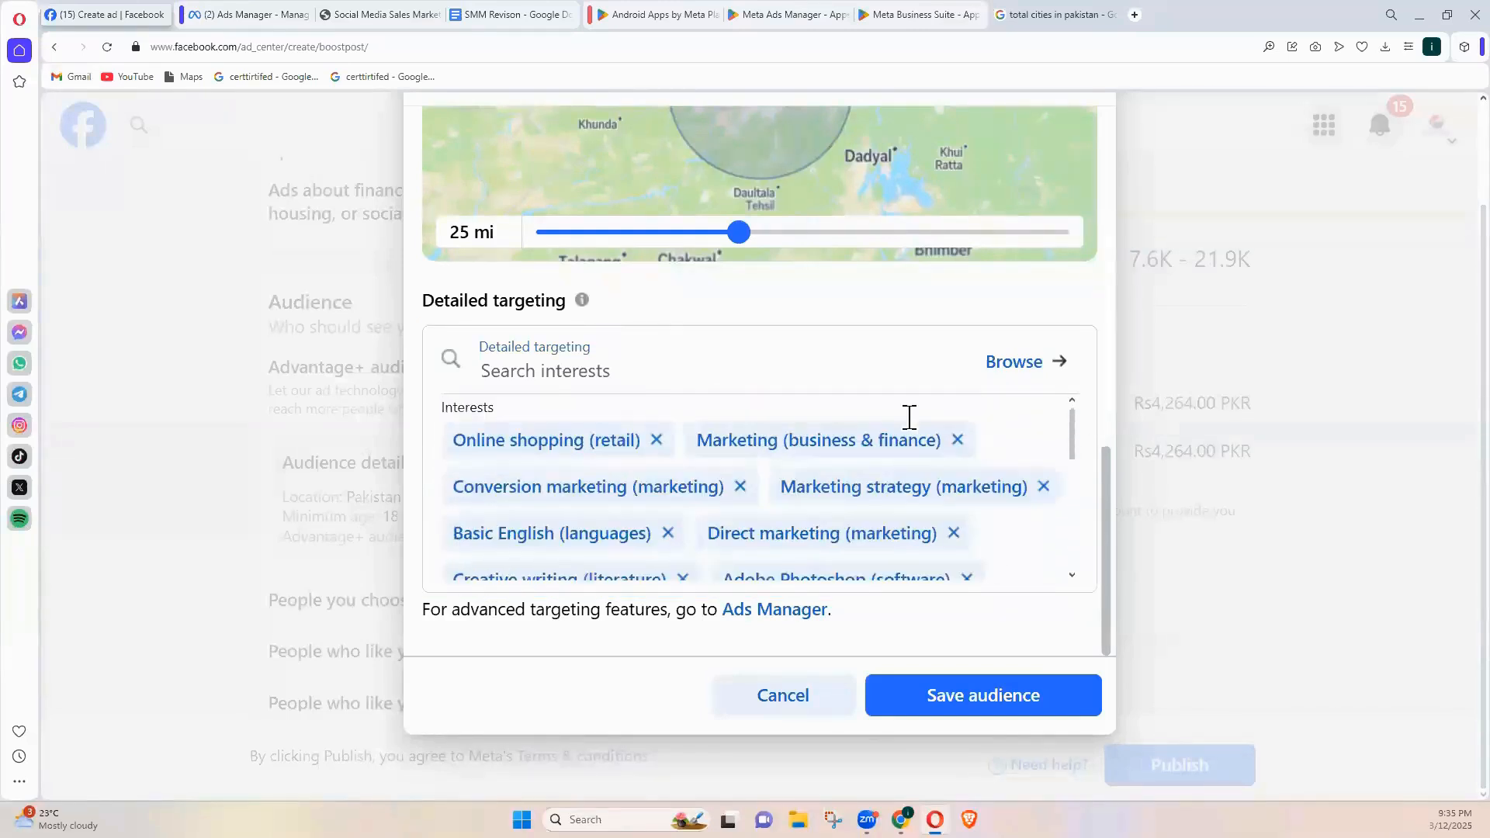
pyautogui.click(615, 375)
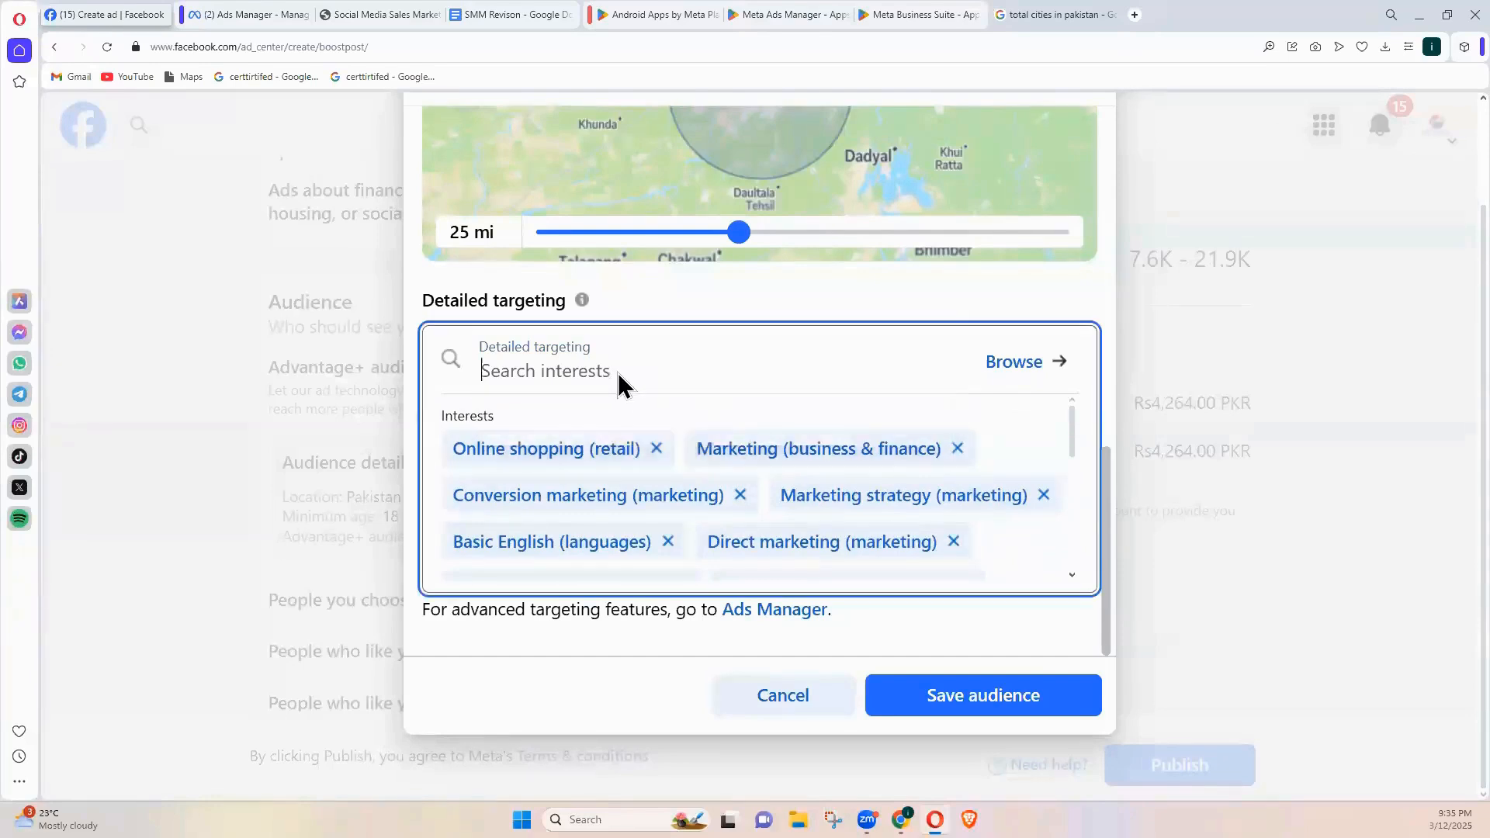
# Add the Social media marketing (marketing) and Digital marketing (marketing) interests to the detailed targeting
pyautogui.write('social media marketing')
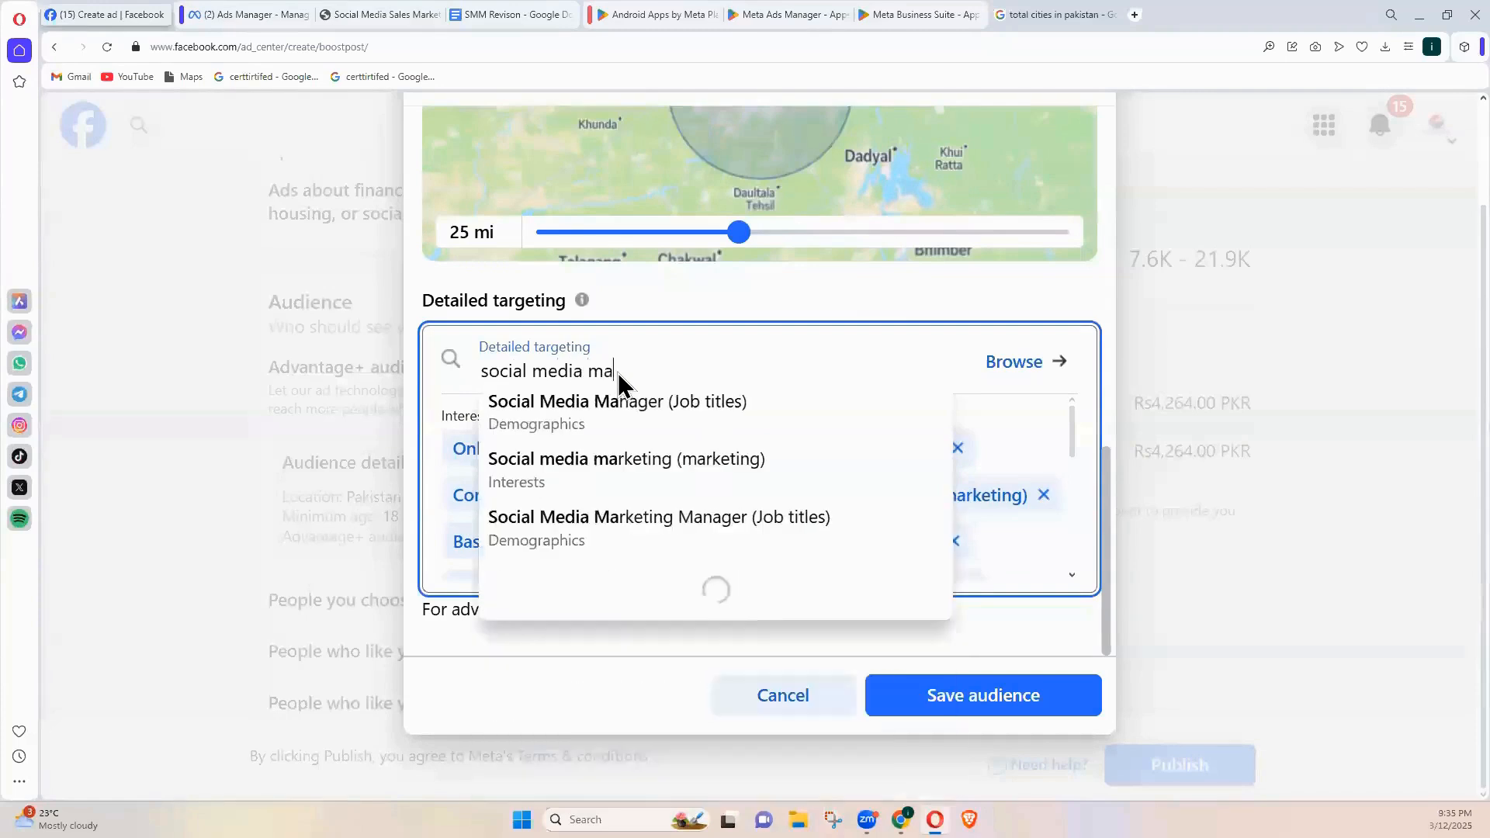
pyautogui.tripleClick(618, 373)
pyautogui.hotkey('ctrl', 'c')
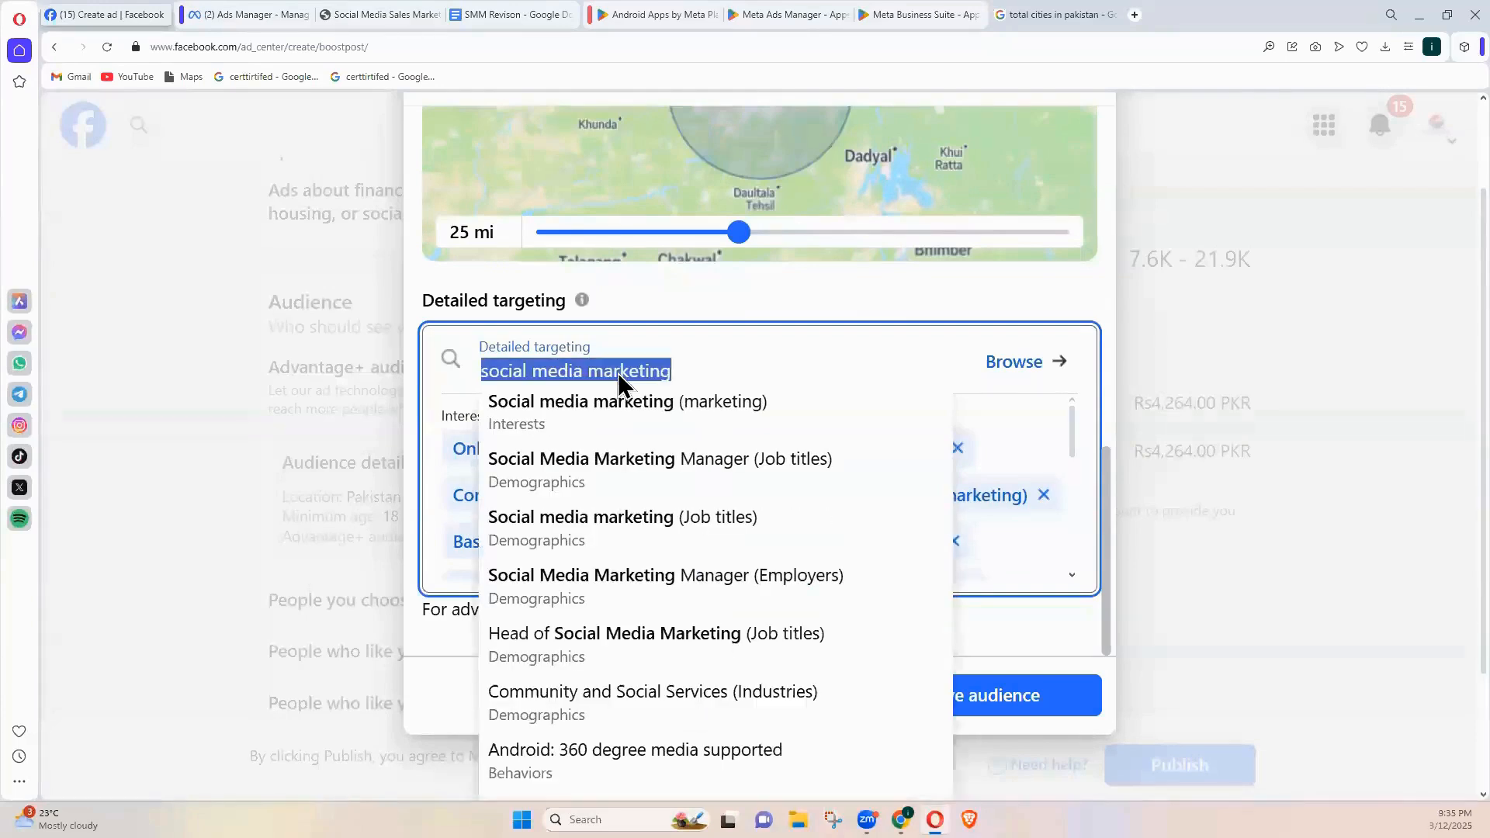
pyautogui.click(599, 418)
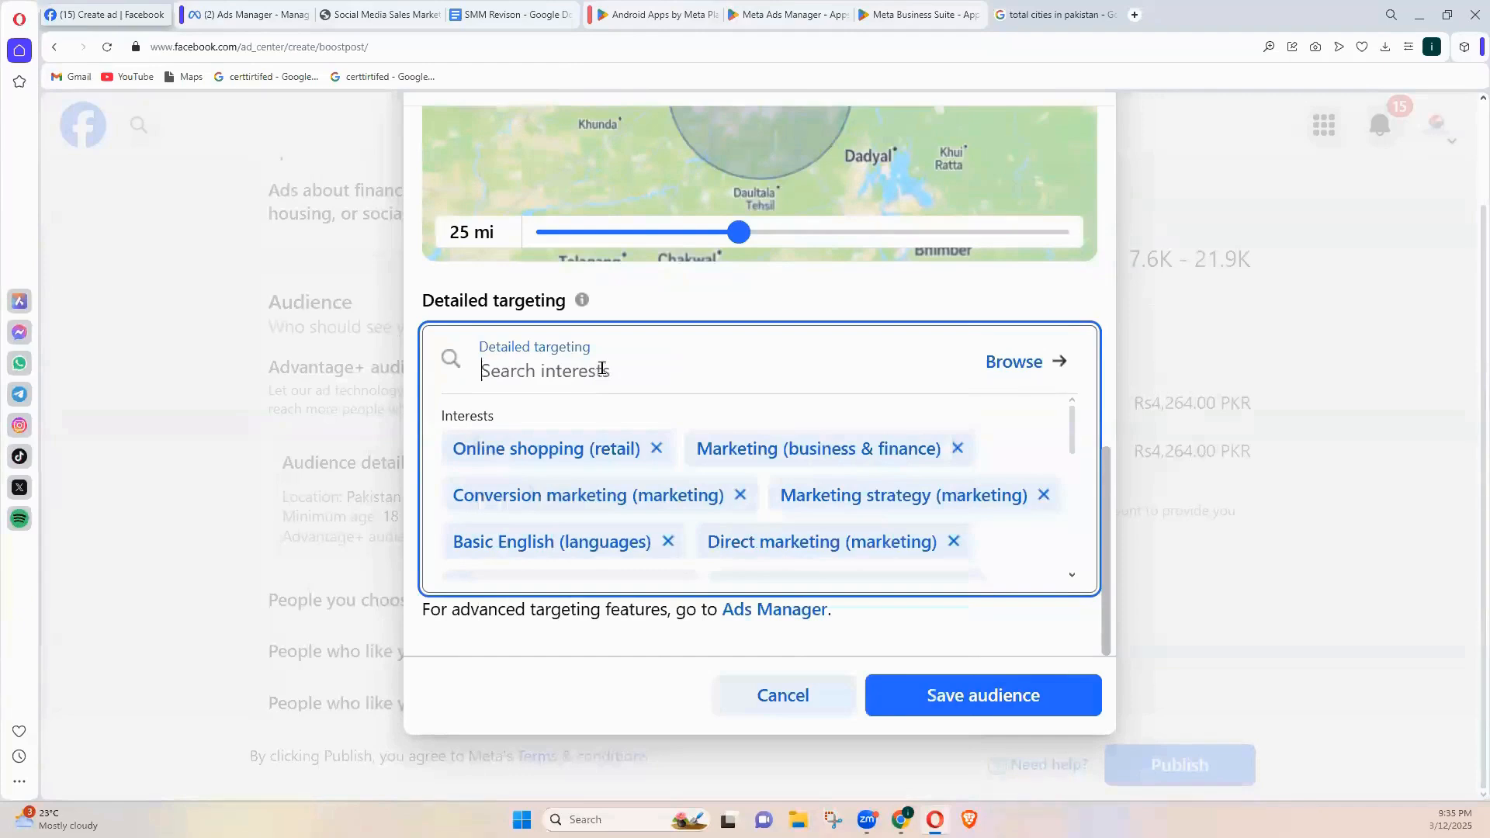
pyautogui.hotkey('ctrl', 'v')
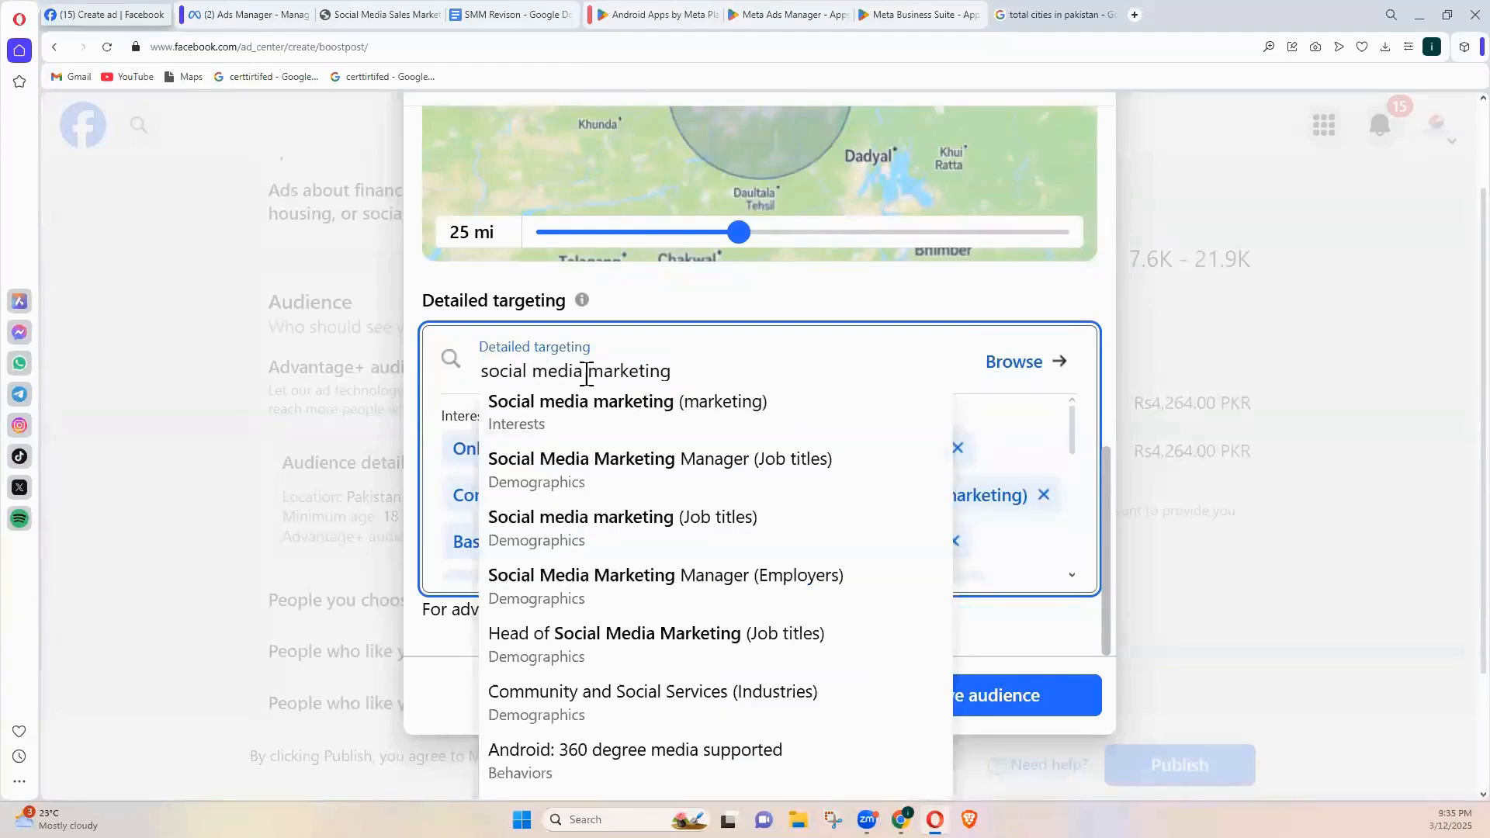
pyautogui.moveTo(590, 375); pyautogui.dragTo(475, 367)
pyautogui.press('BackSpace')
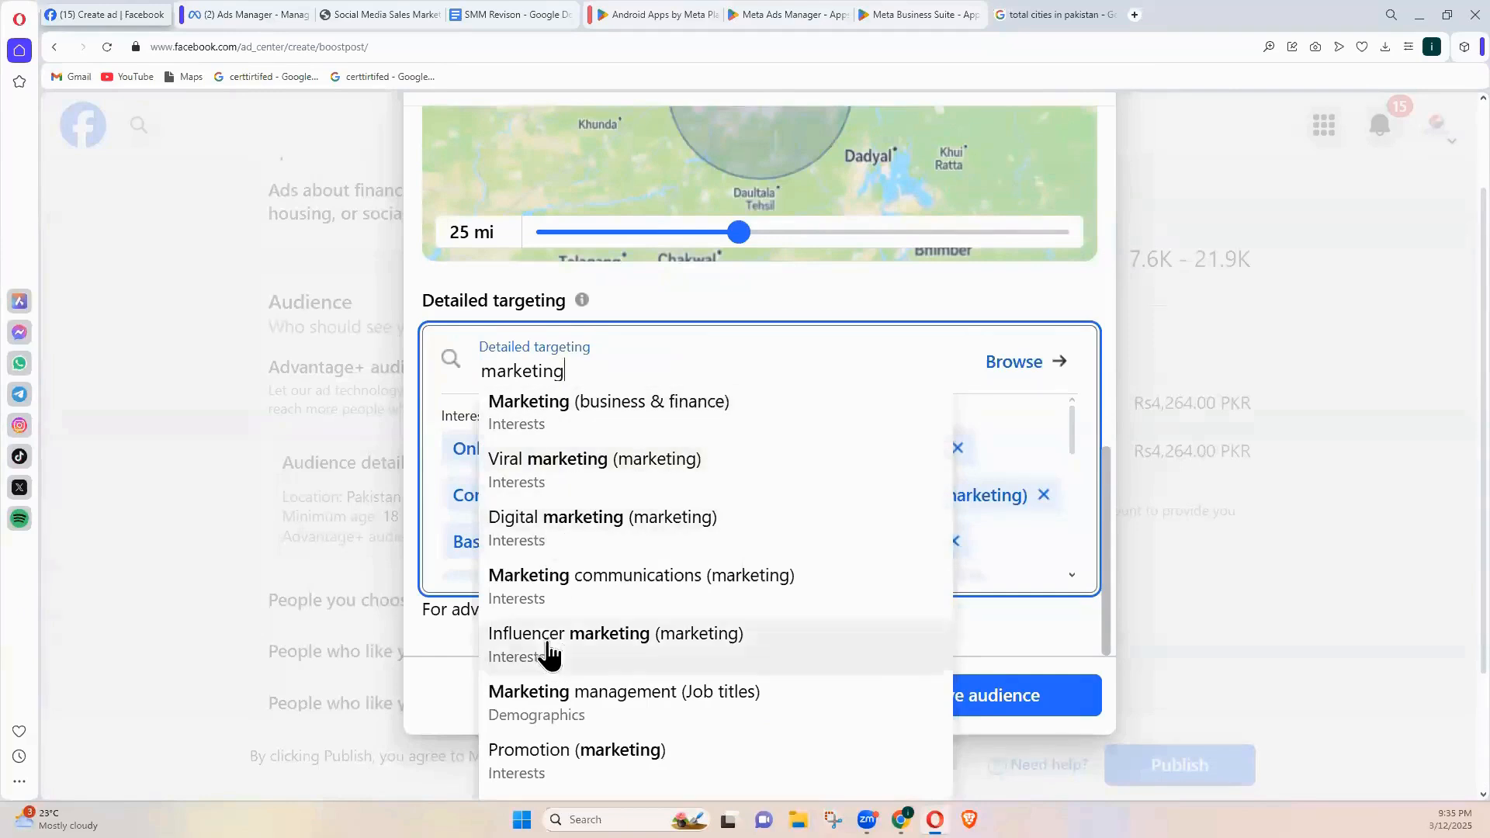
pyautogui.click(557, 548)
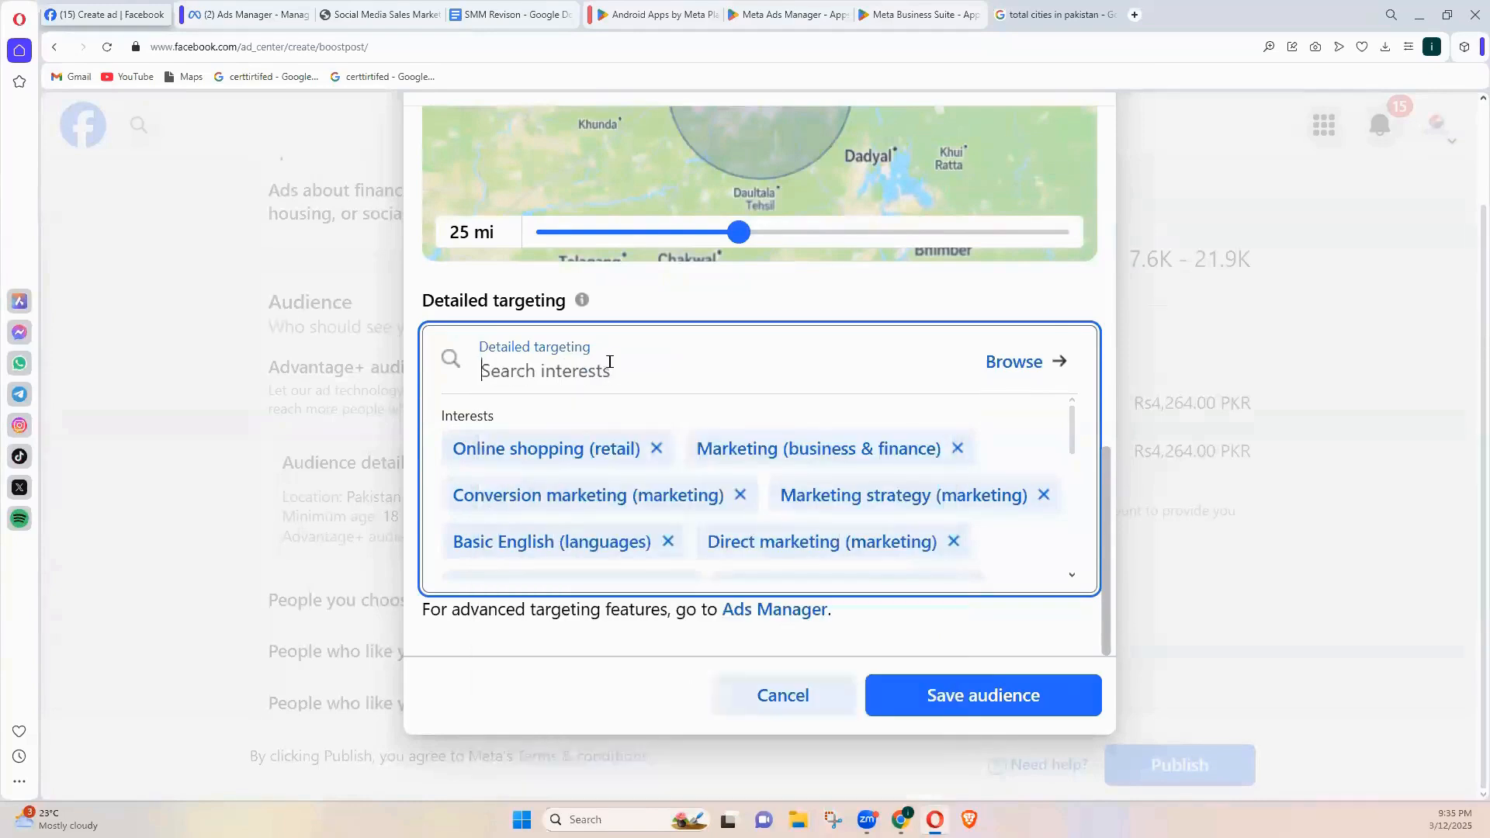
# Add the Graphic design (visual art) and Fiverr (careers) interests to the detailed targeting
pyautogui.write('graphic designing')
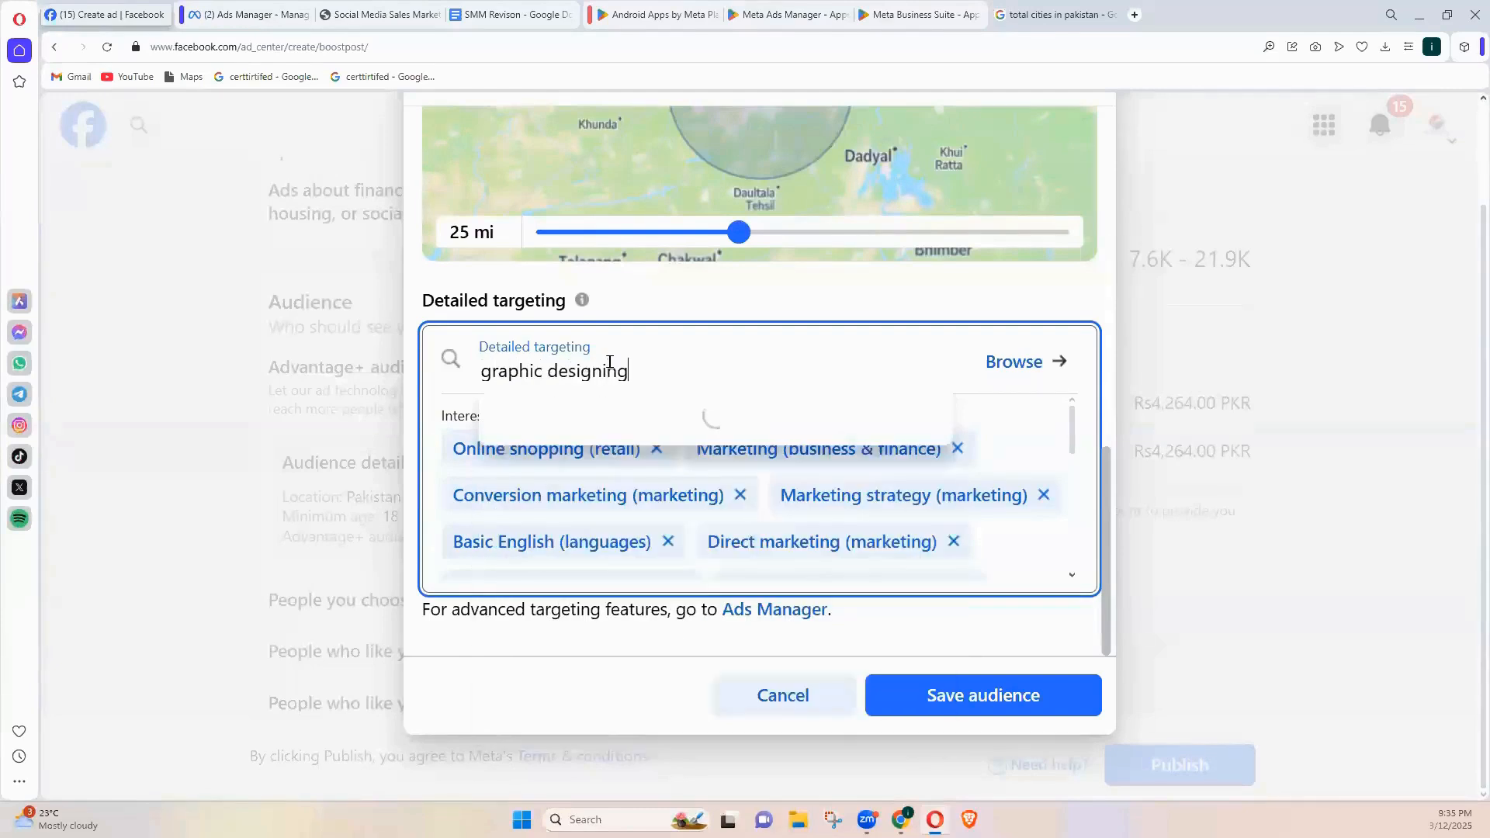
pyautogui.press('BackSpace')
pyautogui.press('BackSpace')
pyautogui.press('BackSpace')
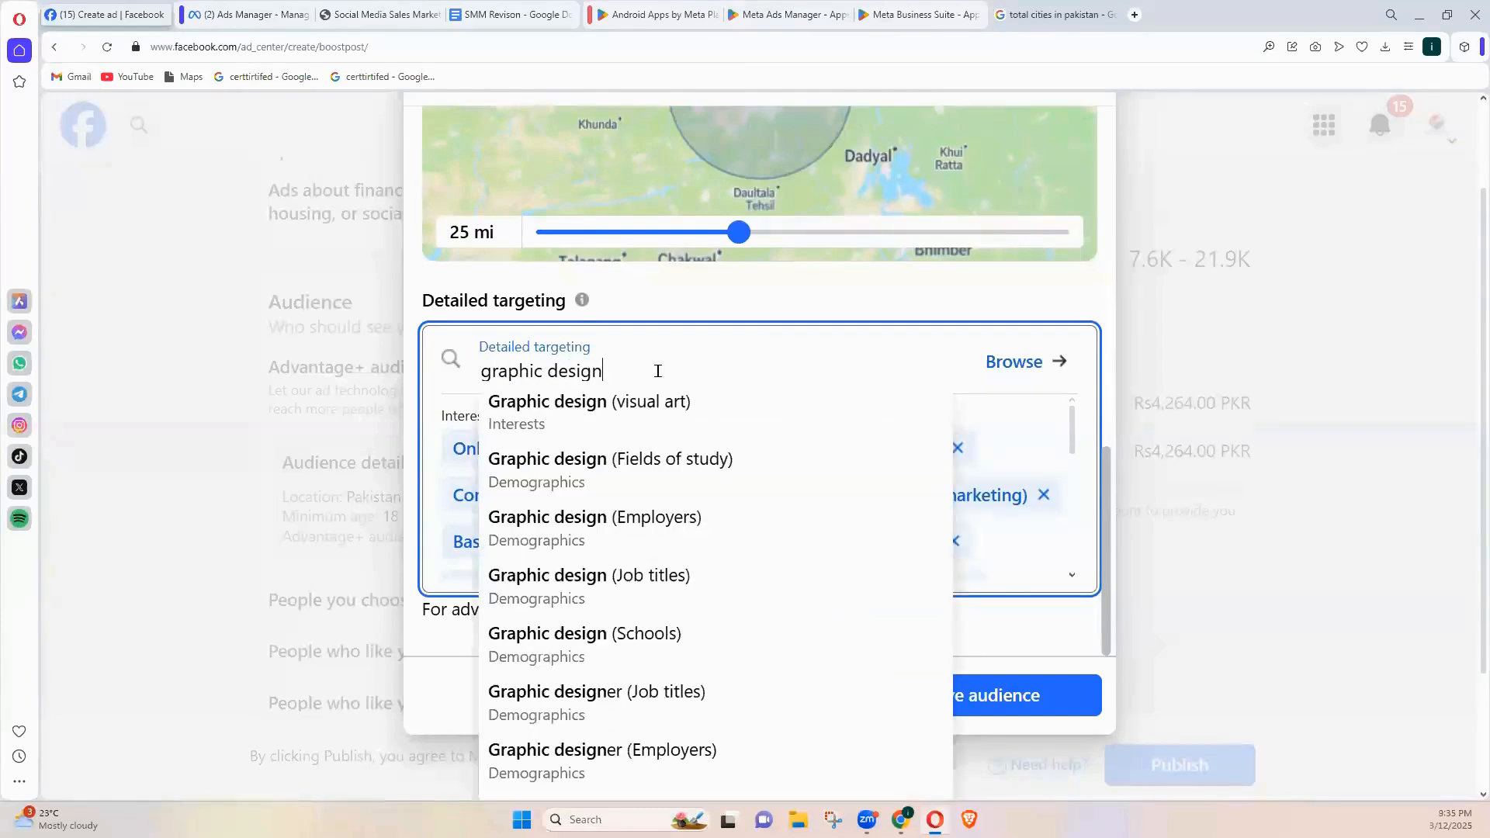
pyautogui.click(604, 419)
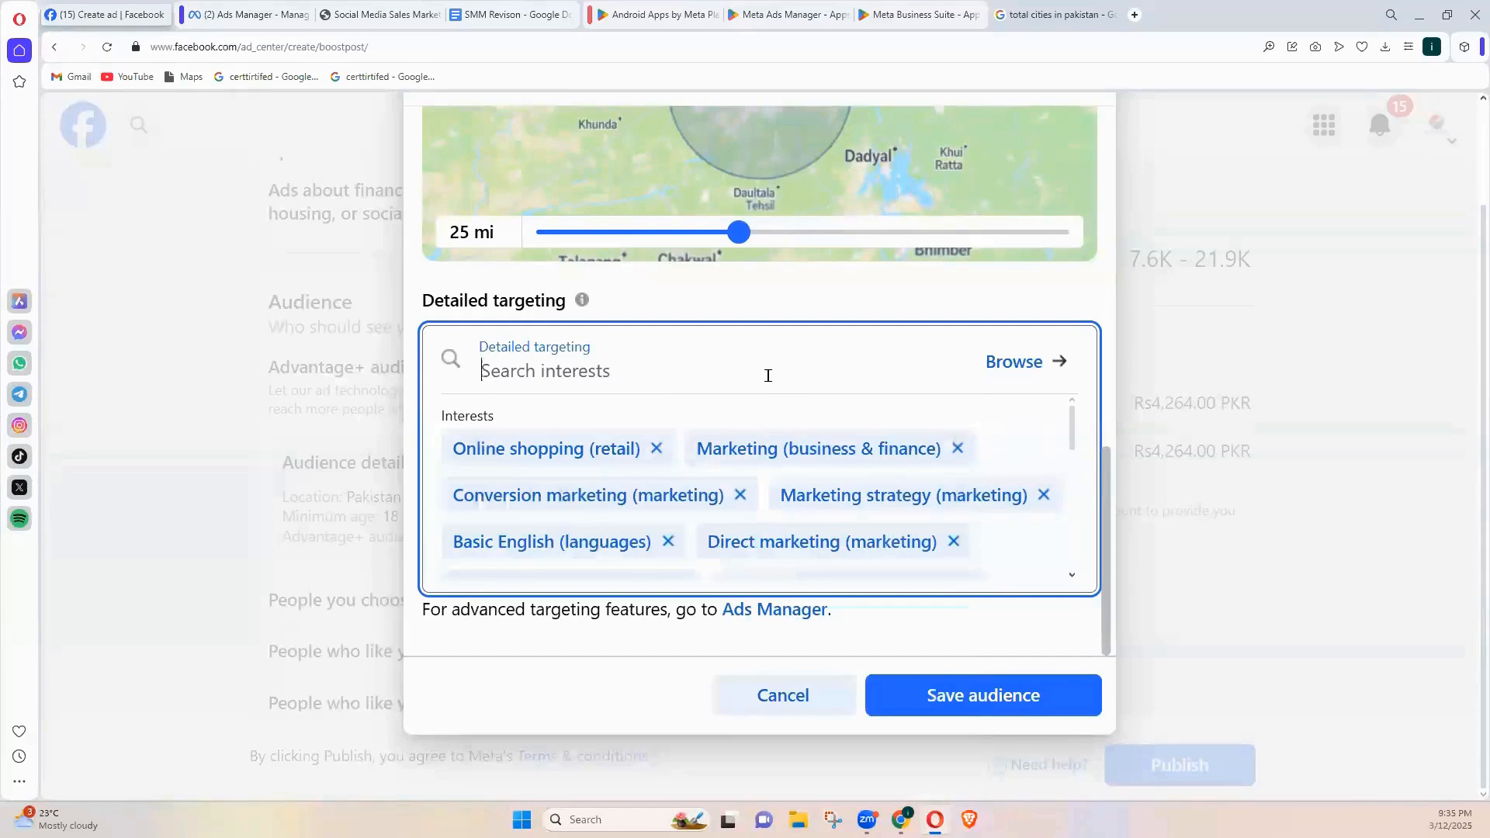
pyautogui.write('fiverr')
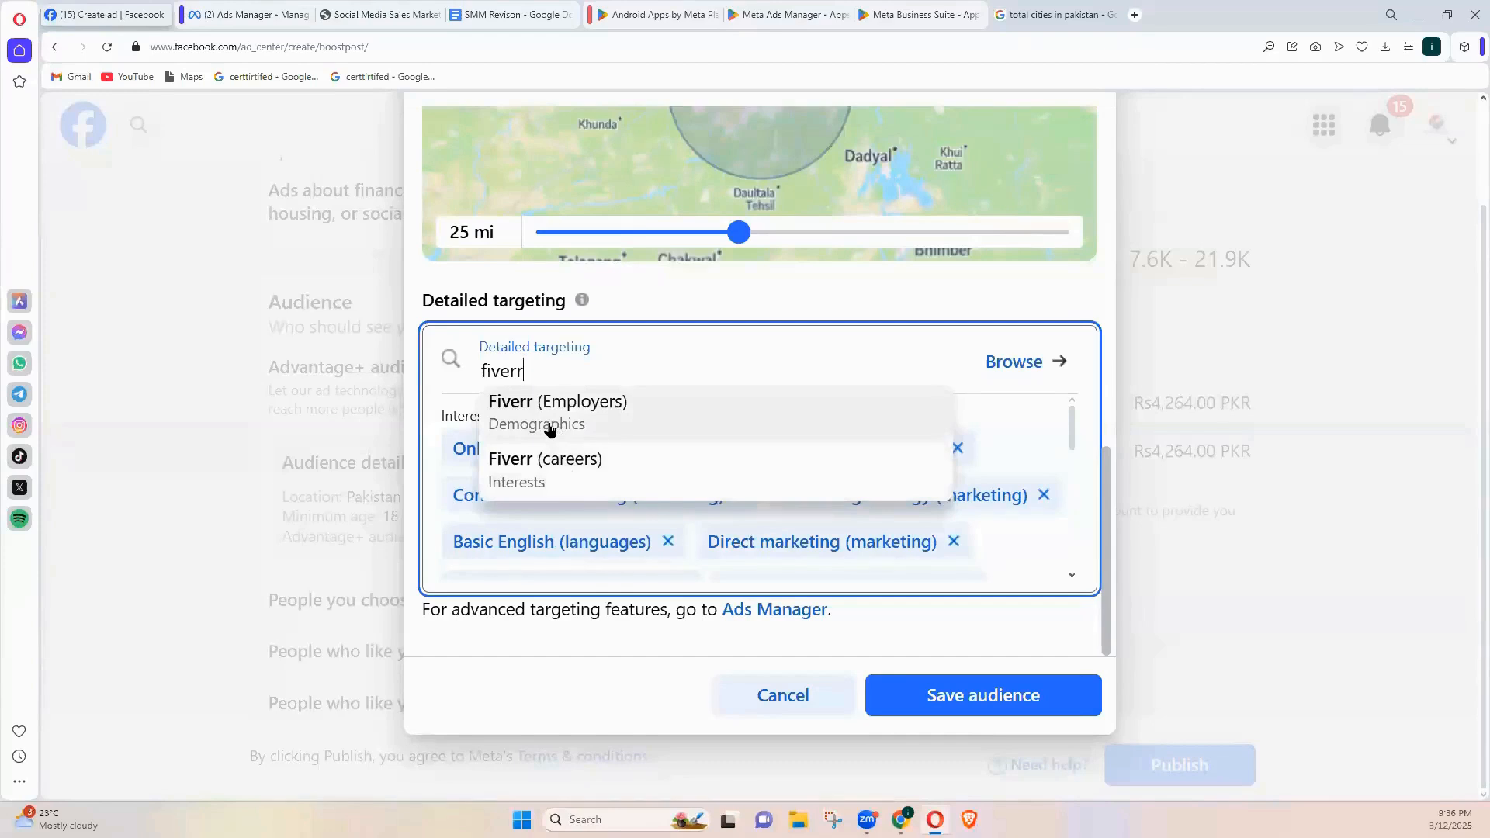
pyautogui.click(513, 464)
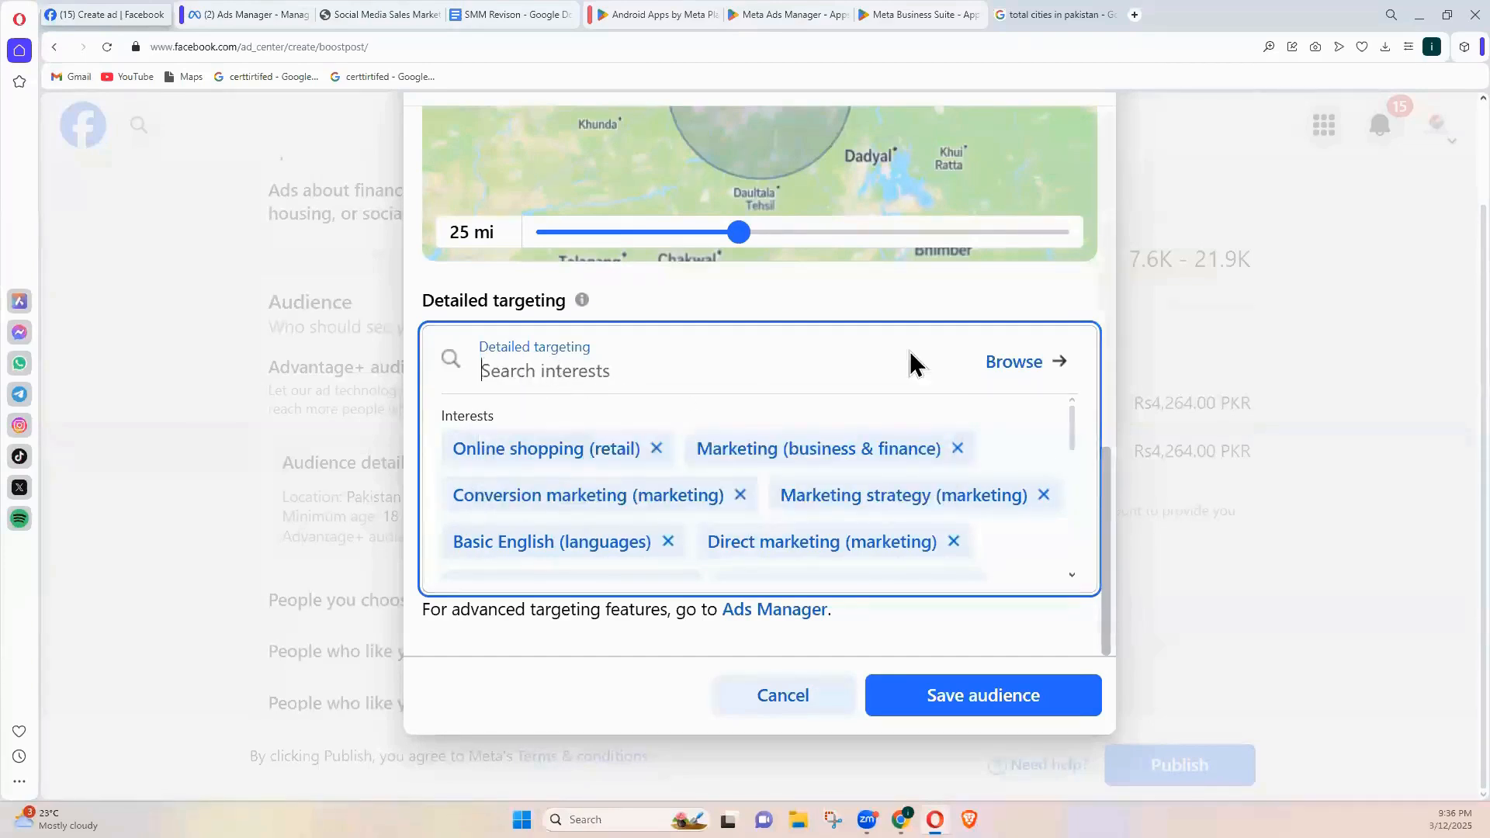
# Switch to the SMM Revison document and add the line "Interest Based Audience" below "Consumer = Use", separated by blank lines
pyautogui.hotkey('ctrl', 'Tab')
pyautogui.doubleClick(685, 525)
pyautogui.press('Return')
pyautogui.press('Return')
pyautogui.press('Return')
pyautogui.write('In')
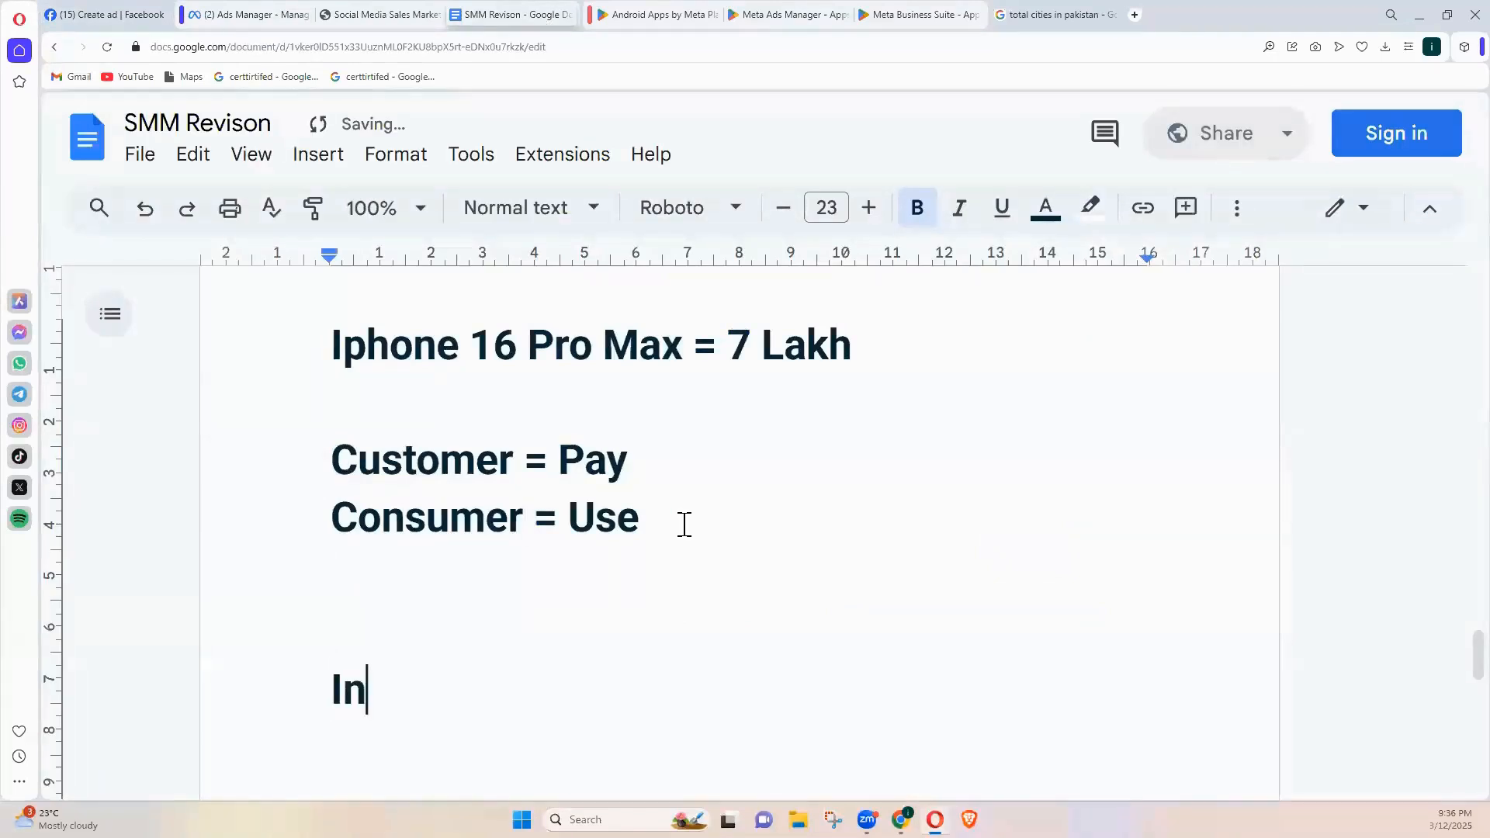
pyautogui.write('terest Audience')
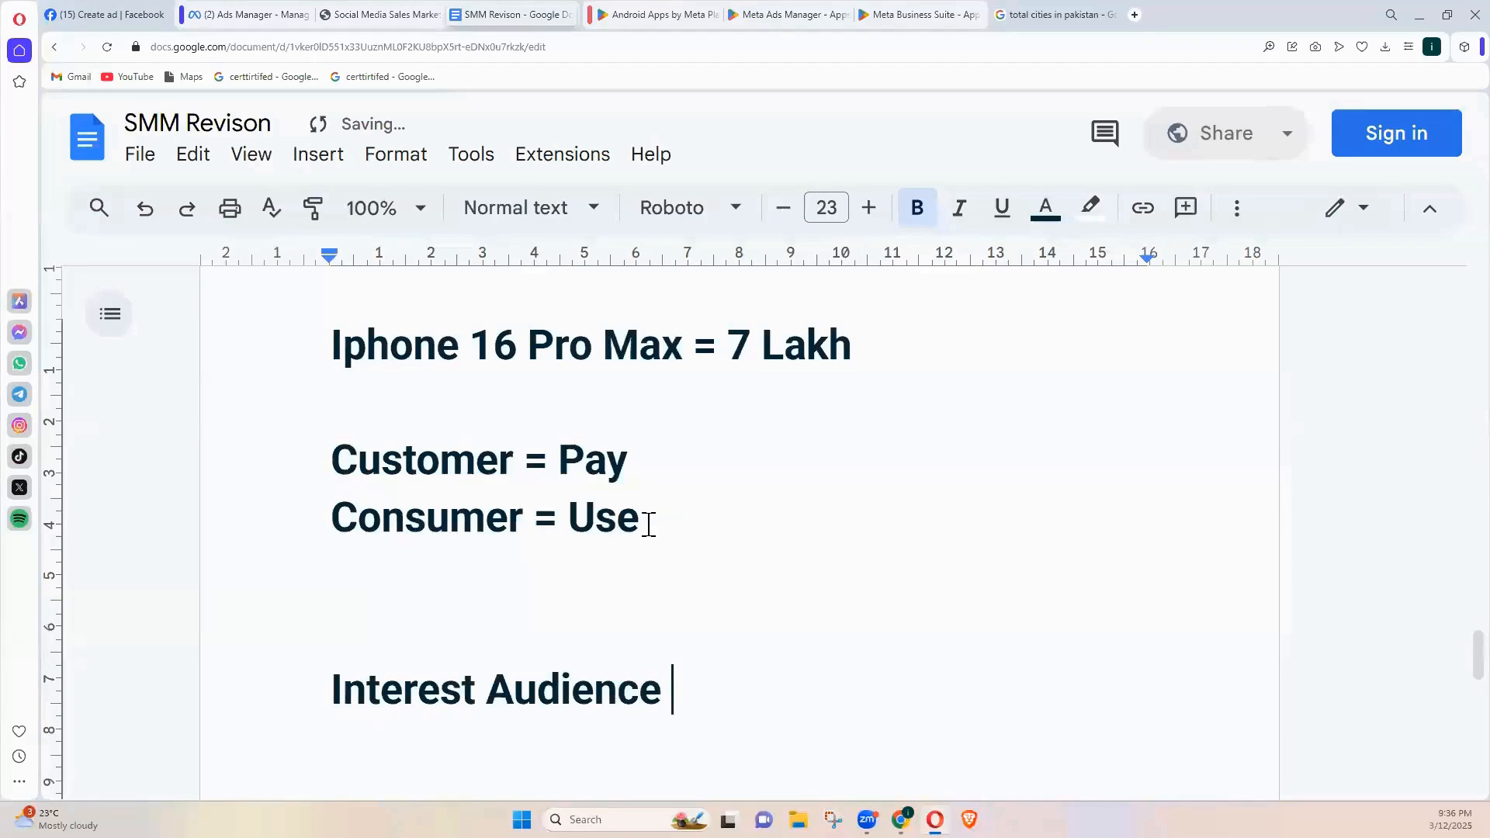
pyautogui.scroll(-2, 359, 649)
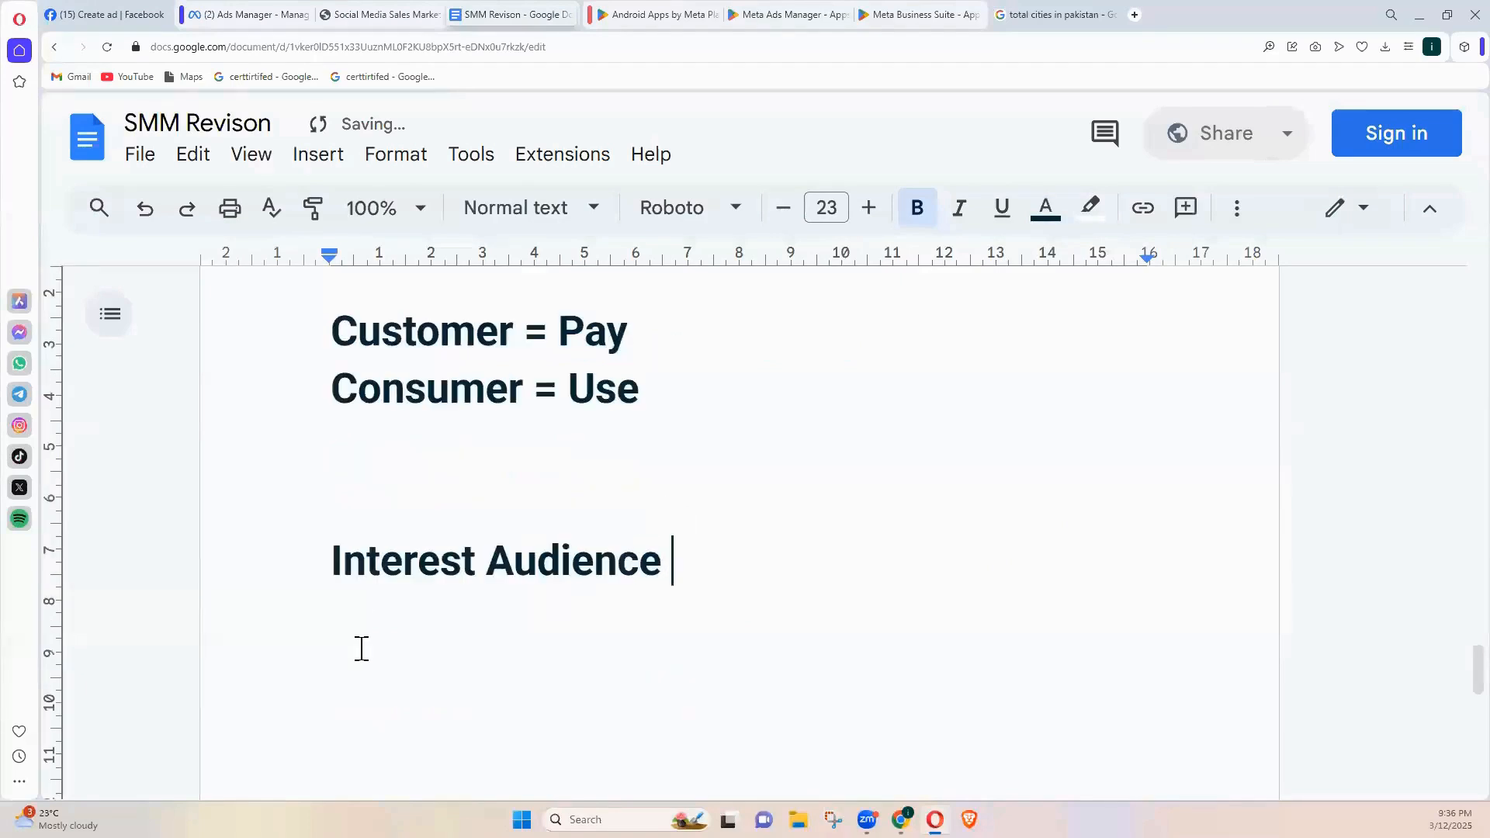
pyautogui.click(489, 561)
pyautogui.write('Based')
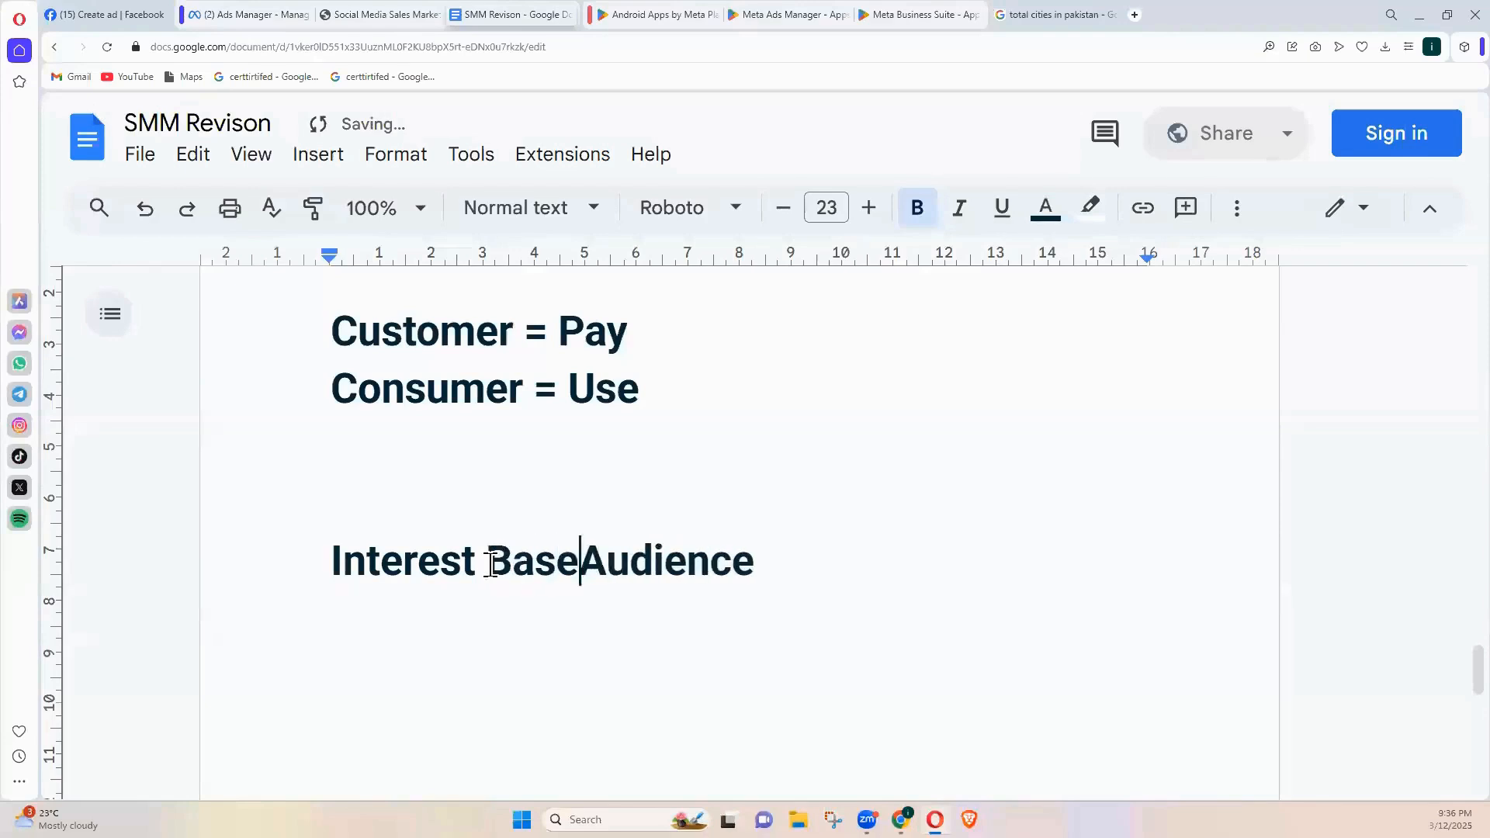
pyautogui.click(301, 554)
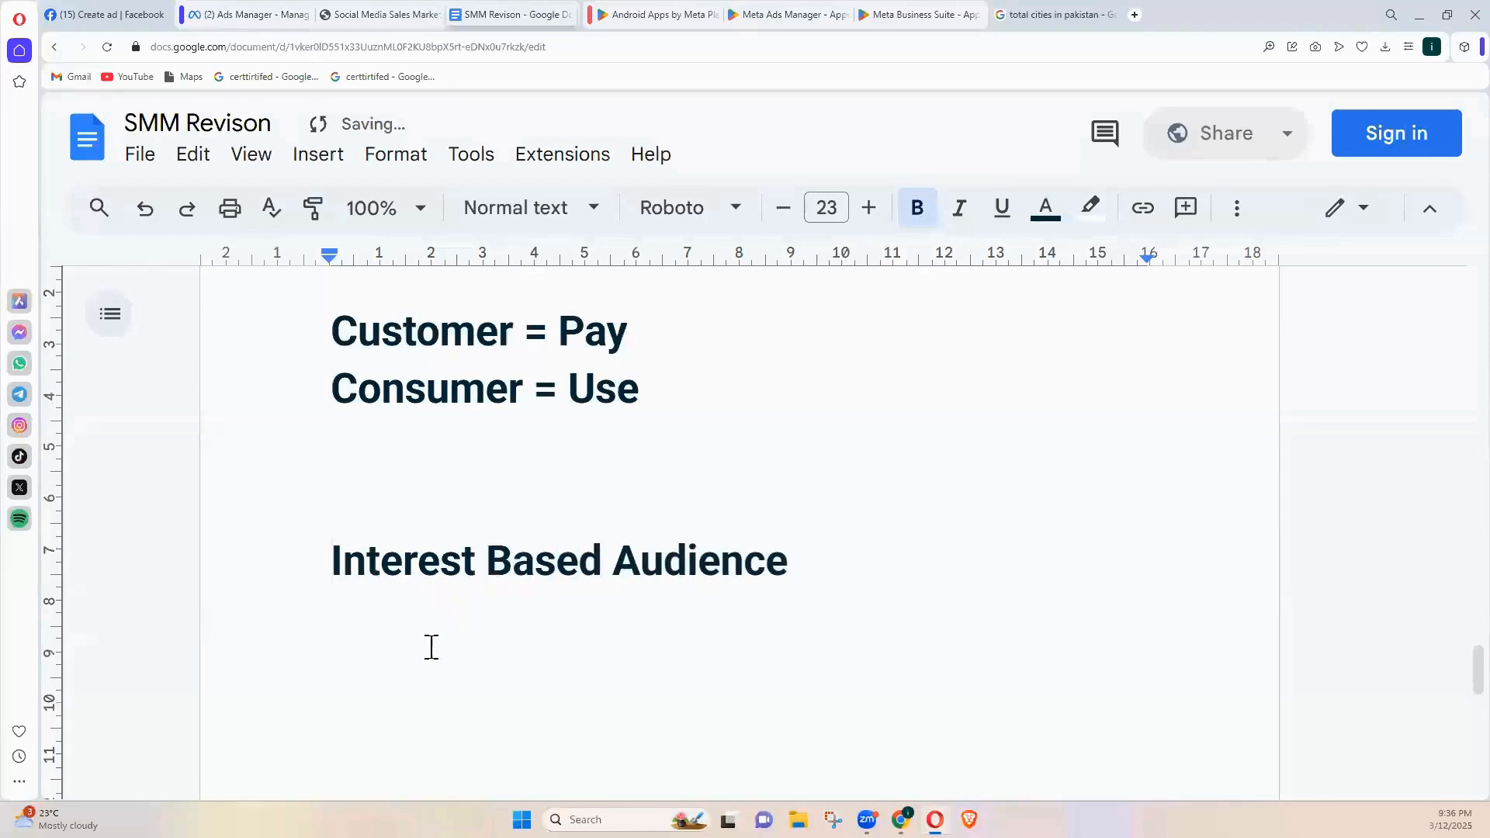
# Return to the Facebook boost setup and add the Facebook access (network type): WiFi behavior to the detailed targeting
pyautogui.hotkey('ctrl', 'Tab')
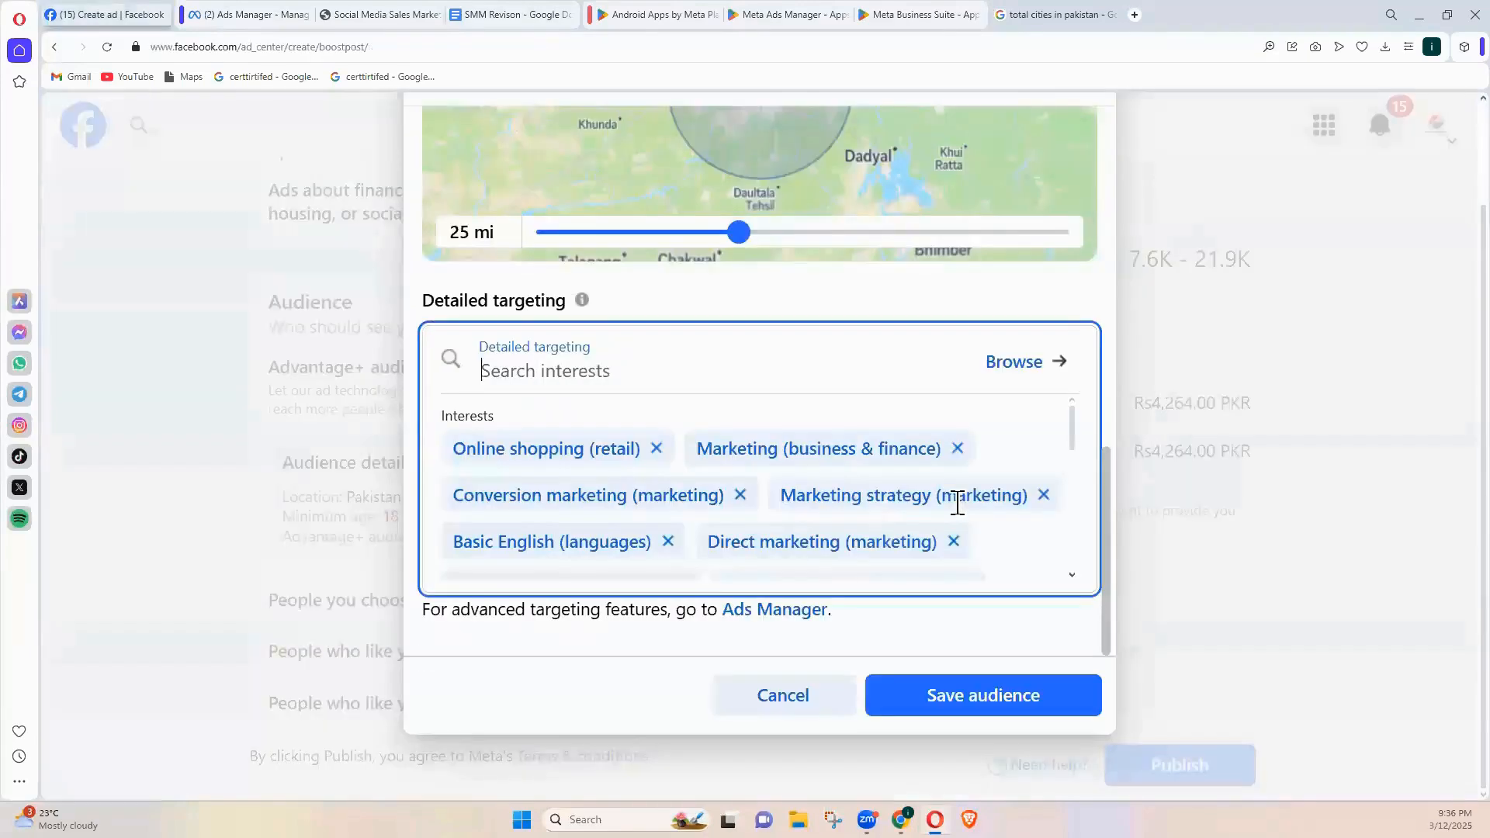
pyautogui.moveTo(1075, 430); pyautogui.dragTo(1105, 498)
pyautogui.scroll(-3, 1055, 543)
pyautogui.scroll(6, 1075, 495)
pyautogui.click(706, 417)
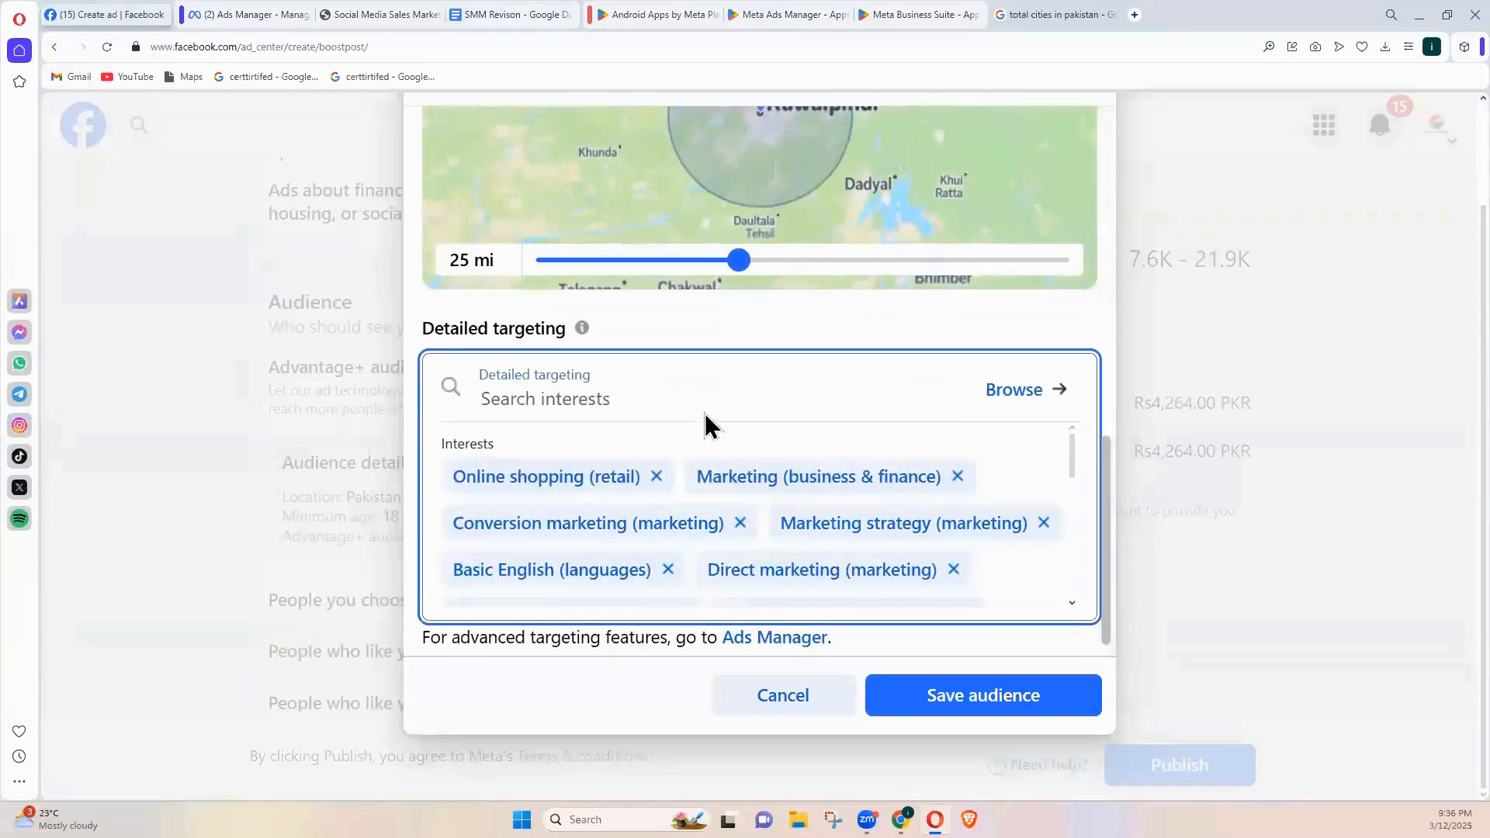
pyautogui.write('network')
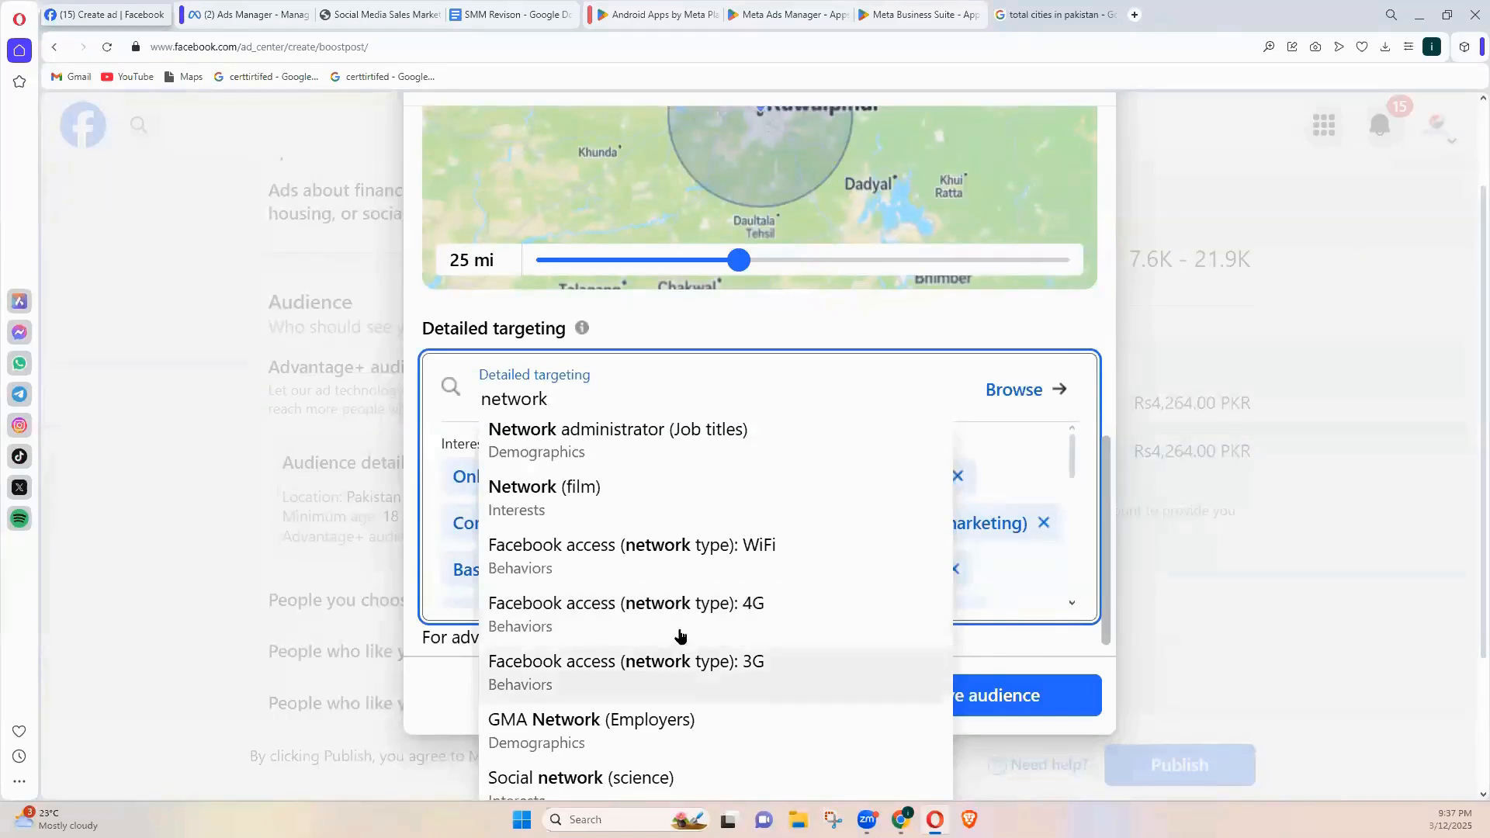
pyautogui.click(673, 561)
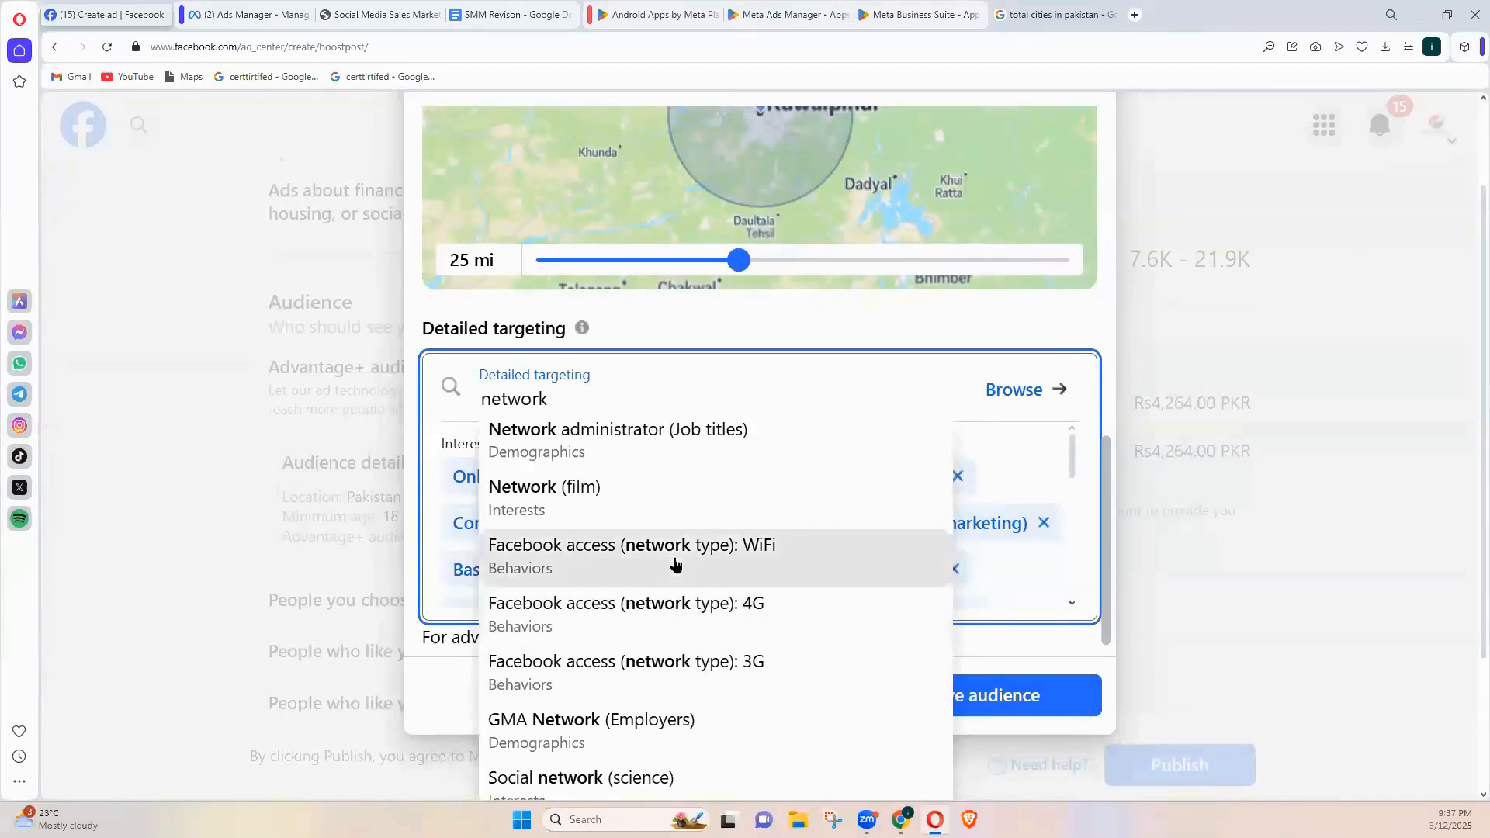
# Search the detailed targeting for "network" and add the Facebook access (network type): 4G behavior
pyautogui.write('netowrk')
pyautogui.press('BackSpace')
pyautogui.press('BackSpace')
pyautogui.press('BackSpace')
pyautogui.press('BackSpace')
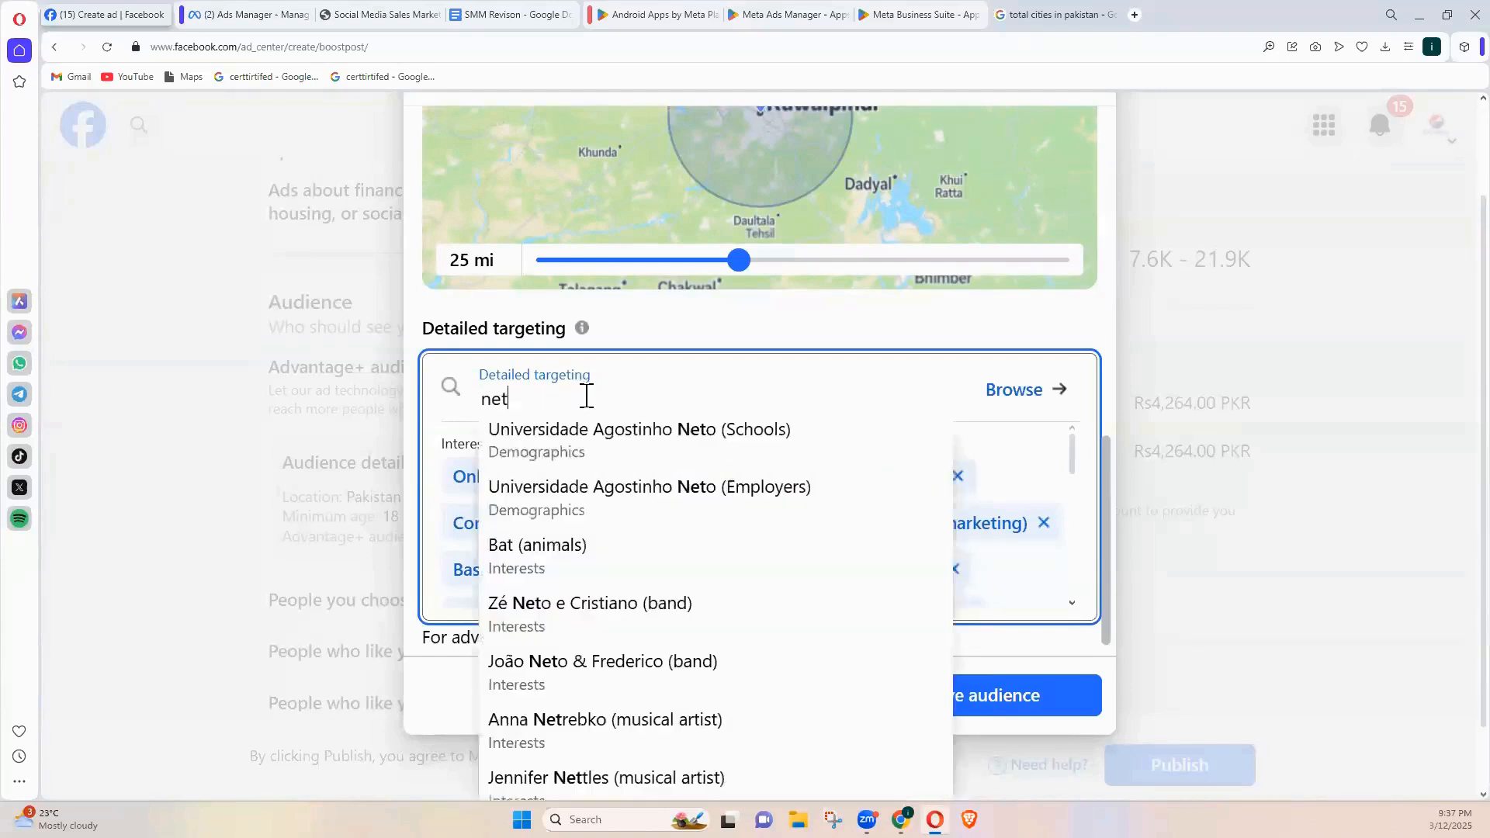
pyautogui.write('work')
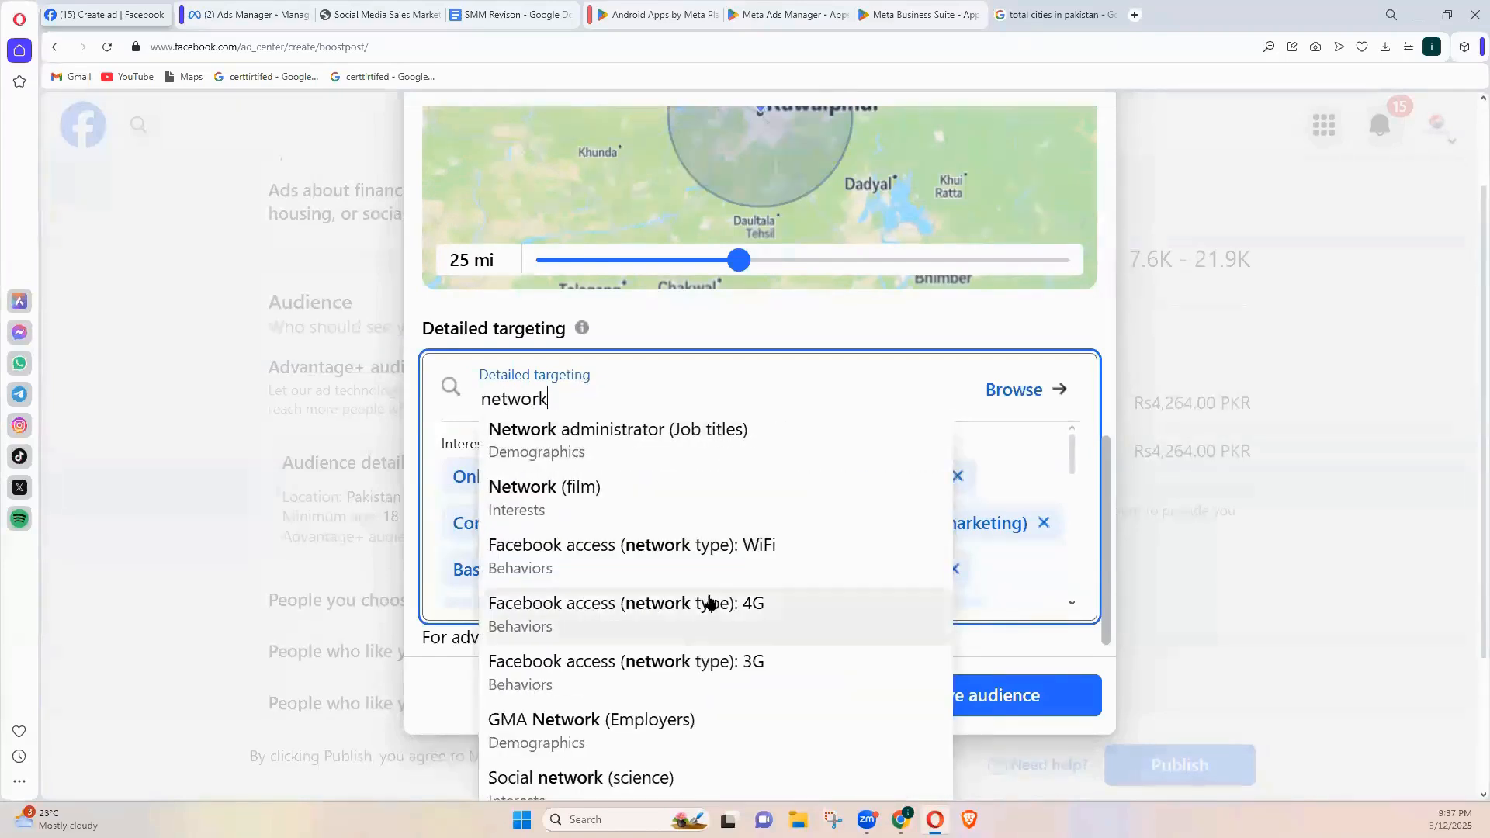
pyautogui.click(709, 603)
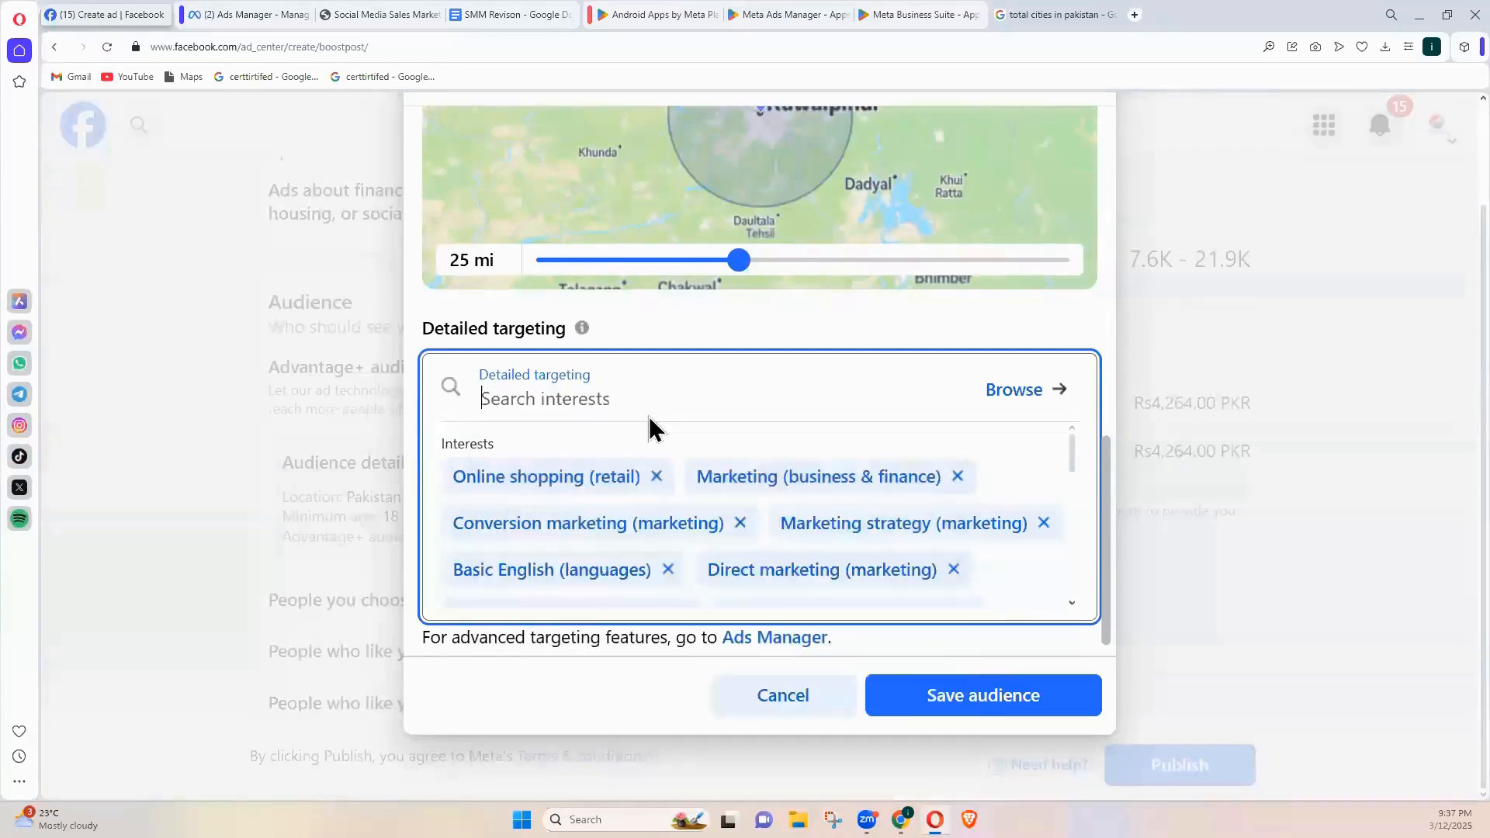
# Add the Facebook access (network type): 3G behavior, check the chosen behaviors, and remove 3G again
pyautogui.write('network')
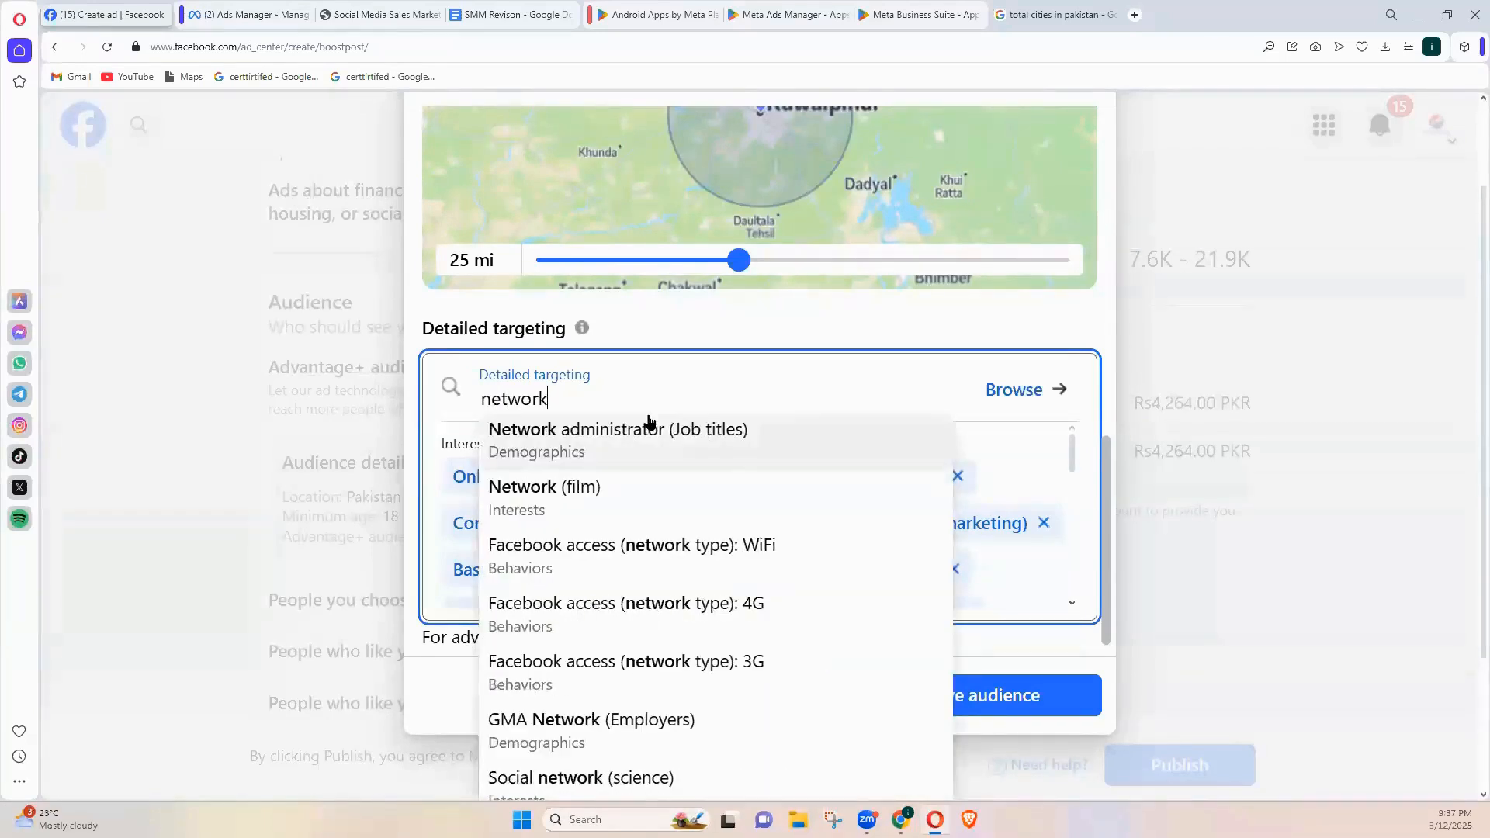
pyautogui.click(699, 661)
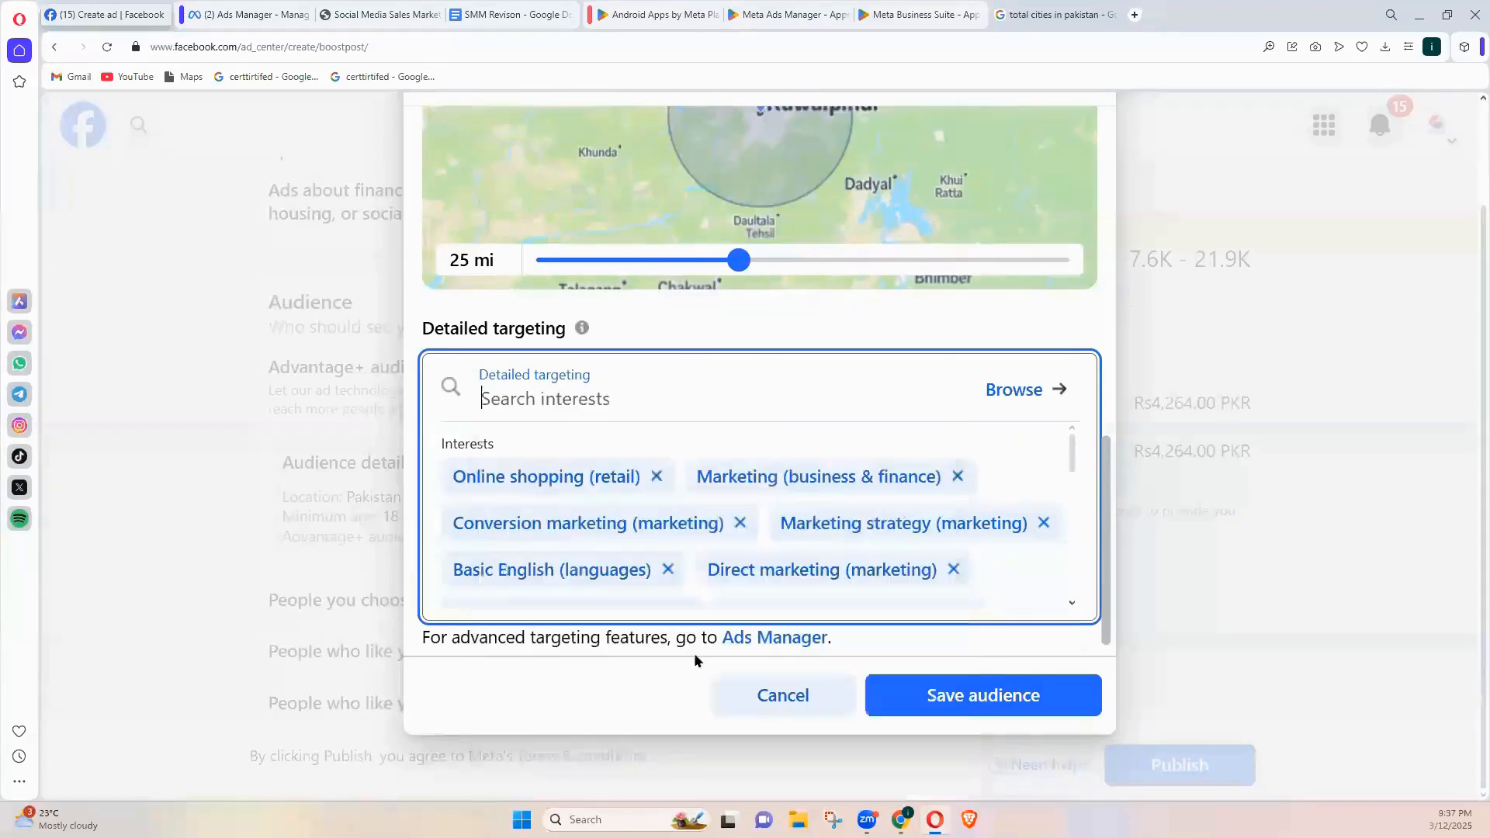
pyautogui.moveTo(1072, 451); pyautogui.dragTo(1051, 596)
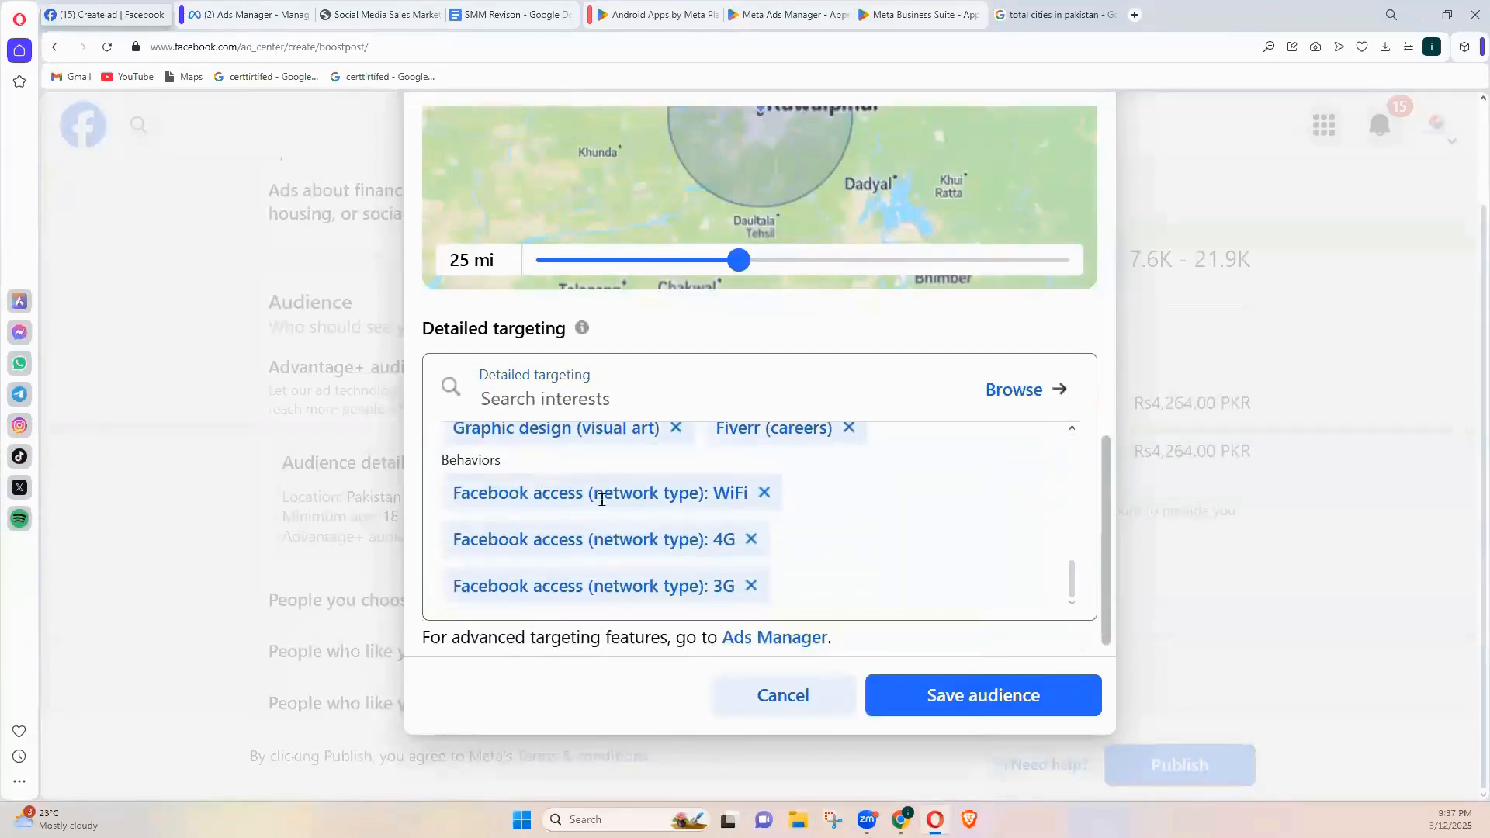
pyautogui.click(750, 586)
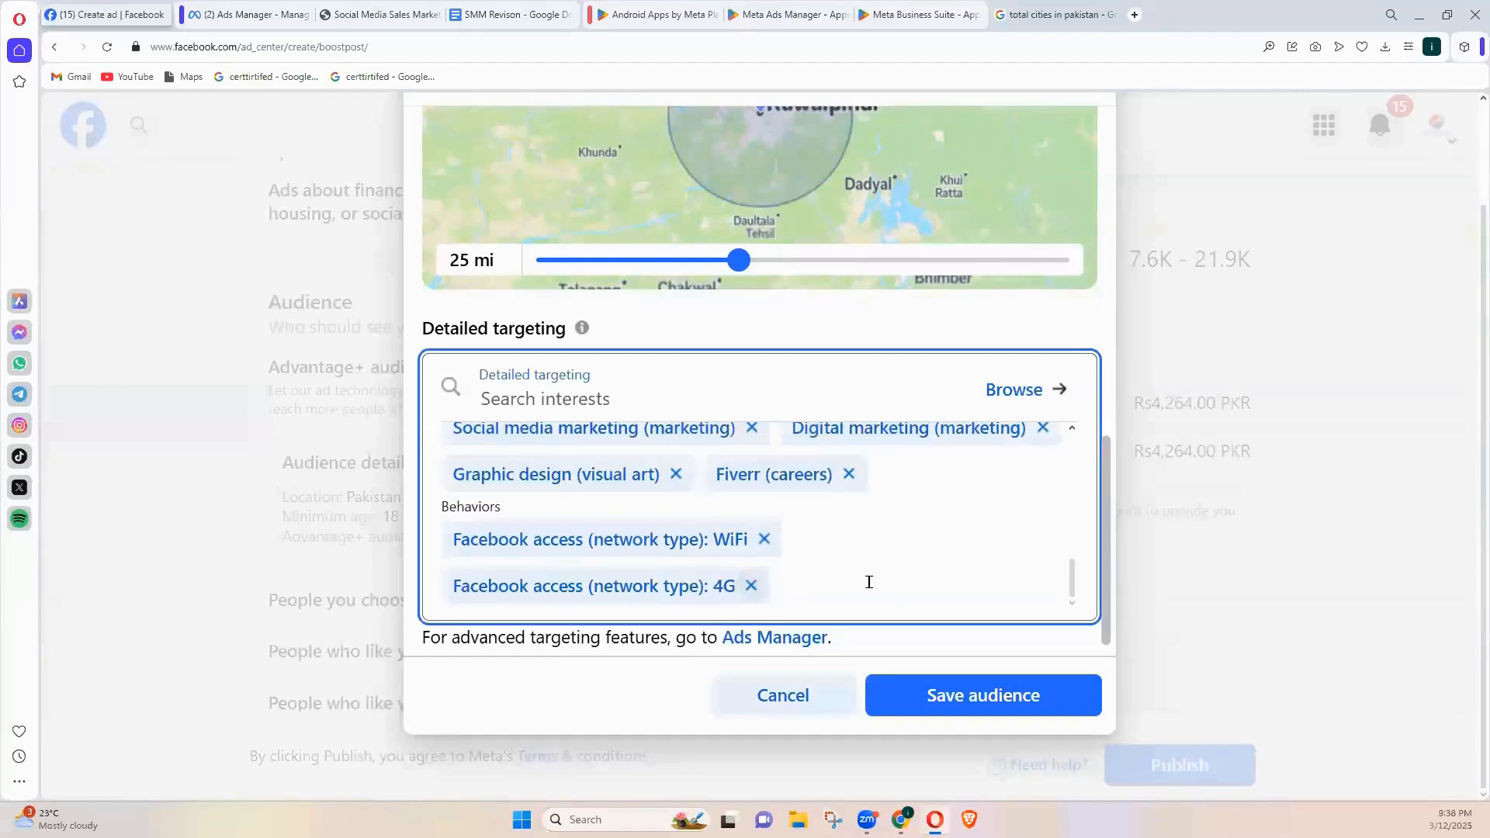
# Save the edited audience and review its details on the boost page
pyautogui.click(990, 699)
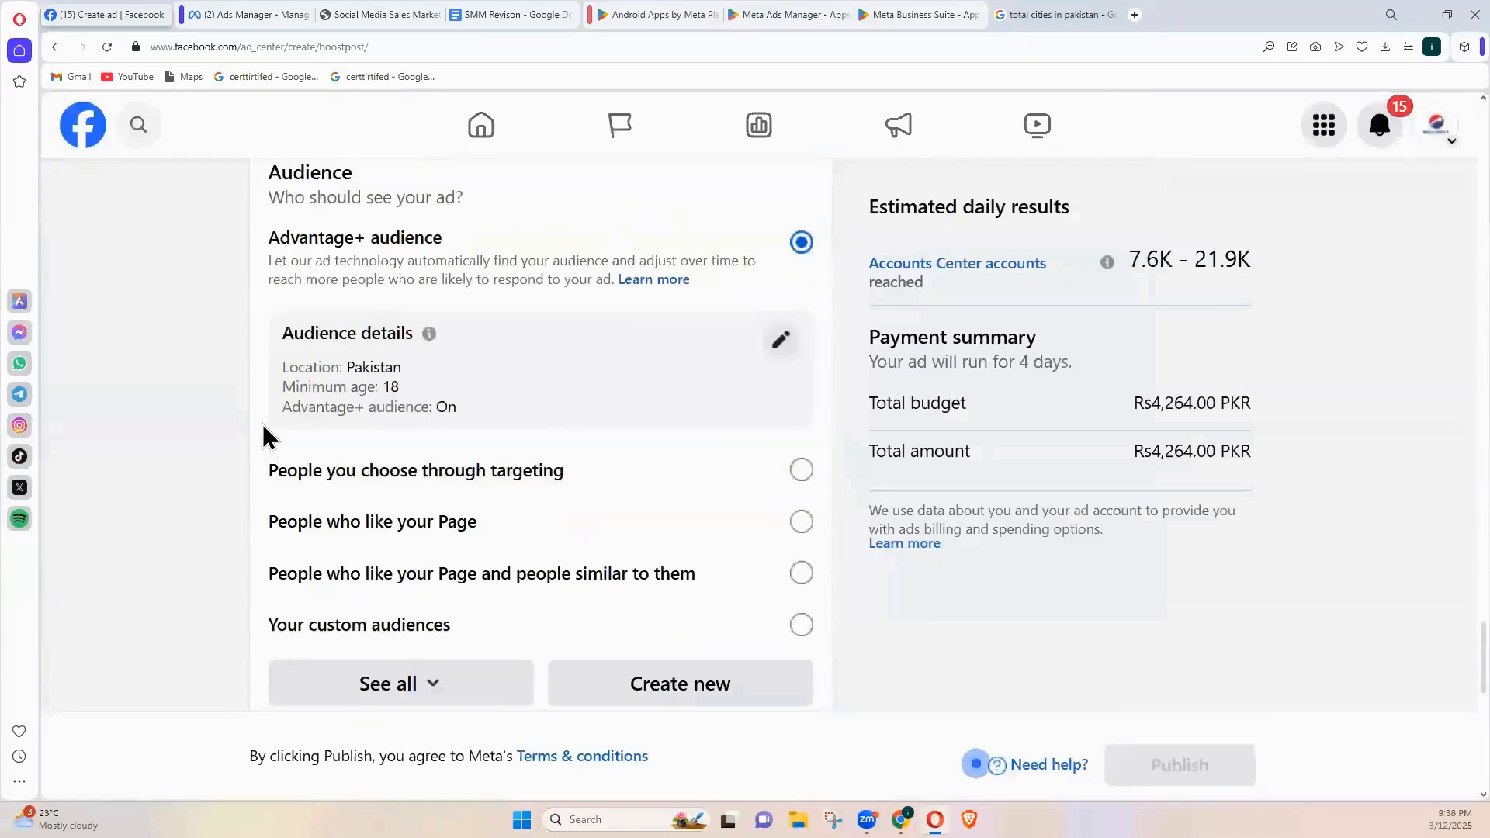
pyautogui.scroll(-2, 243, 429)
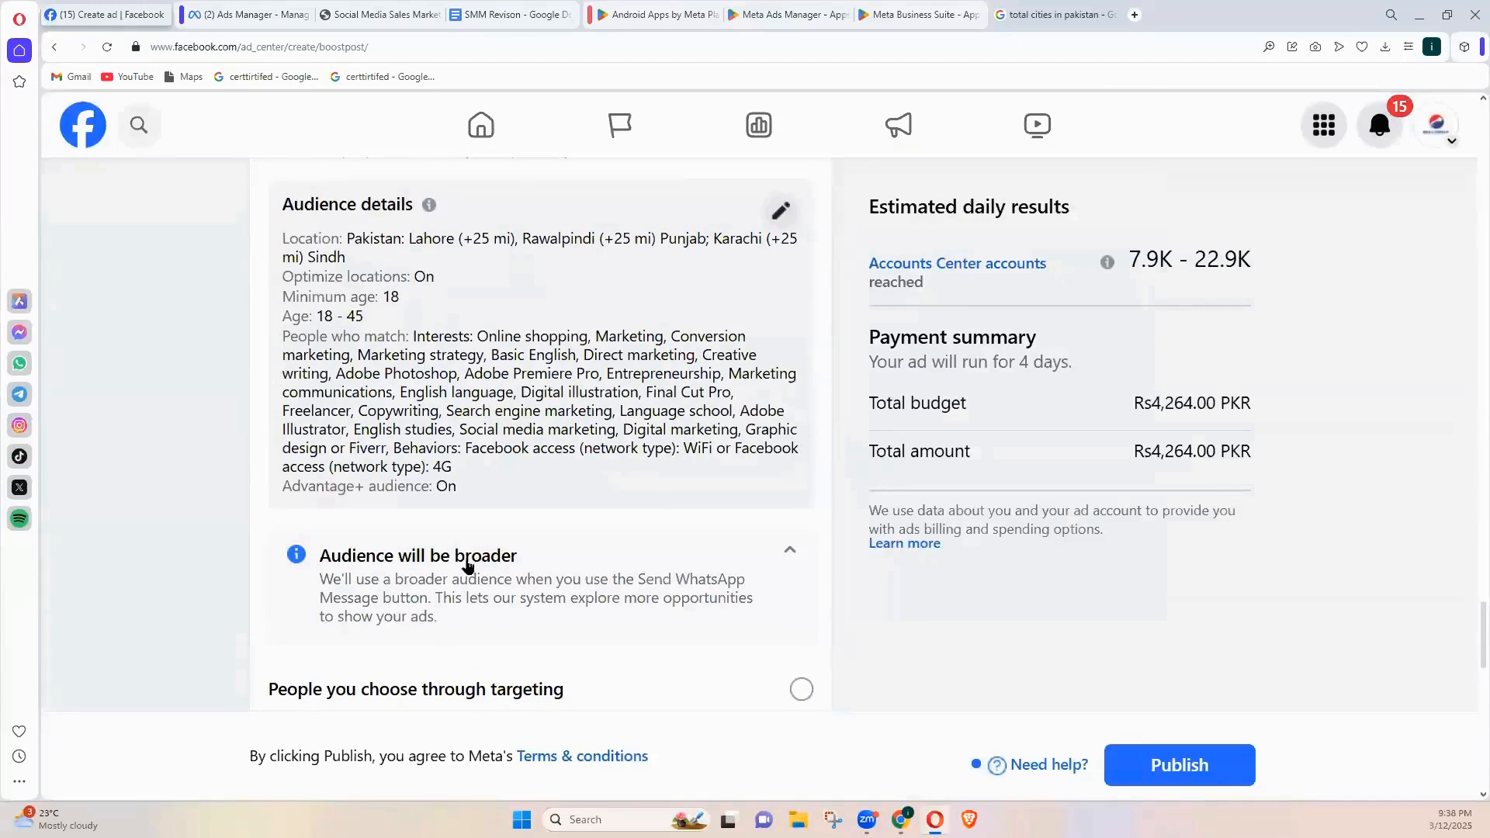
pyautogui.scroll(-5, 161, 458)
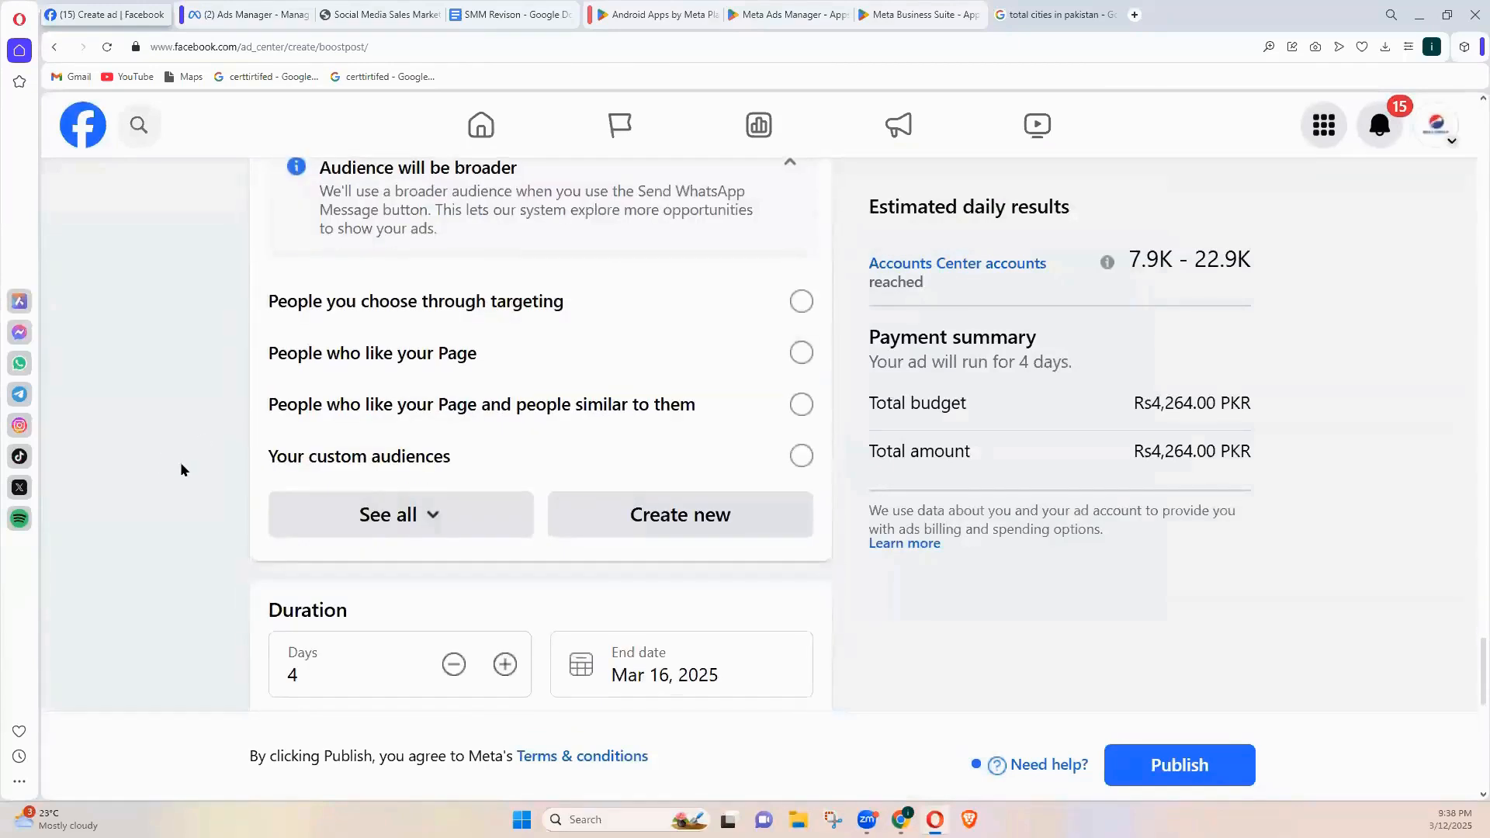
# Set the ad's end date to Jun 1, 2025 in the duration settings
pyautogui.scroll(-3, 180, 464)
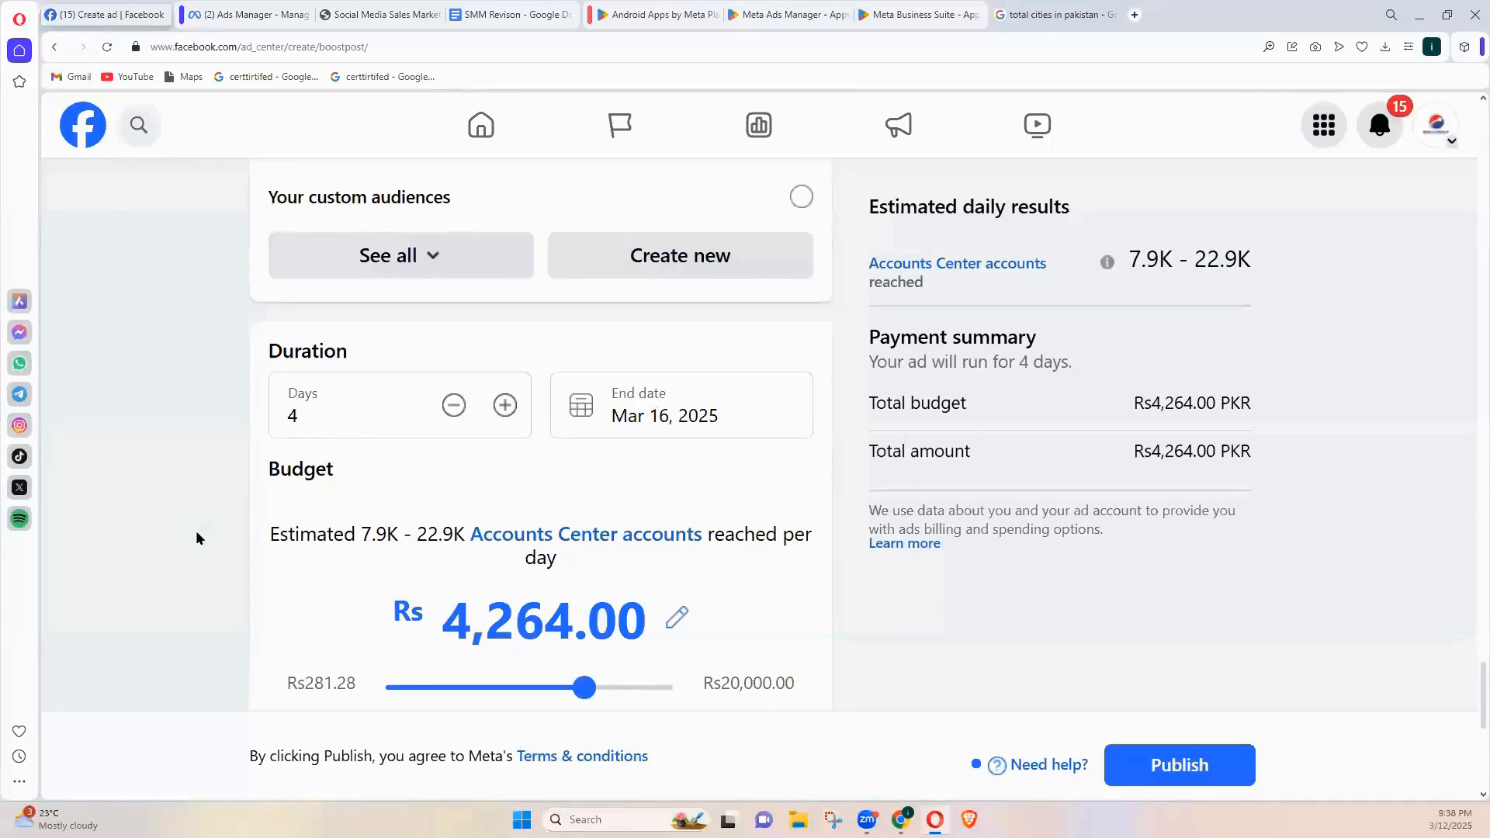
pyautogui.scroll(-2, 198, 529)
pyautogui.scroll(2, 349, 493)
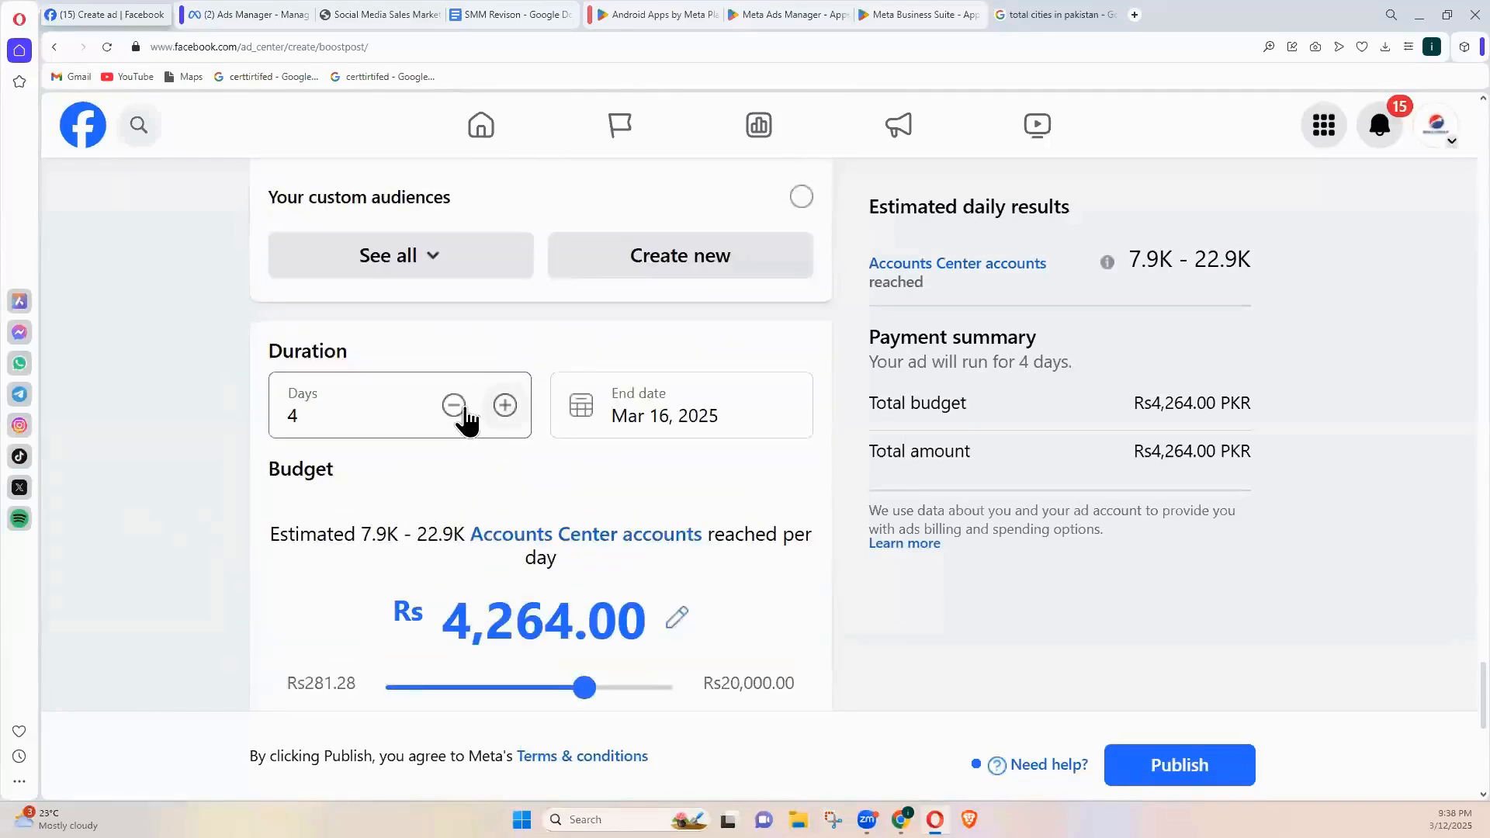
pyautogui.click(638, 415)
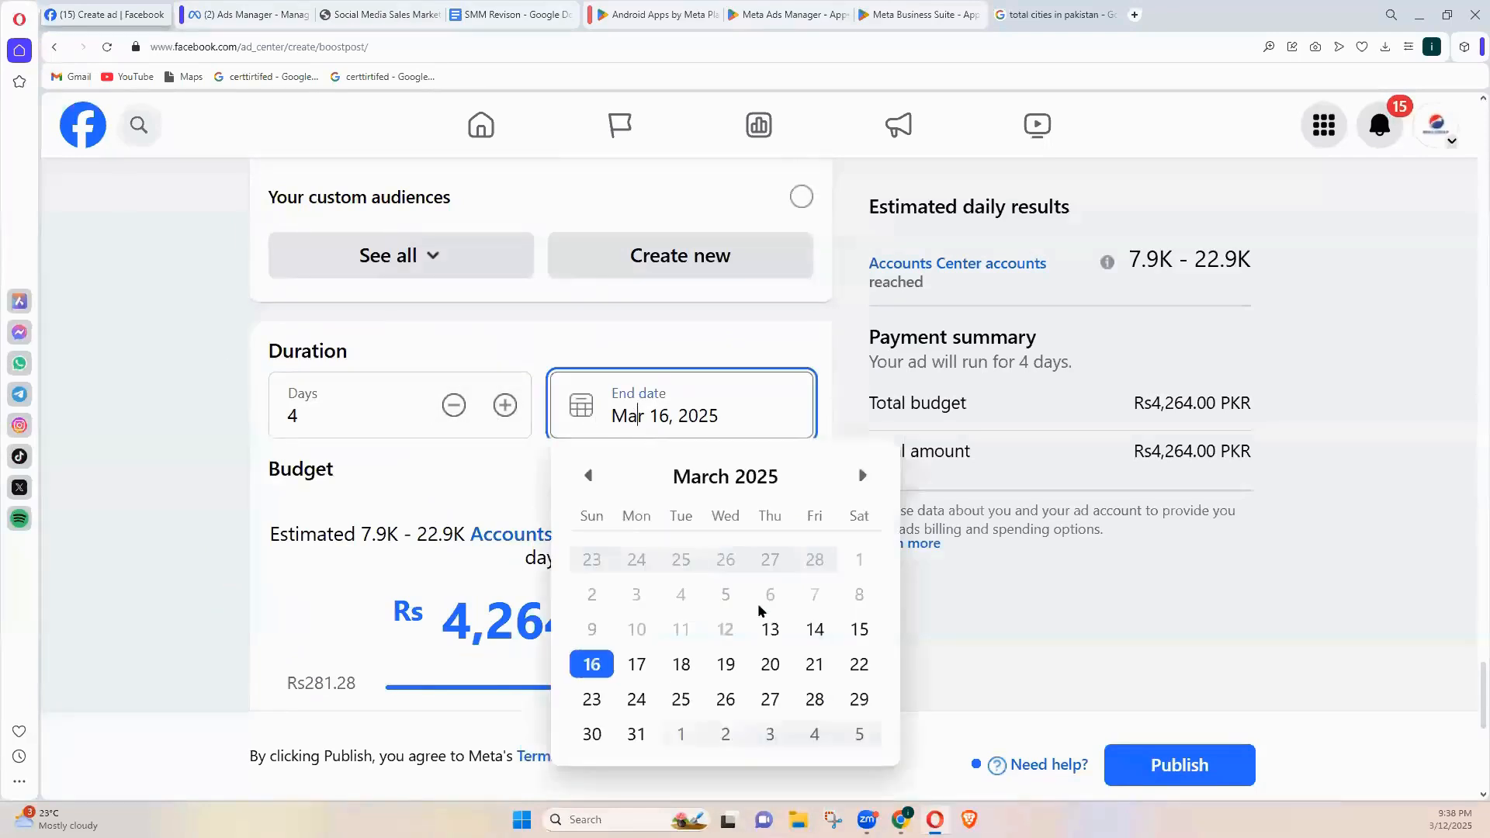
pyautogui.click(861, 479)
pyautogui.click(864, 478)
pyautogui.click(863, 476)
pyautogui.click(591, 559)
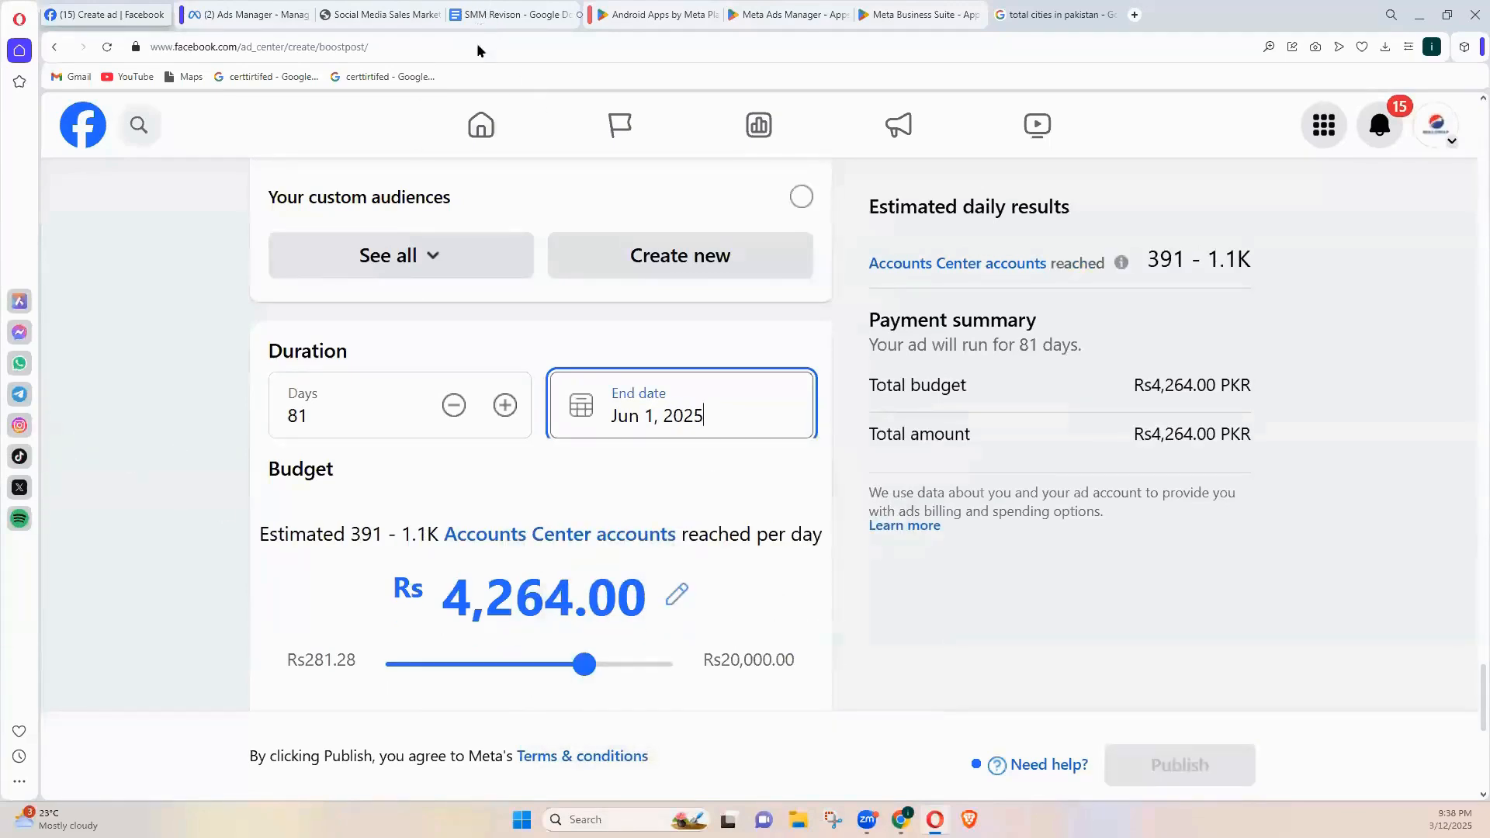
# Check the SMM Revison document briefly and set the boosted post's duration to 7 days
pyautogui.click(489, 14)
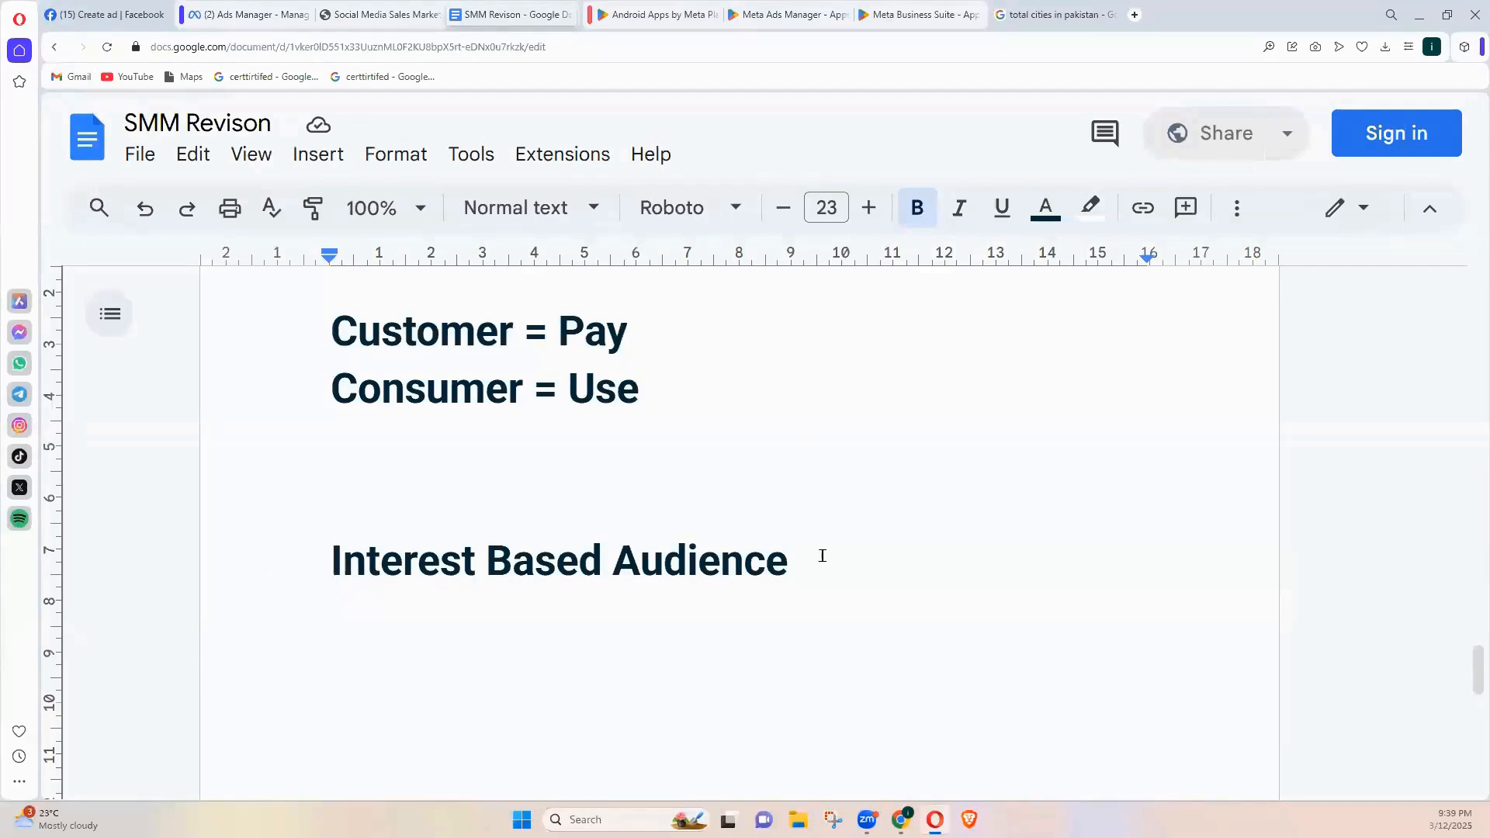
pyautogui.click(97, 14)
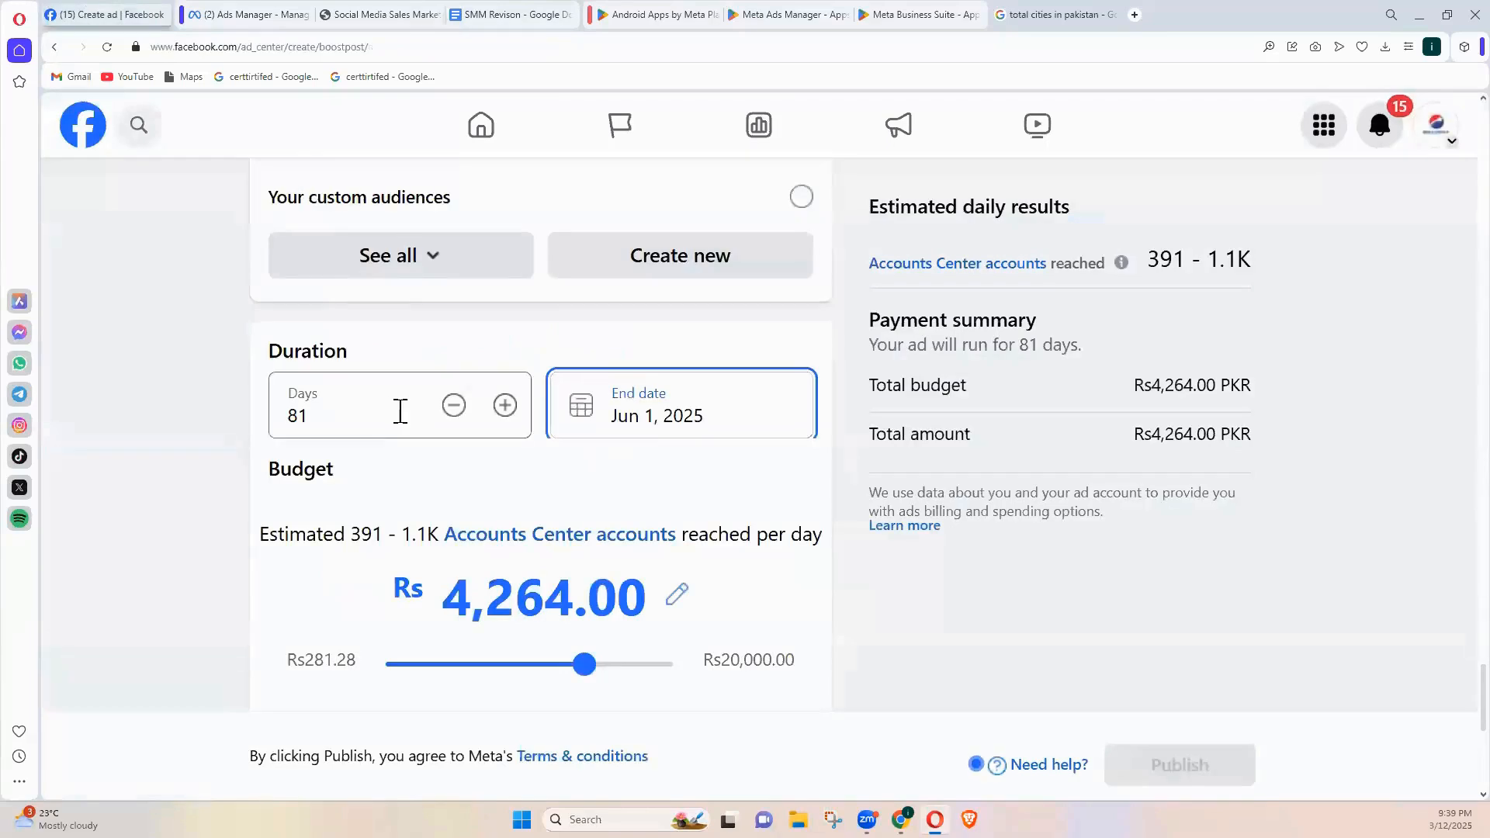
pyautogui.hotkey('shift', 'Tab')
pyautogui.write('7')
pyautogui.click(157, 415)
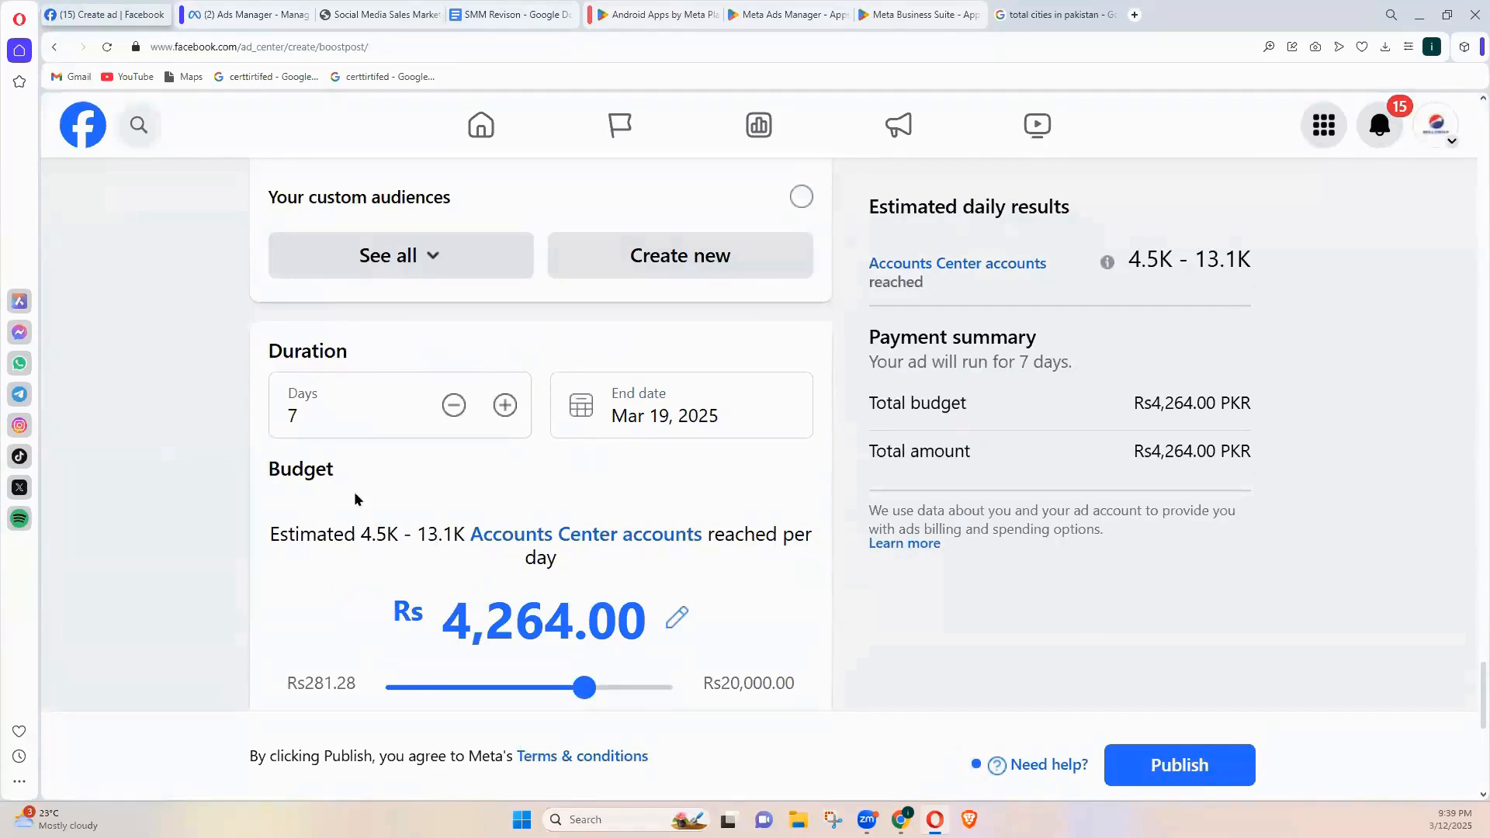
# Replace the ad's duration with 180 days
pyautogui.moveTo(438, 411); pyautogui.dragTo(104, 414)
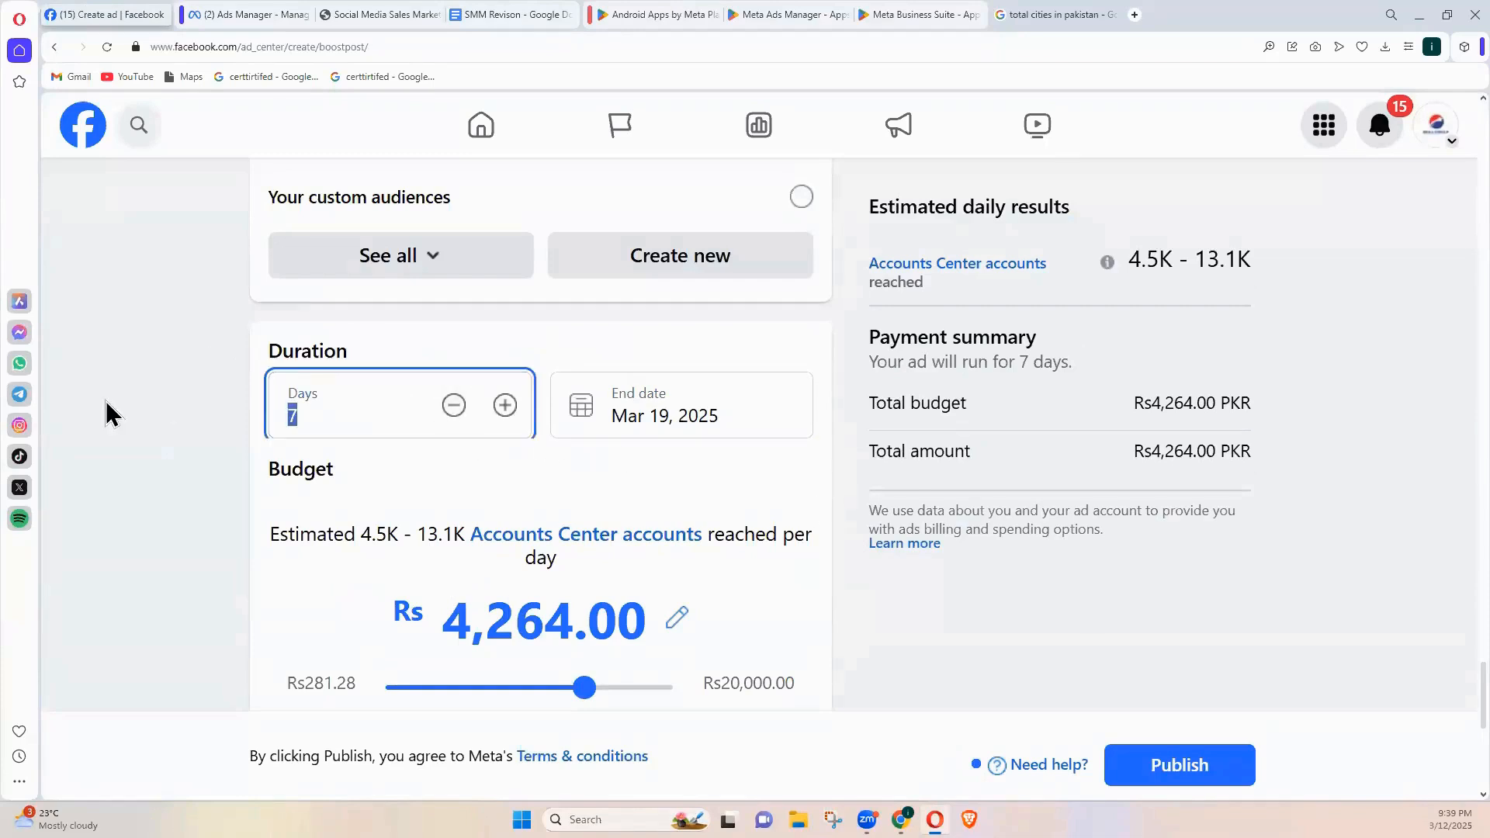
pyautogui.write('180')
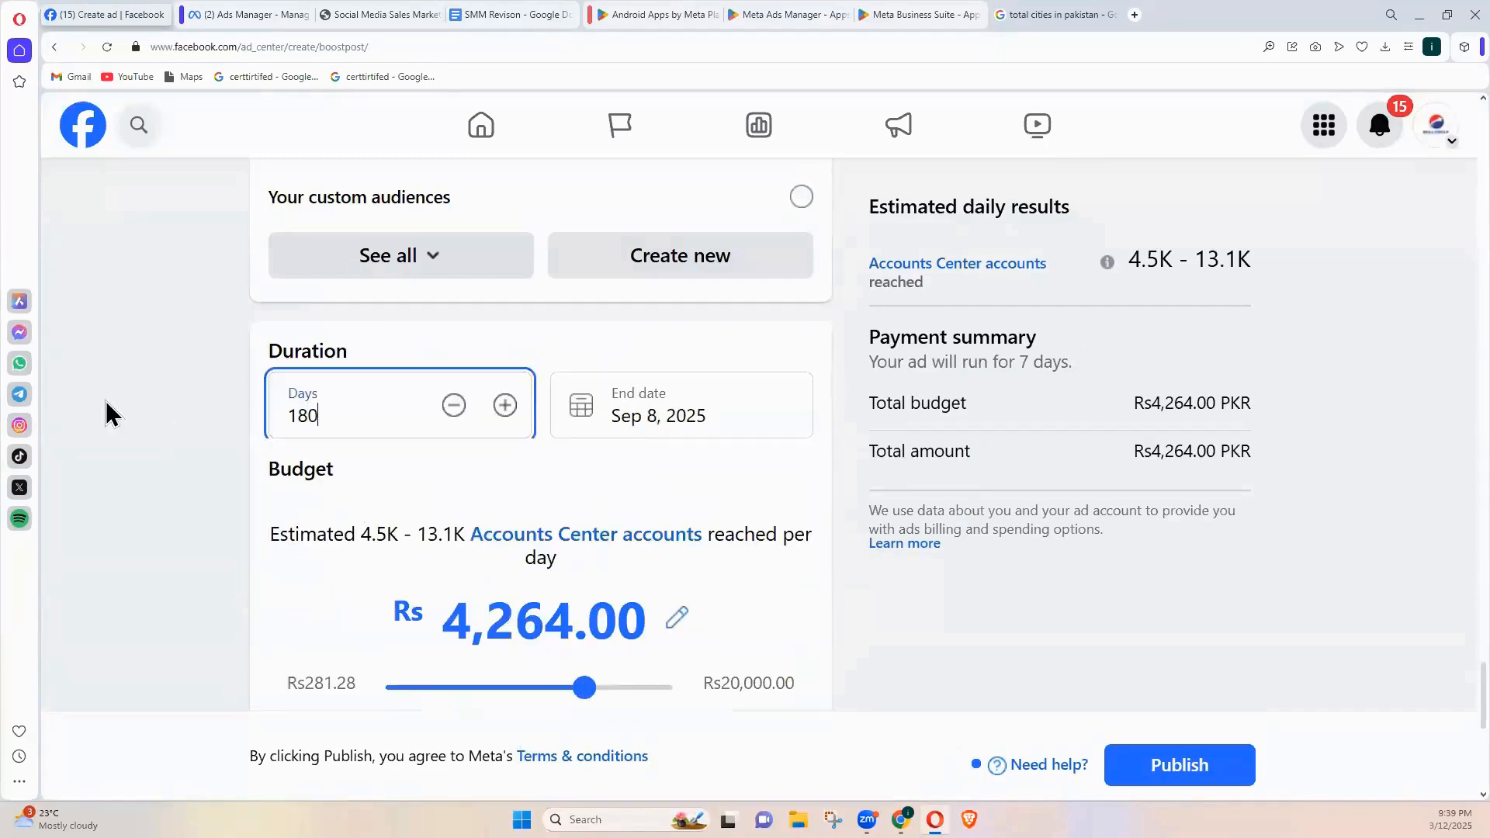
pyautogui.click(114, 404)
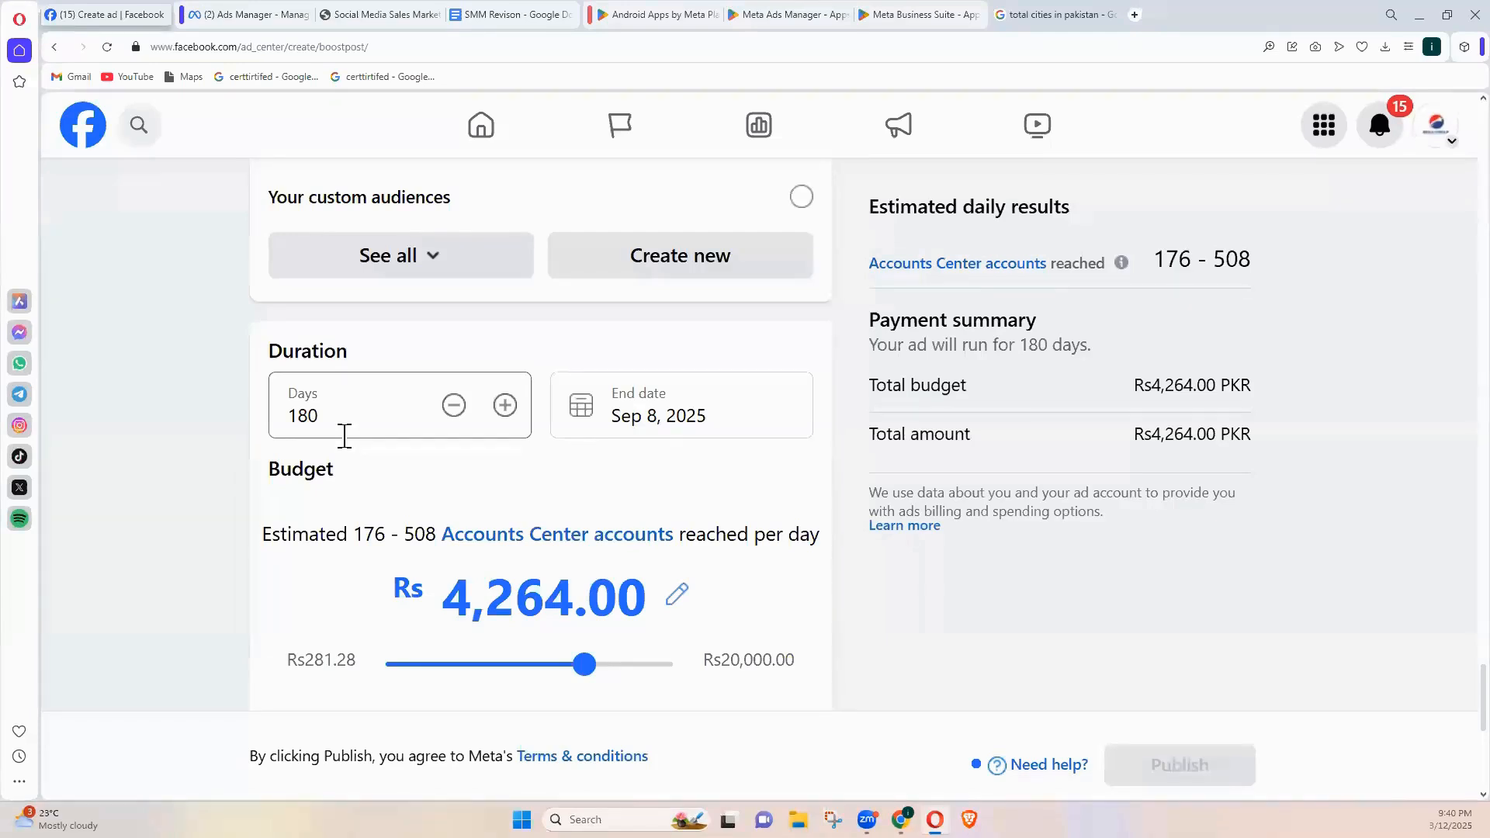
# Set the ad's duration to 90 days
pyautogui.moveTo(349, 423); pyautogui.dragTo(200, 405)
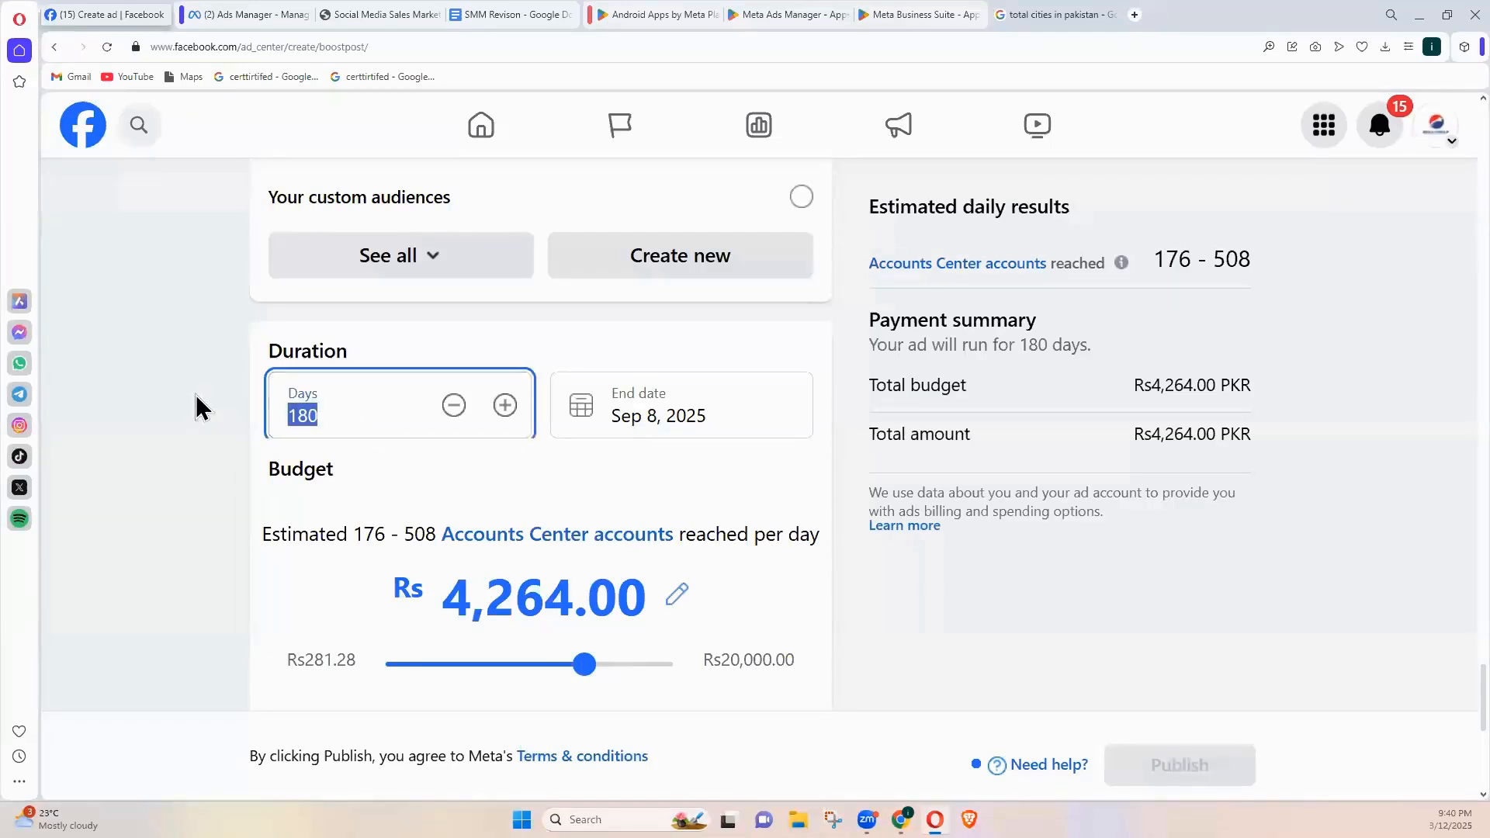
pyautogui.write('90')
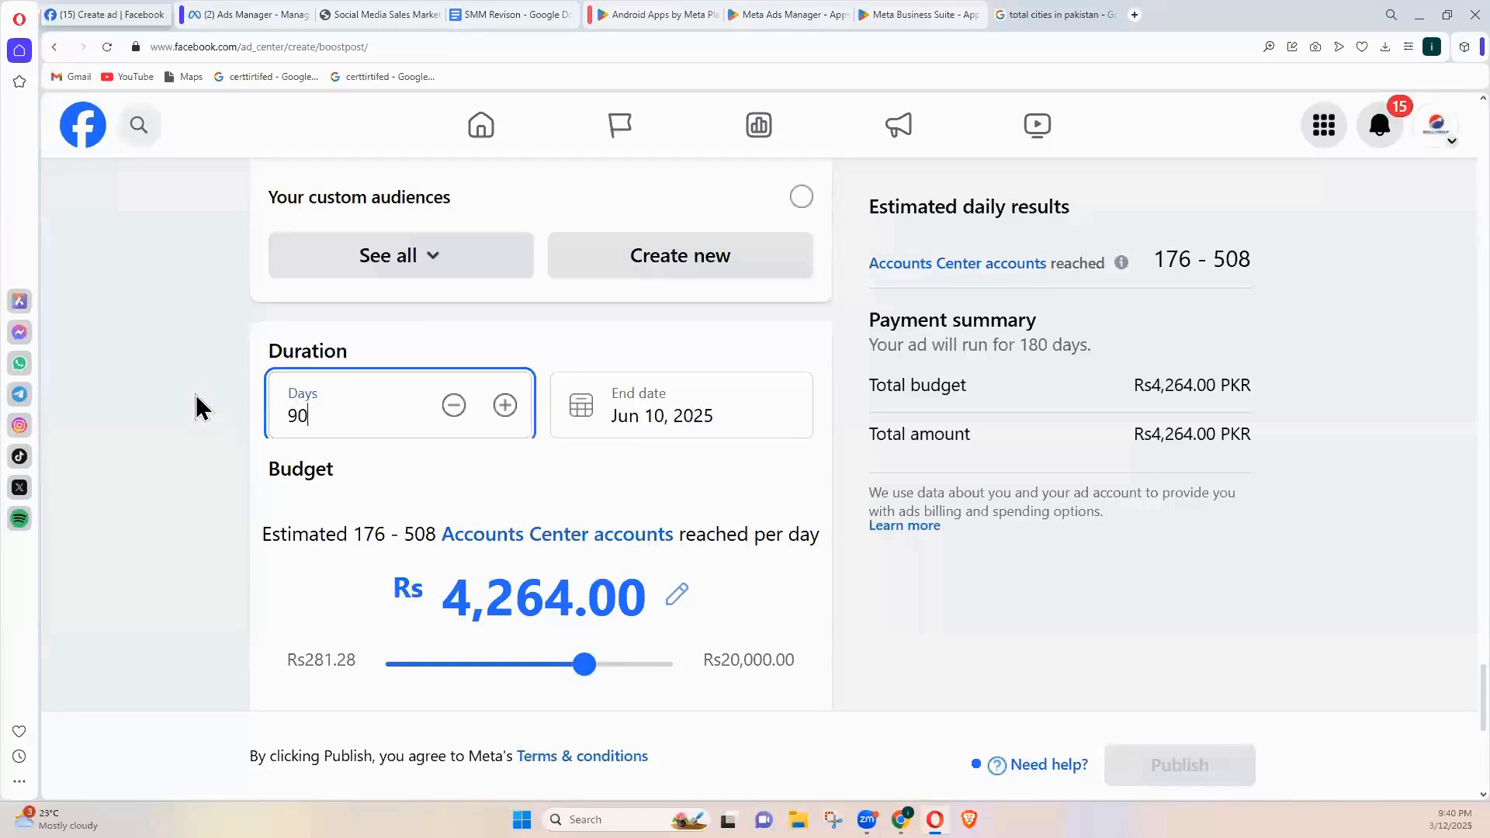
pyautogui.click(196, 394)
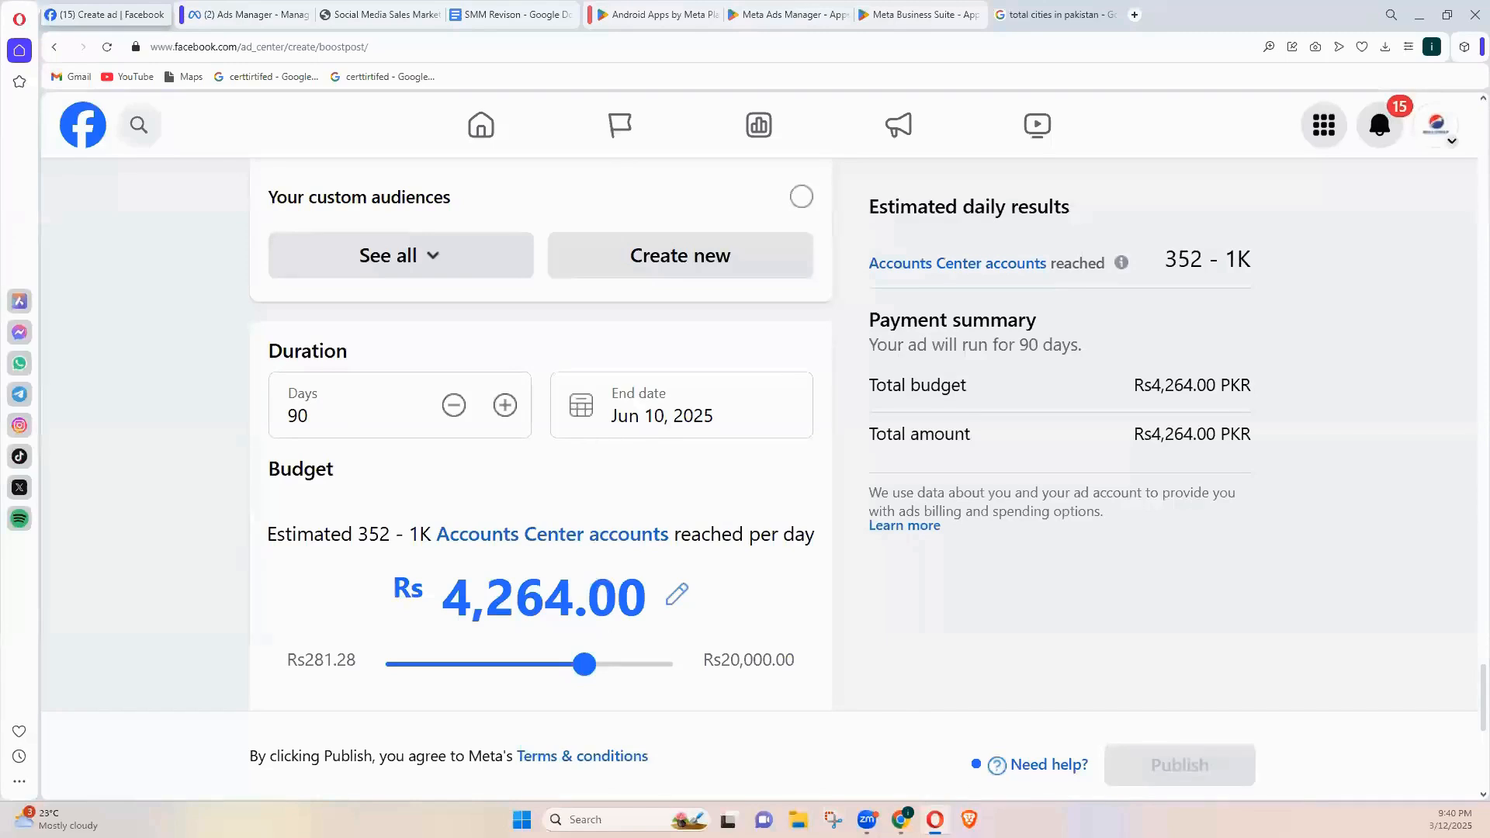
# Switch to Calculator and multiply 285 by 90 to work out the total ad budget
pyautogui.click(613, 819)
pyautogui.write('d')
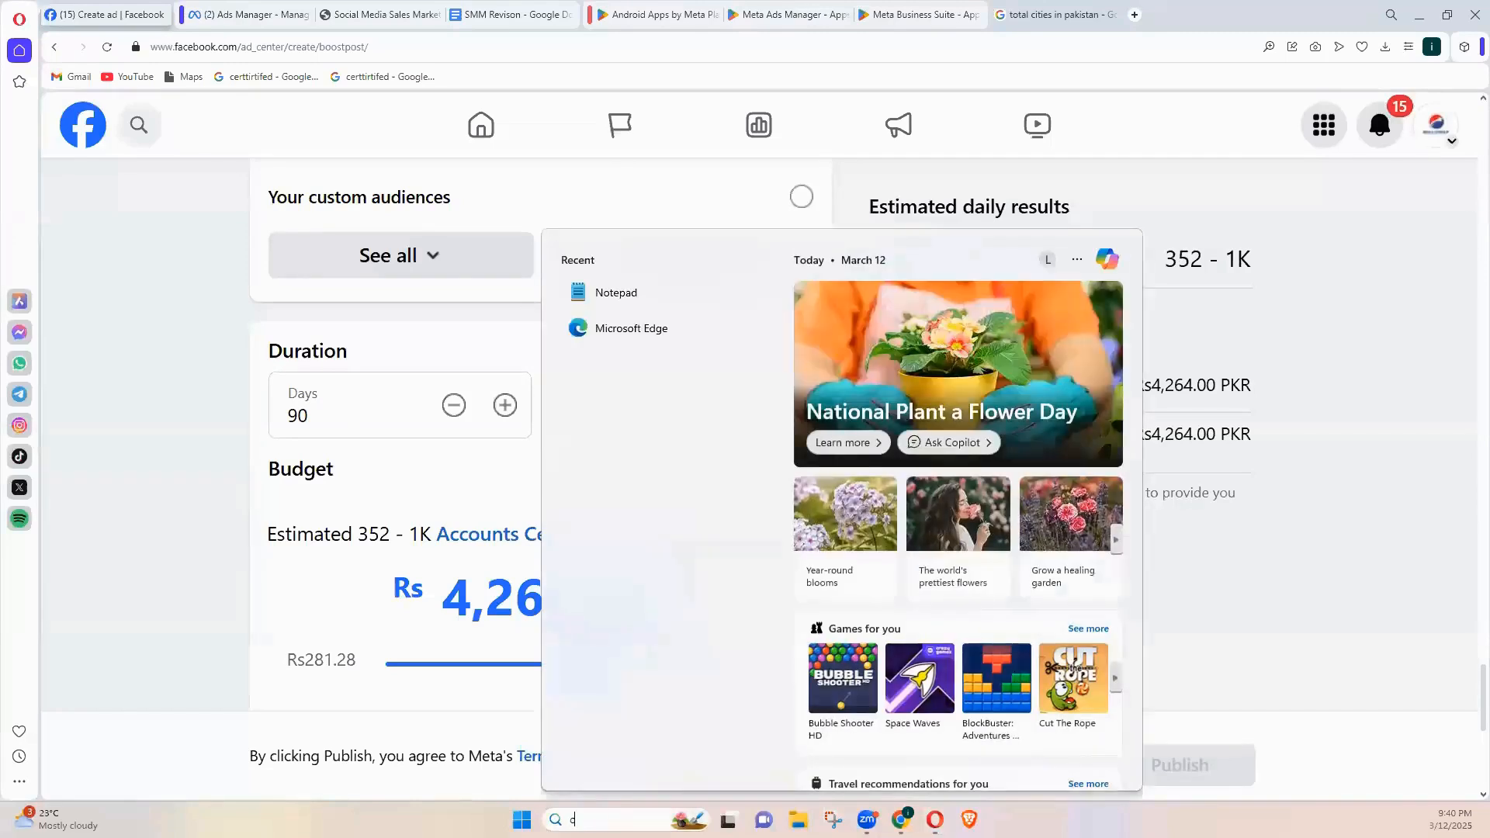
pyautogui.write('alcu')
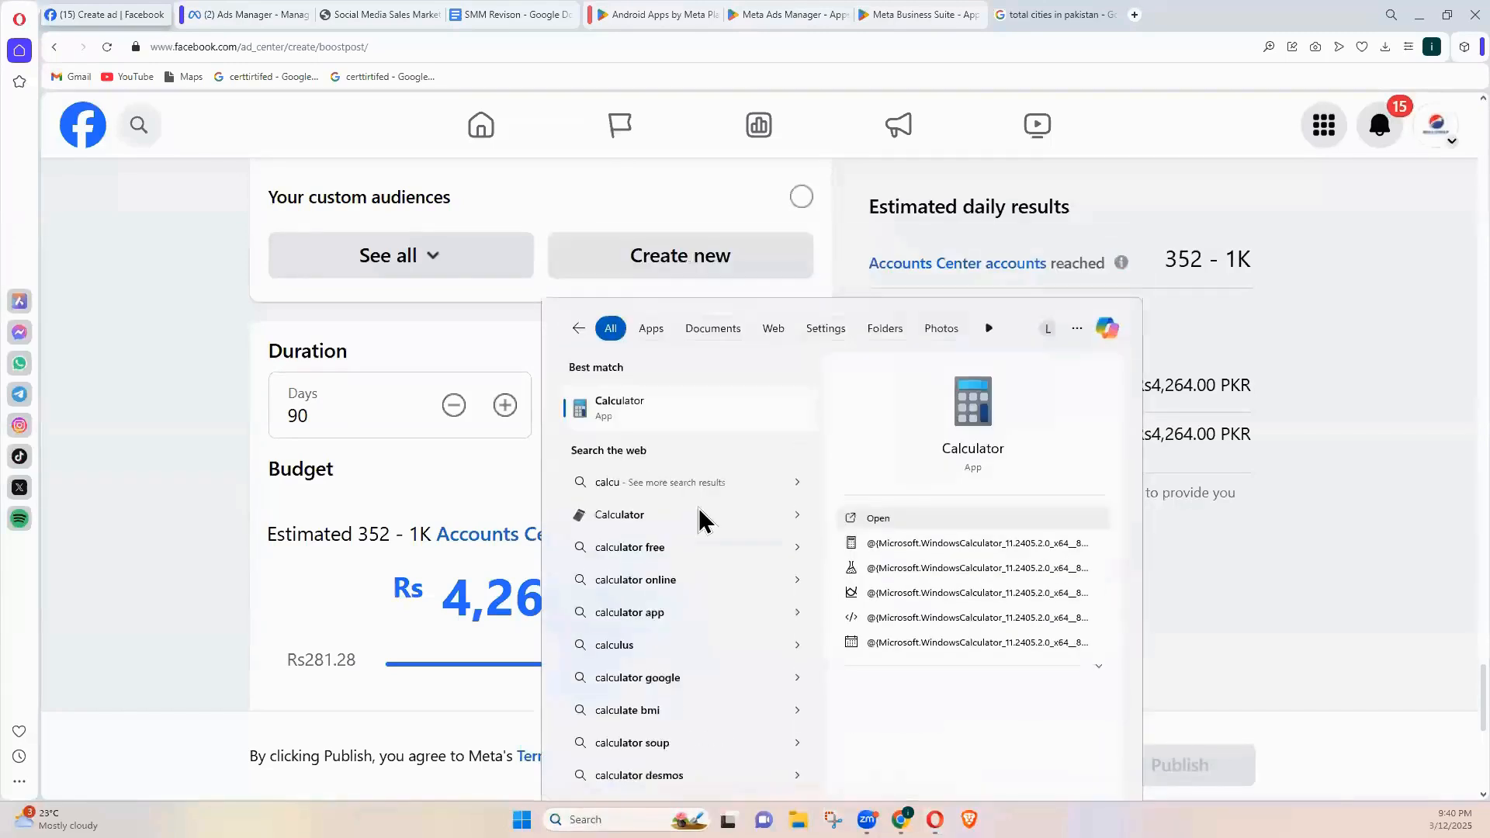
pyautogui.press('Return')
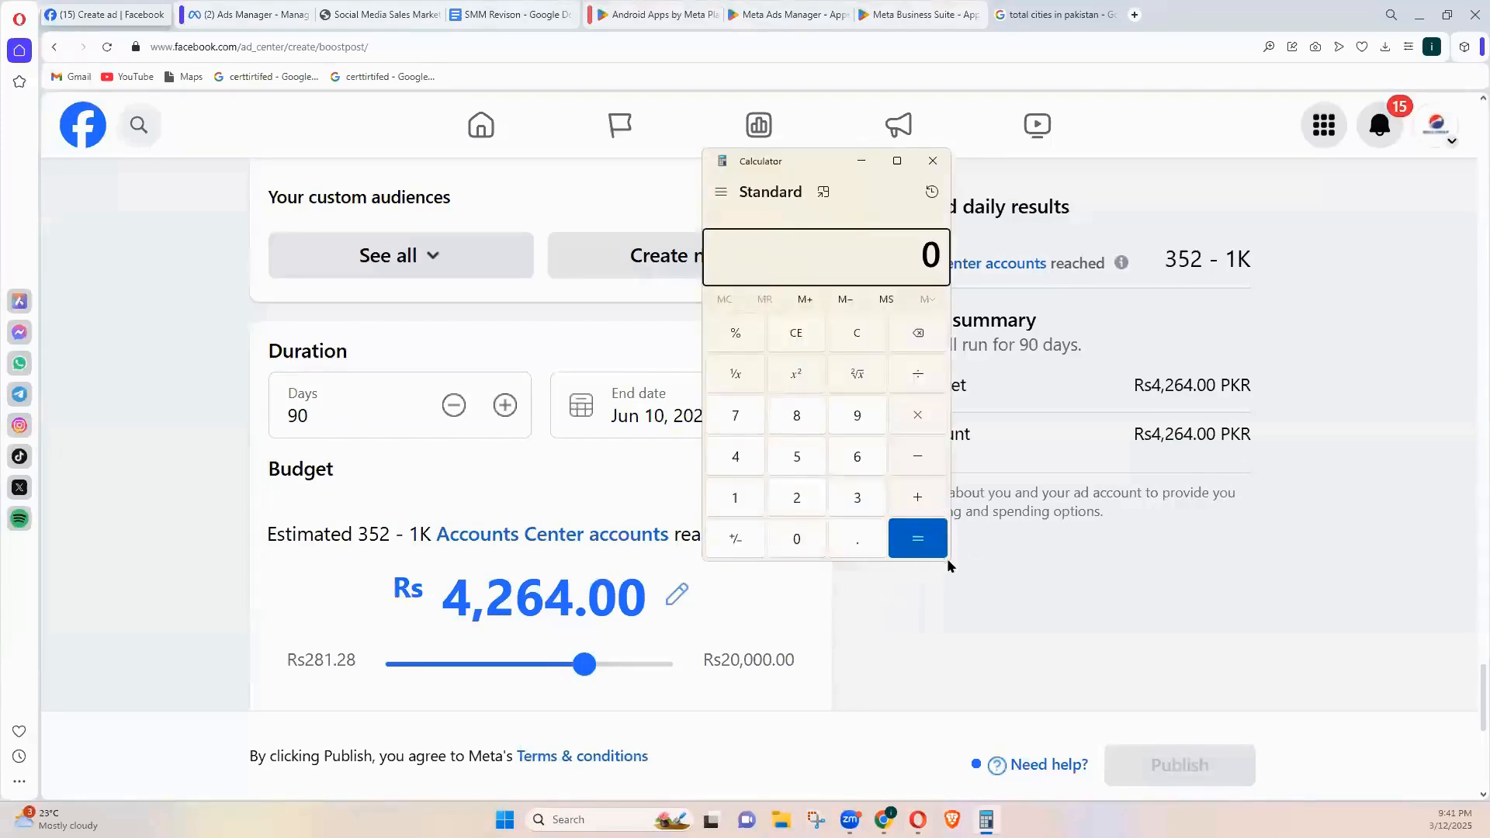
pyautogui.click(789, 504)
pyautogui.click(792, 419)
pyautogui.click(799, 462)
pyautogui.click(908, 426)
pyautogui.click(854, 417)
pyautogui.click(798, 548)
pyautogui.click(919, 544)
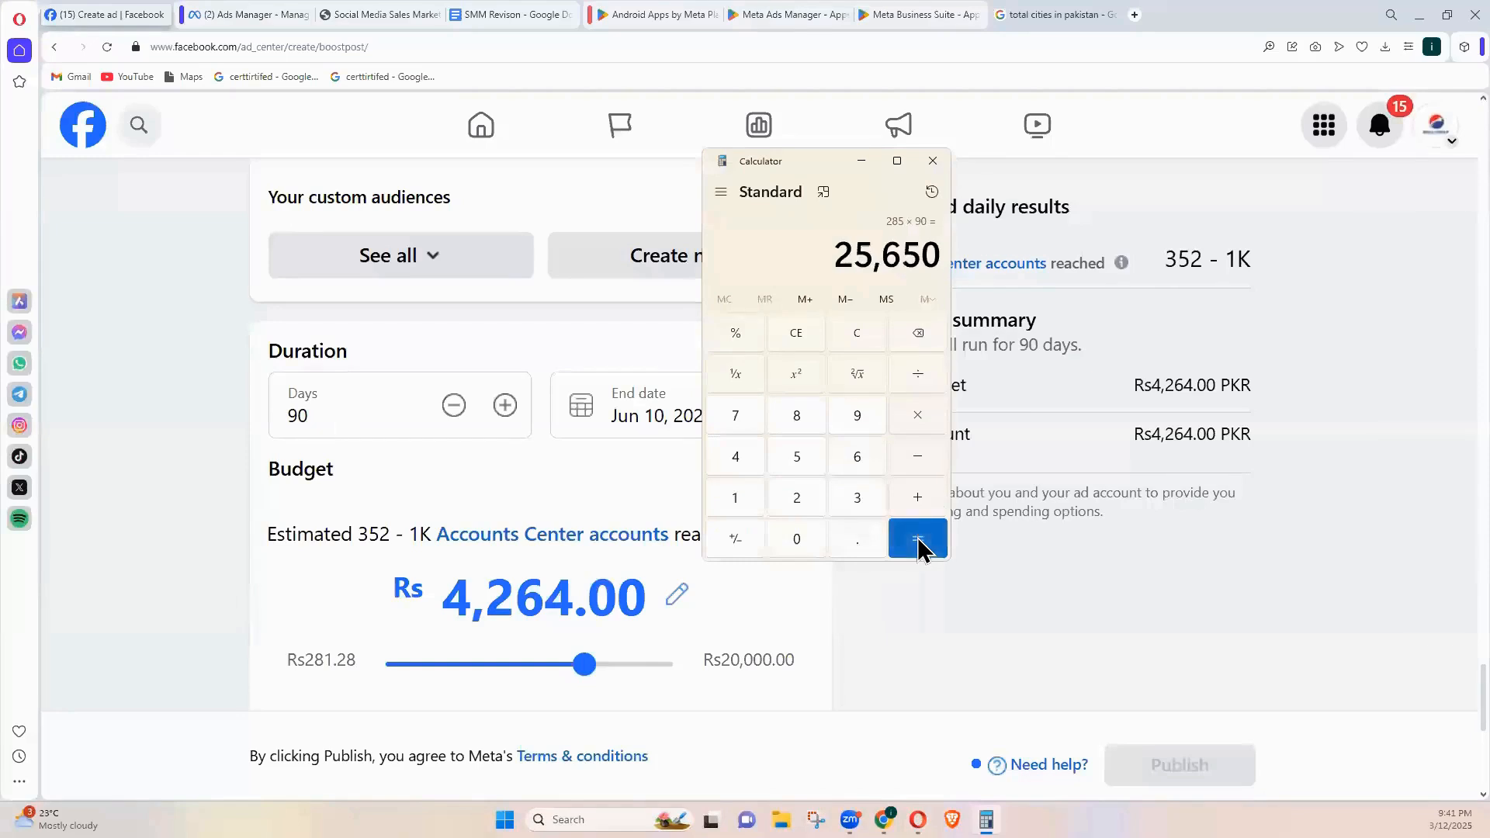
# Set the boosted post's total budget to Rs25,650 and review the budget estimates
pyautogui.write('25650')
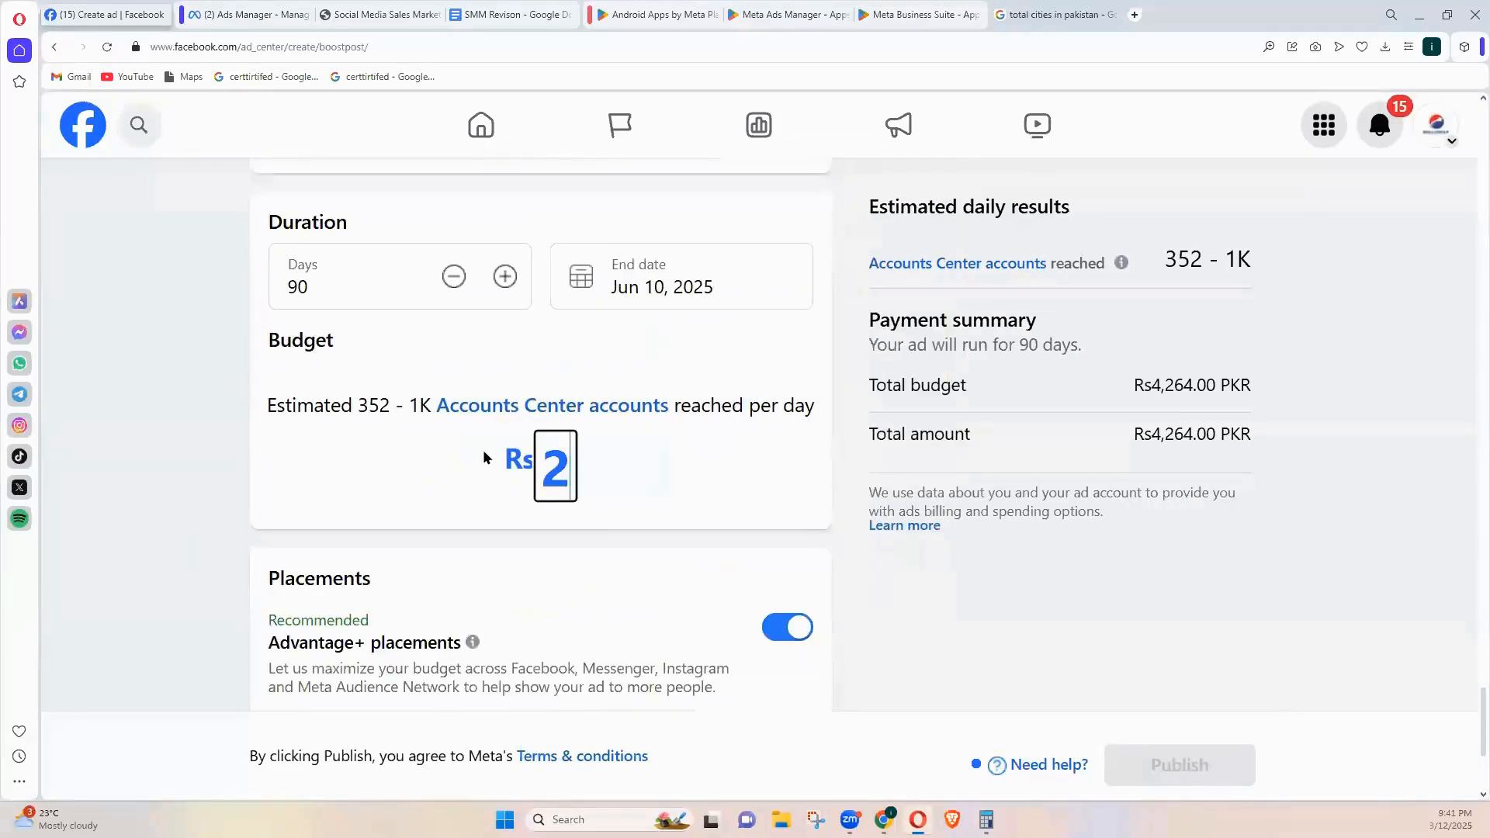
pyautogui.press('Return')
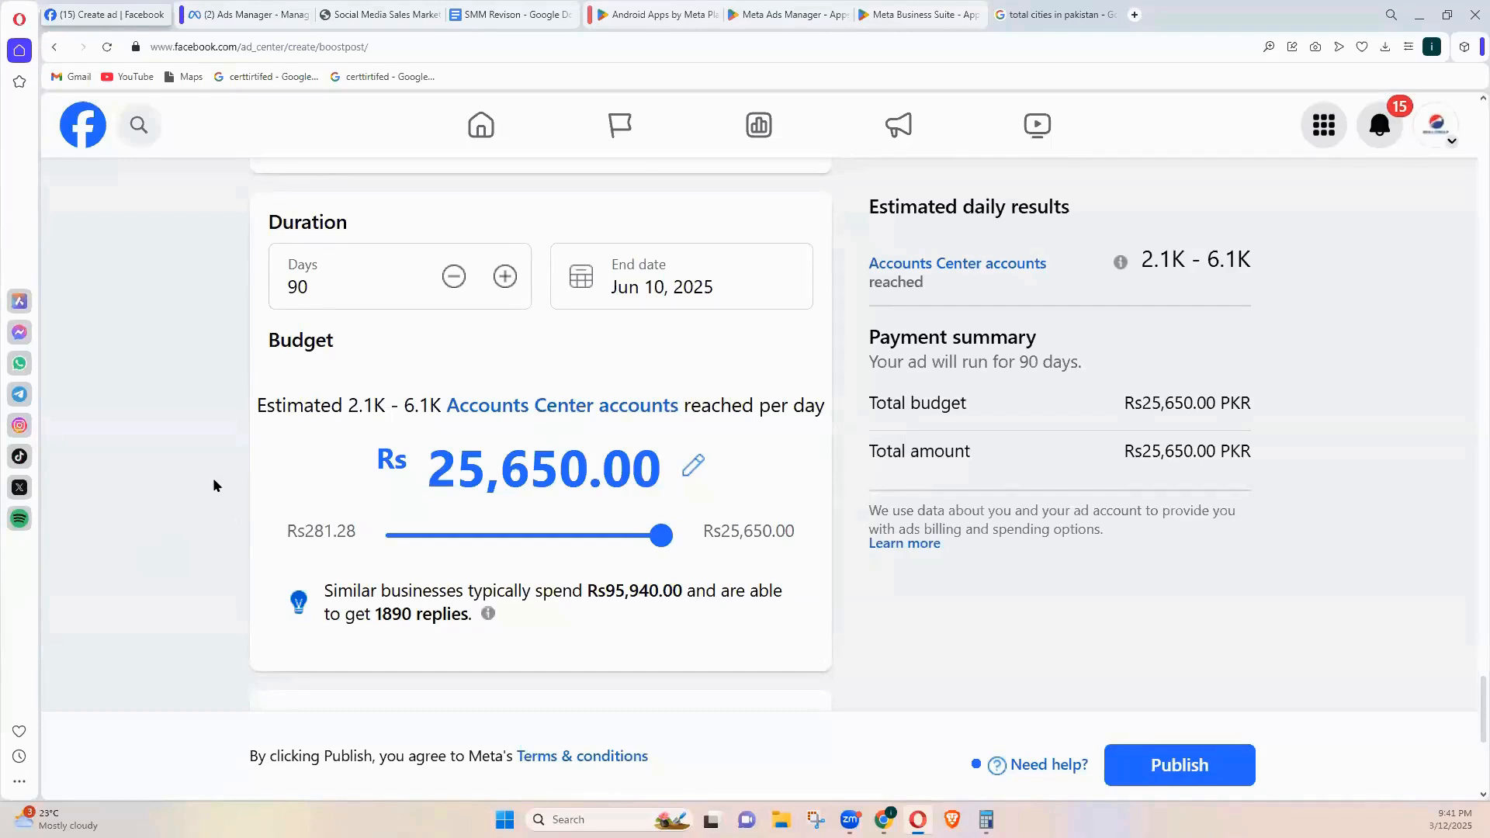
pyautogui.scroll(-3, 384, 375)
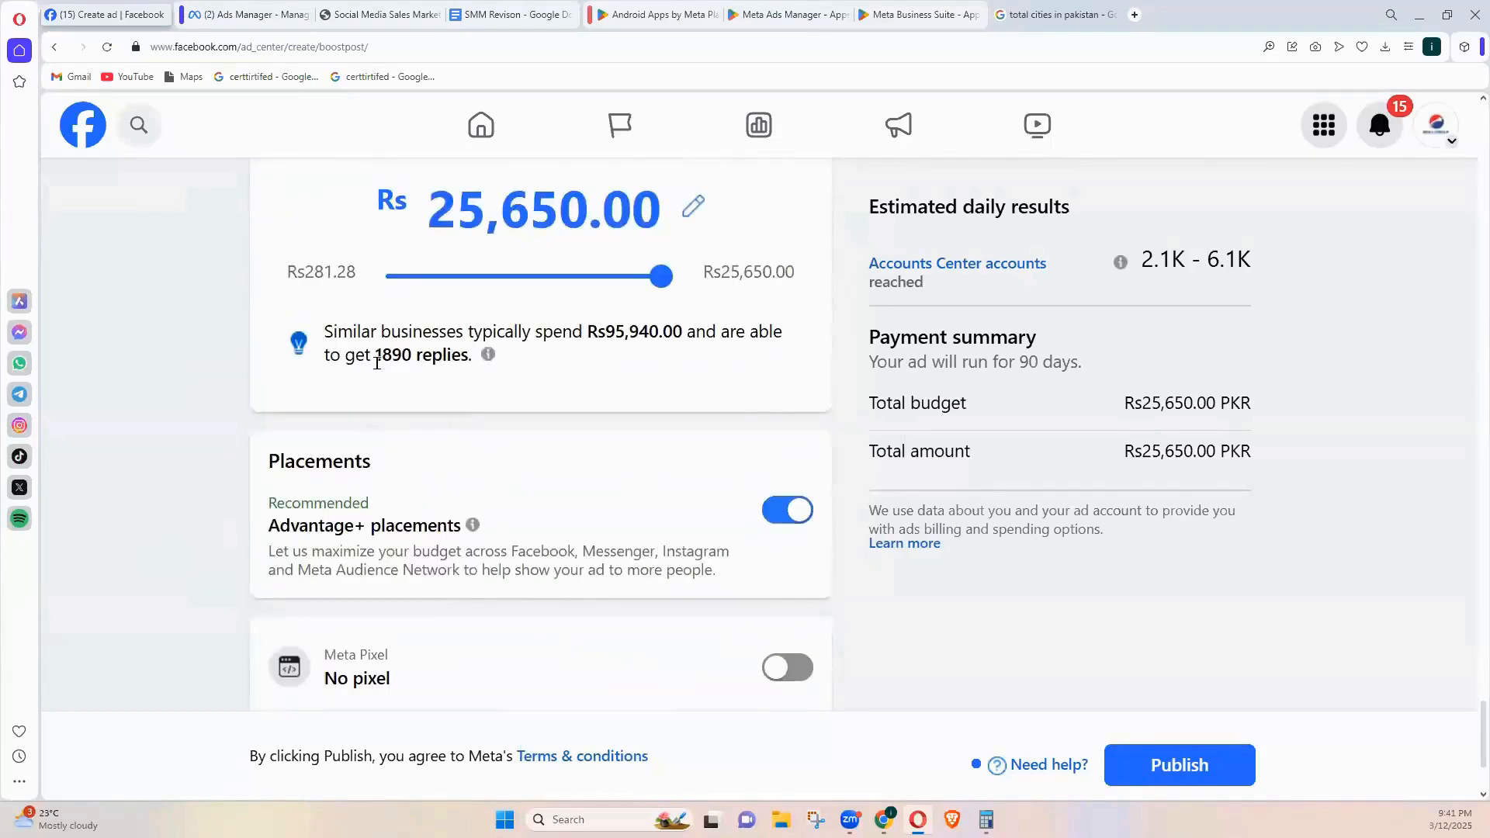
pyautogui.hotkey('ctrl', '+')
pyautogui.hotkey('ctrl', '-')
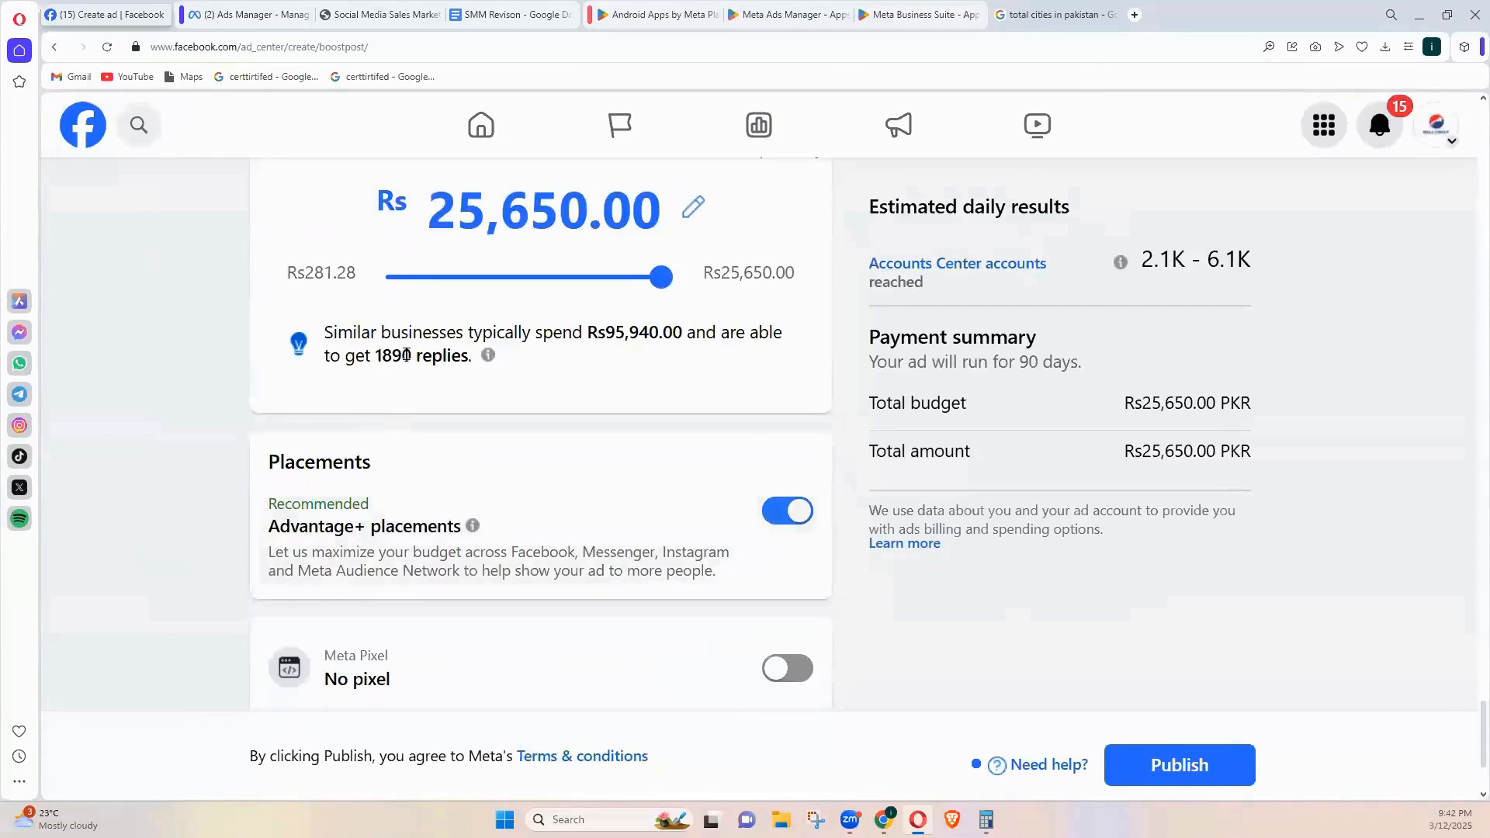
pyautogui.scroll(3, 295, 481)
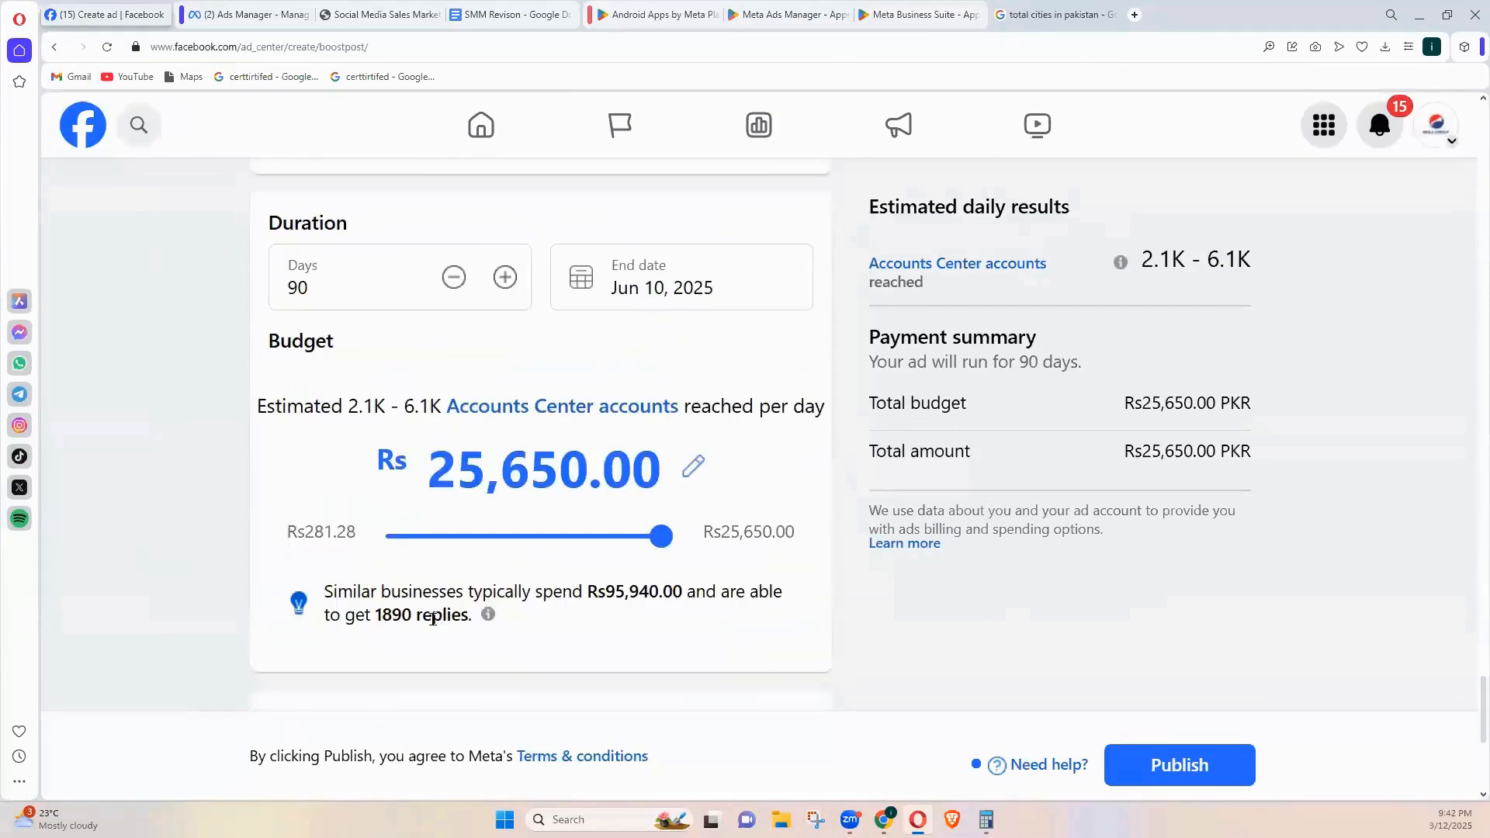
# View the form for adding a debit or credit card as payment method, and close it without saving
pyautogui.scroll(-3, 209, 504)
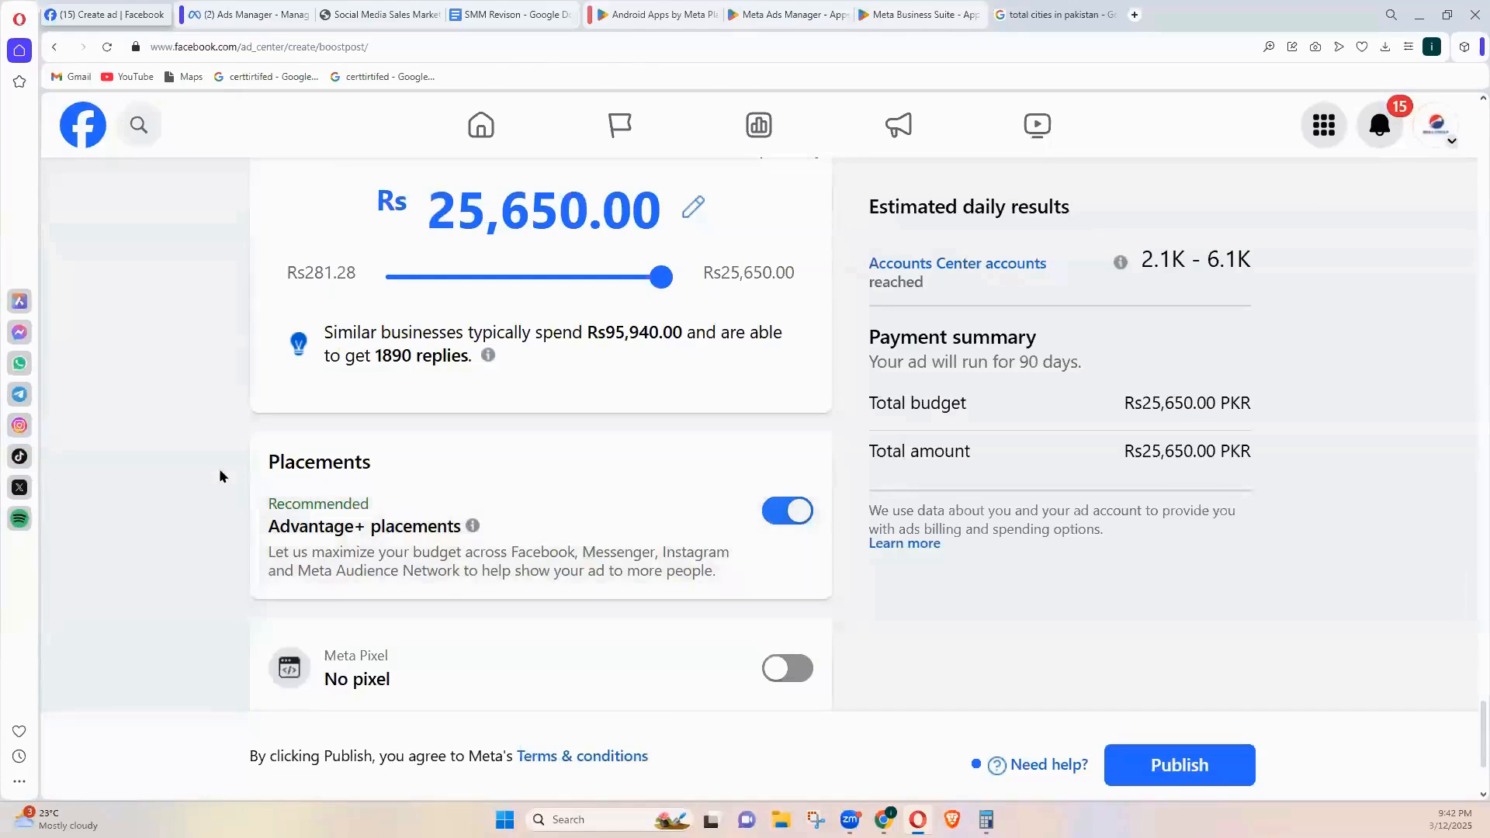
pyautogui.scroll(-2, 232, 496)
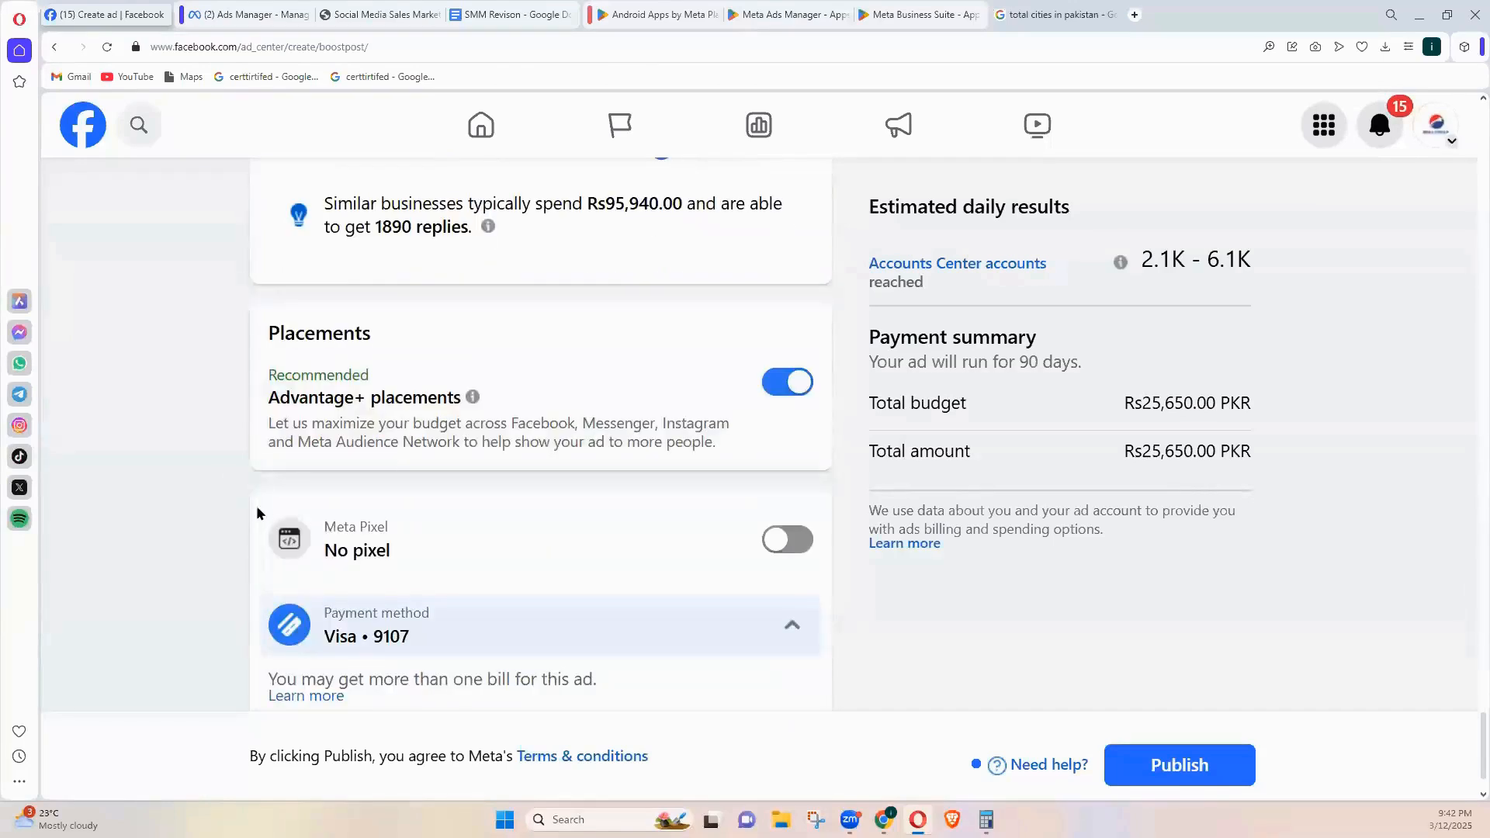
pyautogui.scroll(-1, 258, 503)
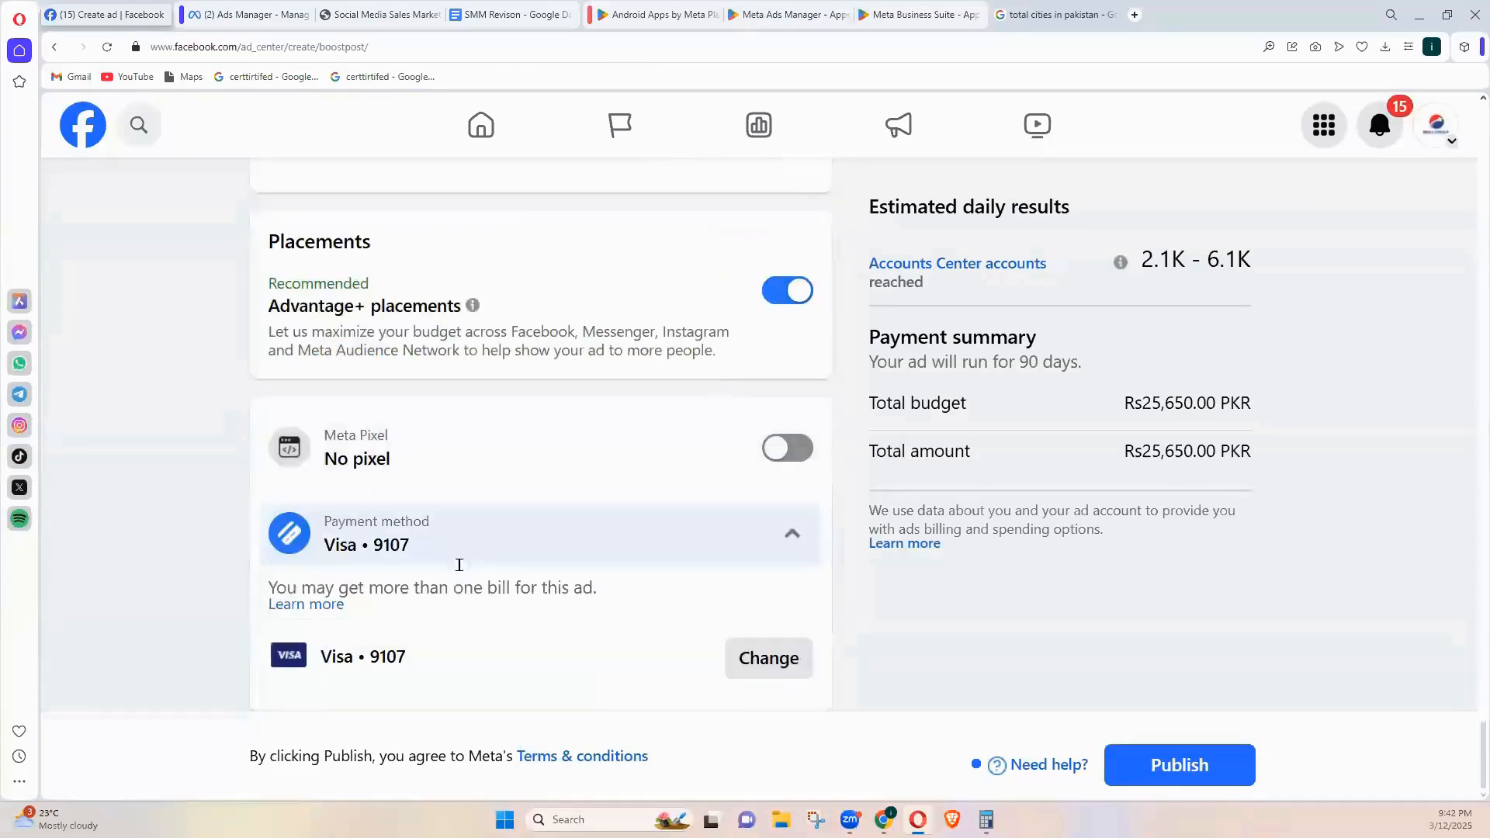
pyautogui.click(768, 665)
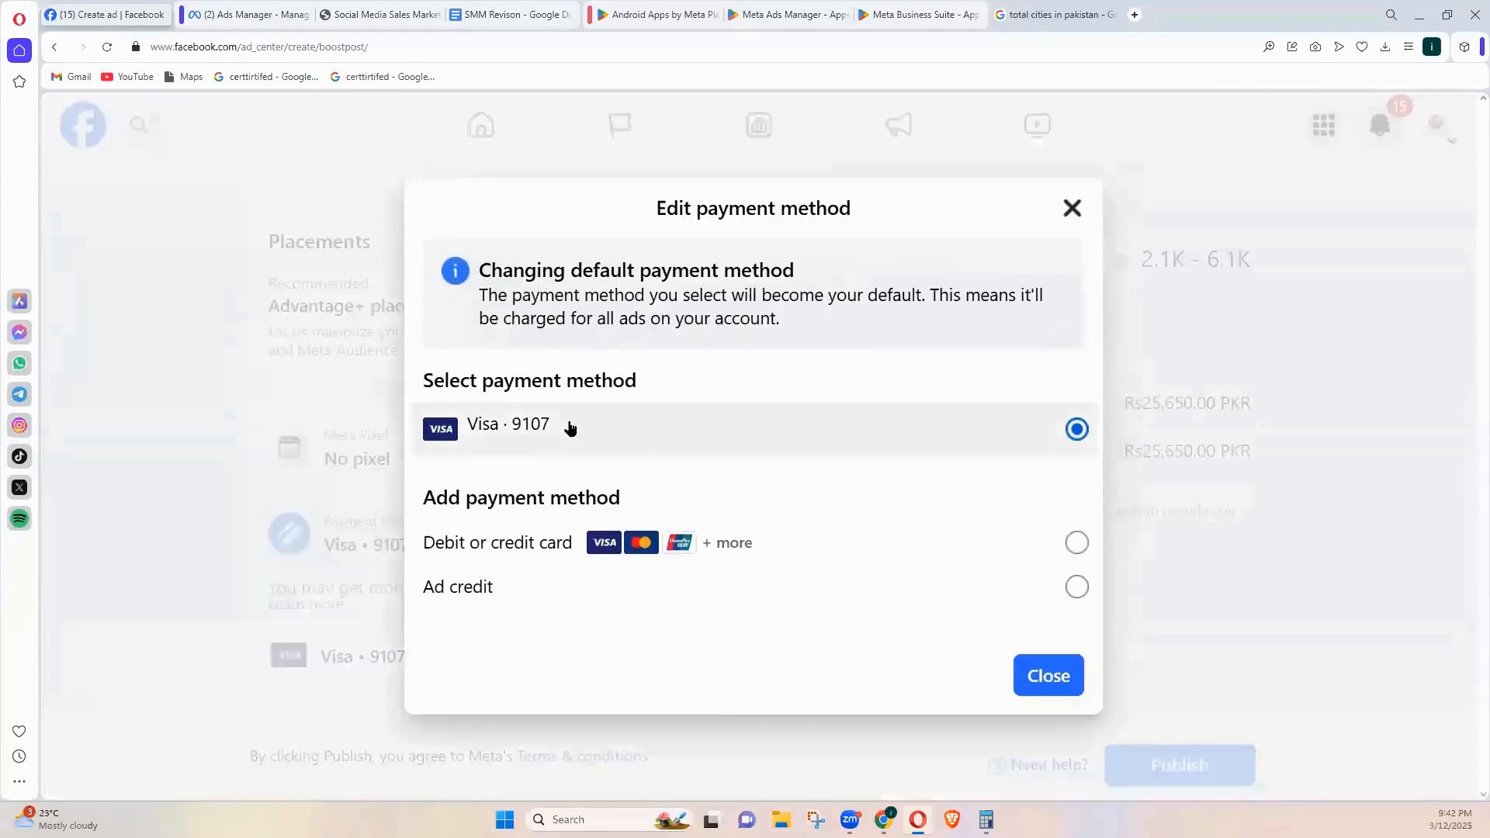
pyautogui.click(577, 551)
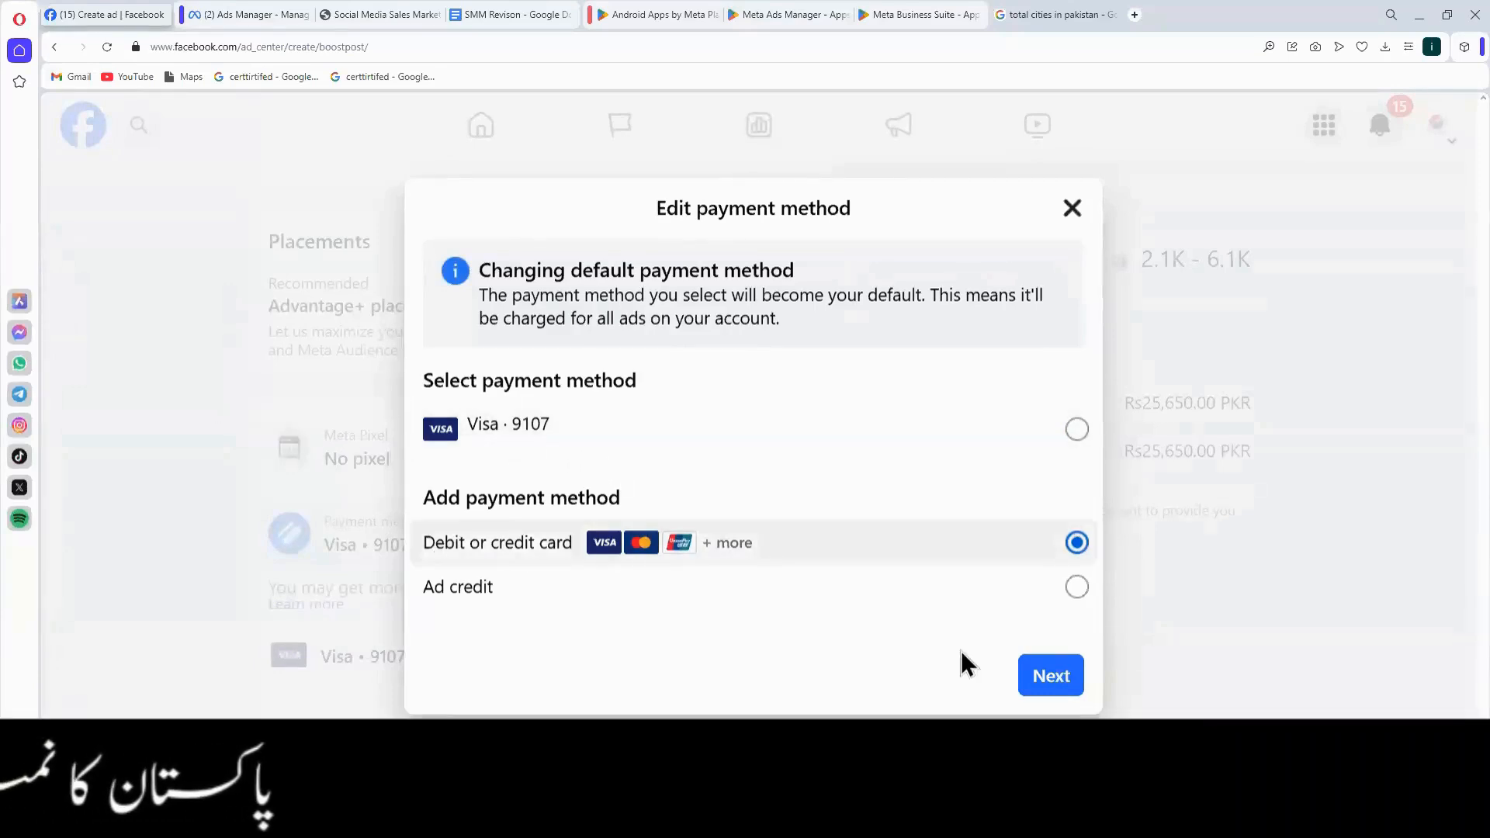
pyautogui.click(1053, 676)
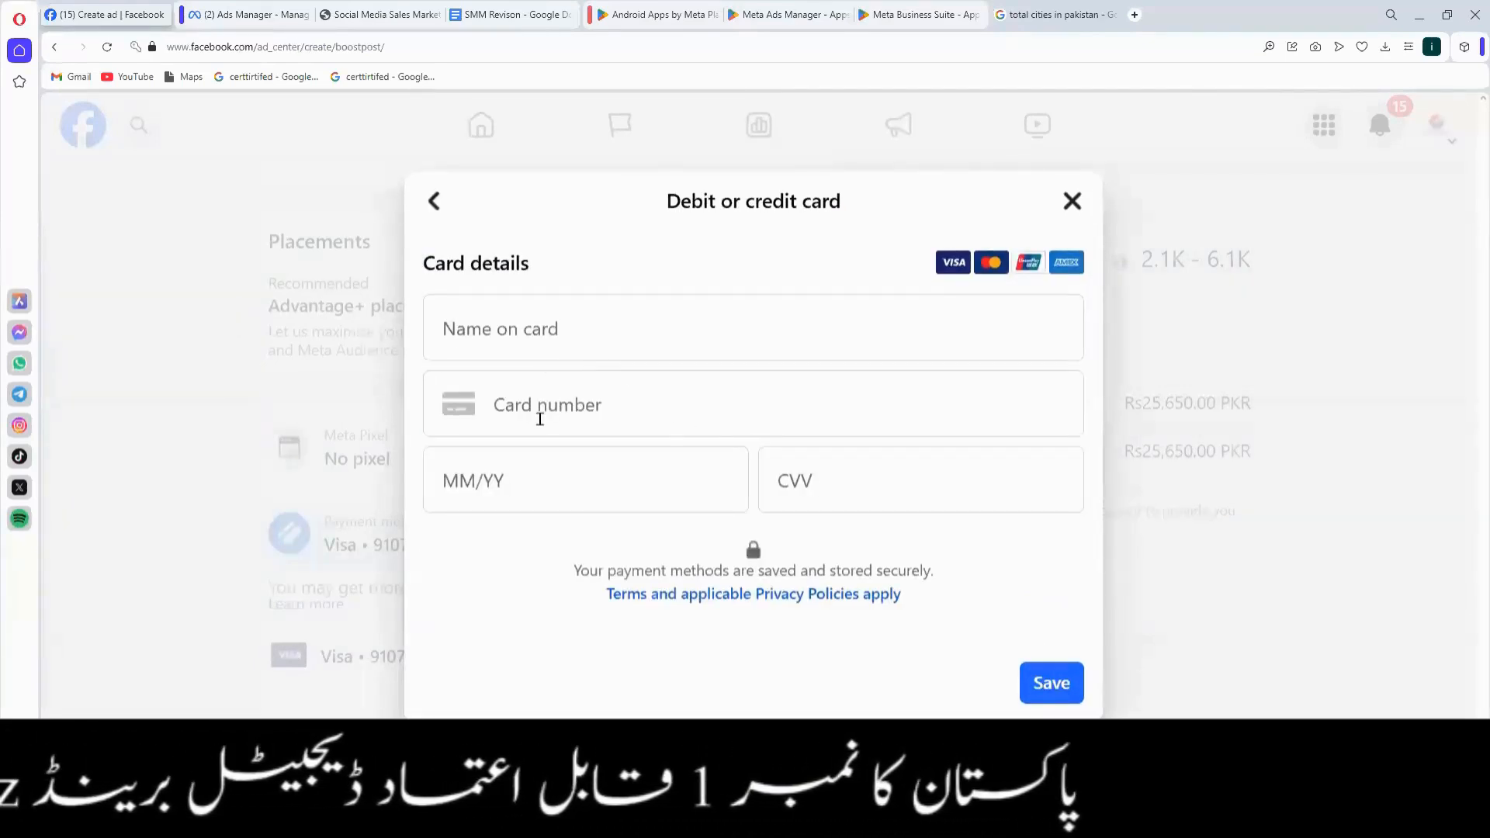
pyautogui.click(1060, 197)
# Review the boosted post's audience details, ad text, messaging settings and ad preview
pyautogui.scroll(5, 233, 520)
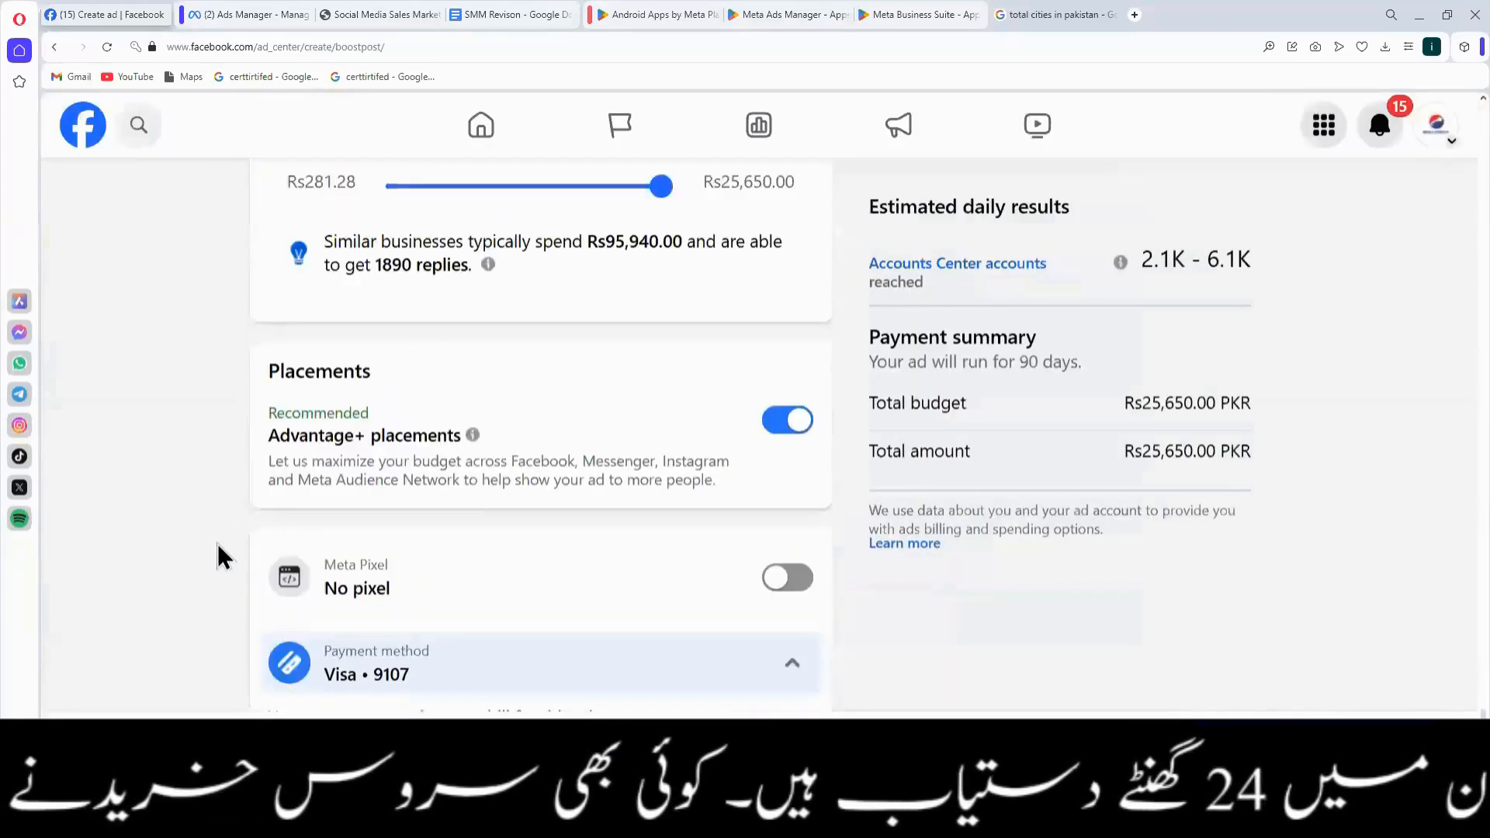
pyautogui.scroll(10, 773, 660)
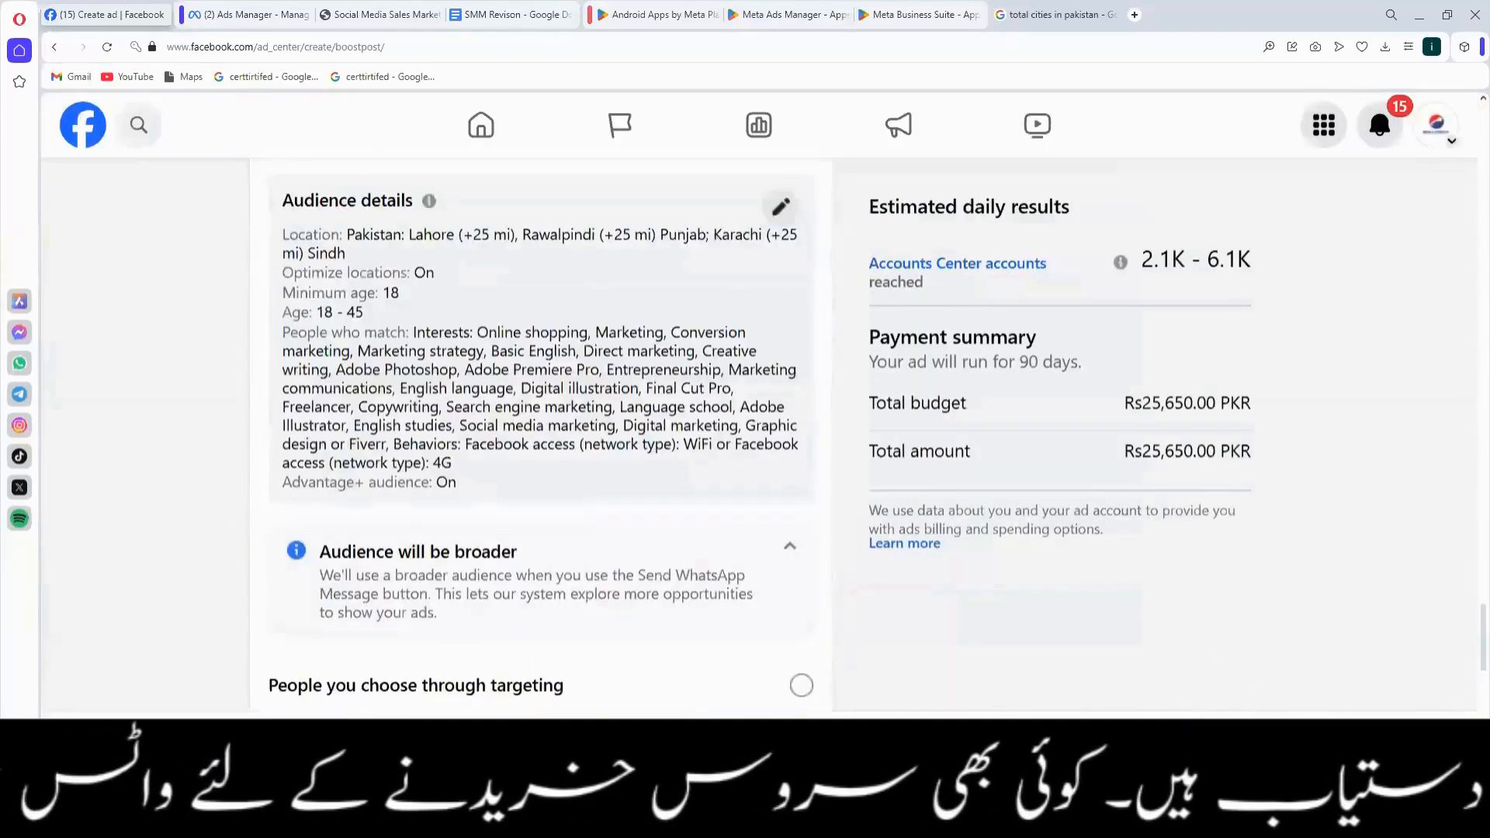
pyautogui.scroll(8, 1203, 708)
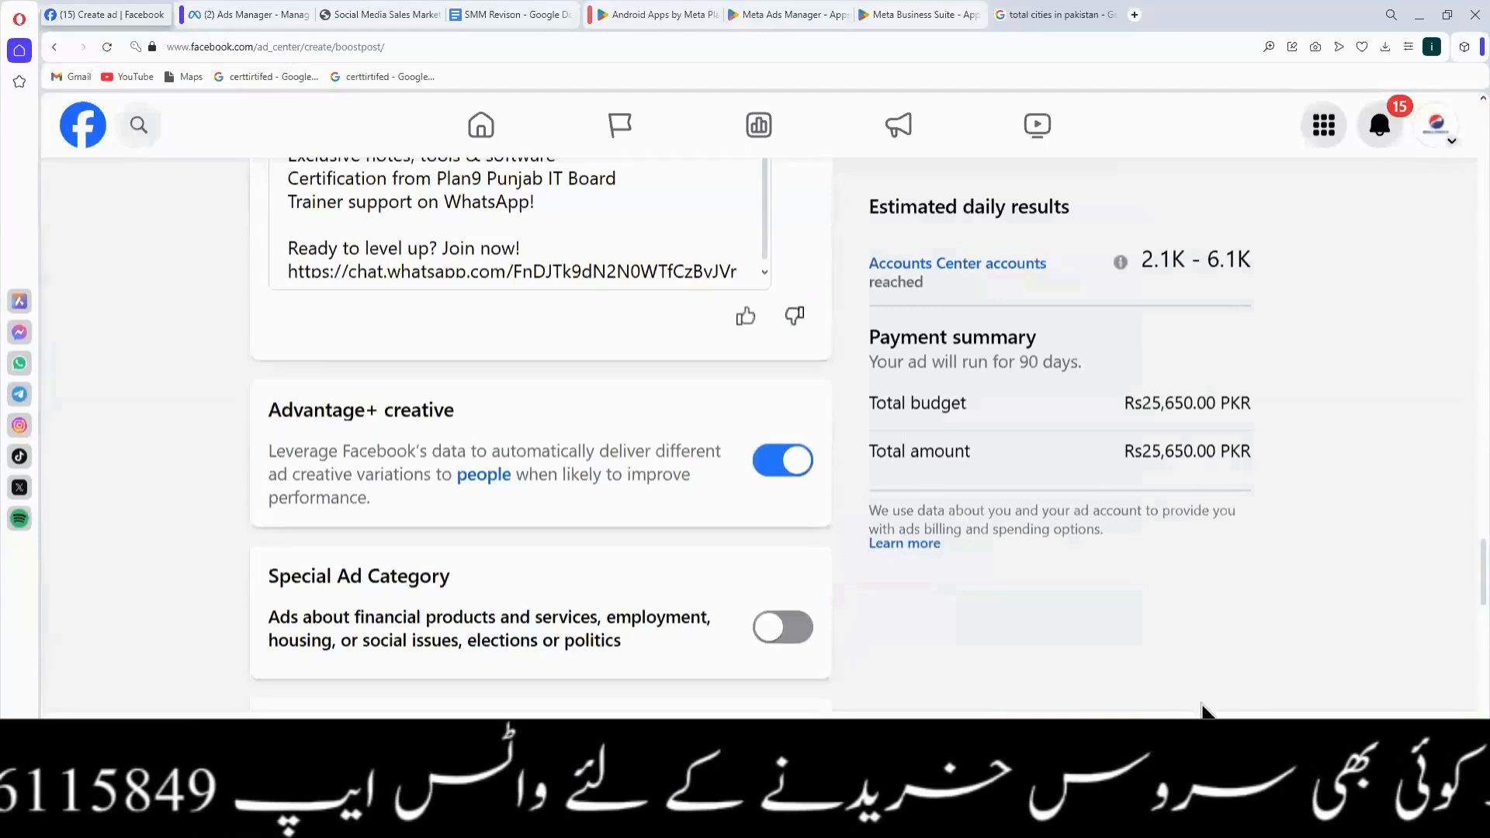
pyautogui.scroll(10, 1198, 699)
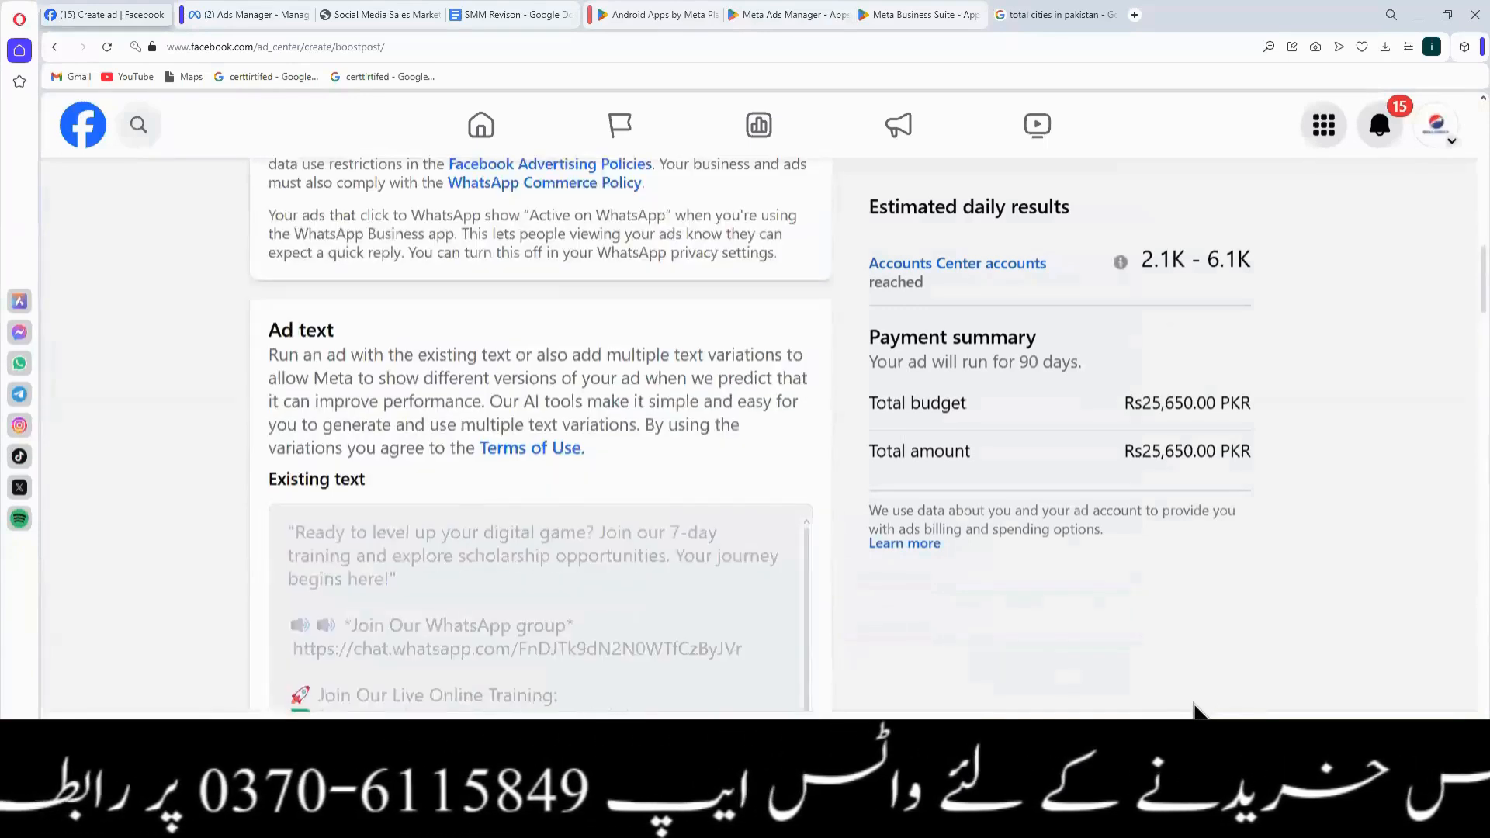
pyautogui.scroll(8, 1196, 708)
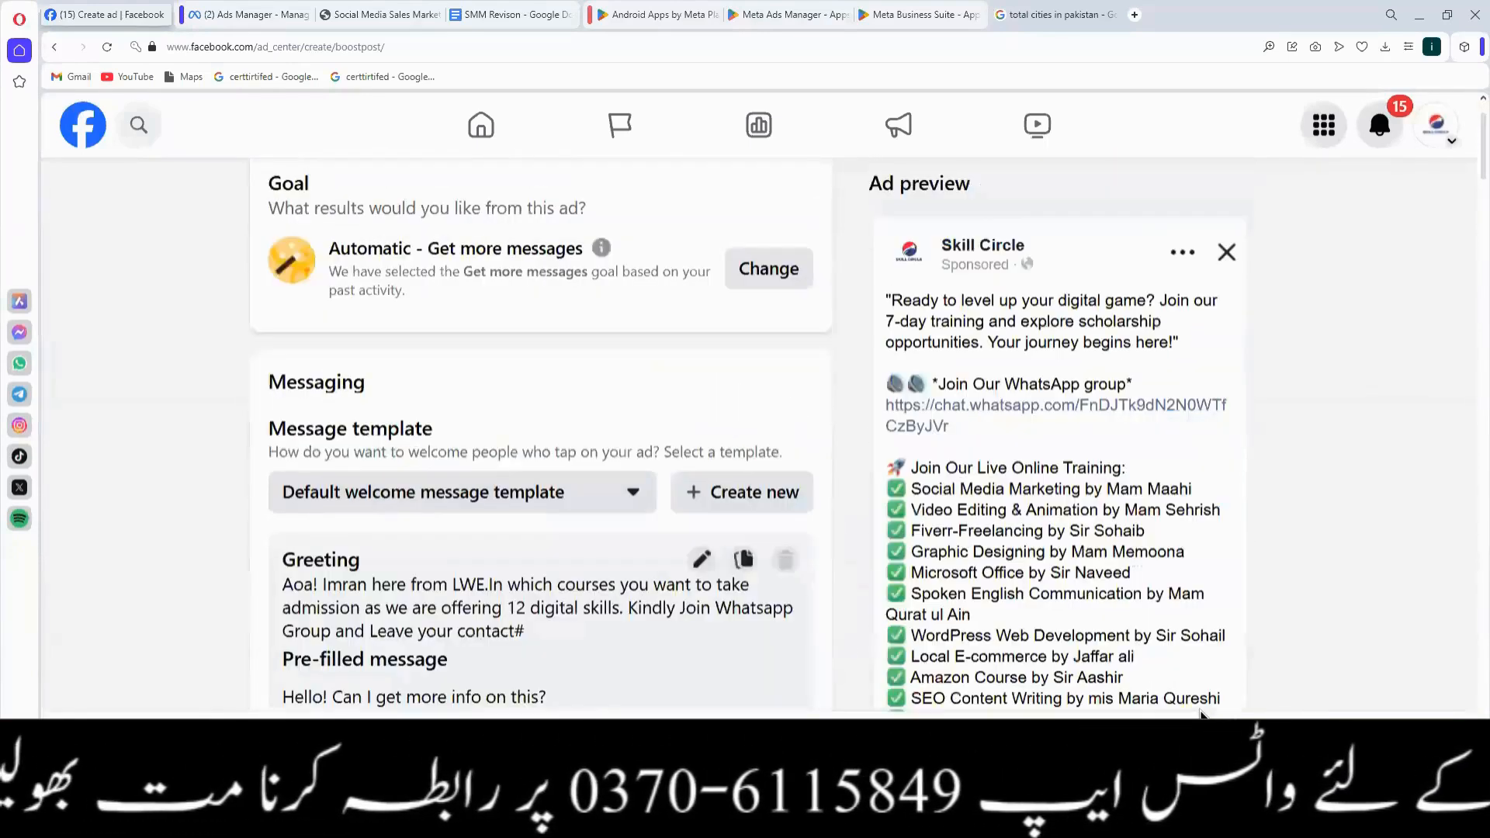
pyautogui.scroll(-10, 945, 556)
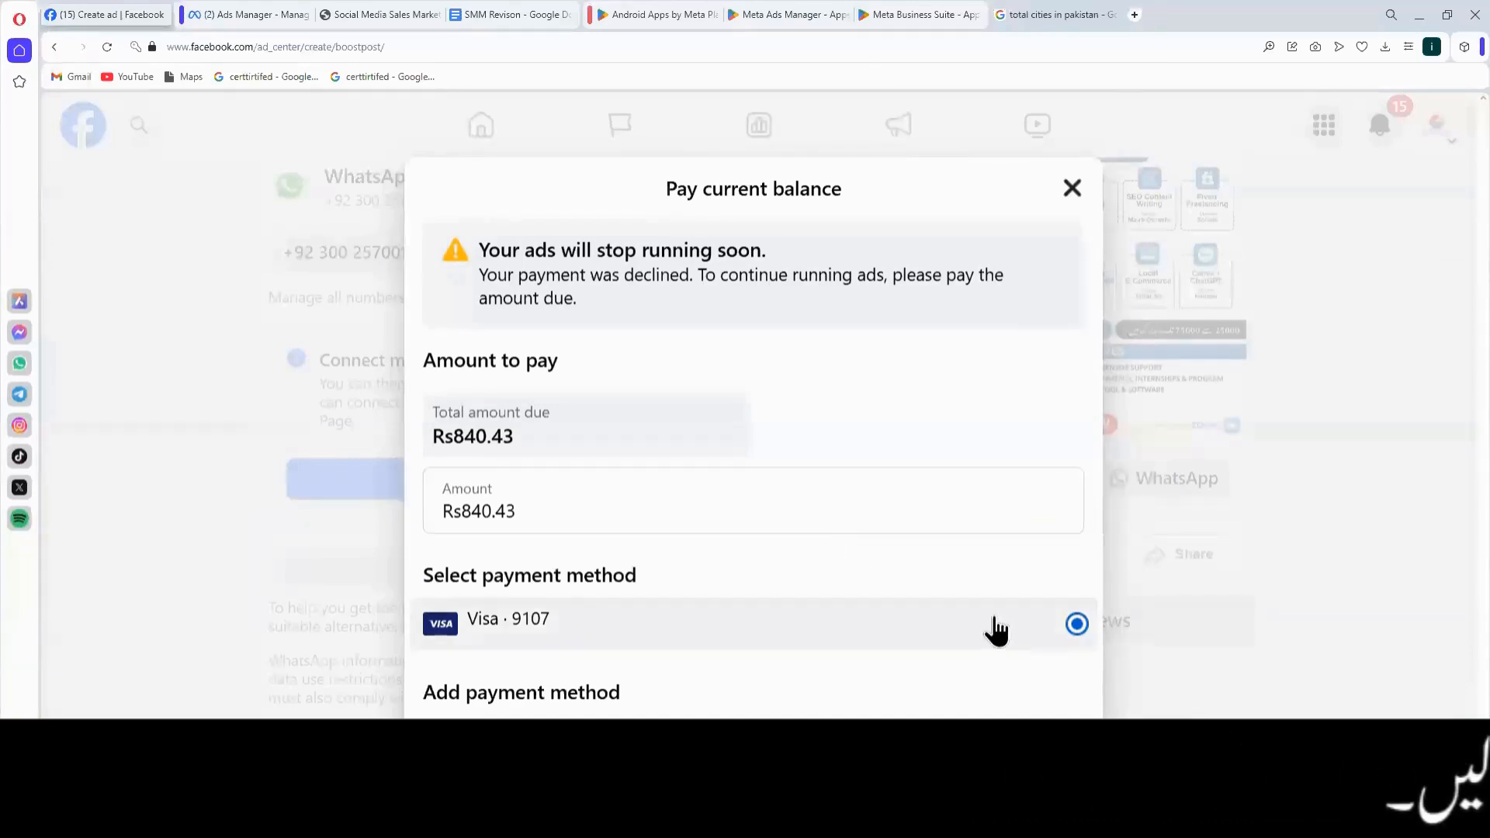
# Examine the amount due and the payment options for the current balance, and close the dialog without paying
pyautogui.scroll(-2, 995, 629)
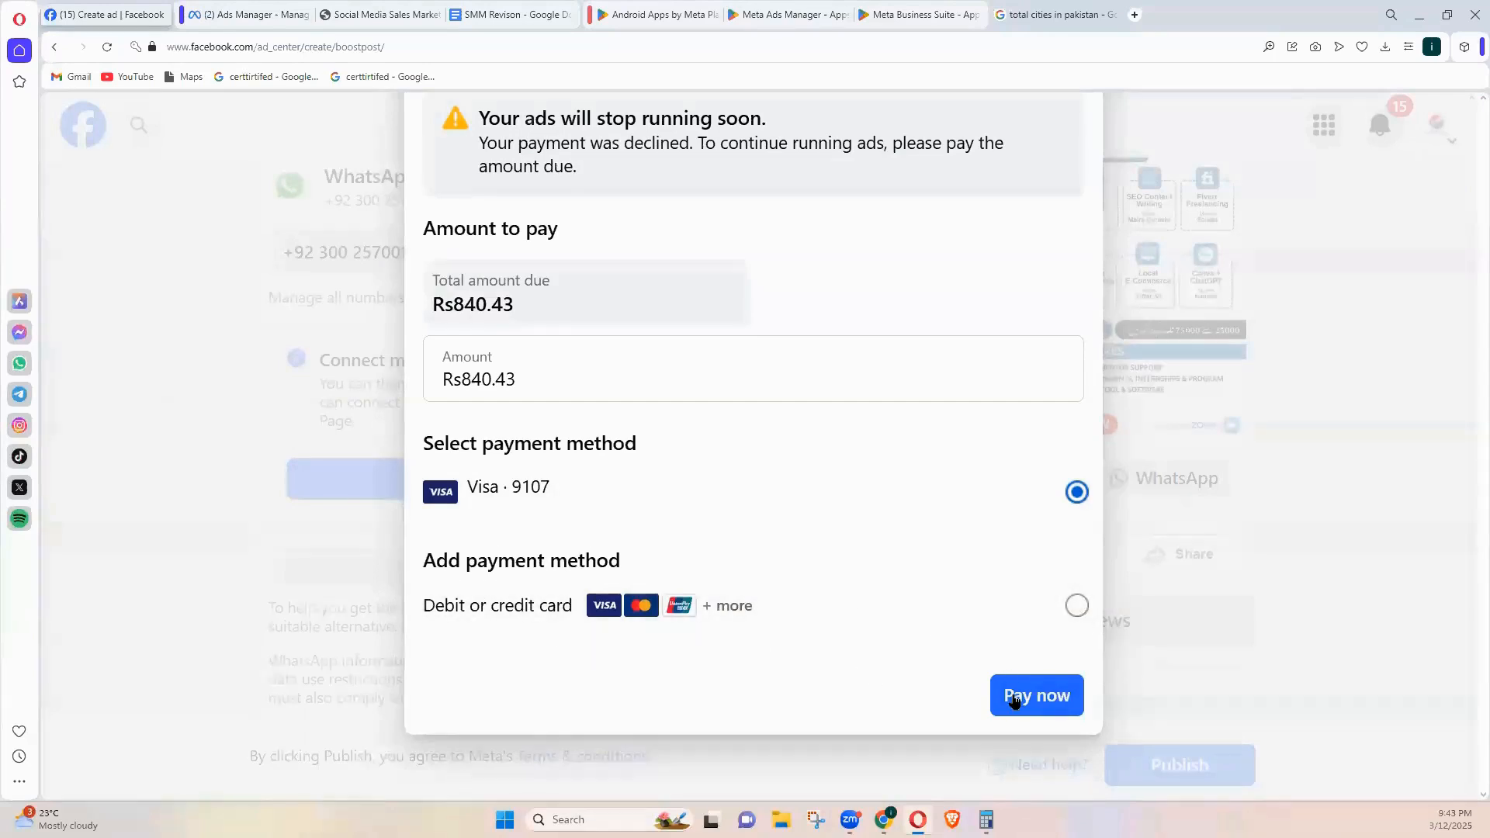
pyautogui.scroll(2, 536, 341)
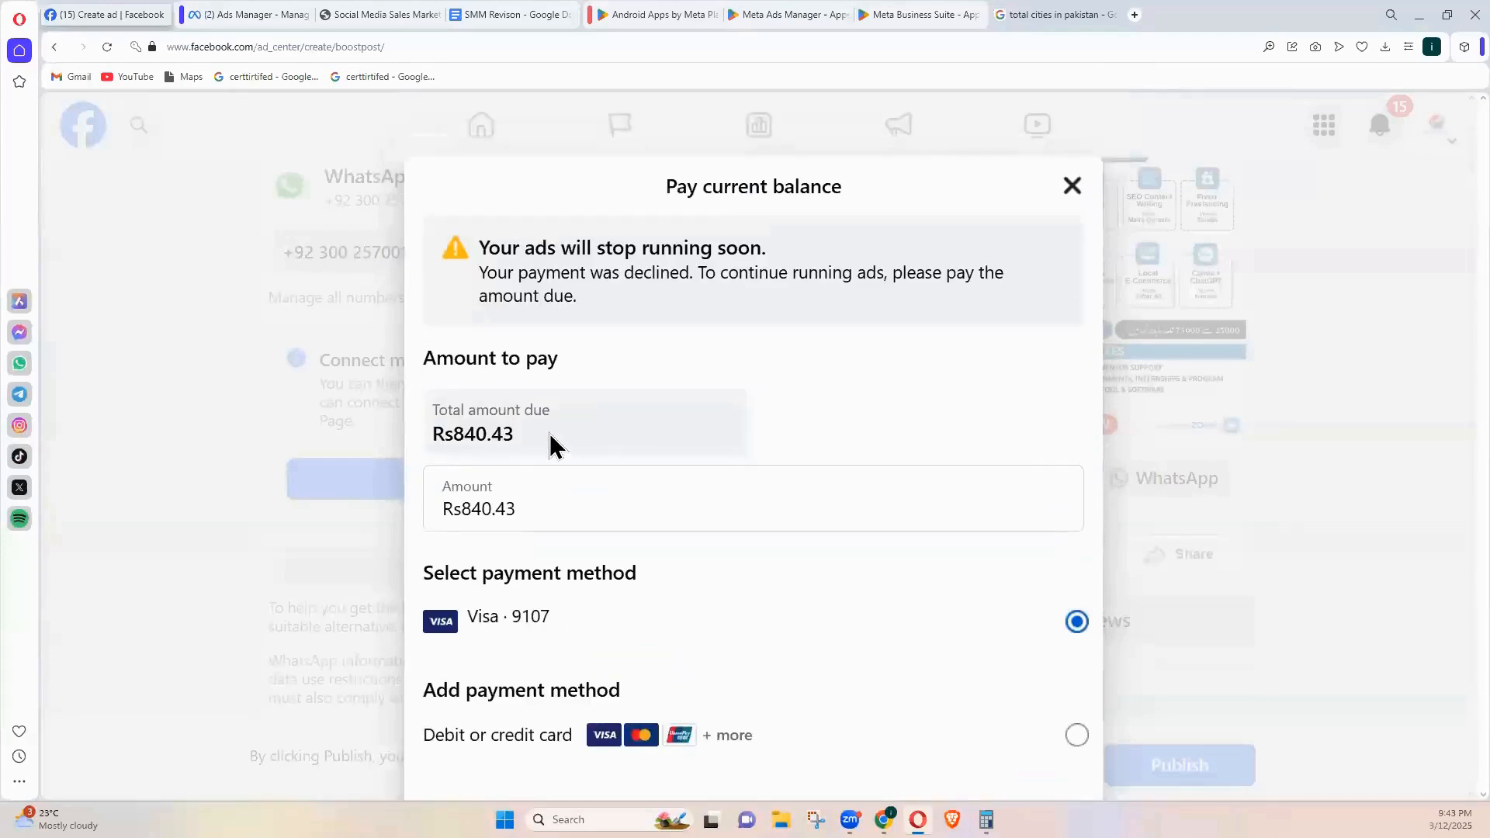
pyautogui.scroll(-2, 629, 481)
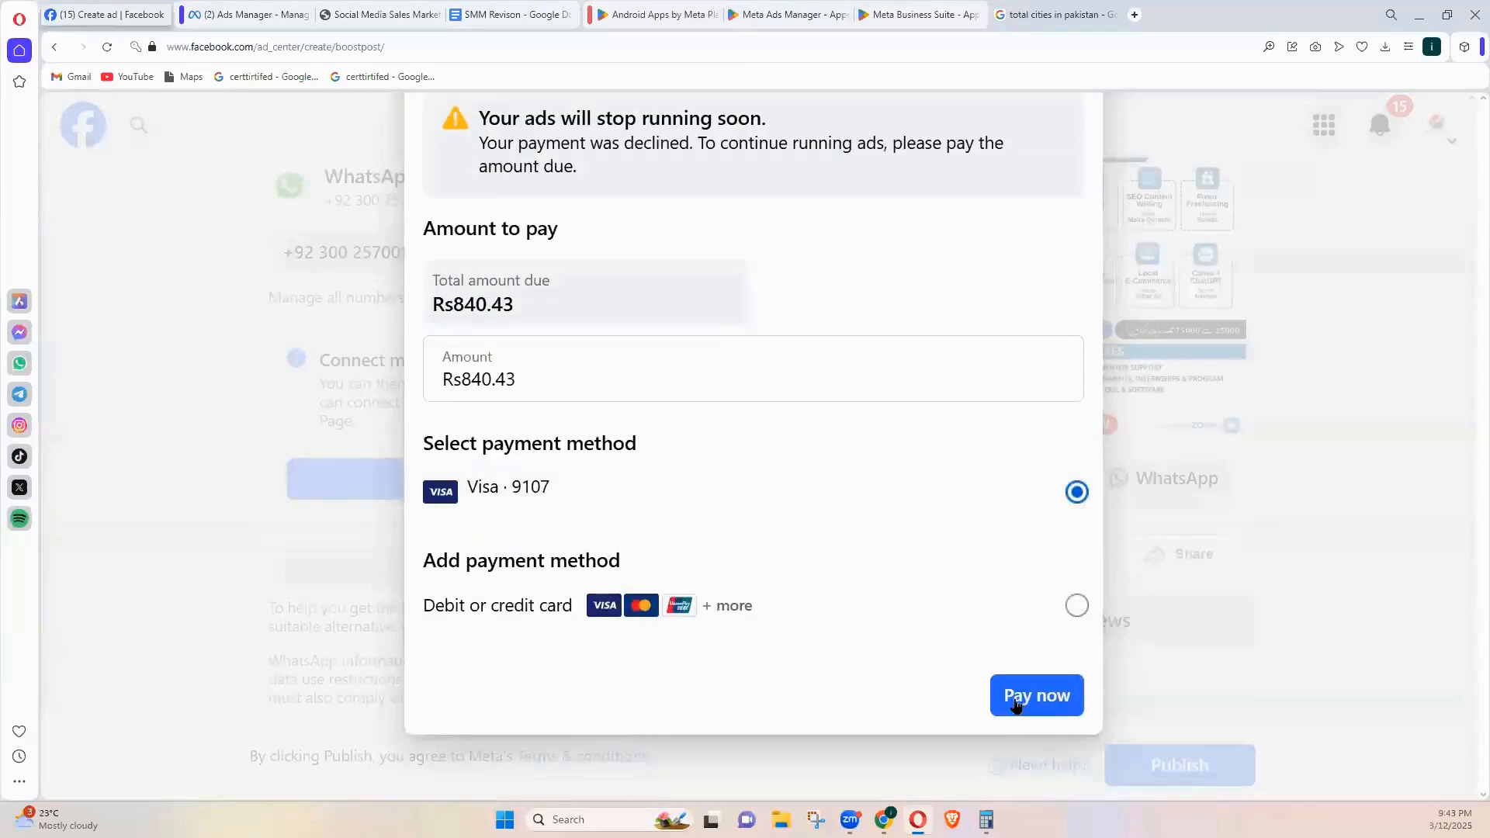
pyautogui.scroll(2, 465, 388)
pyautogui.click(1074, 189)
# Leave the boost post page without publishing and switch to the campaigns list in Ads Manager
pyautogui.scroll(3, 311, 481)
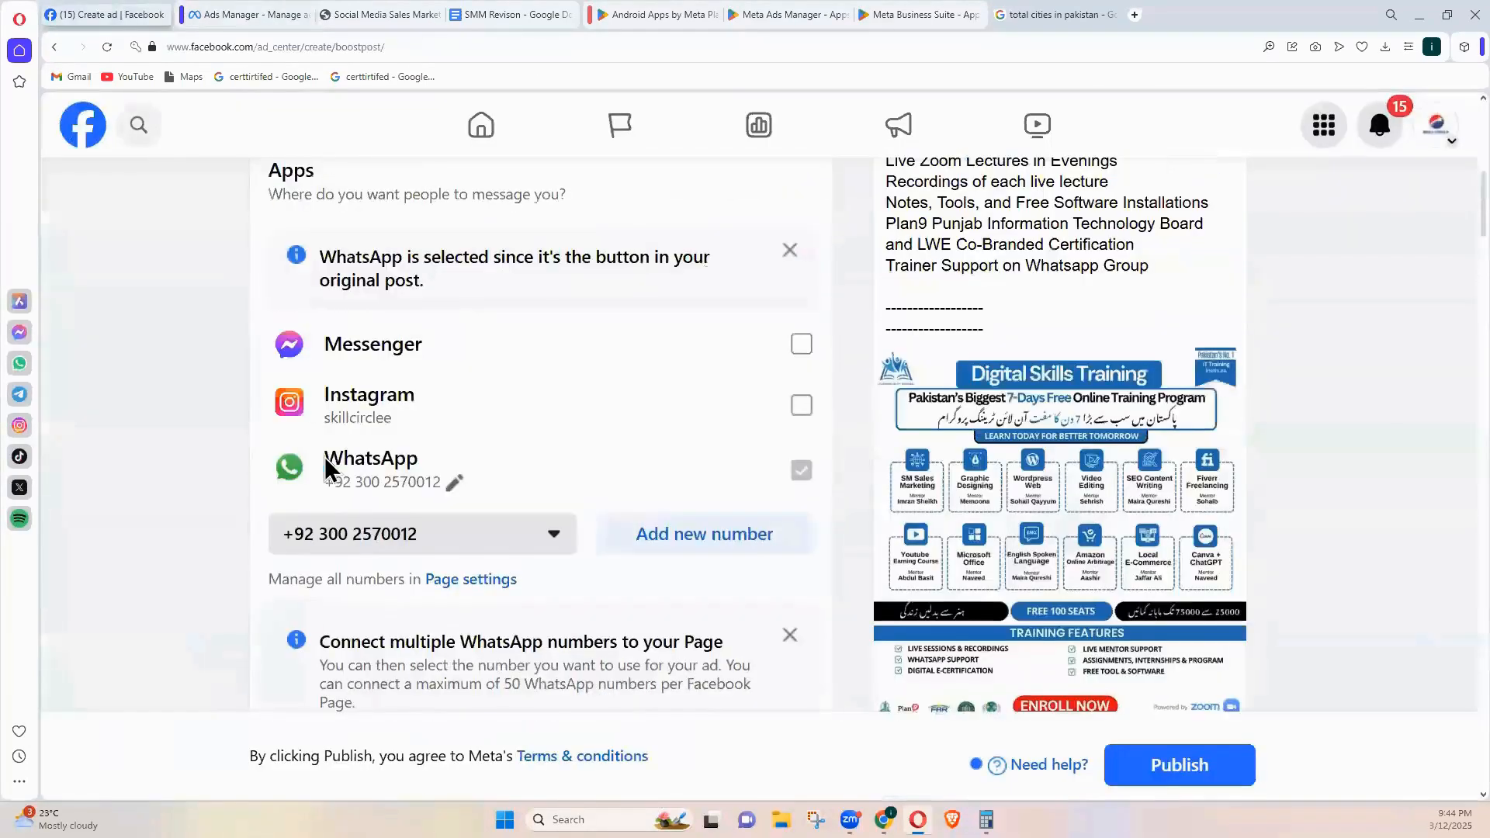
pyautogui.scroll(10, 341, 462)
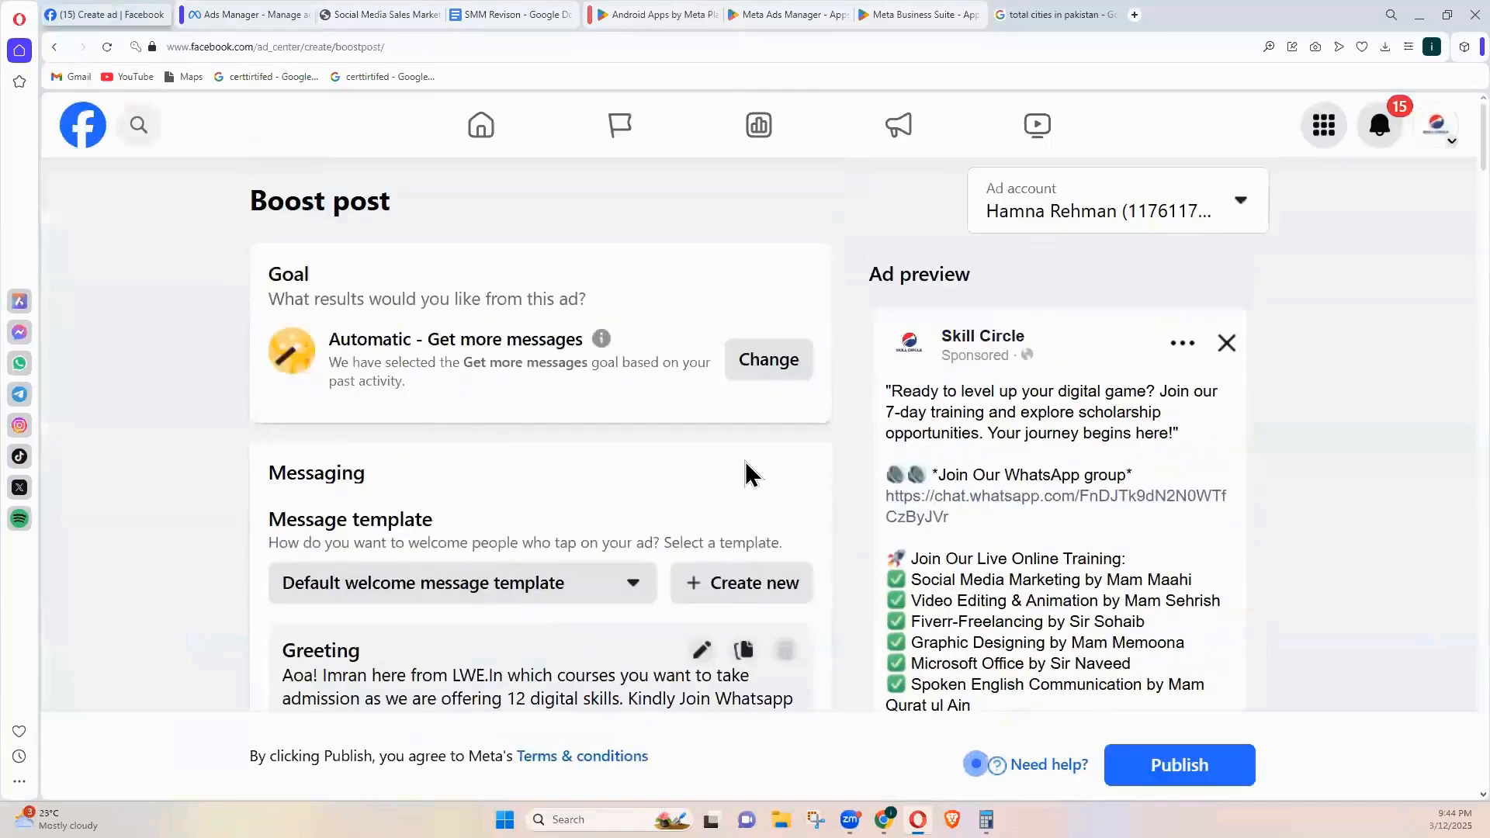
pyautogui.click(54, 47)
pyautogui.click(248, 14)
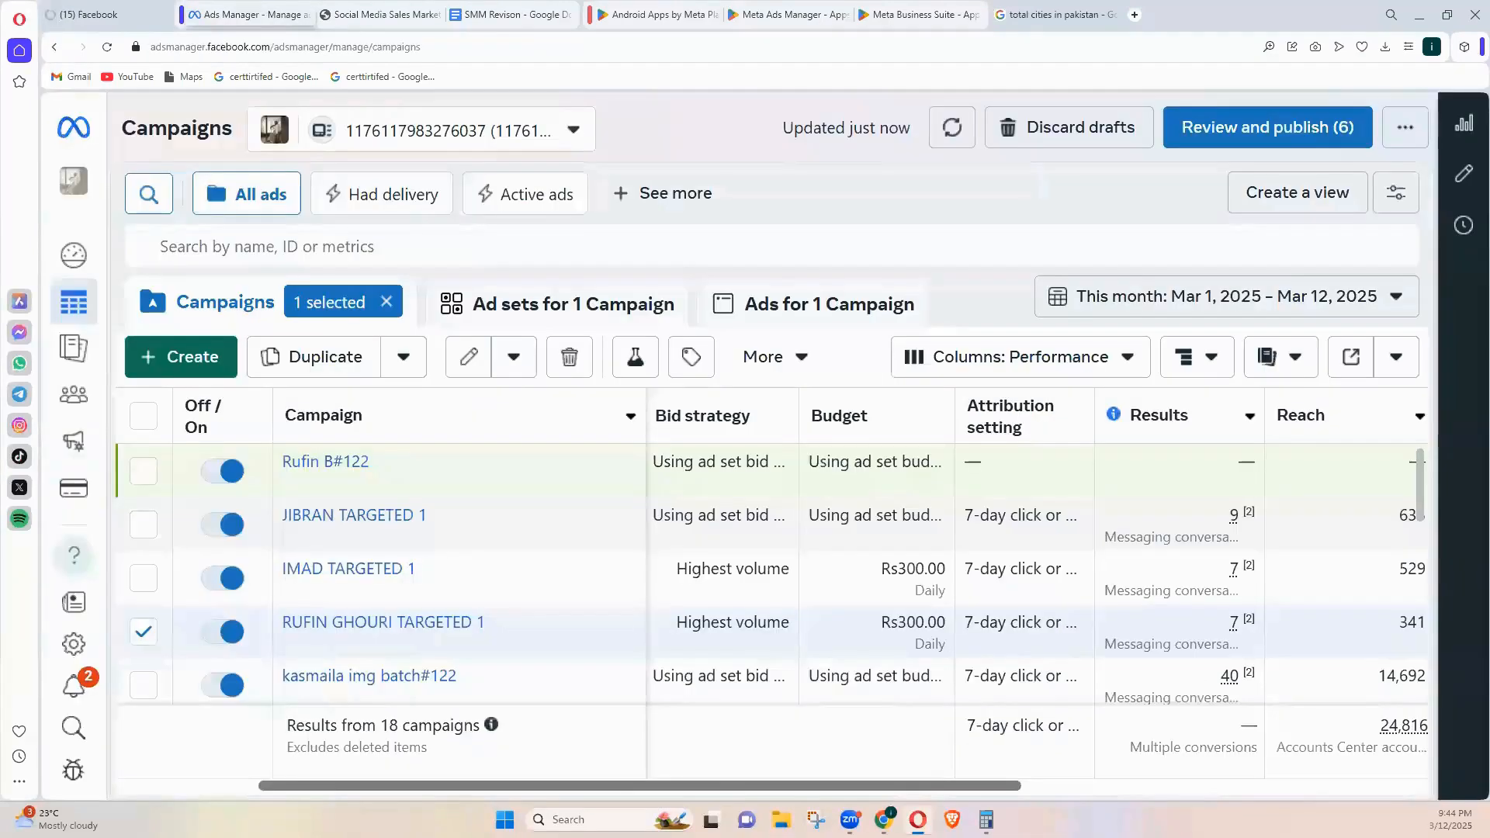